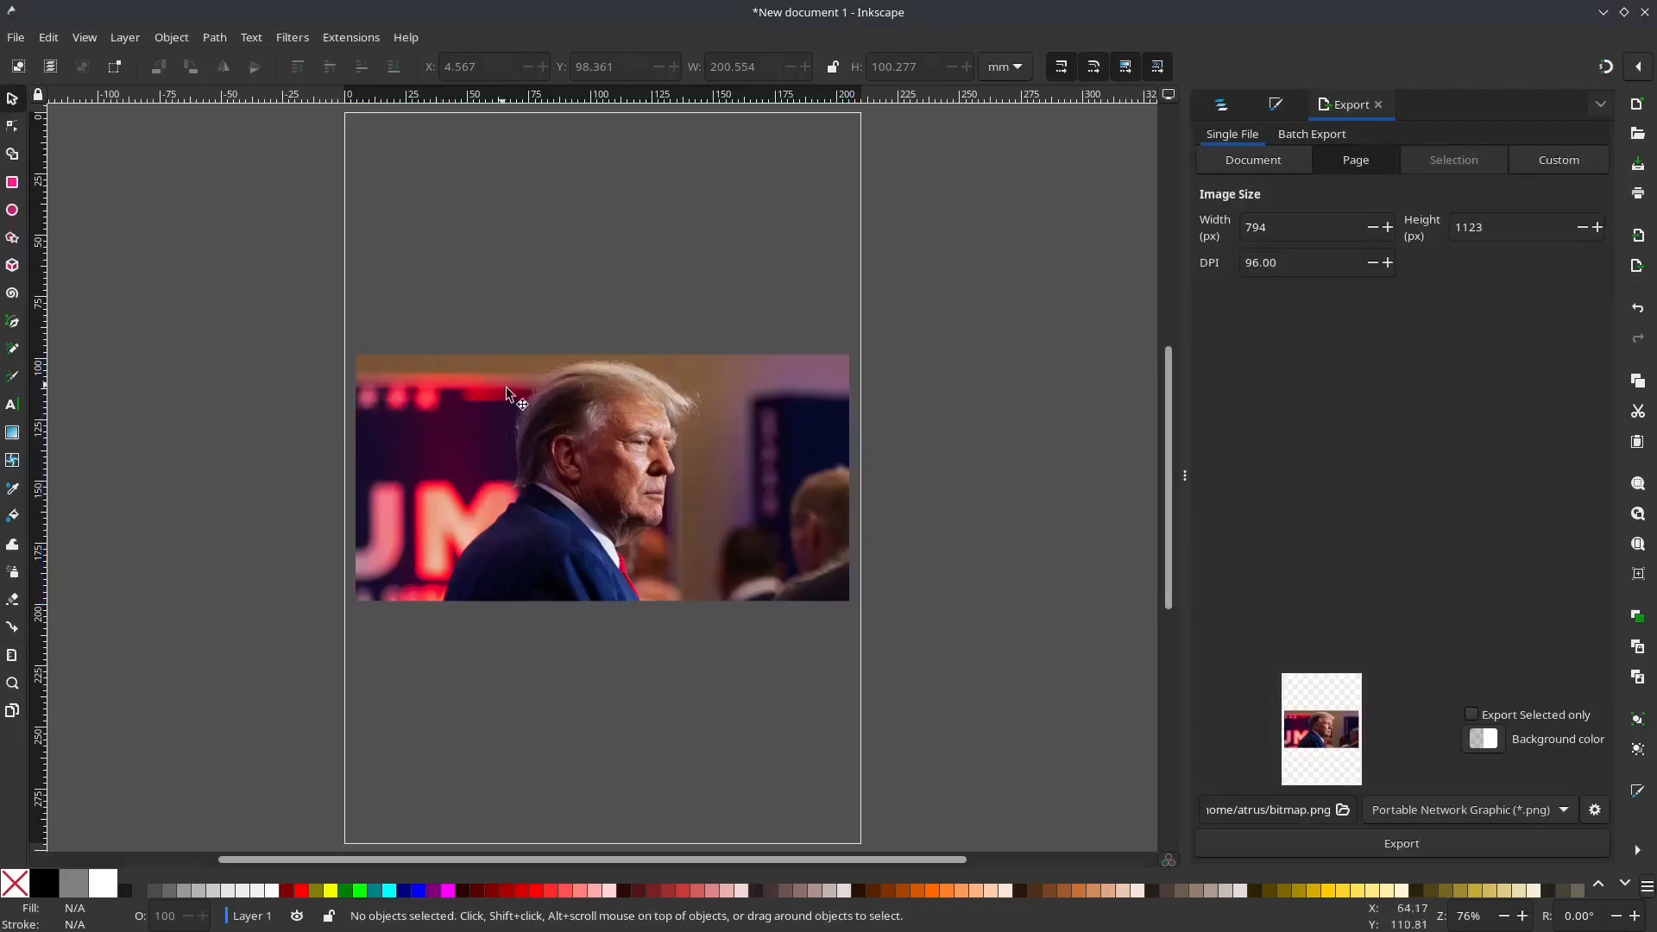
Step: Start a Pen path at the base of the throat and trace it up along the shirt collar to the nape
scroll(587, 511, "up", 1, "ctrl")
scroll(583, 507, "up", 2, "ctrl")
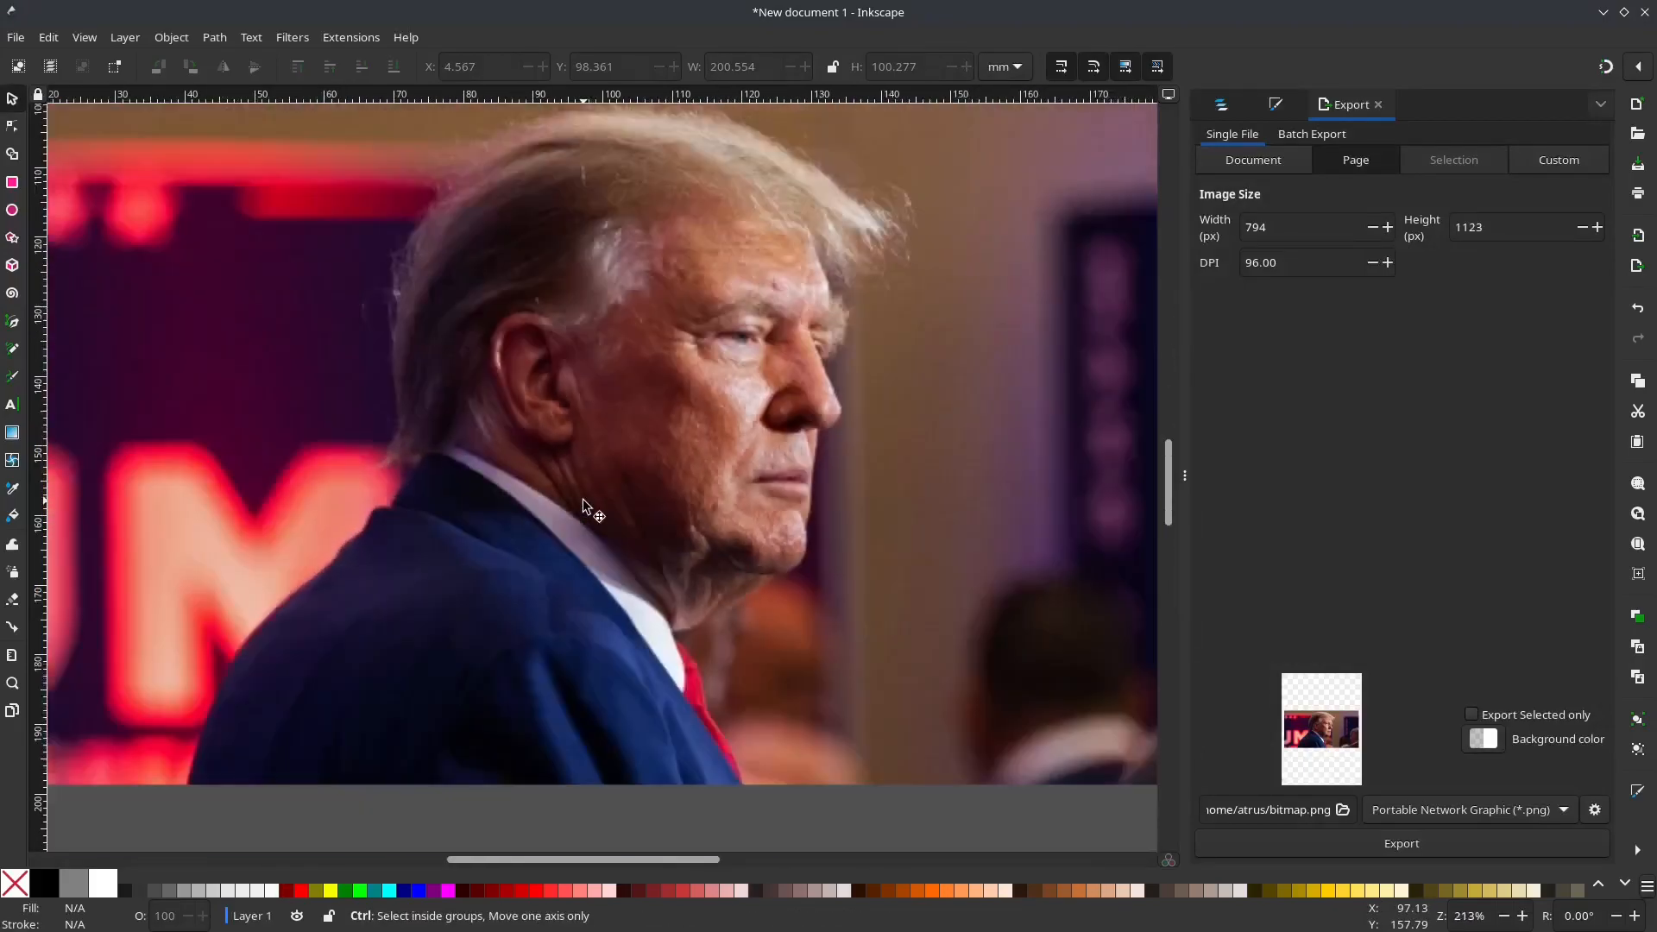
left_click_drag(631, 410, 594, 517)
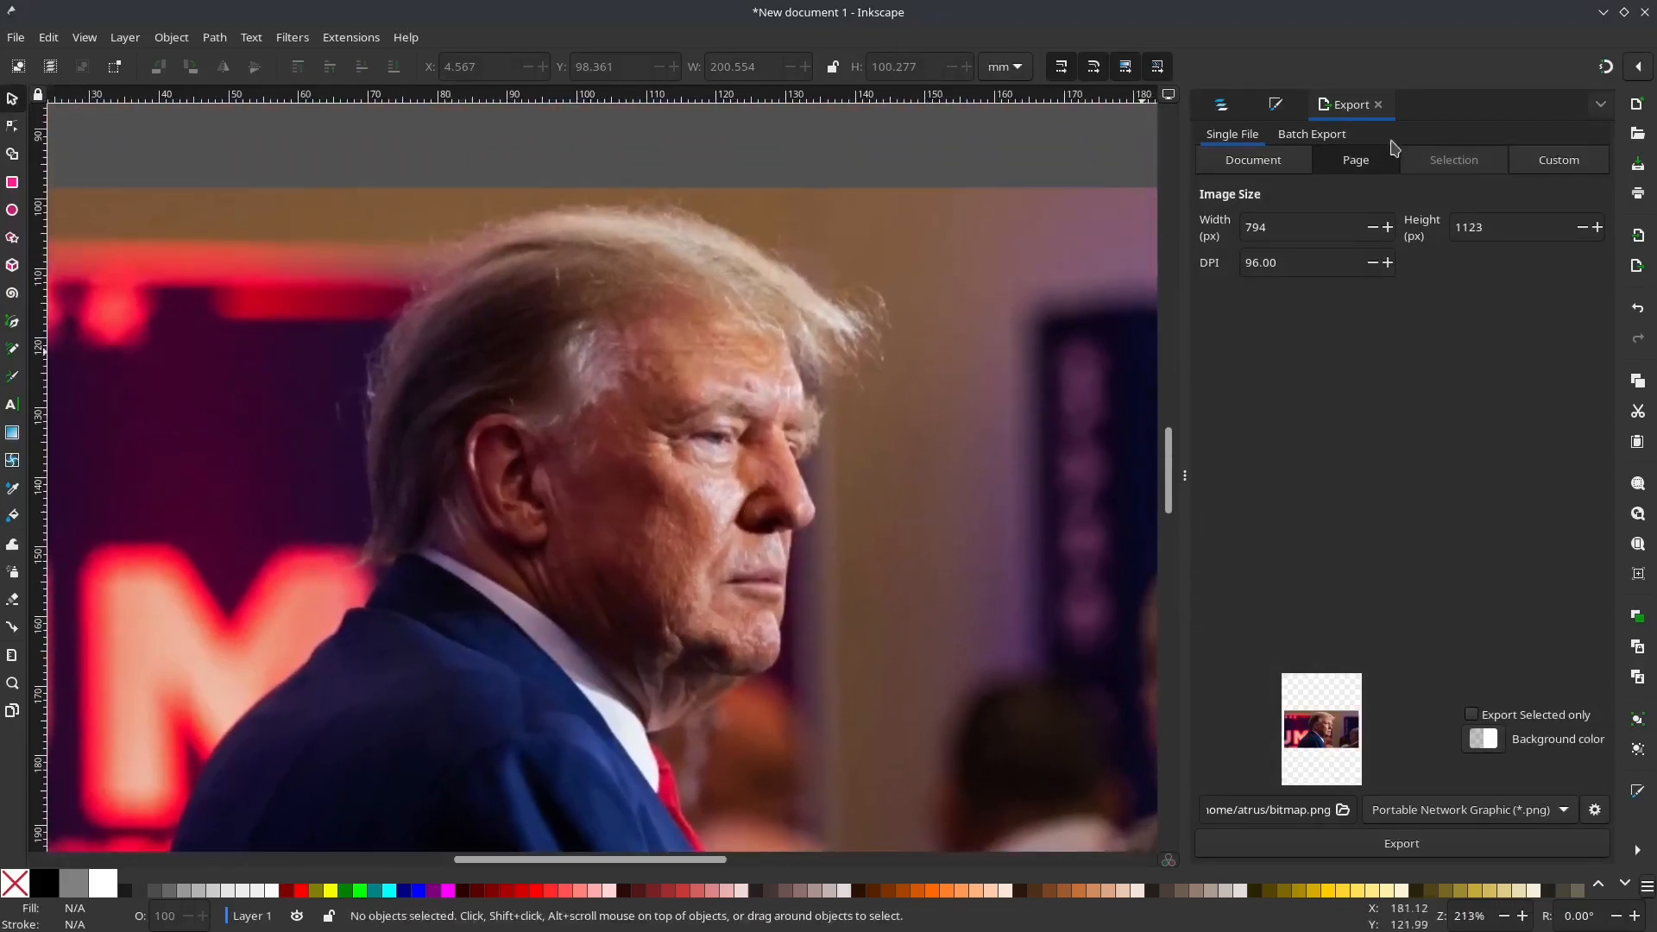
key("b")
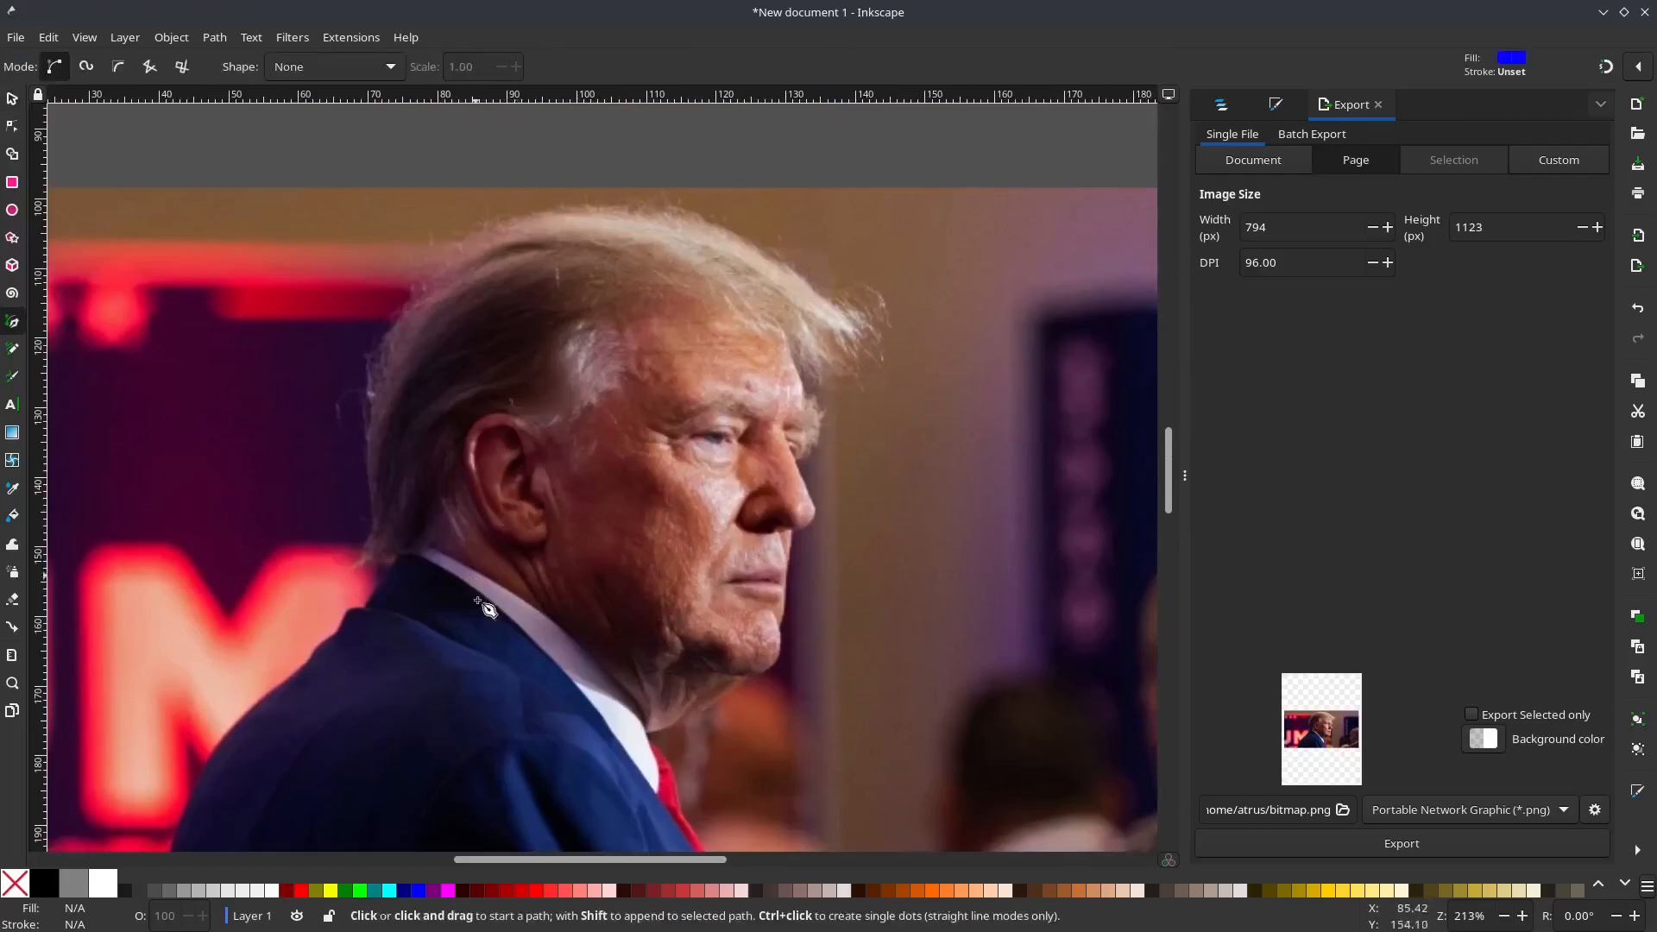
left_click(647, 734)
scroll(639, 712, "up", 4)
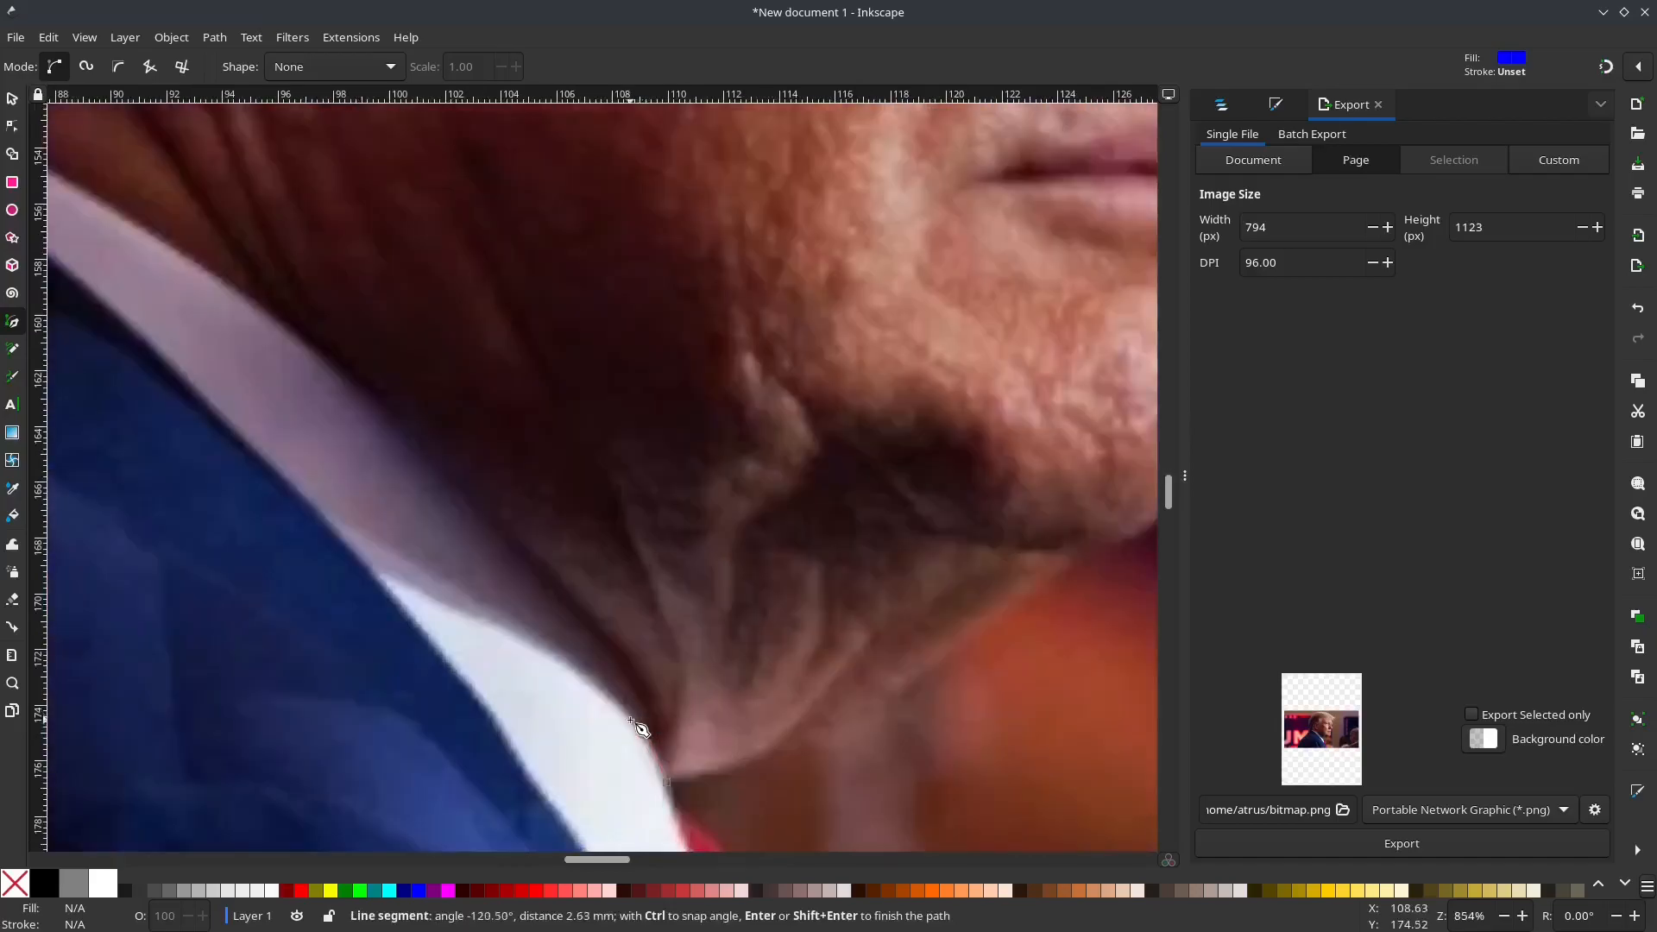
left_click_drag(641, 686, 639, 676)
left_click(489, 516)
left_click(237, 284)
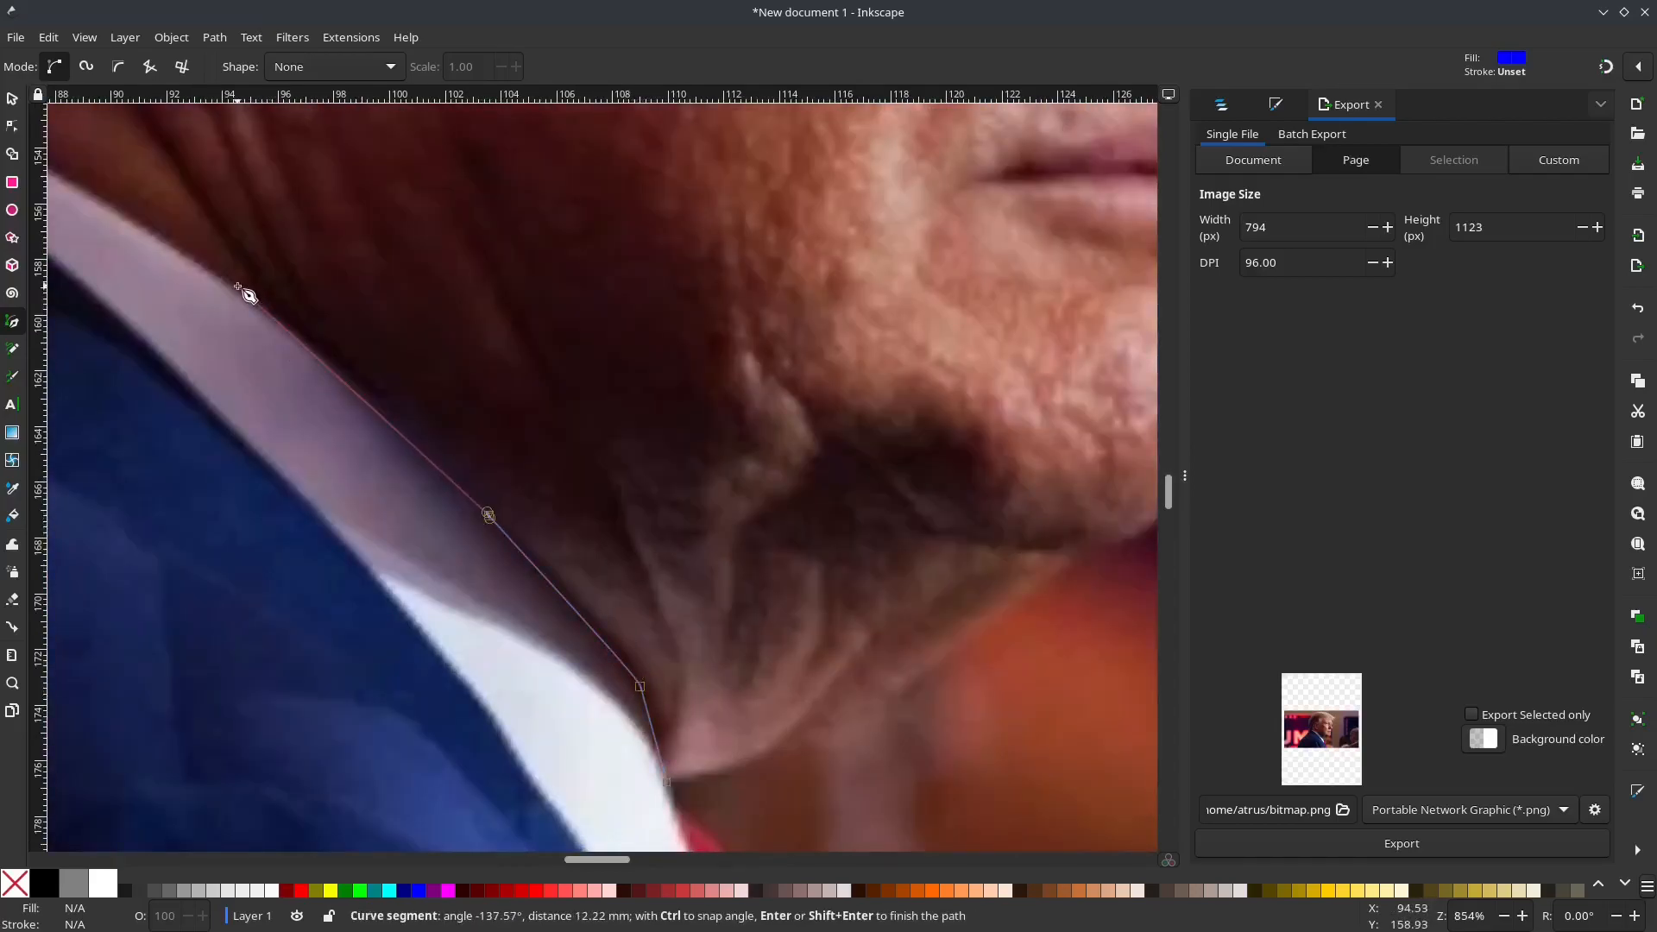
scroll(462, 540, "up", 10)
scroll(463, 540, "left", 15)
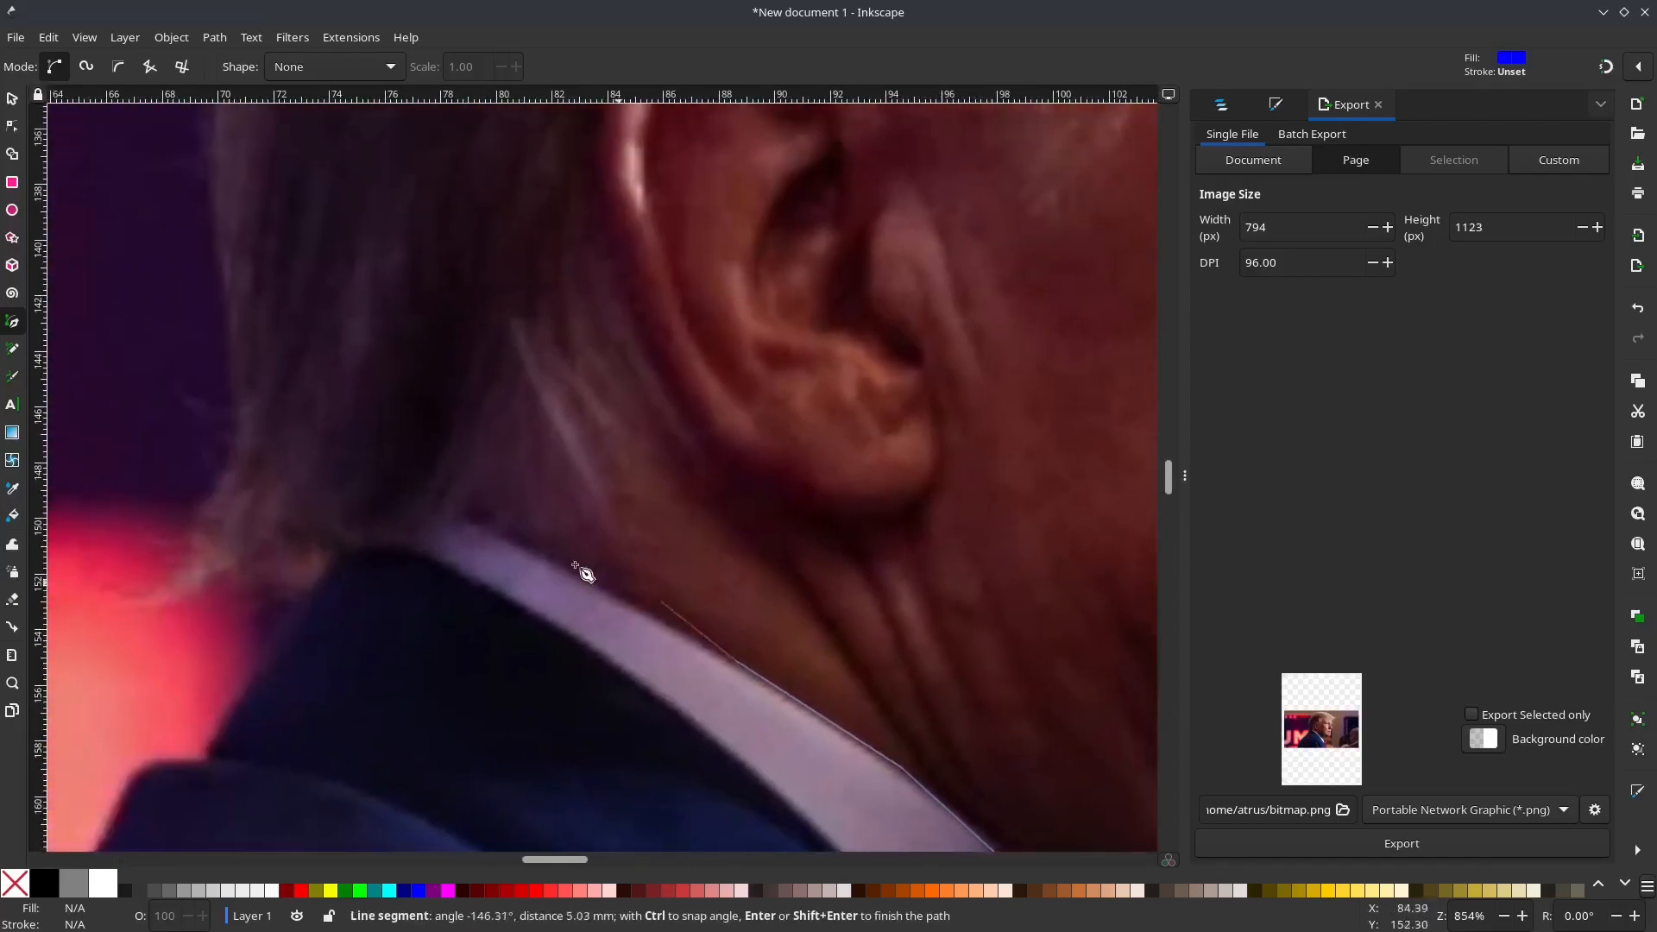
left_click(464, 514)
Step: Continue the path along the jacket collar and around the hair tips at the nape of the neck
left_click(386, 546)
left_click(326, 555)
left_click(226, 592)
left_click(183, 591)
left_click(192, 509)
left_click(225, 457)
left_click_drag(227, 375, 220, 349)
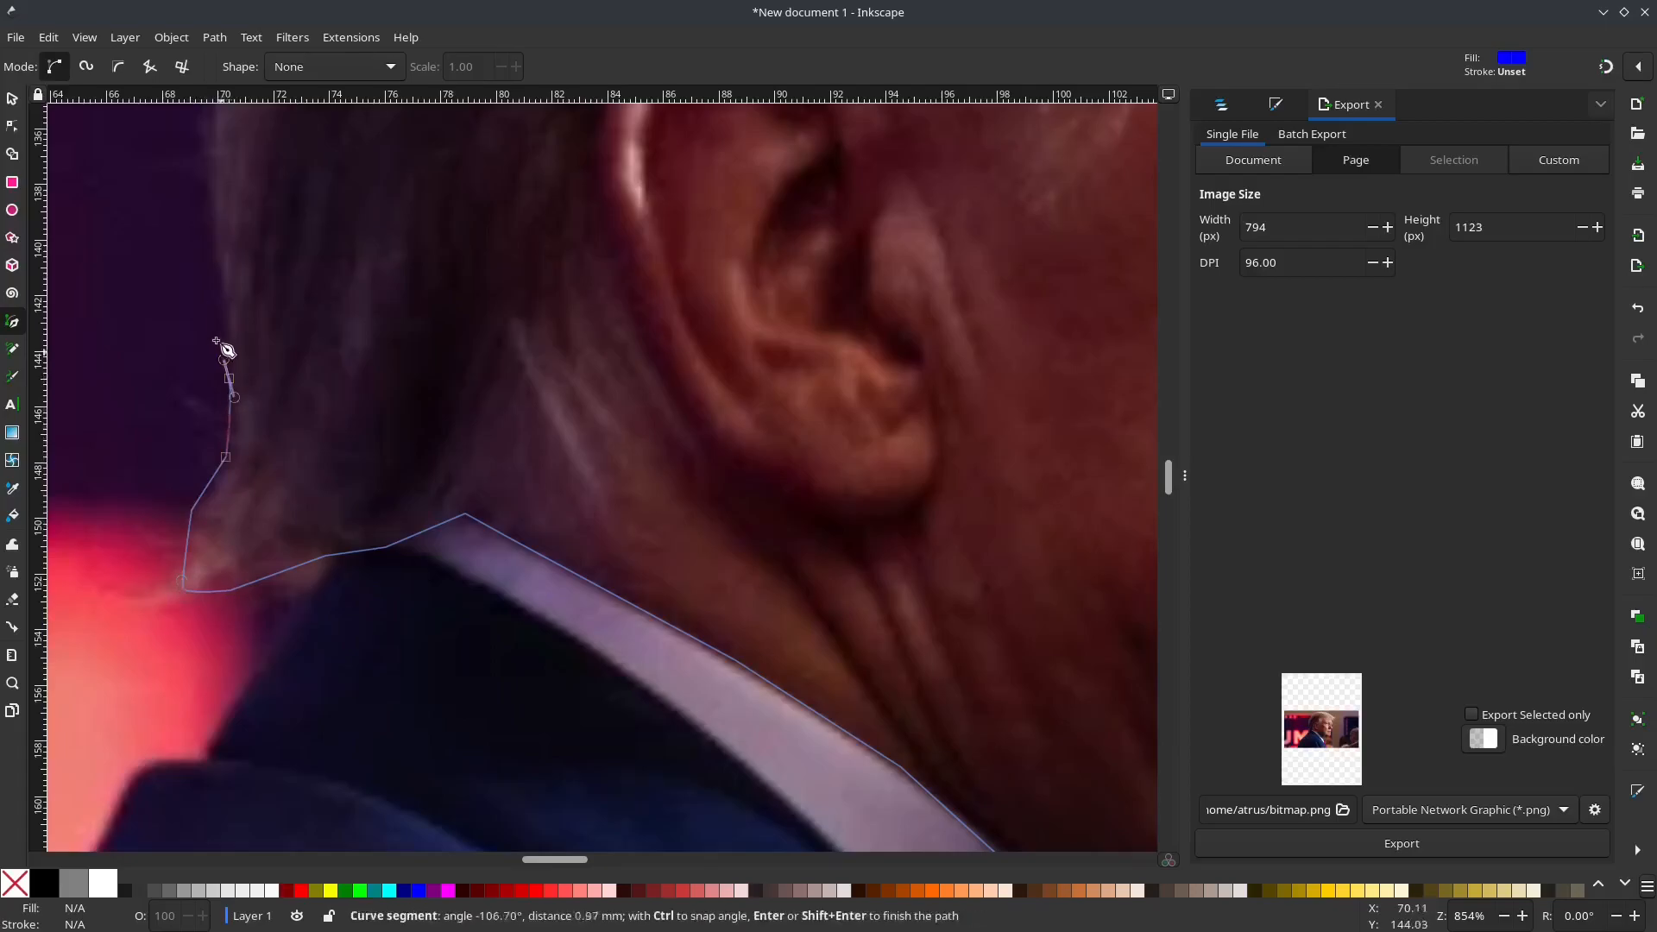
Step: Extend the path up the back of the head along the outer edge of the hair
left_click(205, 171)
scroll(241, 184, "up", 12)
scroll(366, 691, "left", 3)
left_click_drag(371, 381, 380, 371)
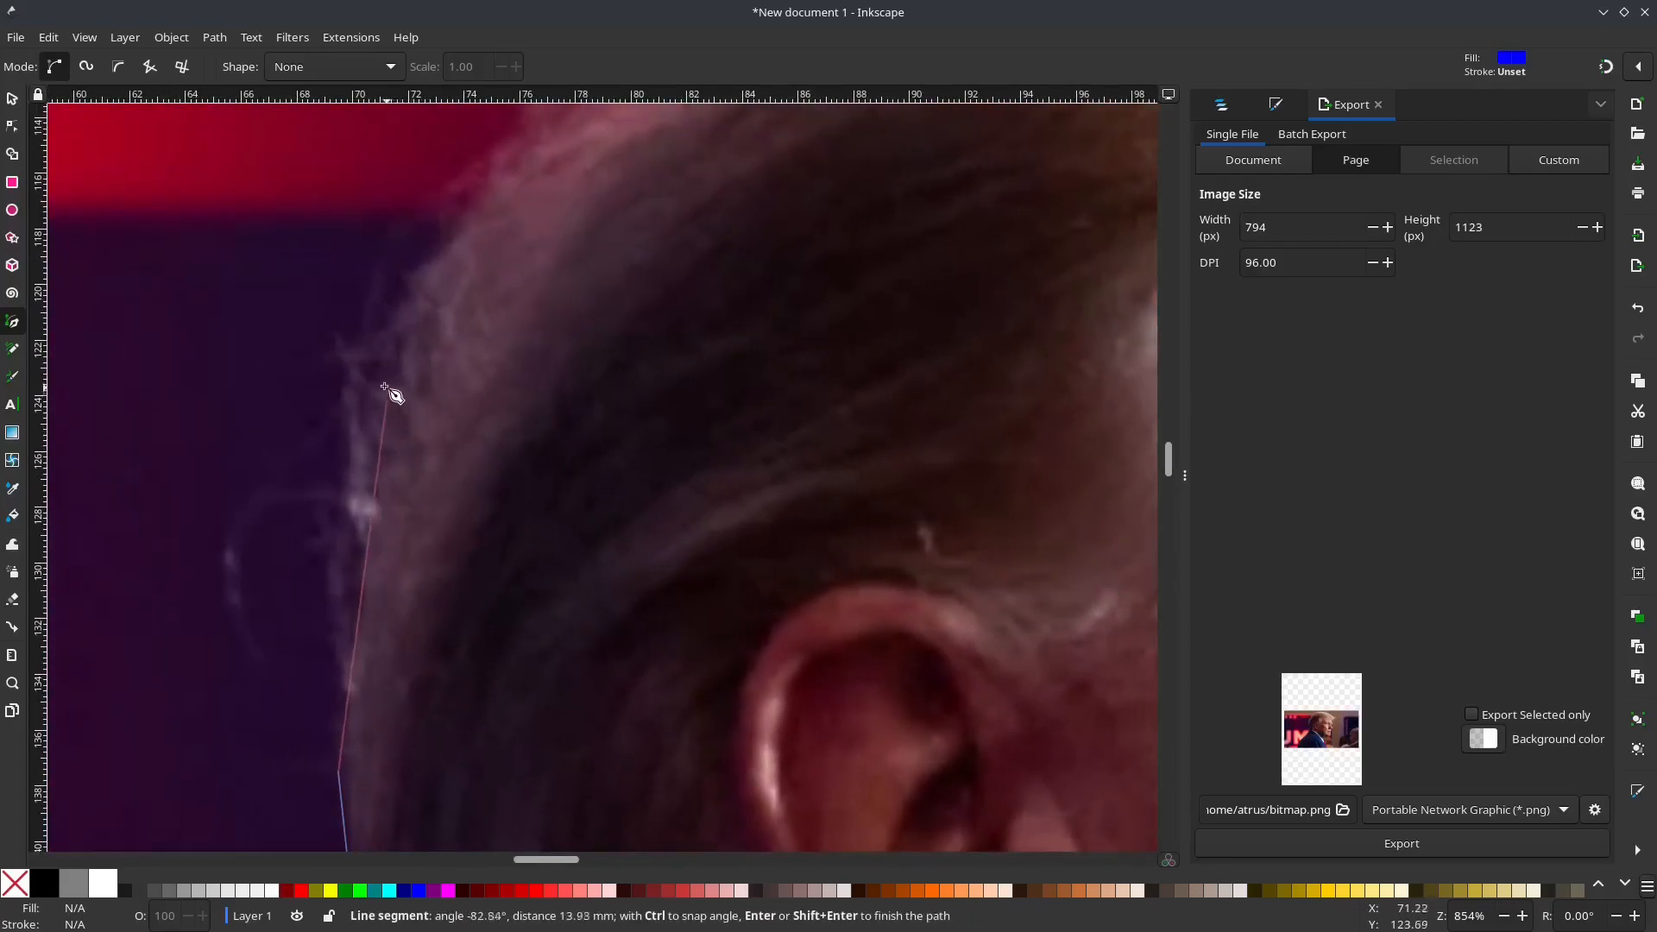
left_click(499, 150)
scroll(518, 307, "up", 10)
scroll(518, 307, "right", 9)
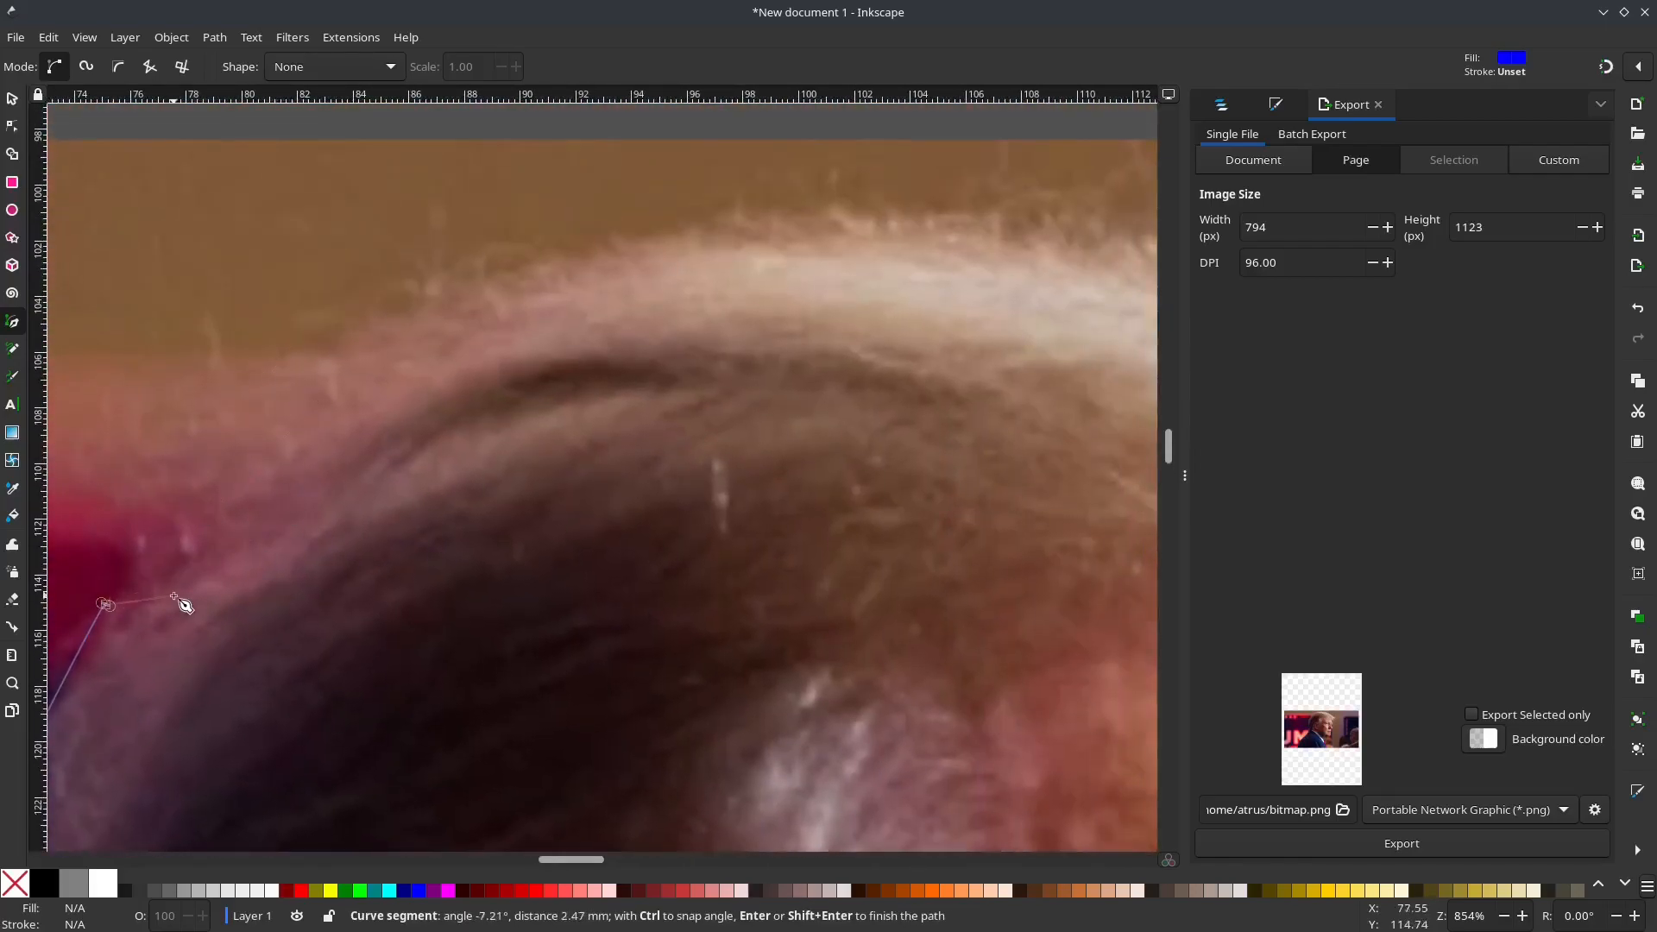
scroll(181, 604, "left", 12)
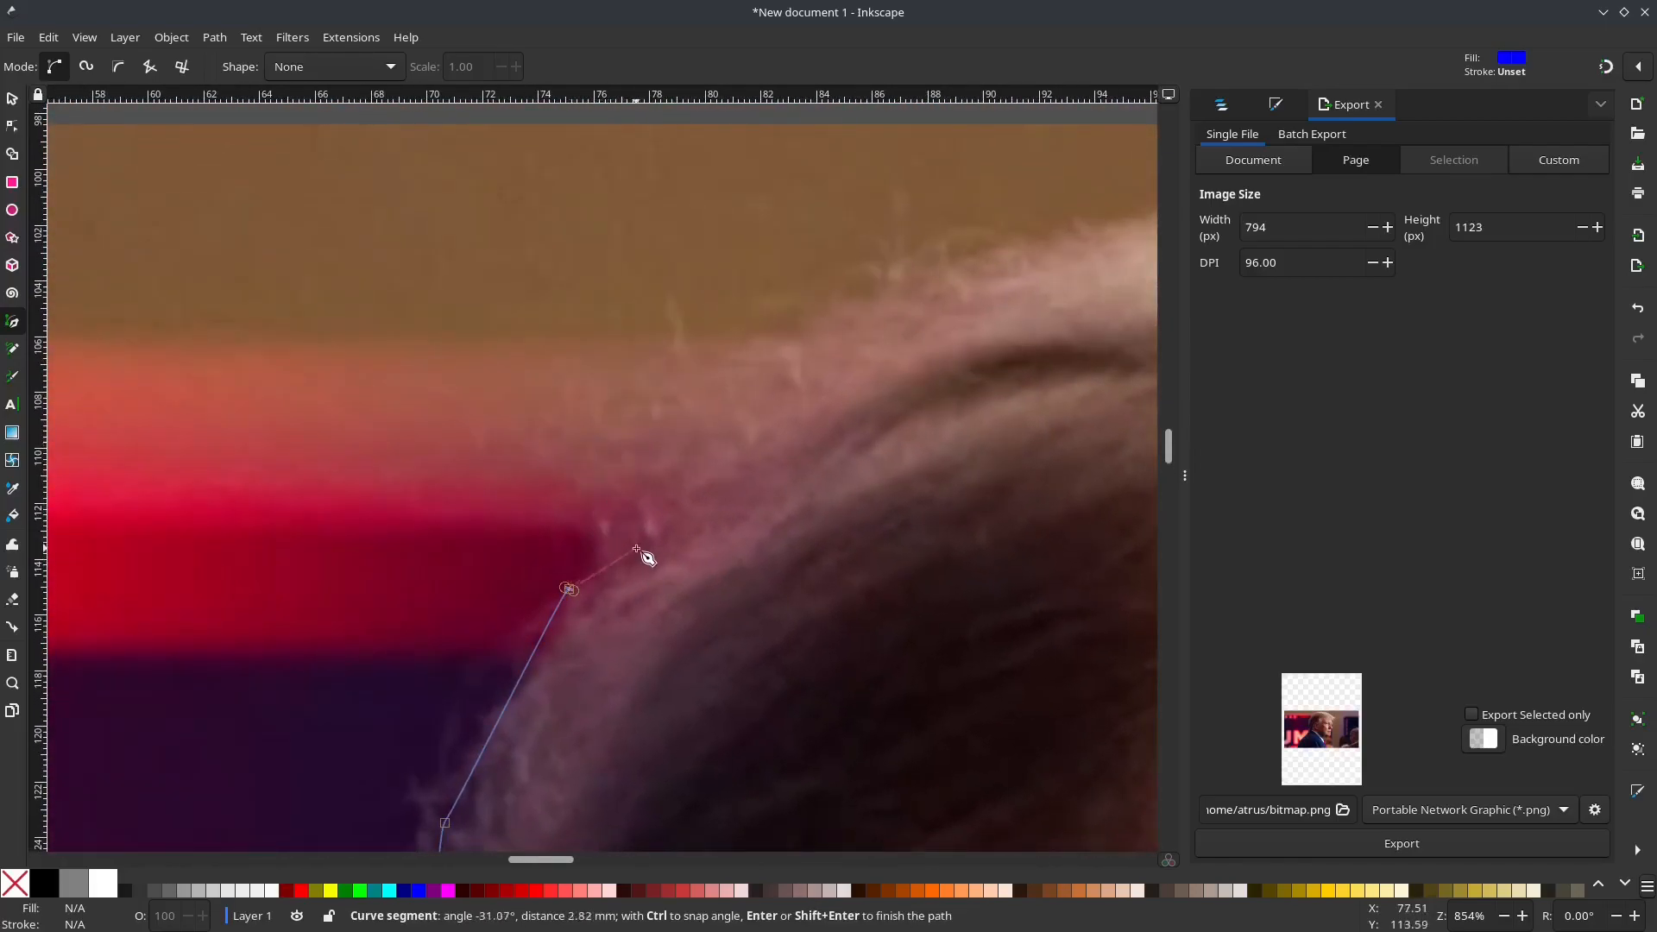
left_click(599, 572)
Step: Trace the path over the crown, following the upper edge of the hair towards the forehead
left_click(573, 508)
left_click(527, 429)
left_click(609, 357)
left_click(774, 341)
left_click(941, 259)
left_click(1097, 226)
left_click_drag(1113, 274, 377, 436)
left_click(658, 338)
left_click(863, 341)
left_click(1012, 376)
left_click(1091, 415)
Step: Carry the path down around the protruding front tuft of hair and back to the forehead's hairline
left_click_drag(924, 550, 180, 338)
left_click(618, 334)
left_click(753, 443)
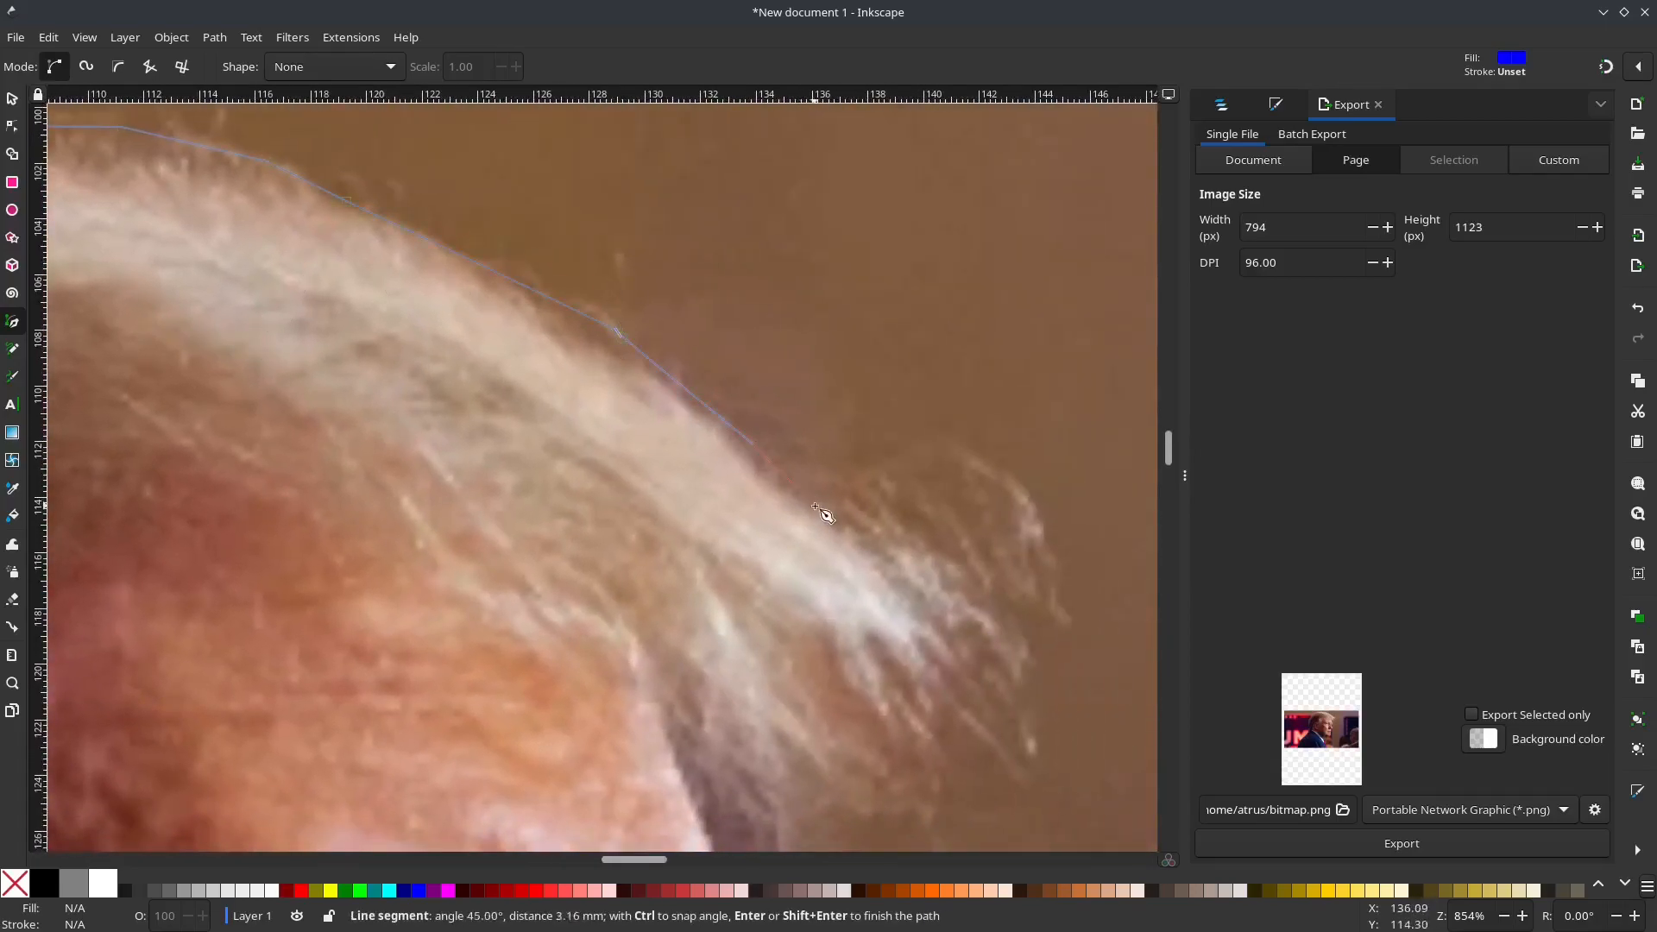
left_click_drag(1015, 744, 922, 476)
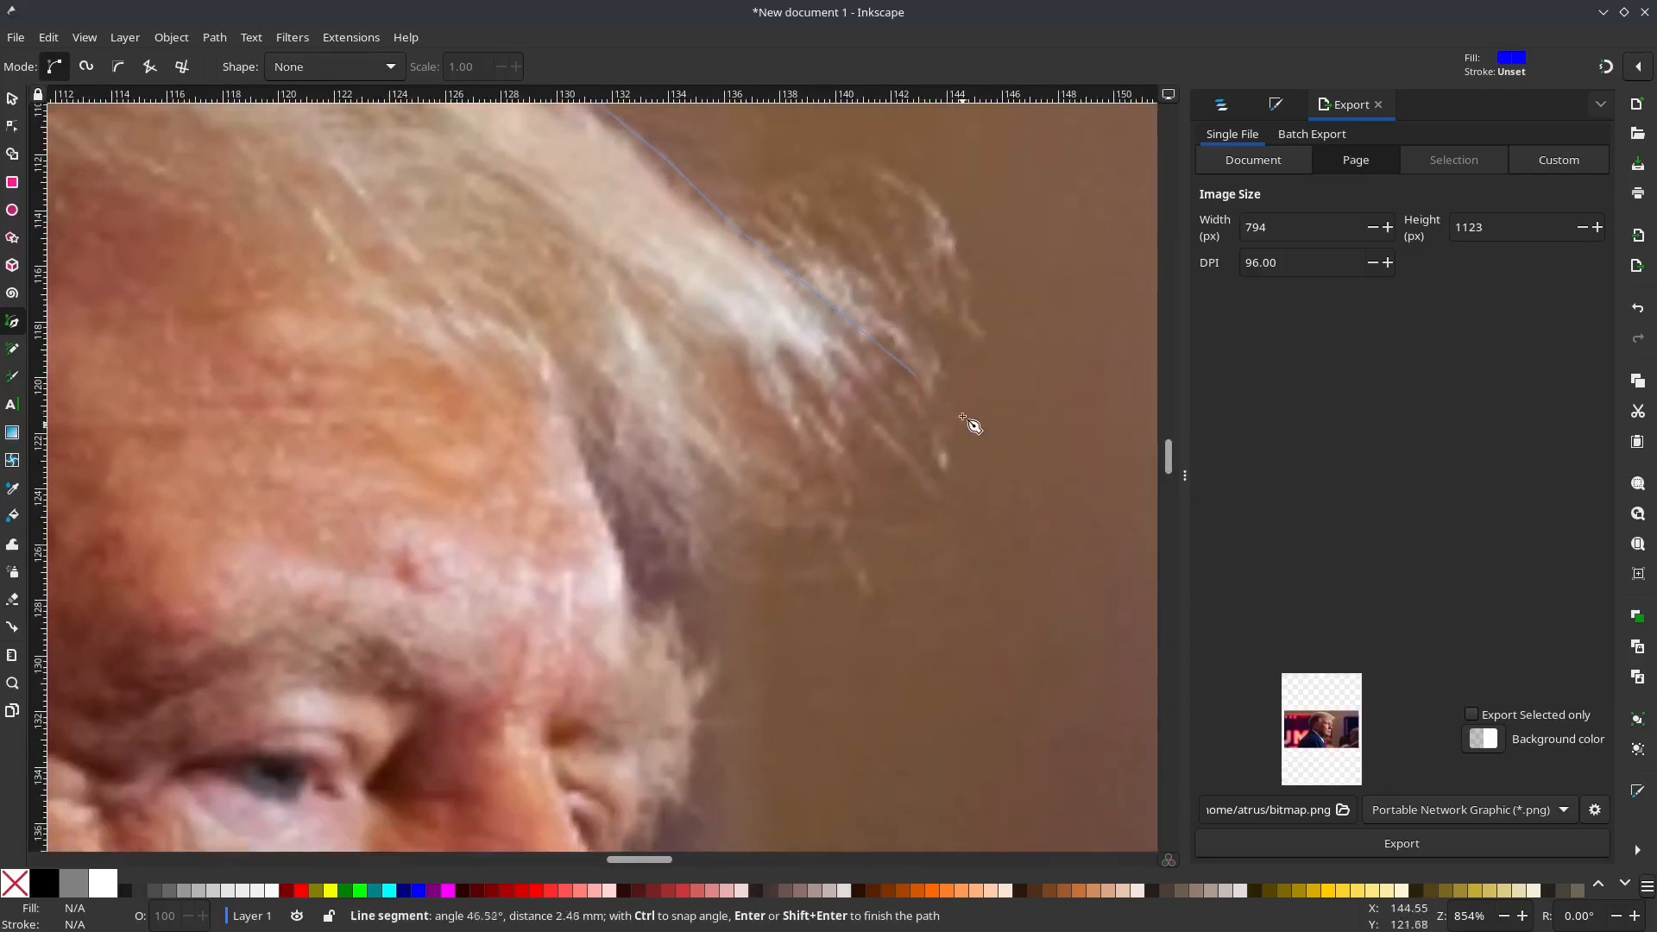
left_click(958, 435)
left_click(595, 489)
Step: Trace the profile down the forehead, around the eyebrow and along the nose to the upper lip
left_click(686, 684)
left_click_drag(685, 779, 696, 365)
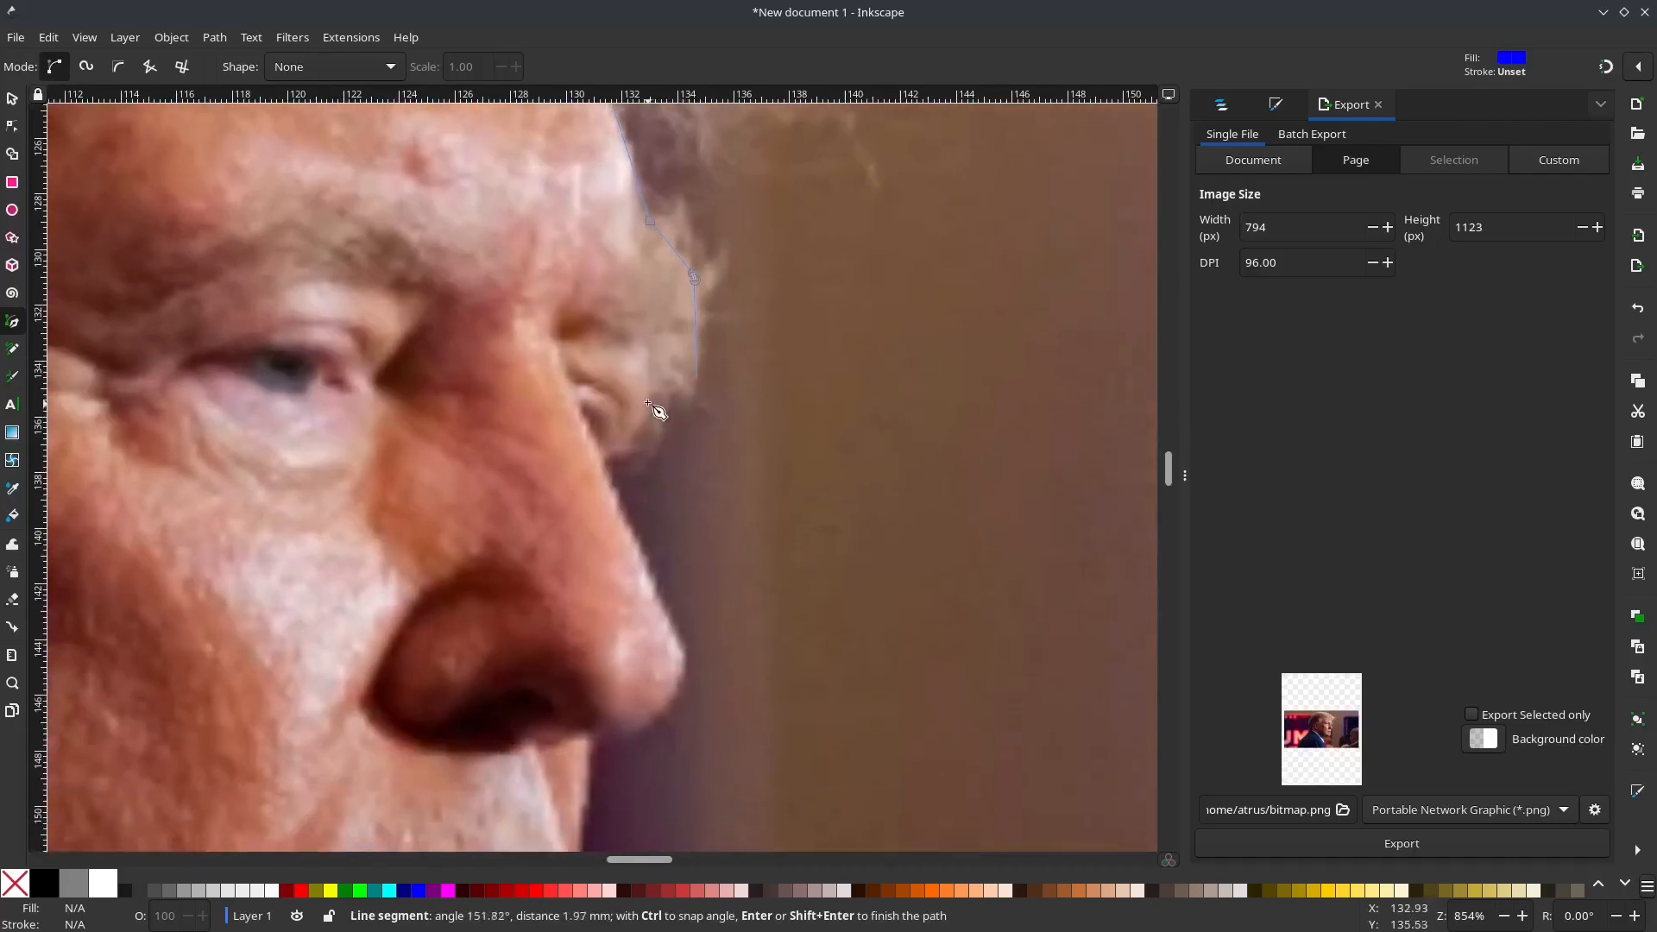
left_click(606, 463)
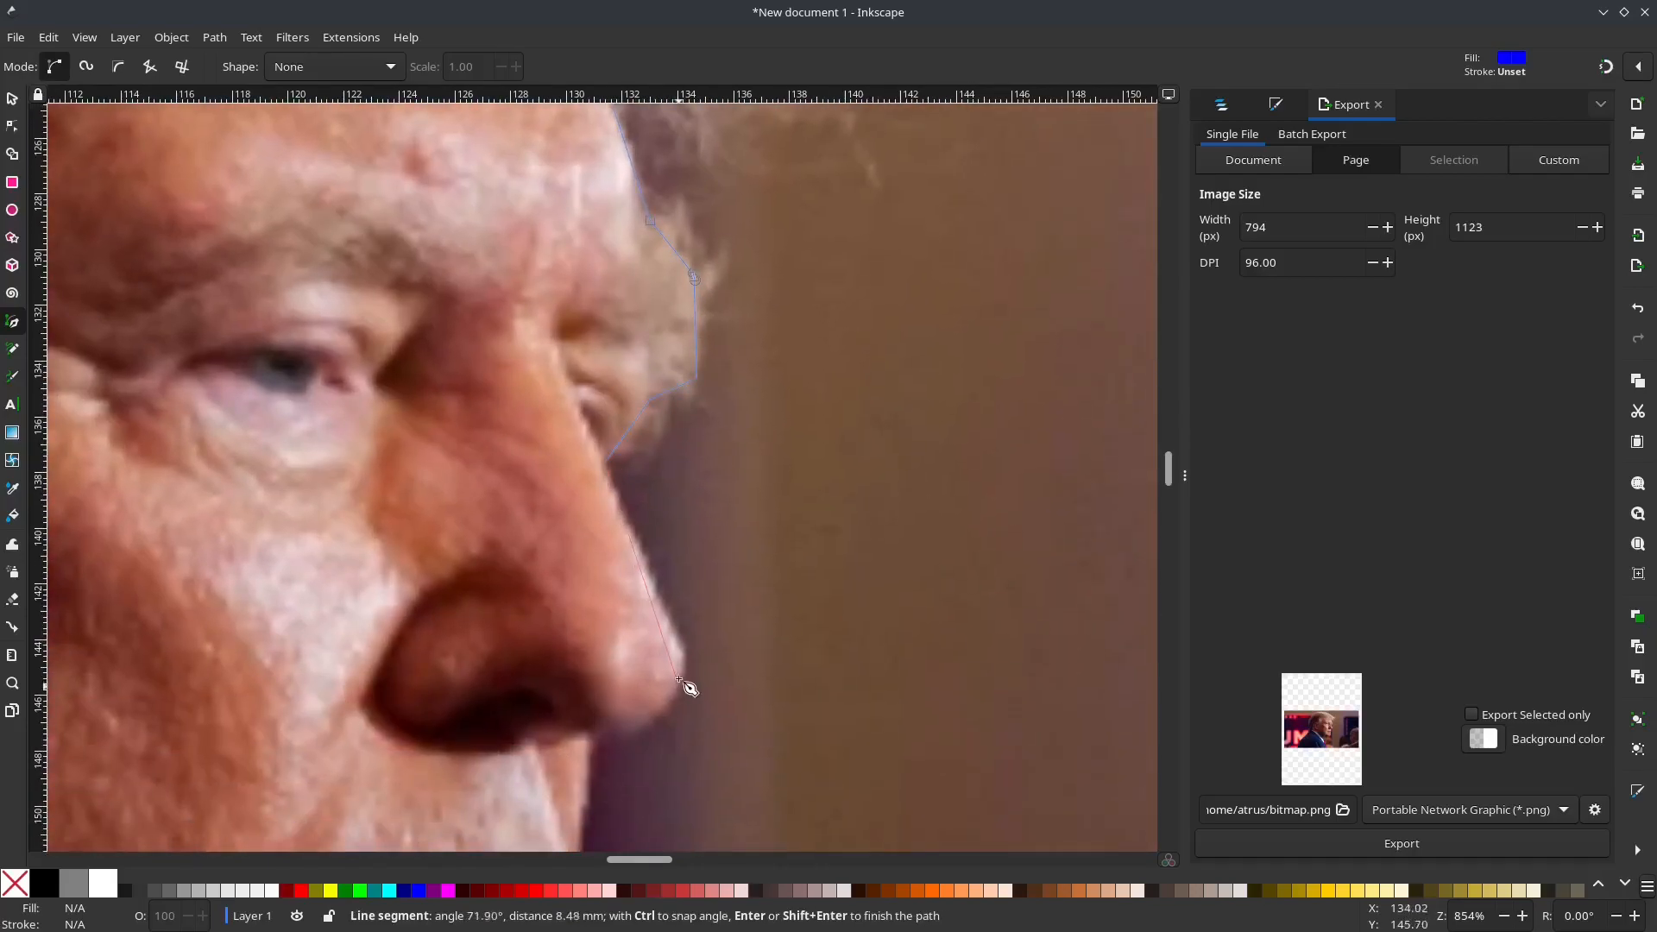
left_click(682, 657)
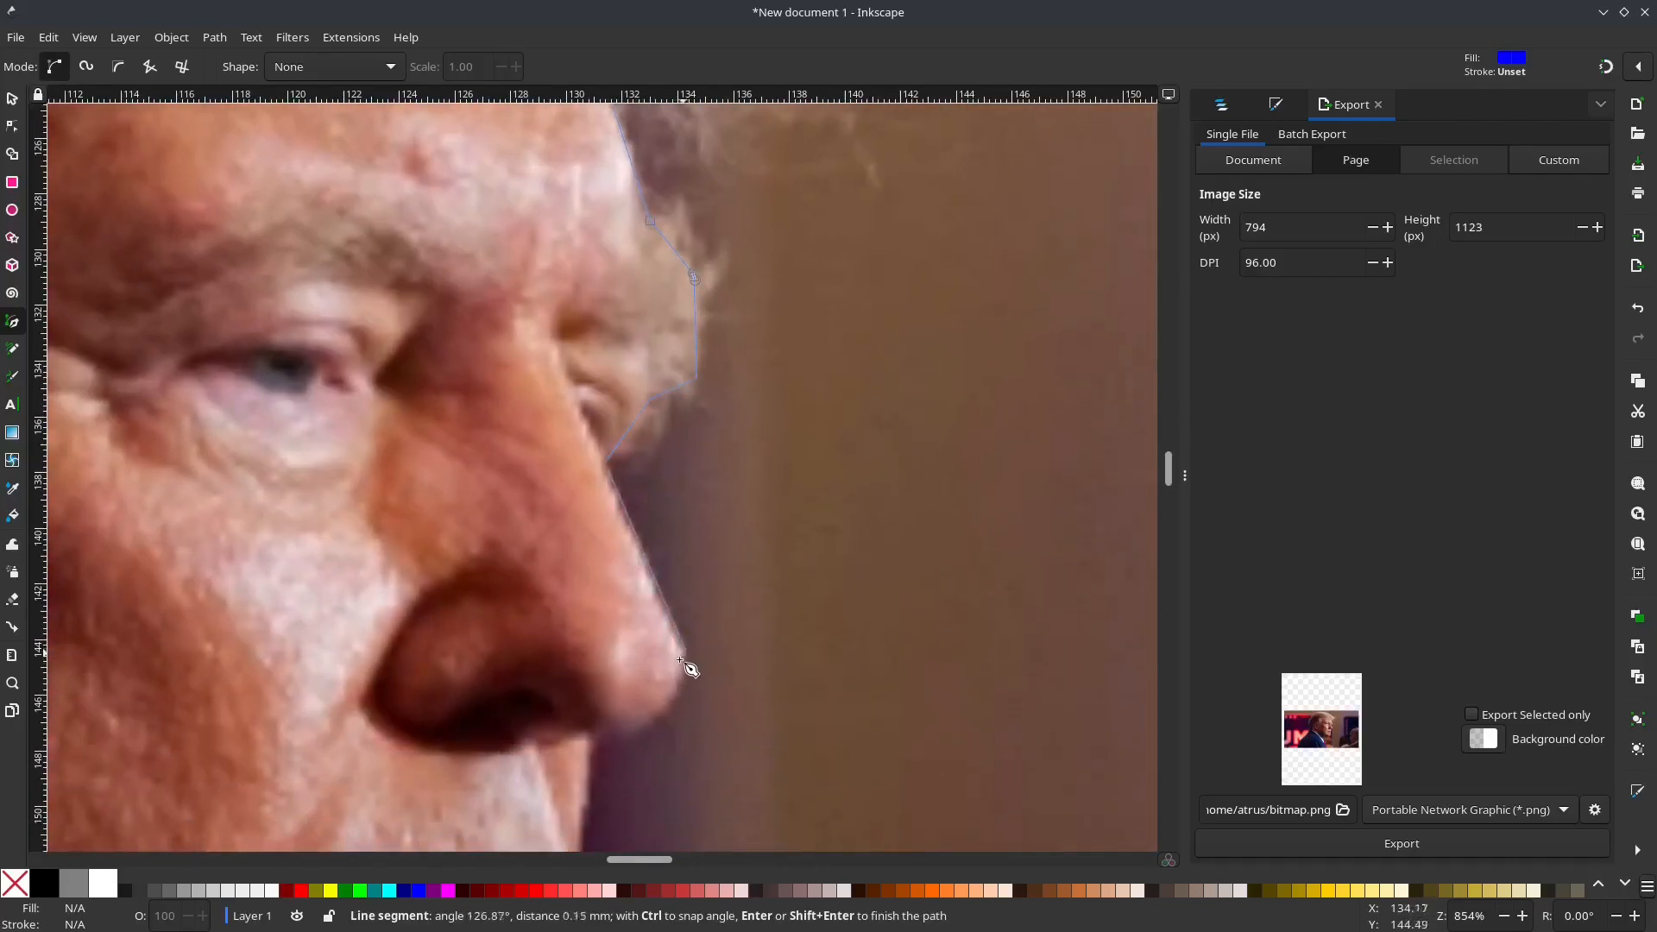
left_click(594, 741)
left_click_drag(593, 741, 739, 275)
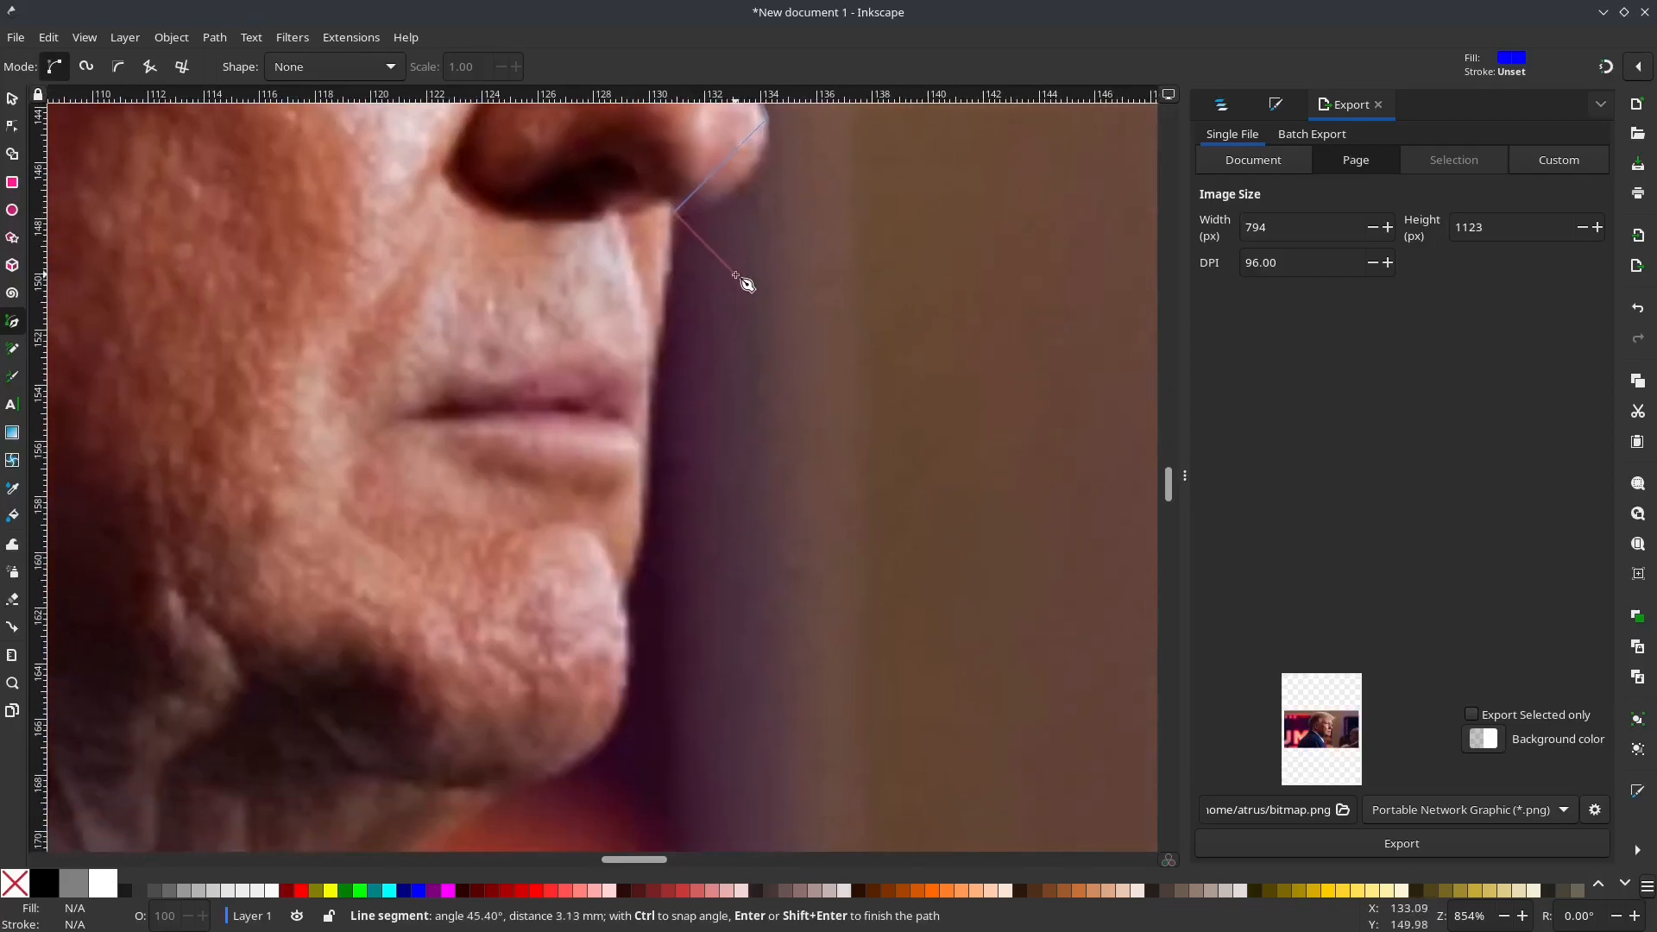
Step: Trace past the lips, chin and jaw, and close the path at its starting point on the throat
left_click(649, 440)
left_click(624, 598)
left_click_drag(611, 710, 733, 444)
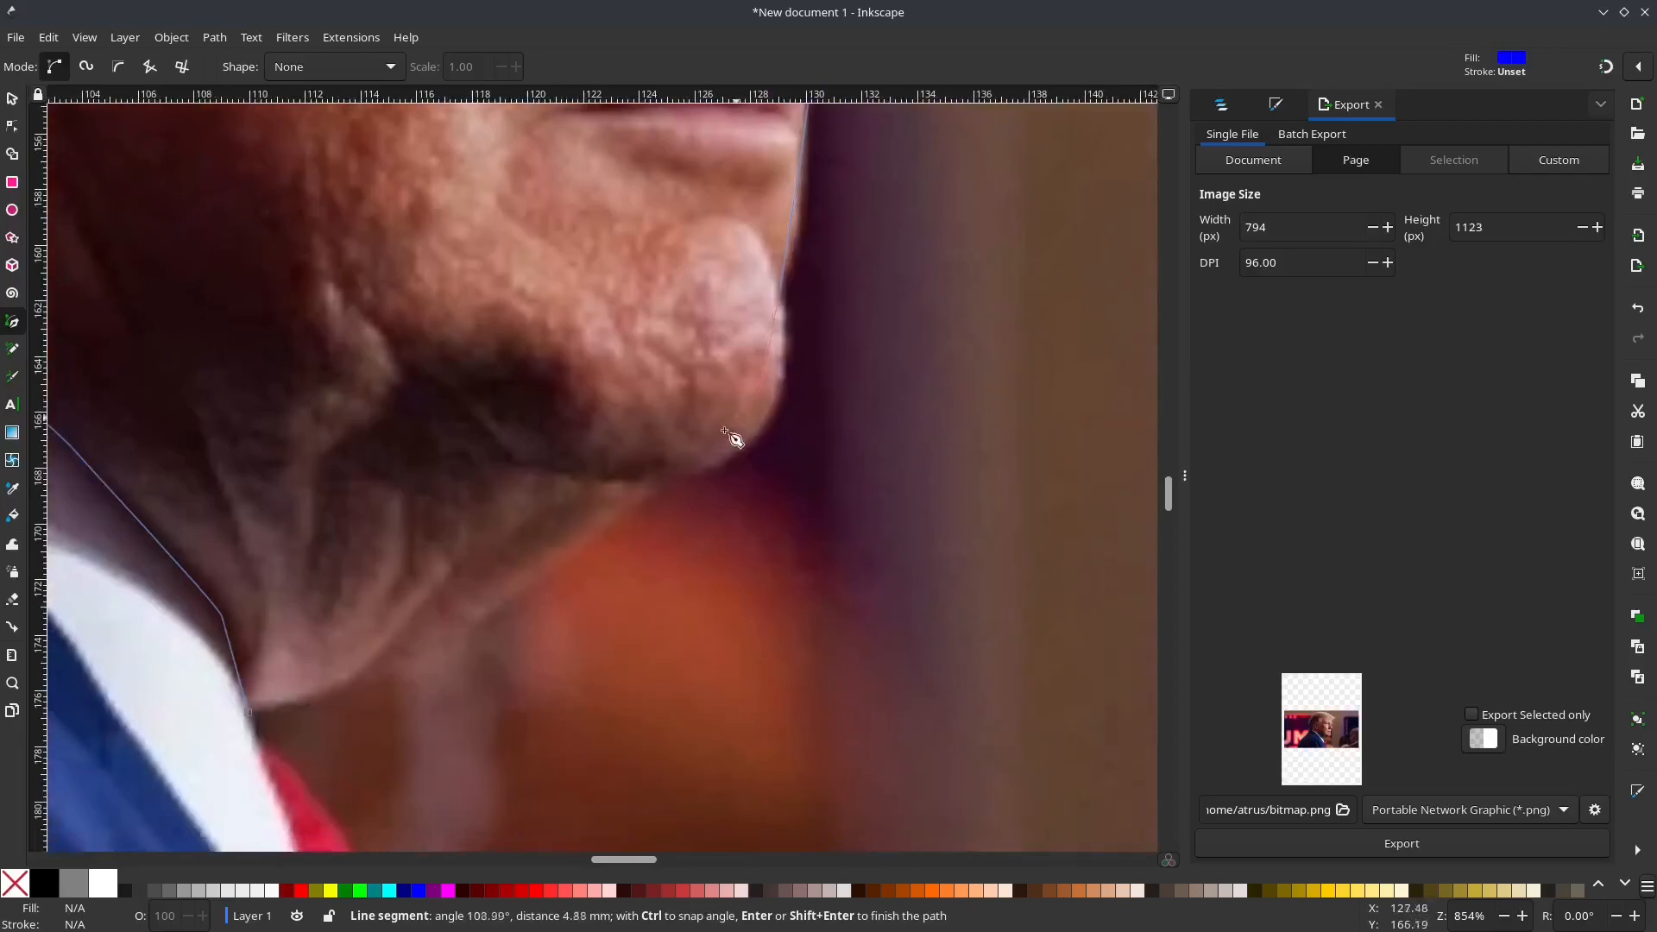
left_click(656, 491)
left_click(425, 658)
left_click(247, 711)
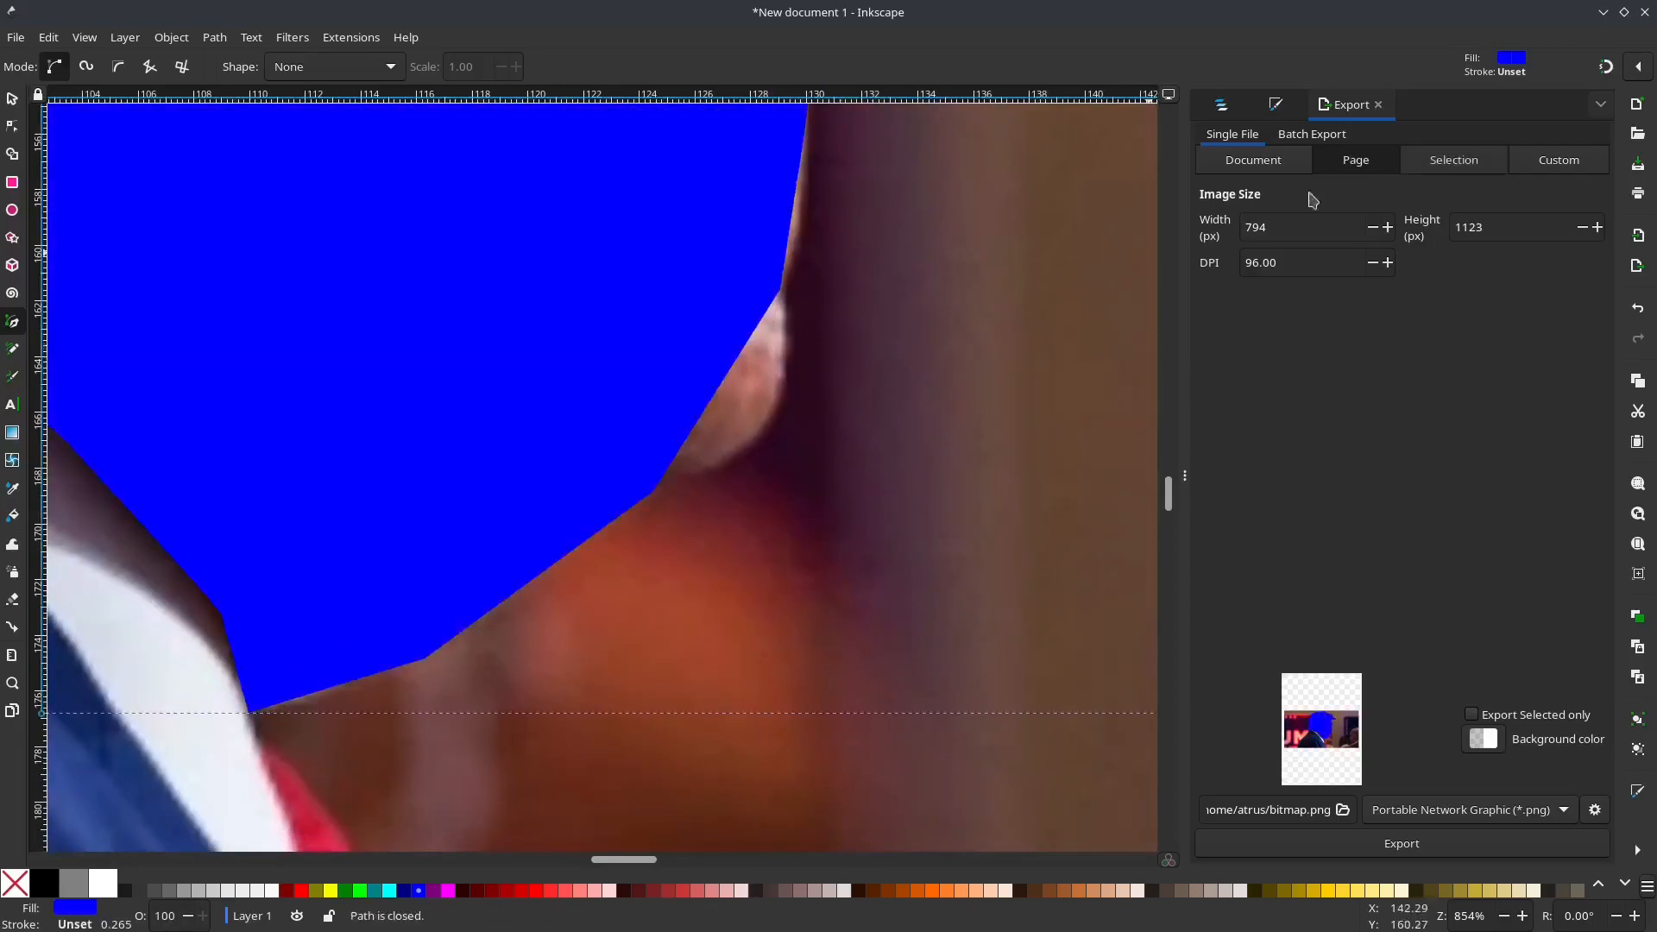
Step: Remove the head shape's fill and give it a flat black stroke
left_click(1220, 106)
left_click(1433, 106)
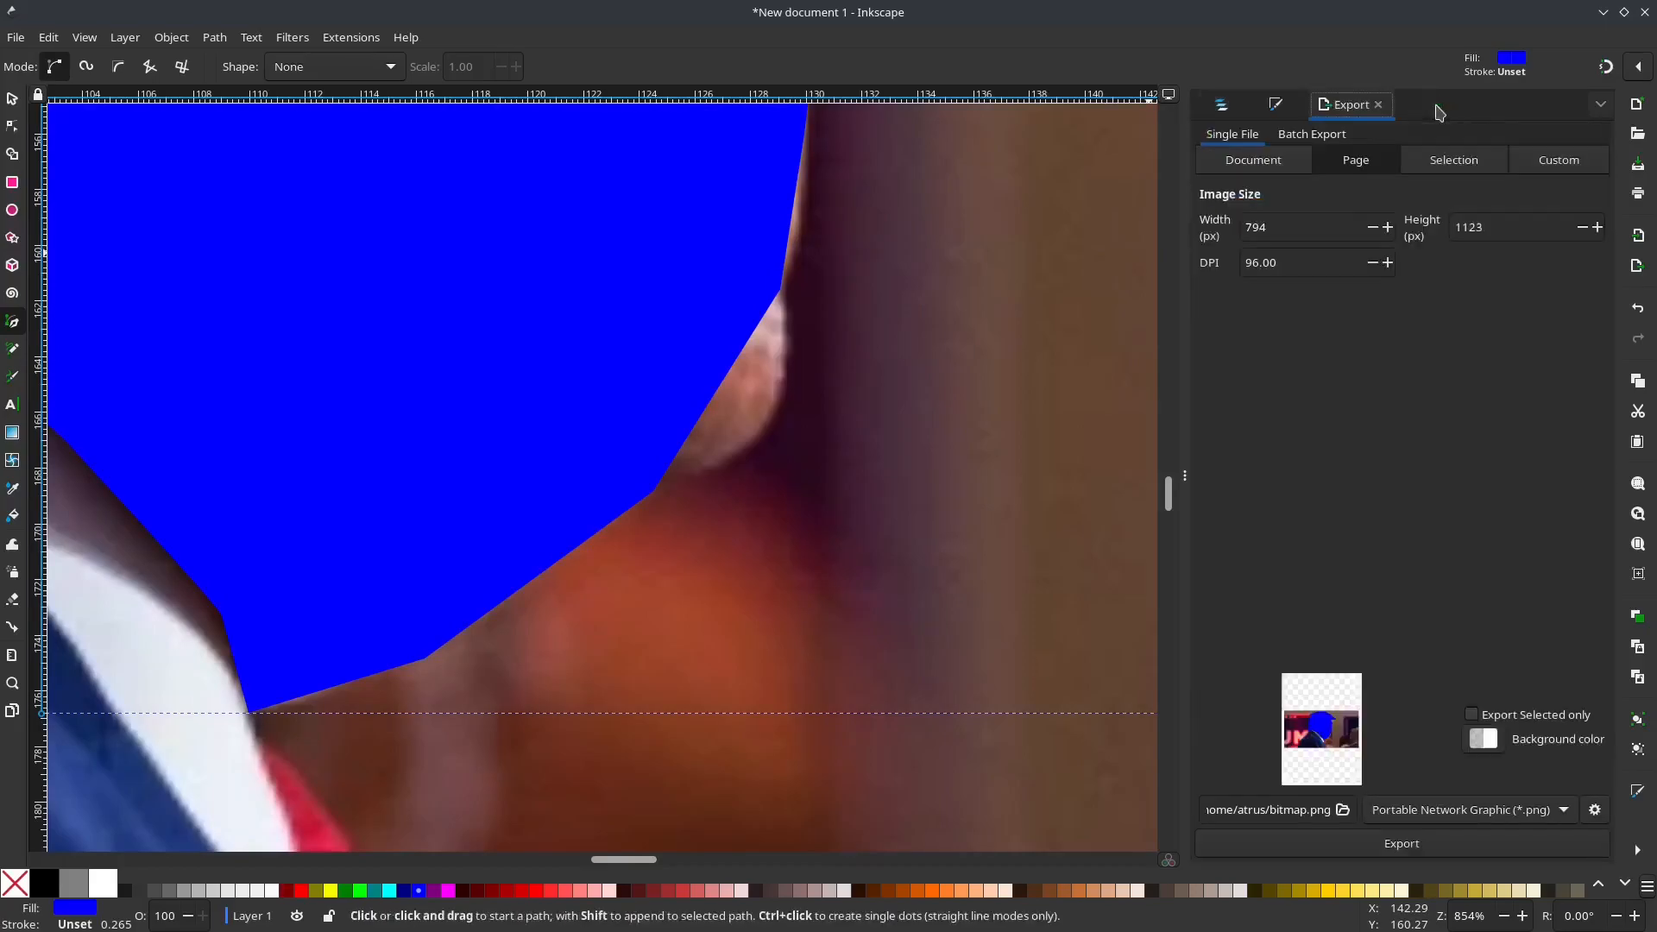
left_click(1276, 105)
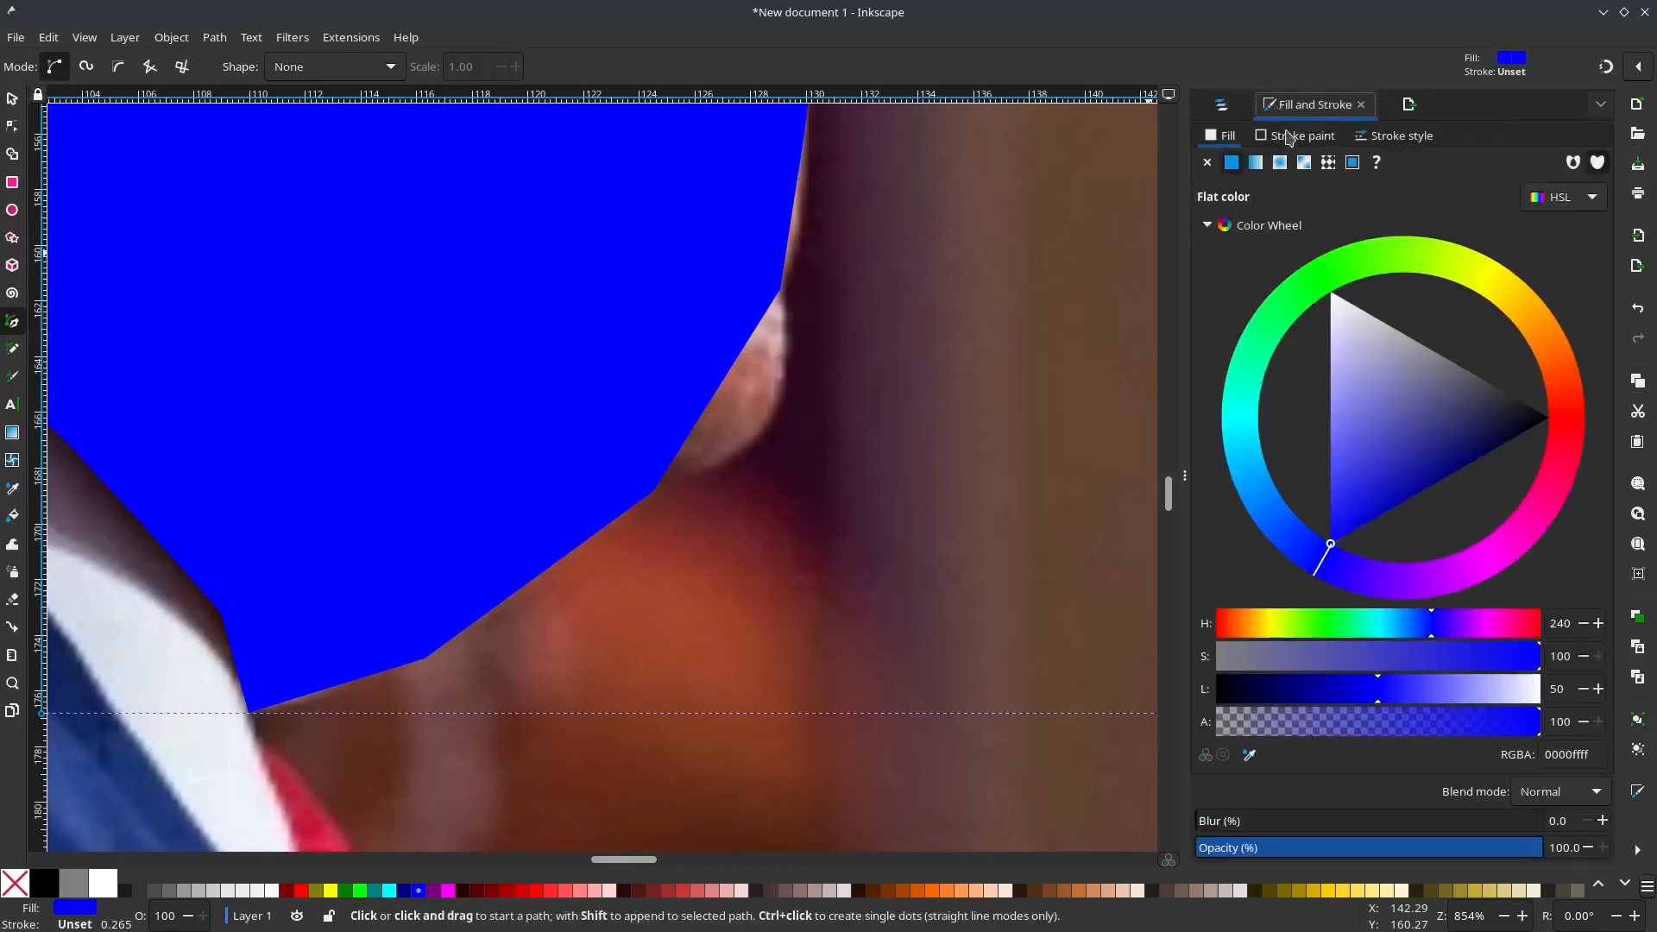
left_click(1208, 163)
left_click(1297, 136)
left_click(1232, 162)
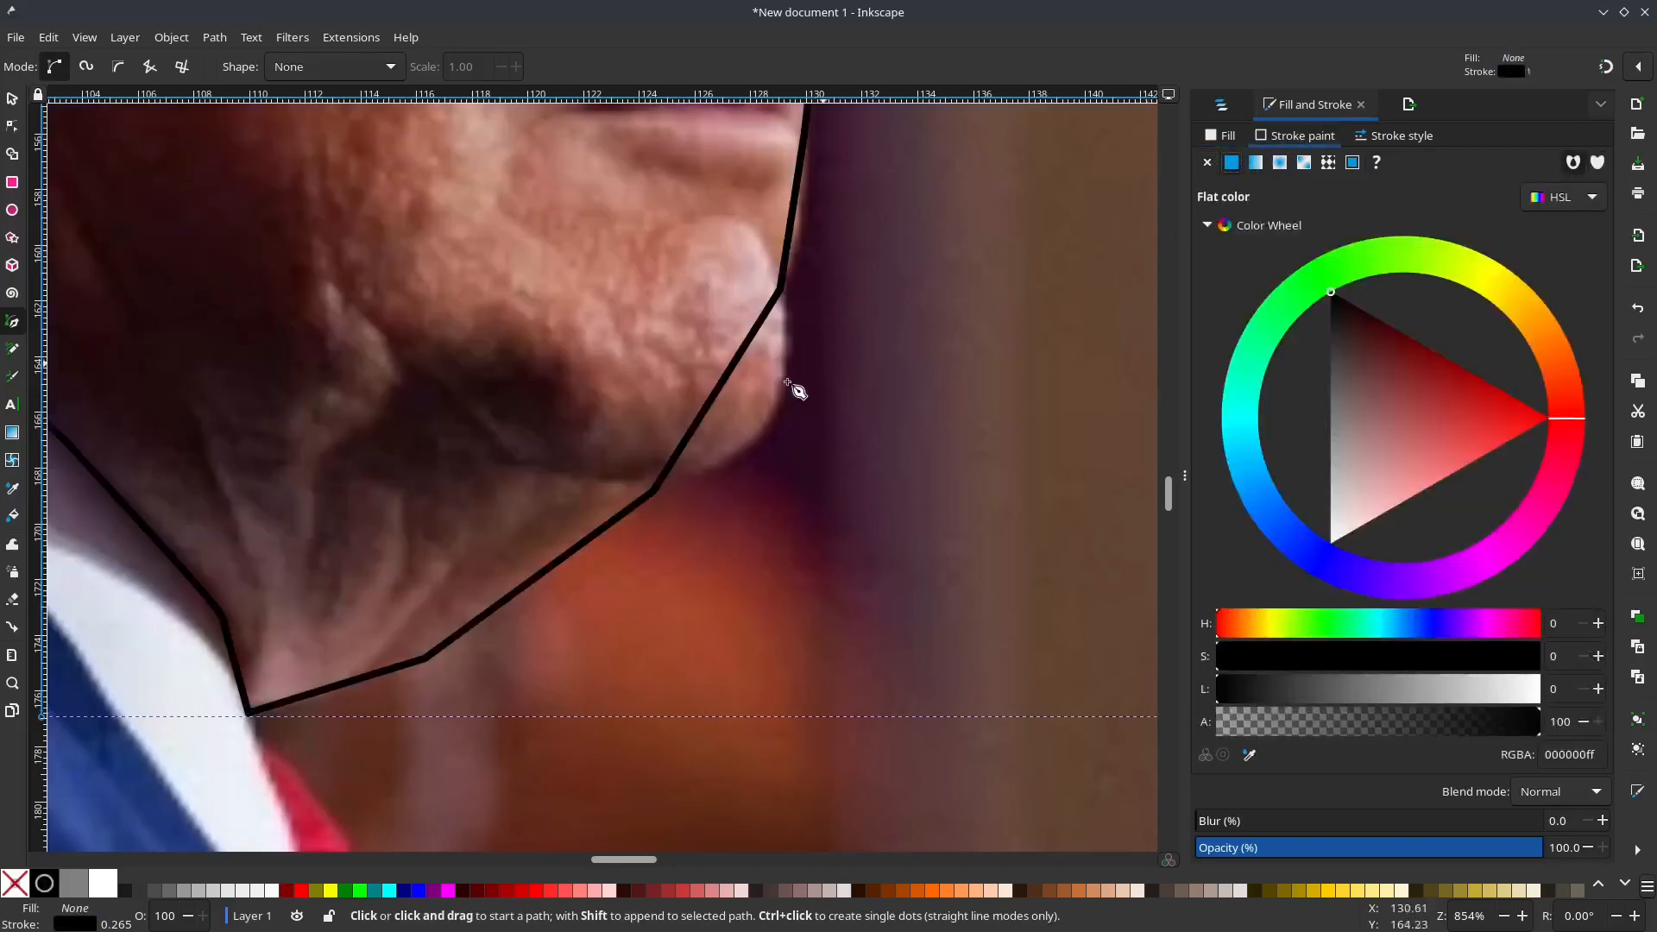
Step: Edit the outline's nodes, bending the segments around the chin and below the lips to follow the face
key("s")
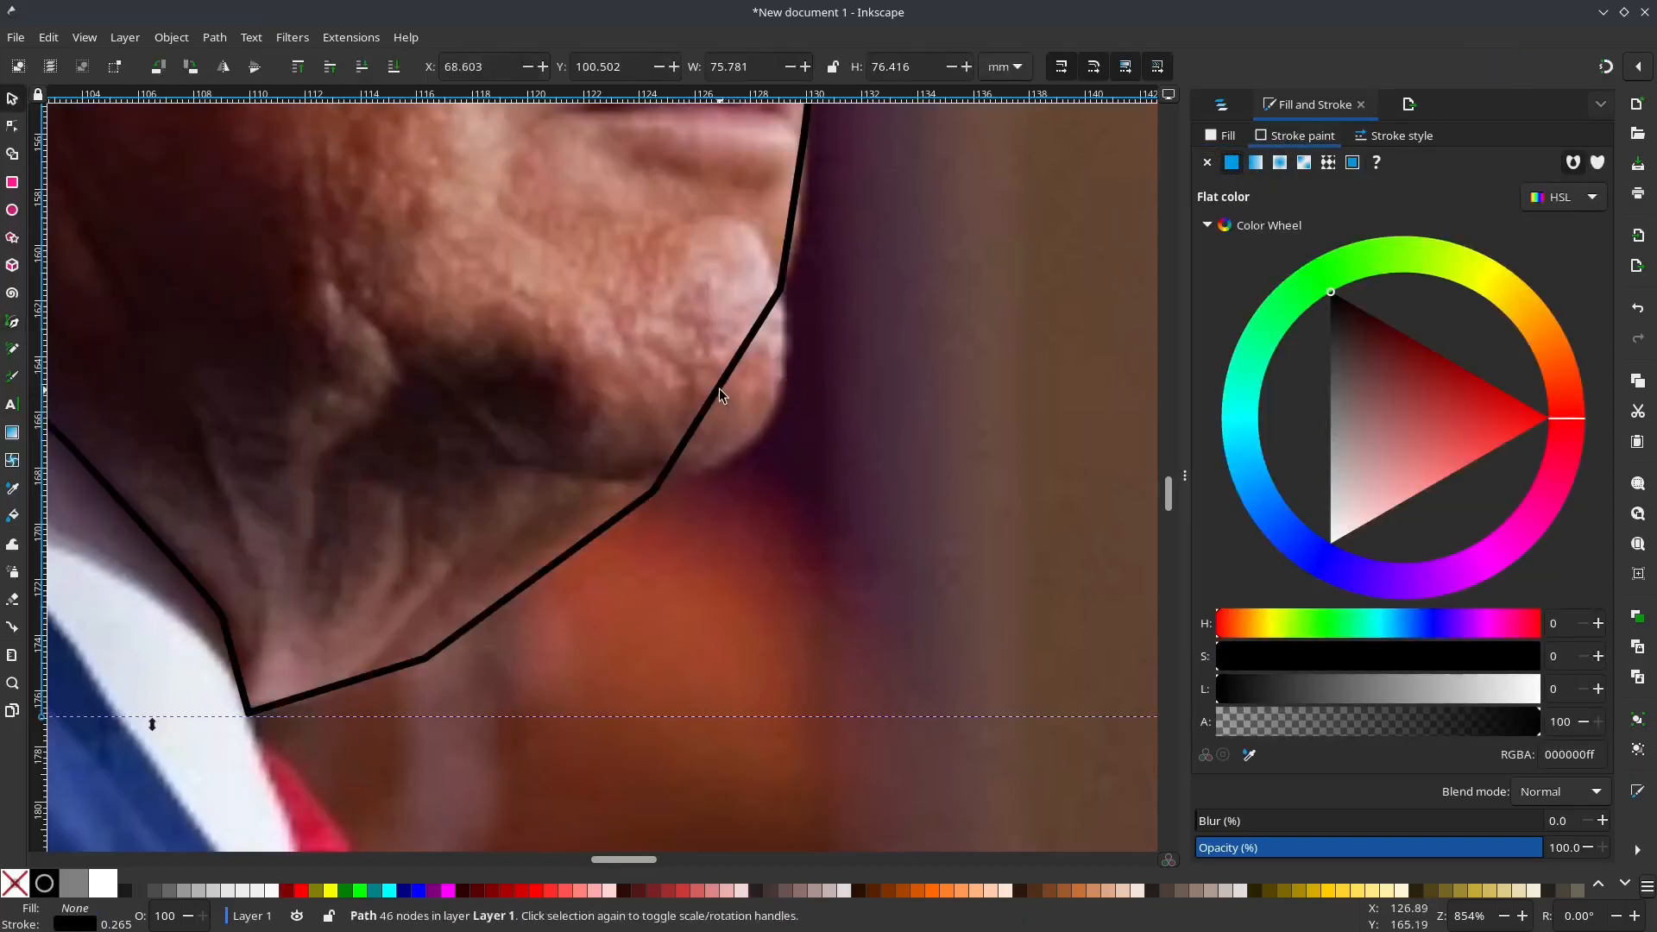
key("n")
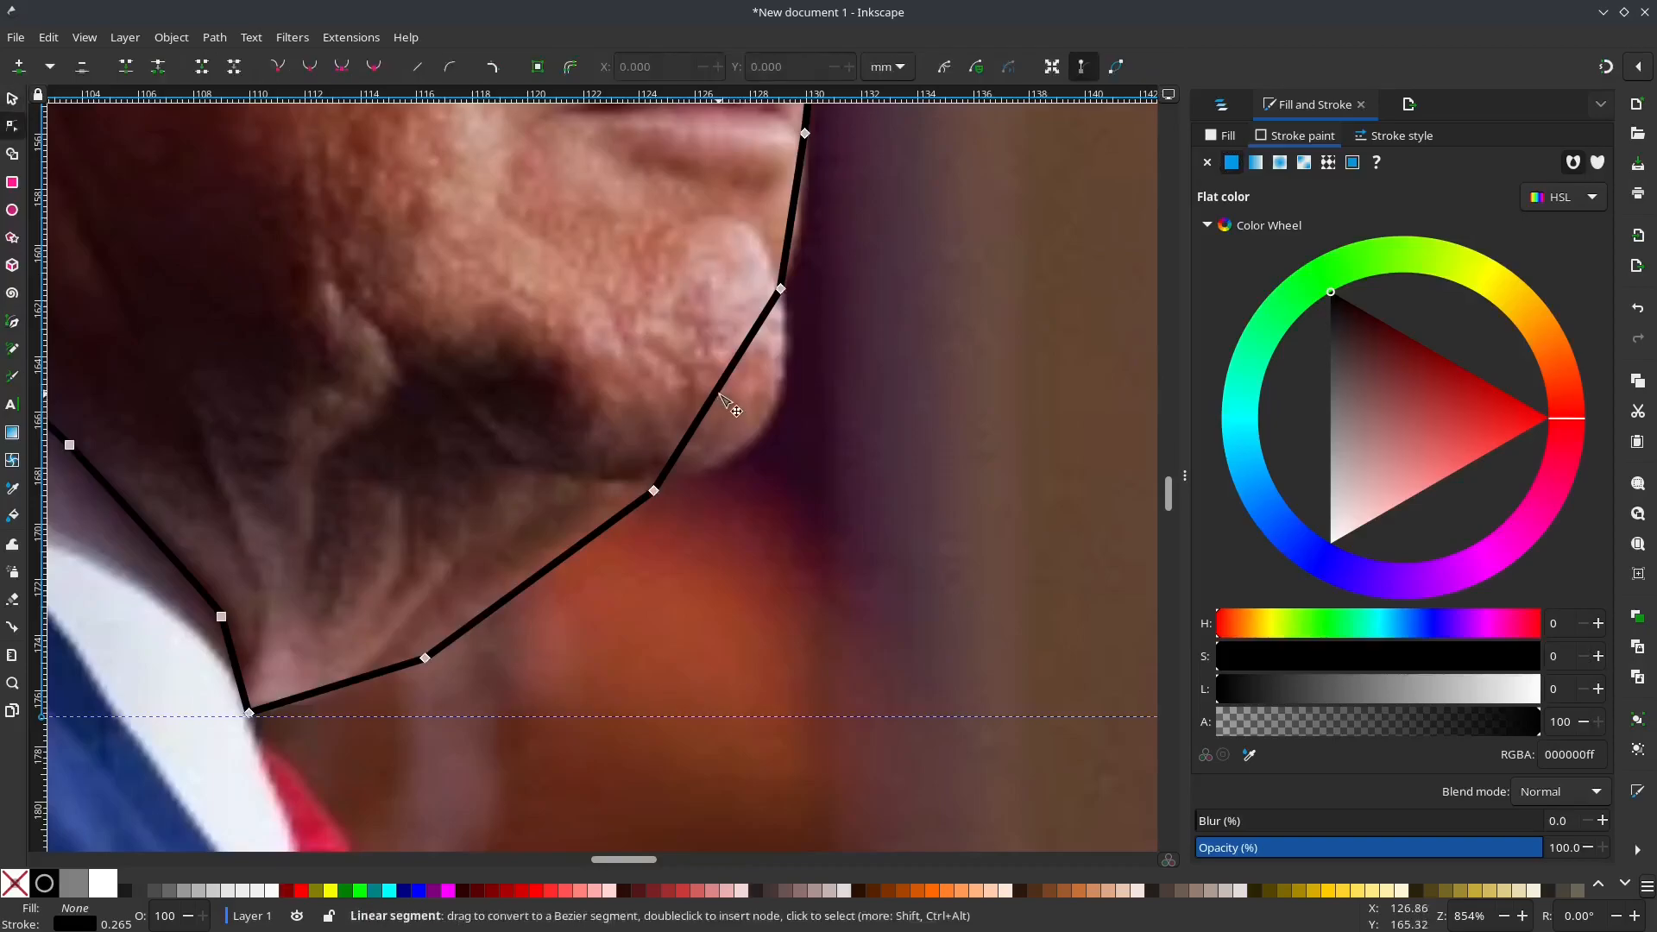
left_click_drag(730, 395, 772, 438)
left_click_drag(695, 303, 661, 465)
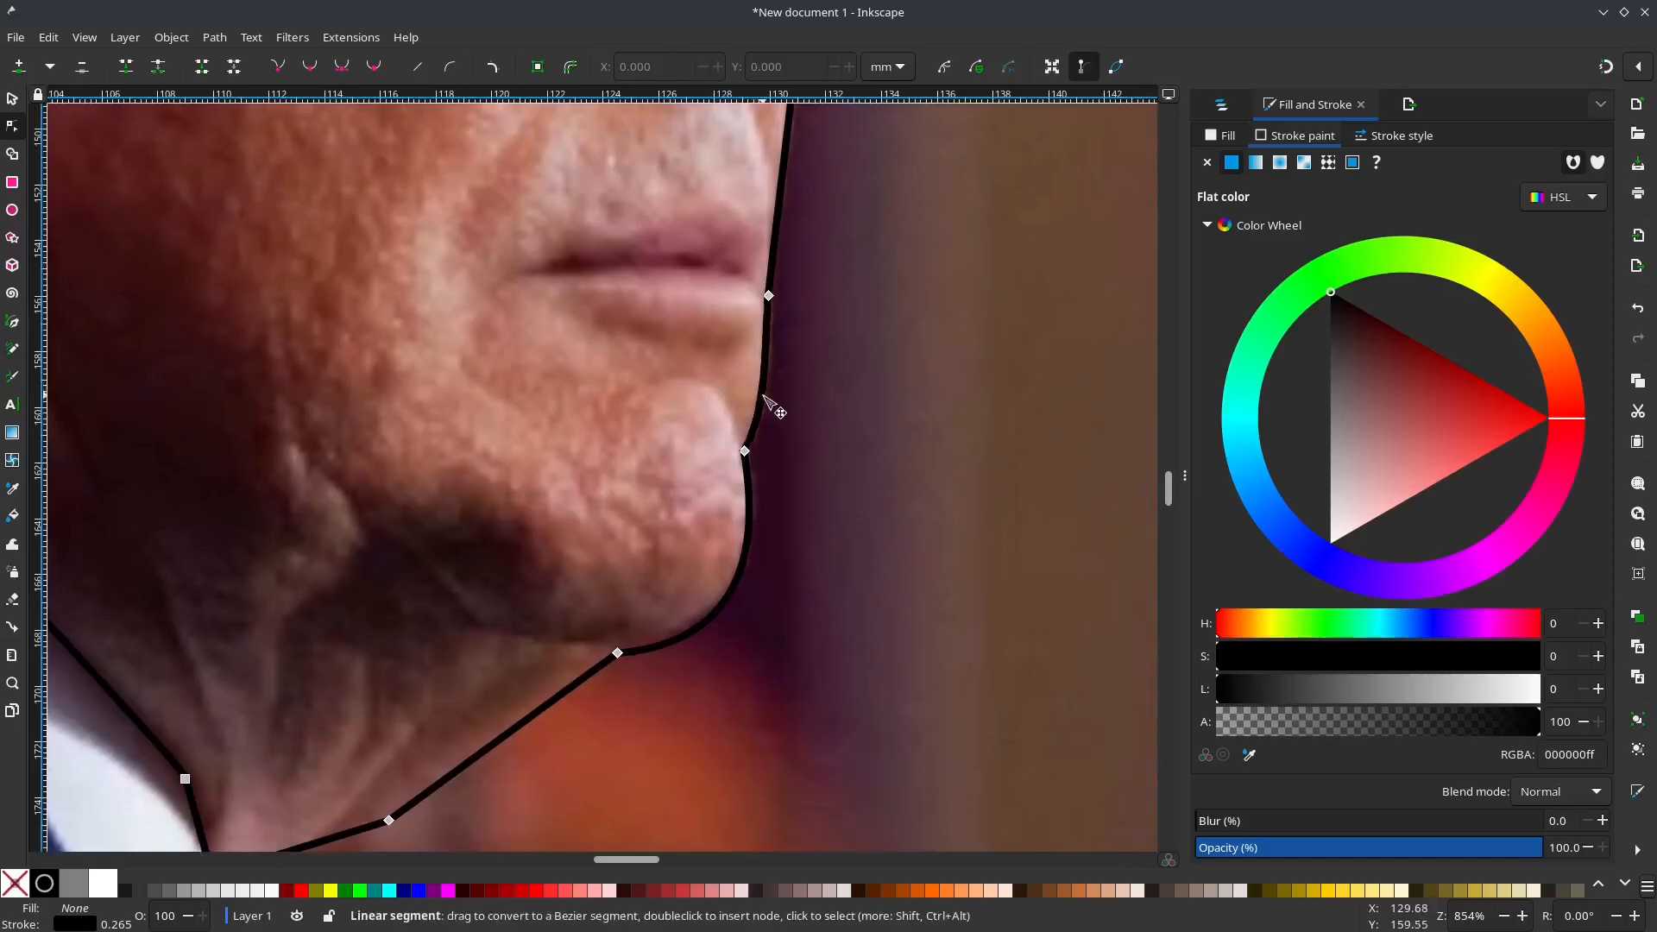
Step: Curve the outline segments under the nose tip, below the far eye and along the eyebrow to match the profile
left_click_drag(849, 214, 843, 536)
left_click_drag(848, 331, 866, 354)
scroll(874, 363, "up", 8)
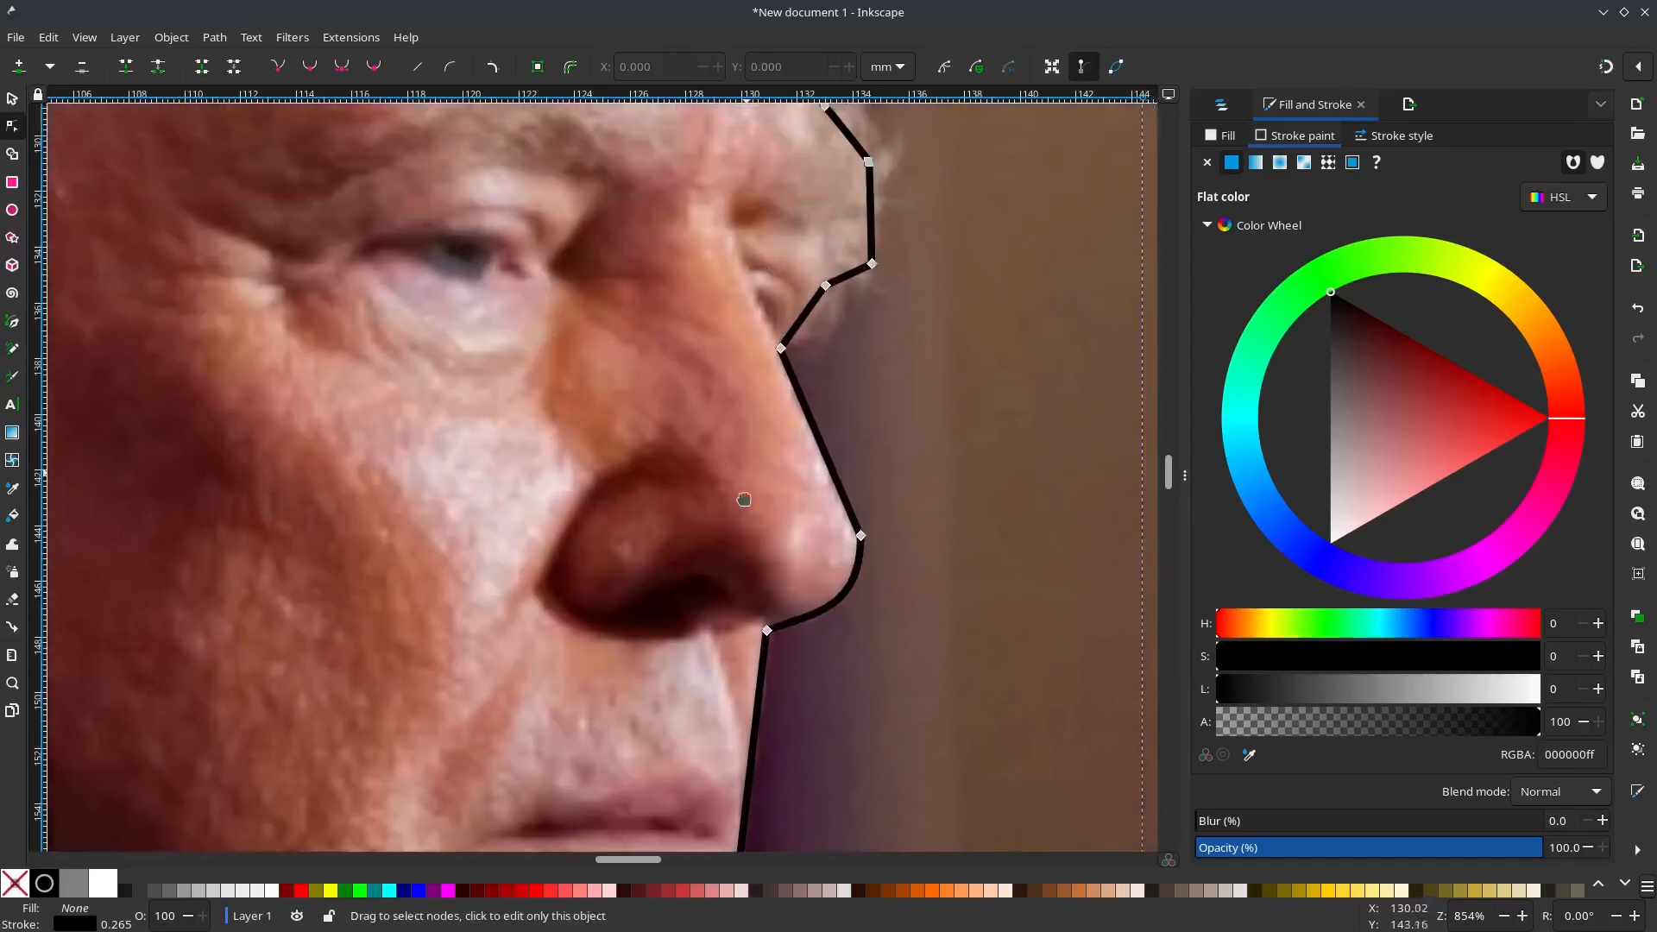
left_click_drag(808, 360, 813, 365)
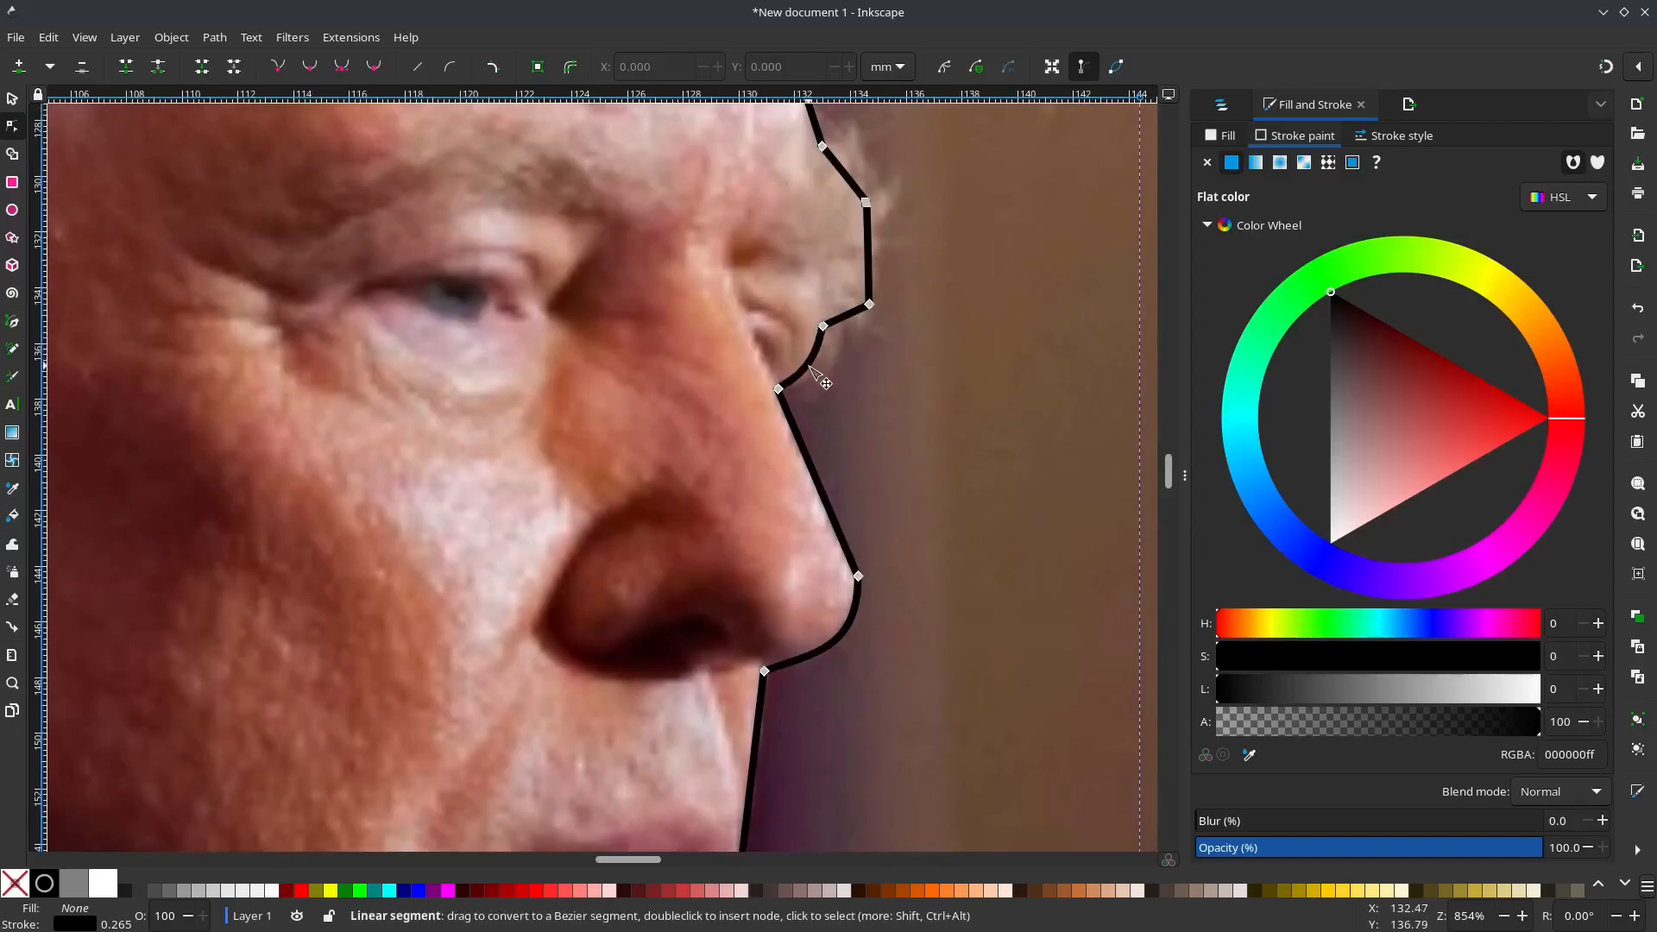
left_click_drag(871, 285, 880, 266)
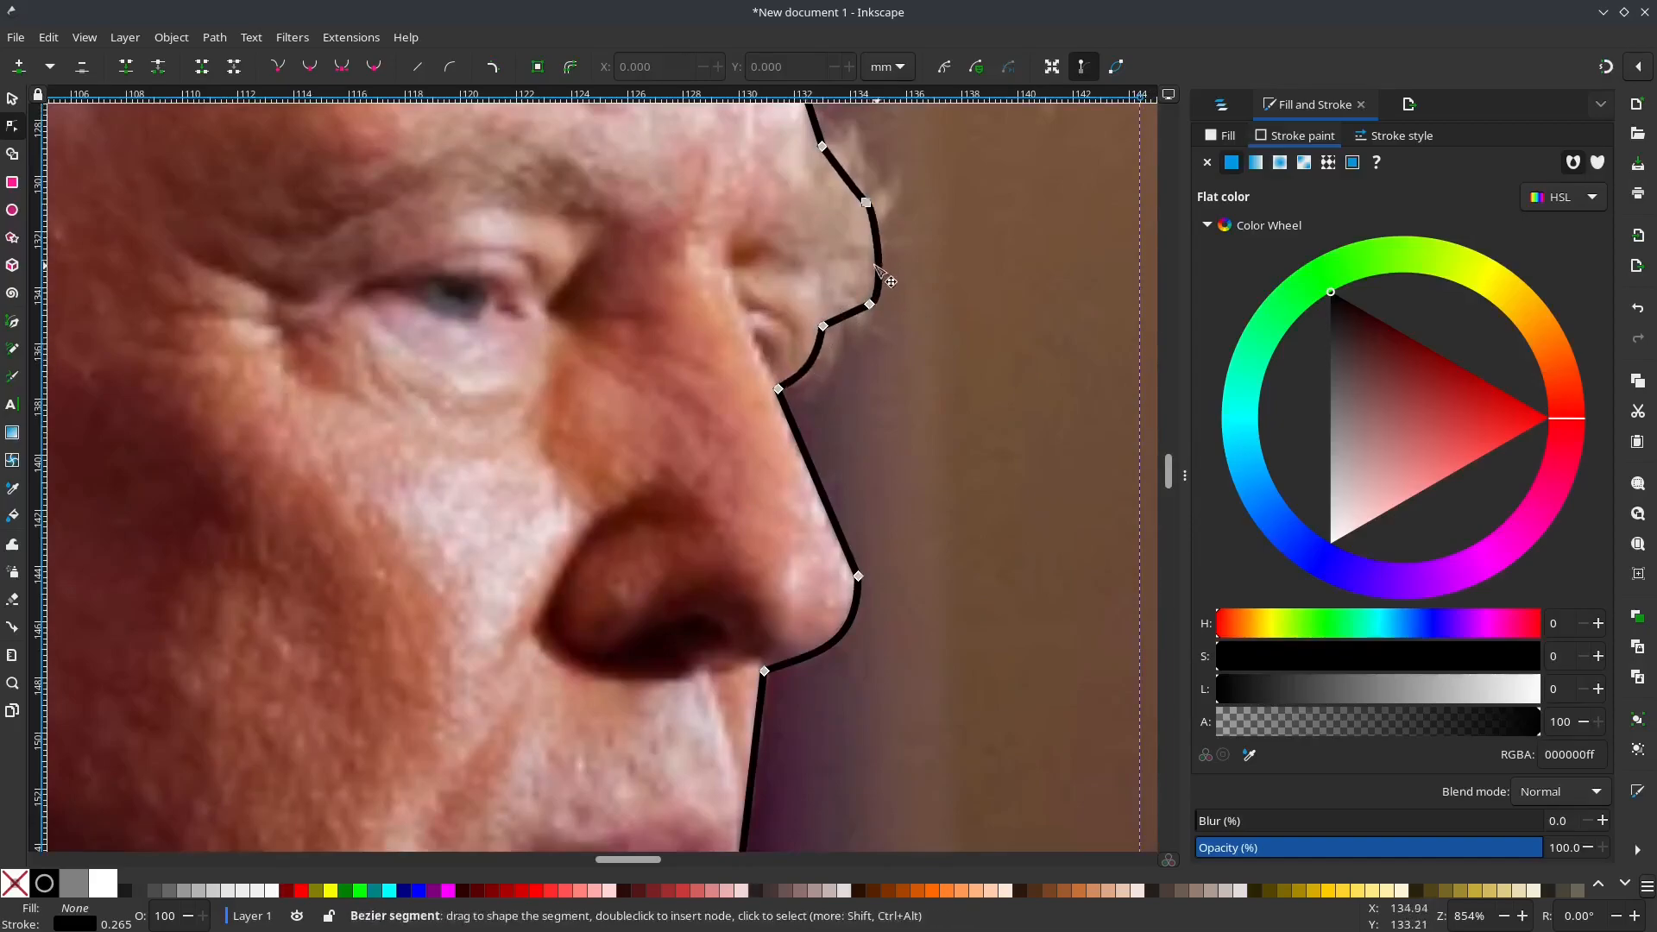
Step: Curve the outline segment at the outer tip of the front hair tuft outward
scroll(760, 290, "up", 8)
scroll(917, 349, "up", 6)
scroll(917, 349, "right", 6)
mouse_move(938, 438)
left_mouse_down()
mouse_move(918, 412)
mouse_move(936, 419)
left_mouse_up()
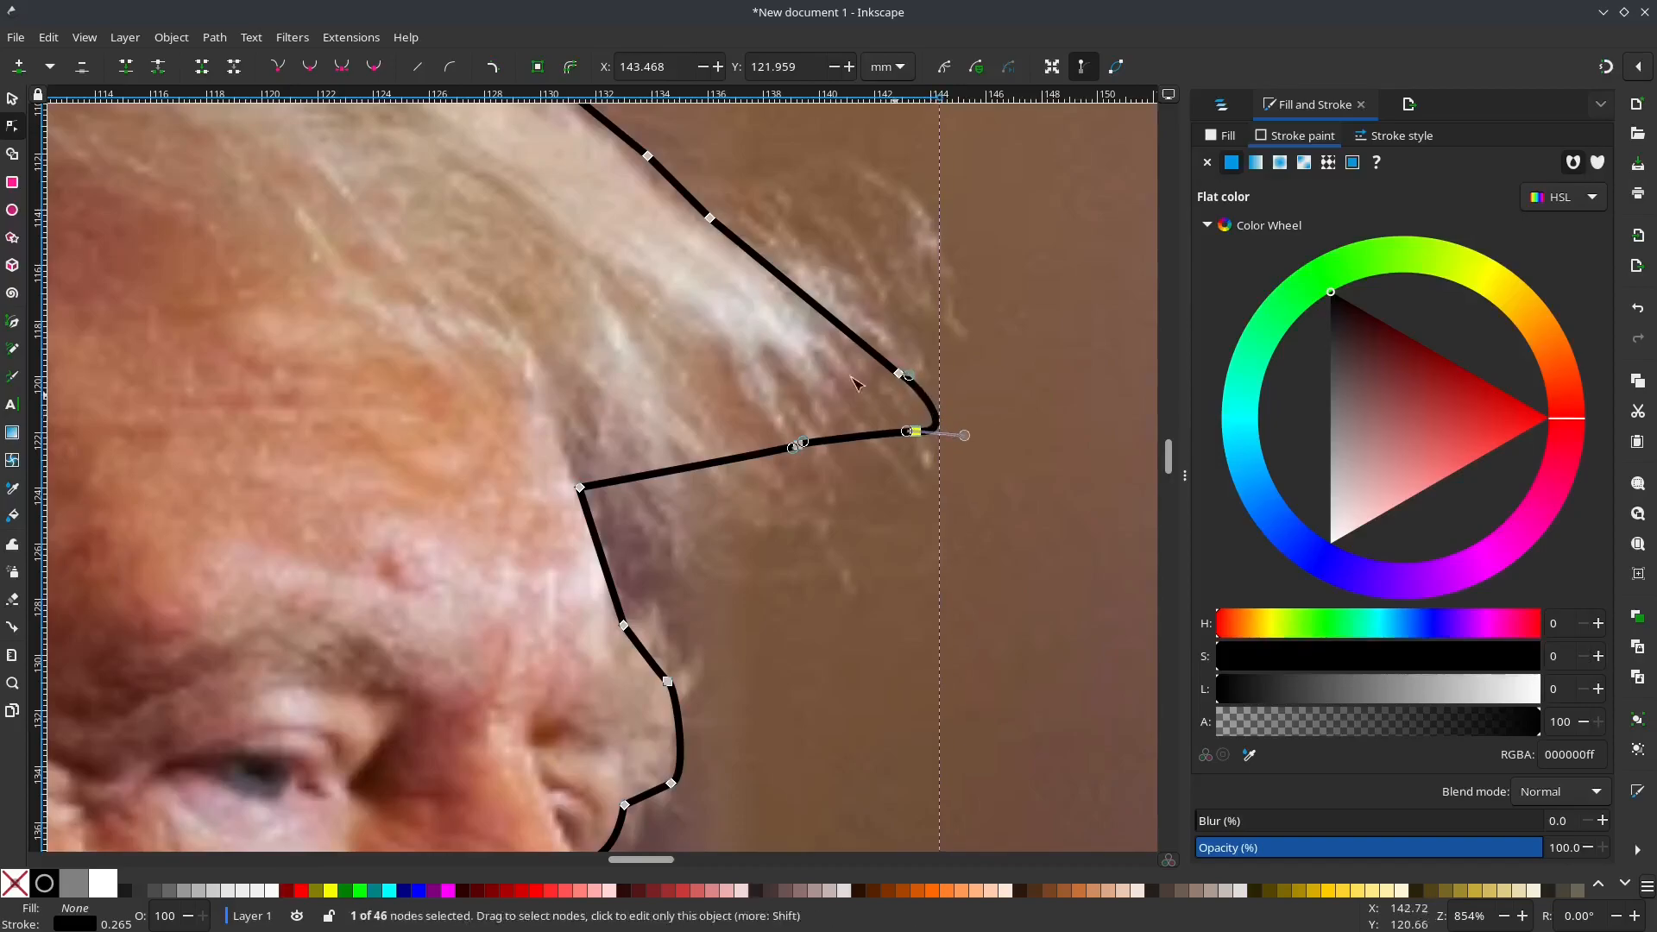
Step: Reshape the two outline segments beneath the jaw so they follow the underside of the jaw and throat
scroll(654, 319, "down", 1)
left_click_drag(489, 272, 863, 569)
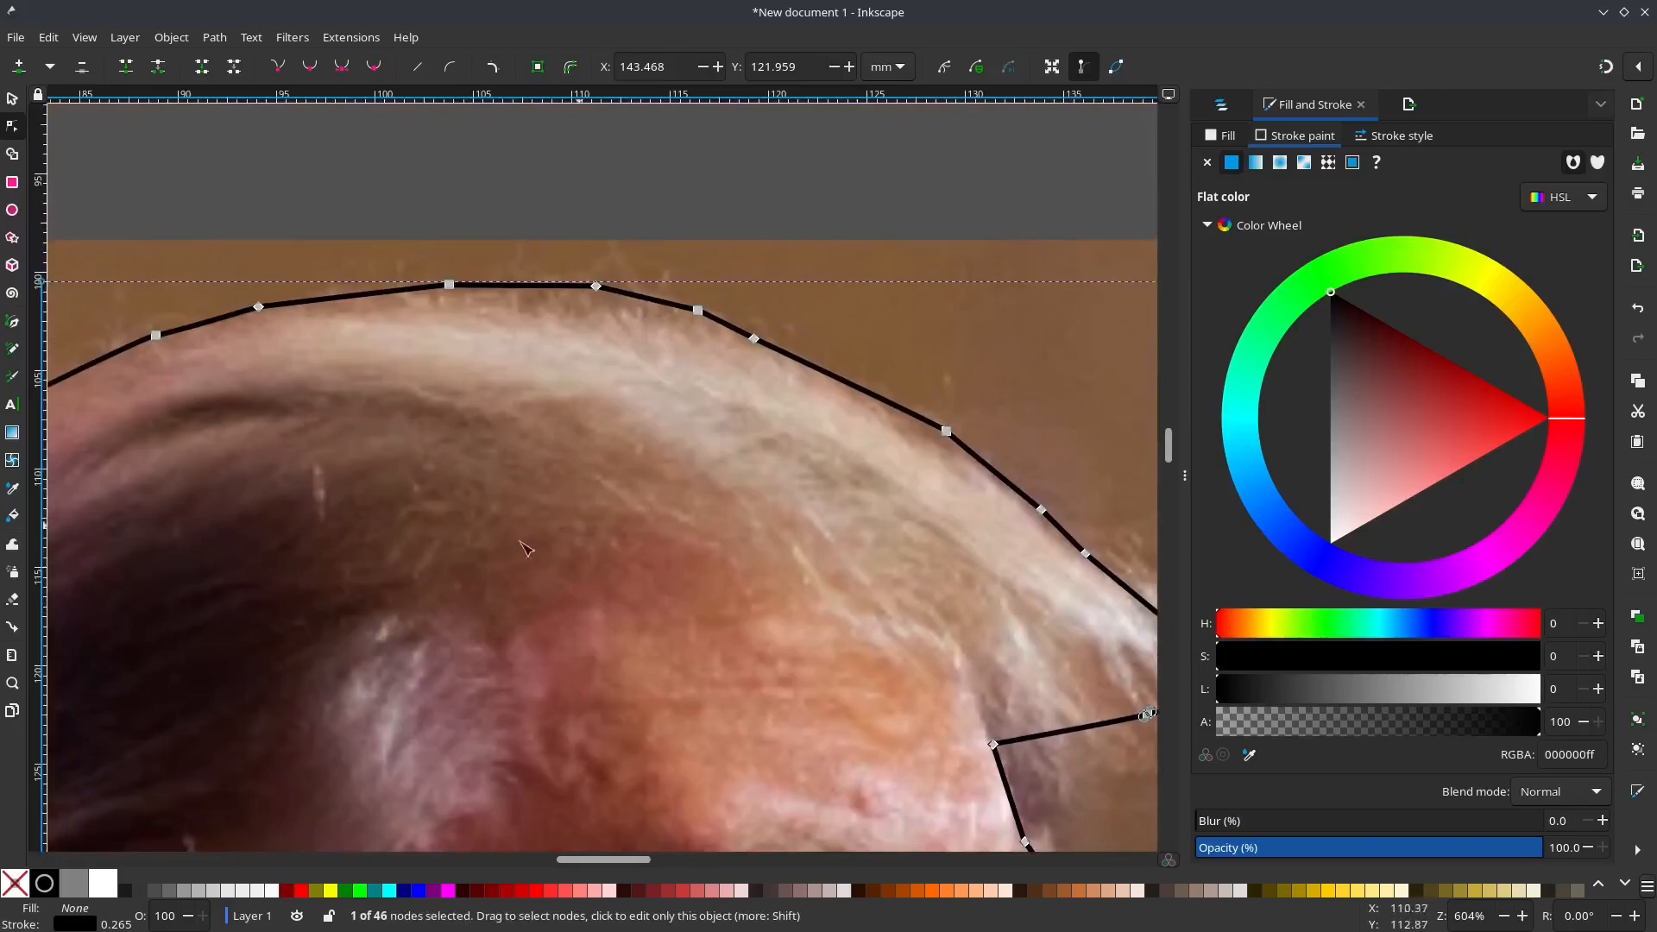
left_click_drag(548, 539, 877, 344)
scroll(465, 476, "down", 15)
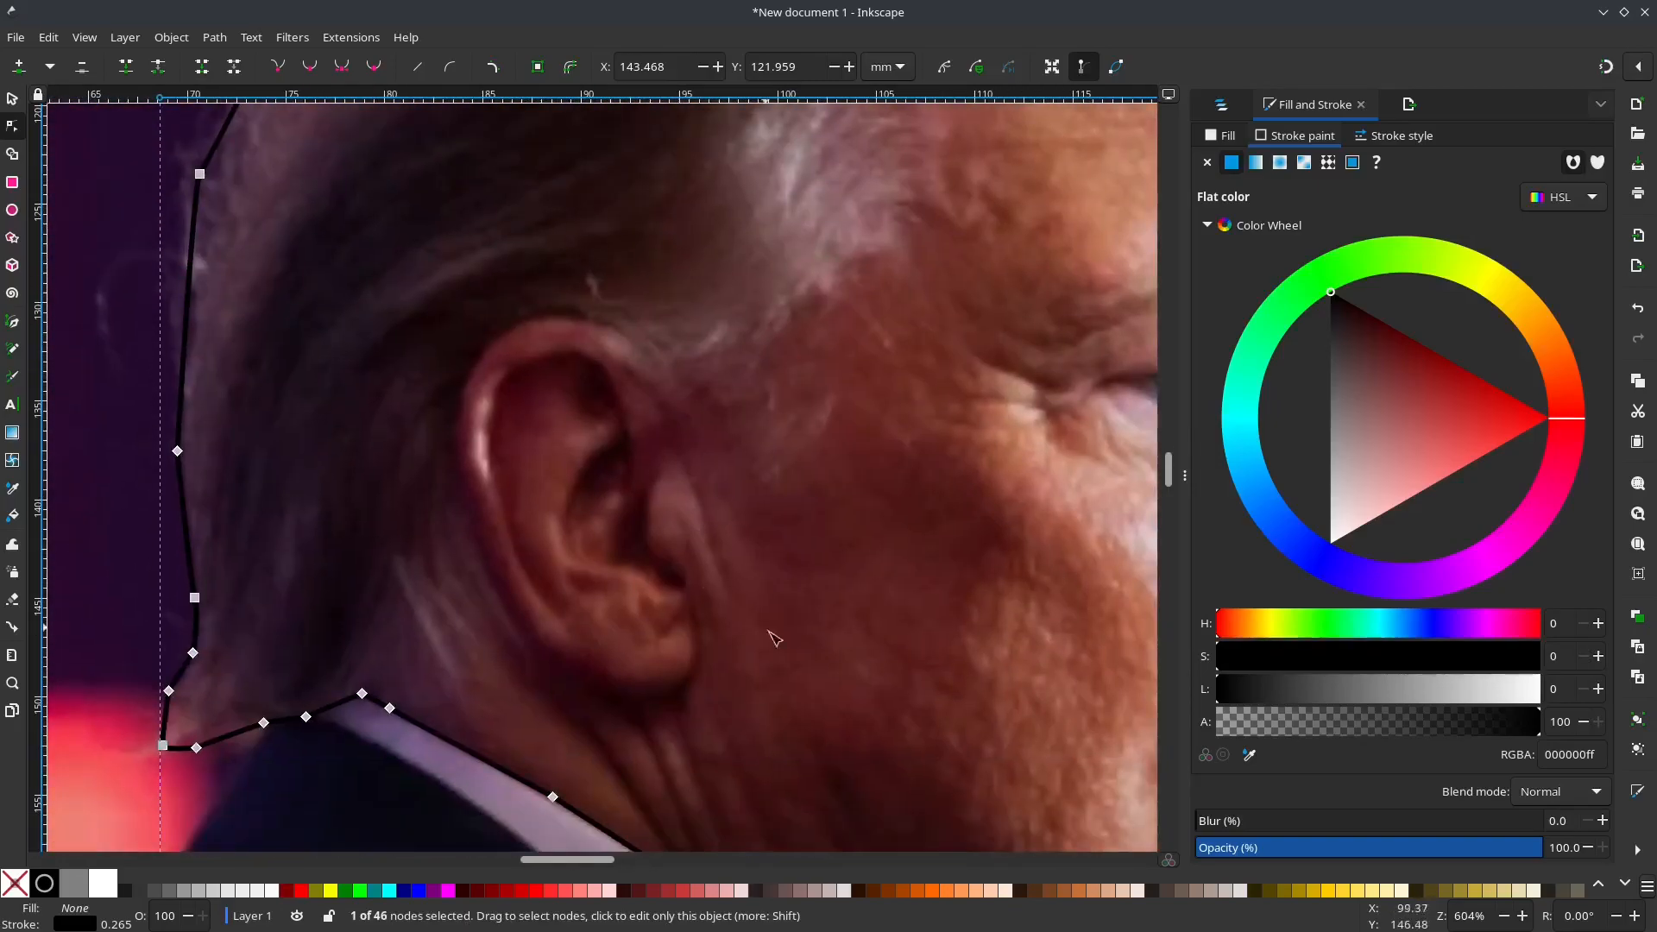
scroll(861, 434, "down", 5)
scroll(860, 434, "right", 5)
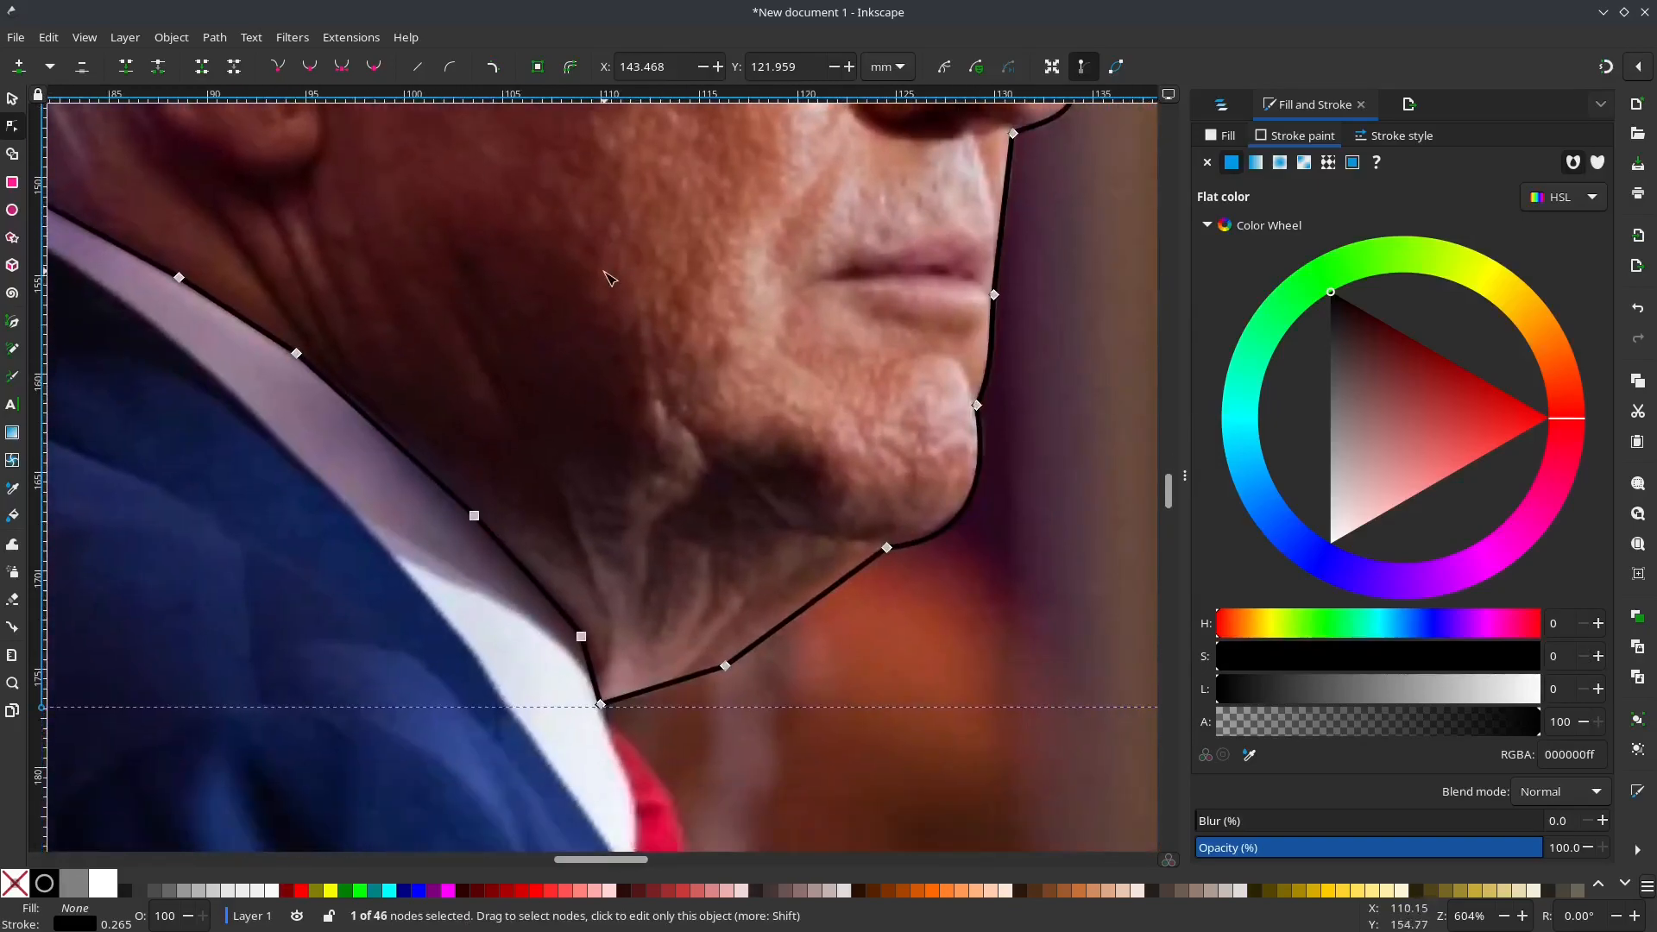
left_click_drag(817, 598, 812, 592)
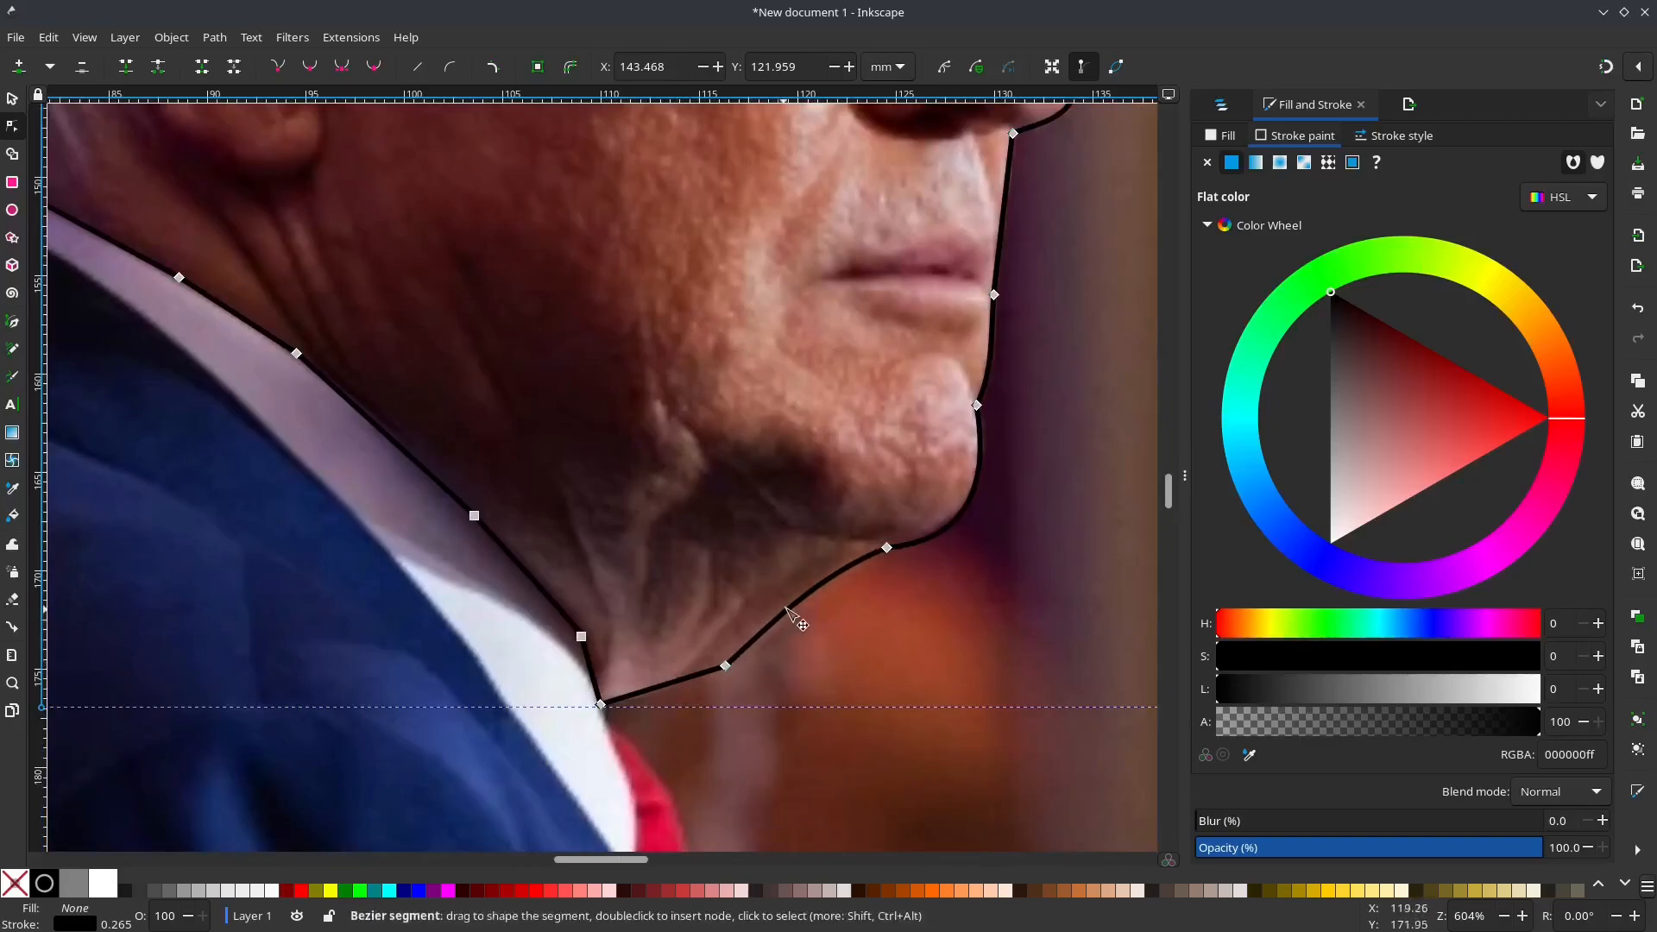
left_click_drag(666, 691, 662, 699)
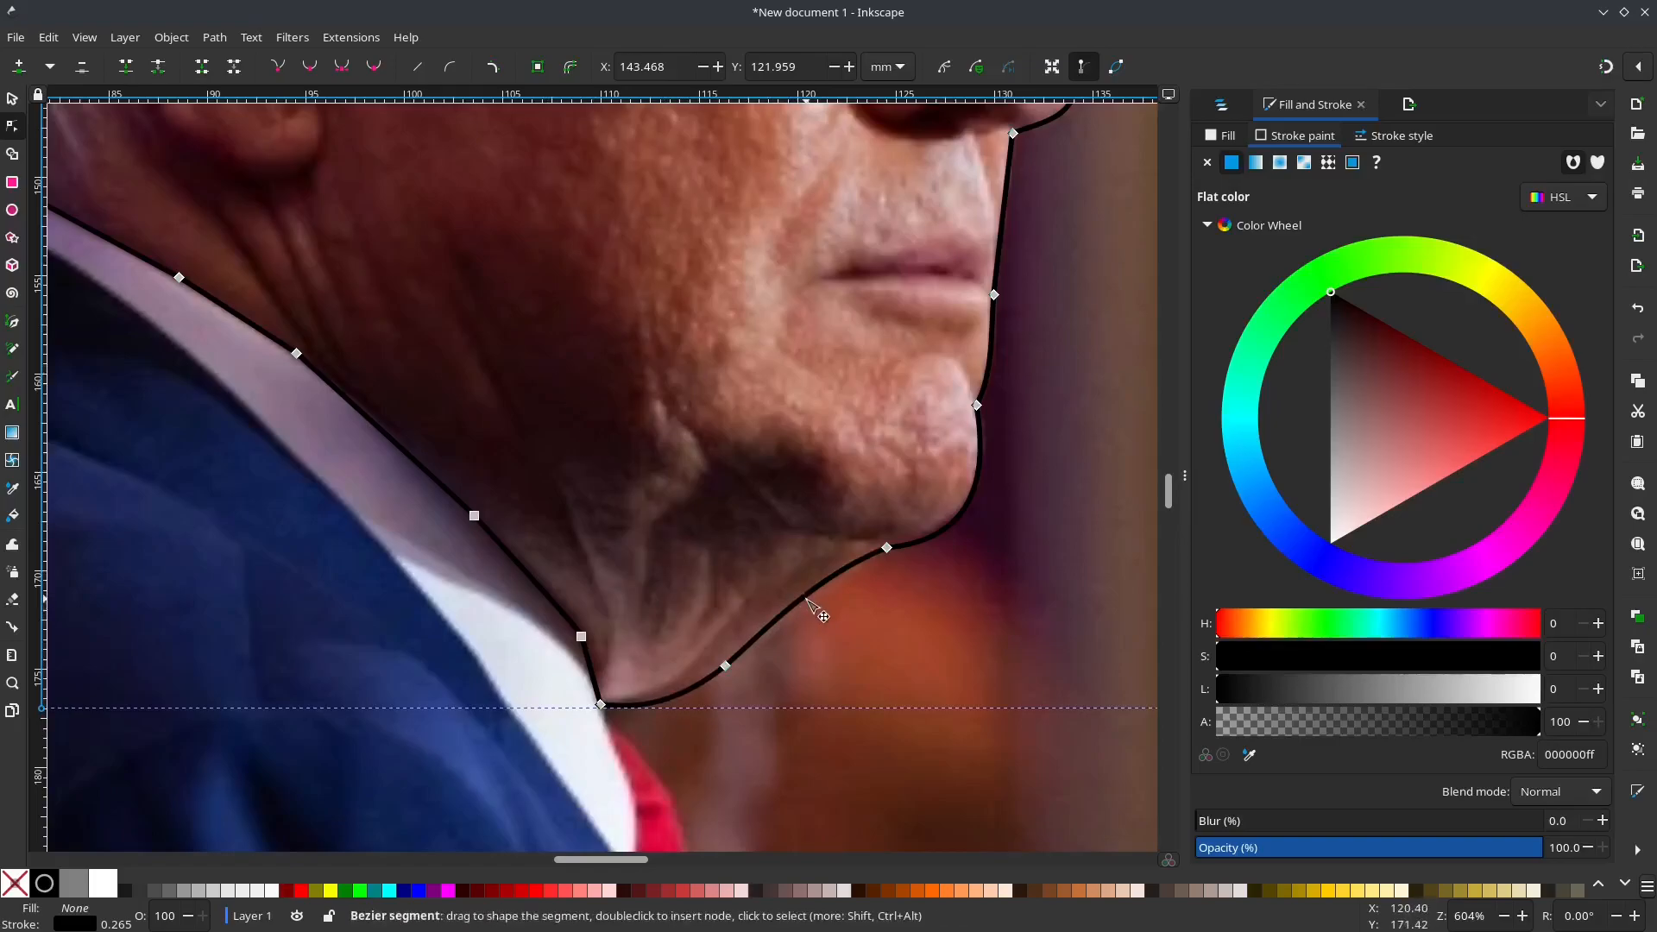
mouse_move(808, 595)
left_mouse_down()
mouse_move(825, 624)
mouse_move(809, 604)
left_mouse_up()
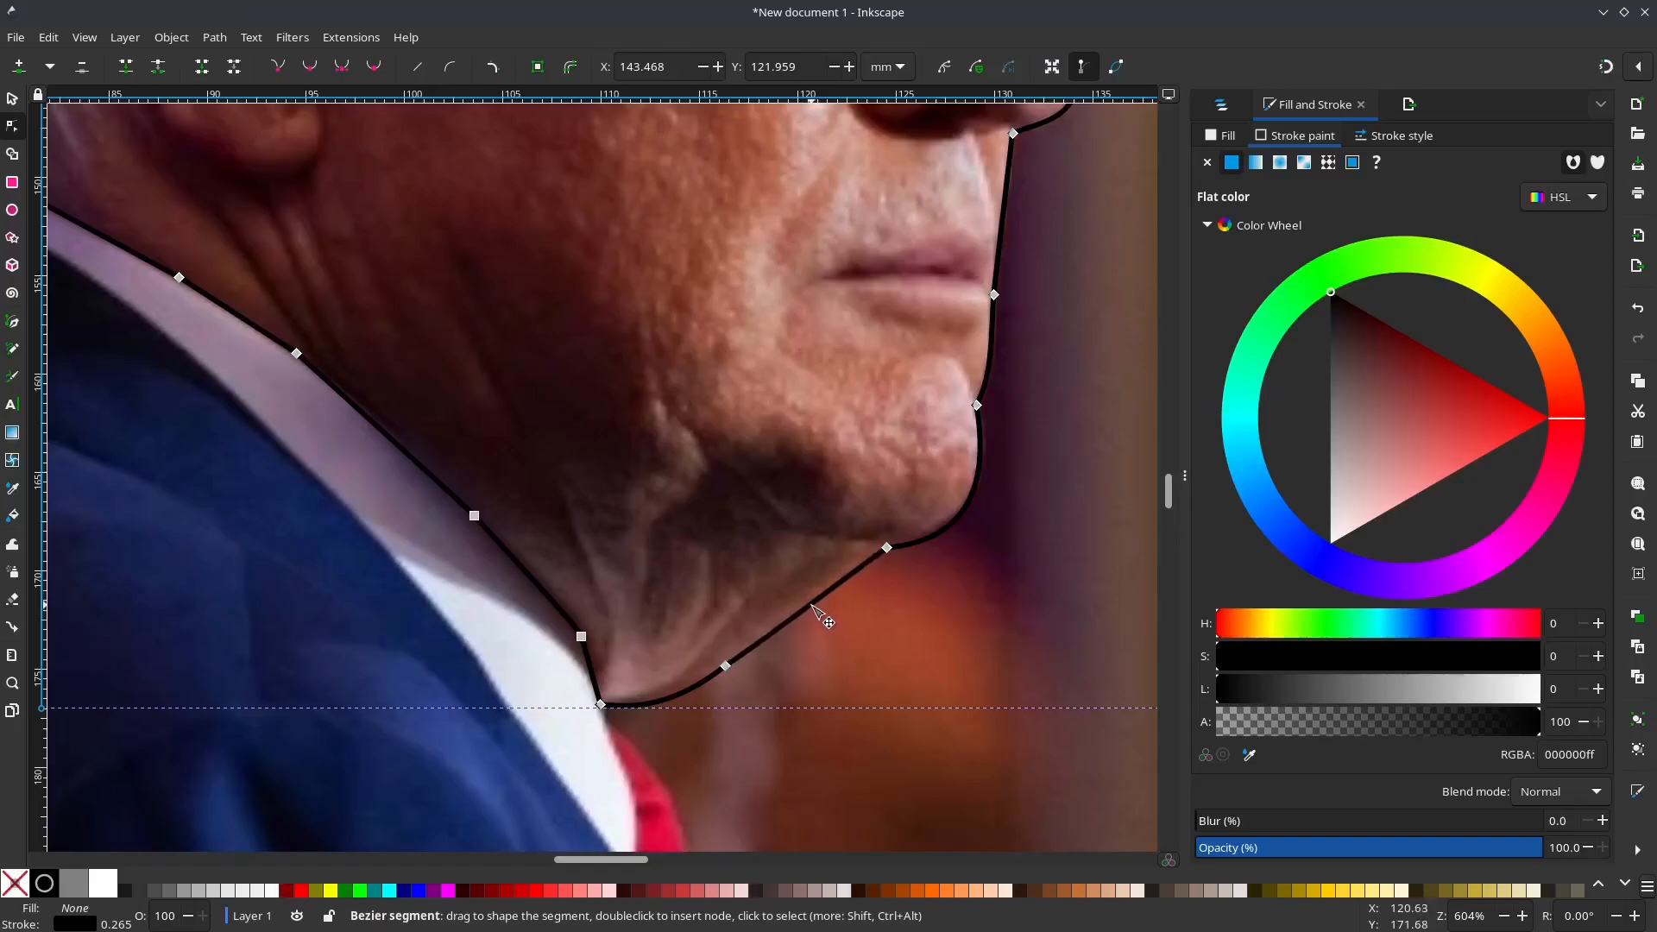
Step: Start a new Bezier path where the forehead meets the front hair tuft and trace the hairline back across the forehead to the temple
scroll(591, 399, "down", 2)
left_click_drag(541, 309, 606, 604)
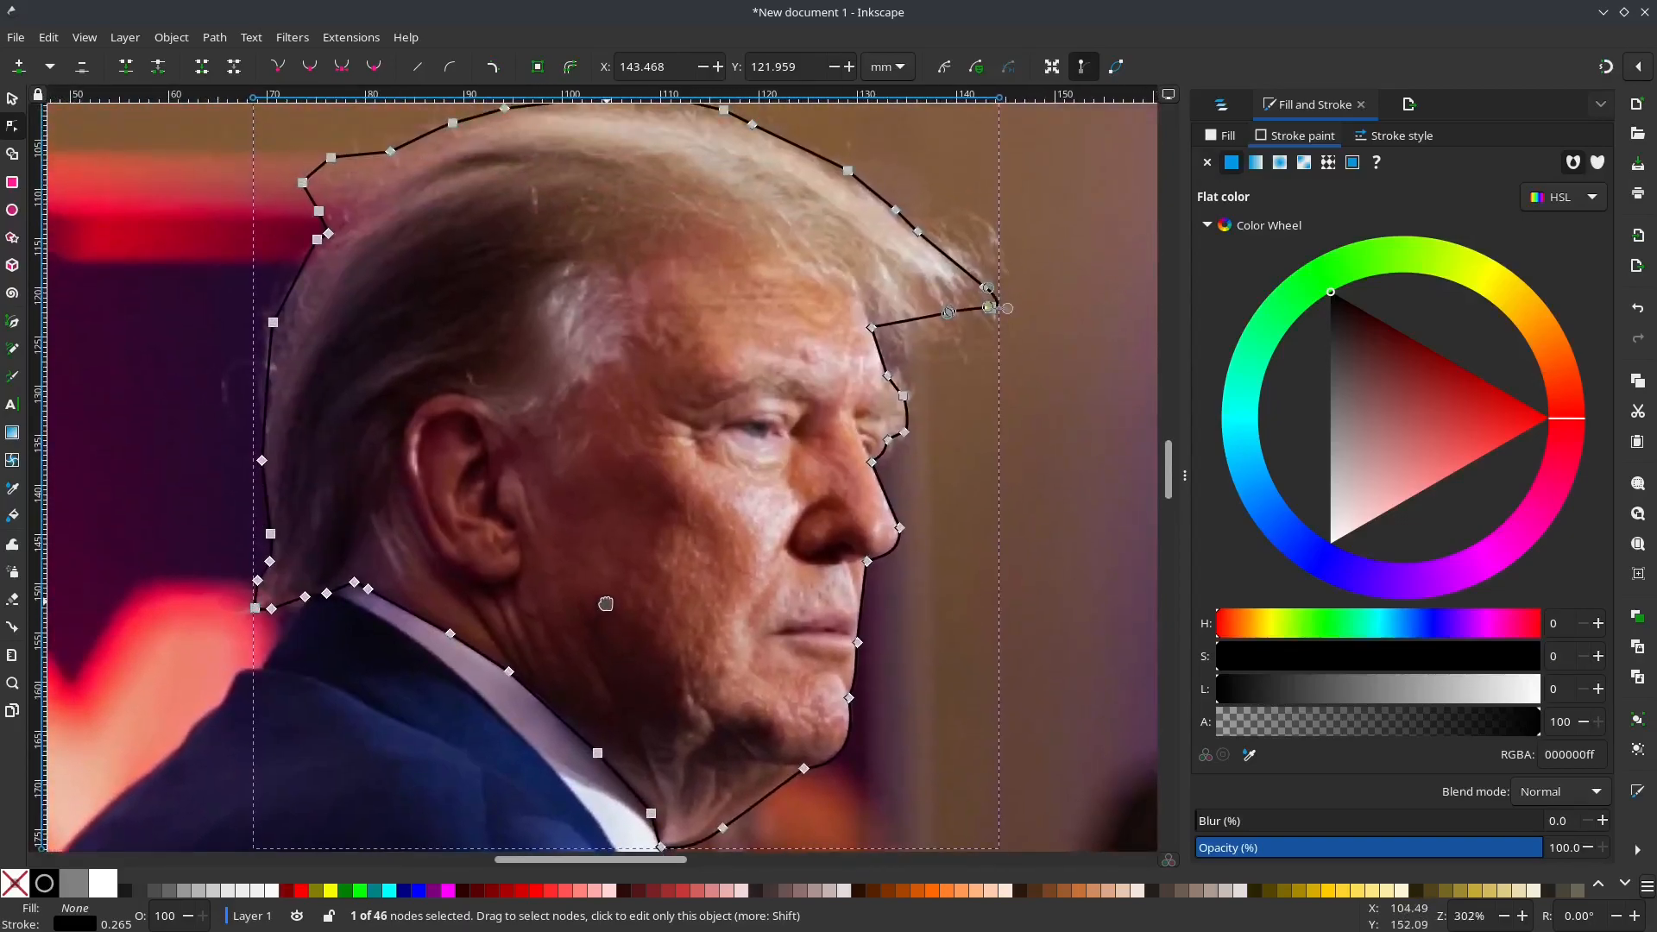
key("b")
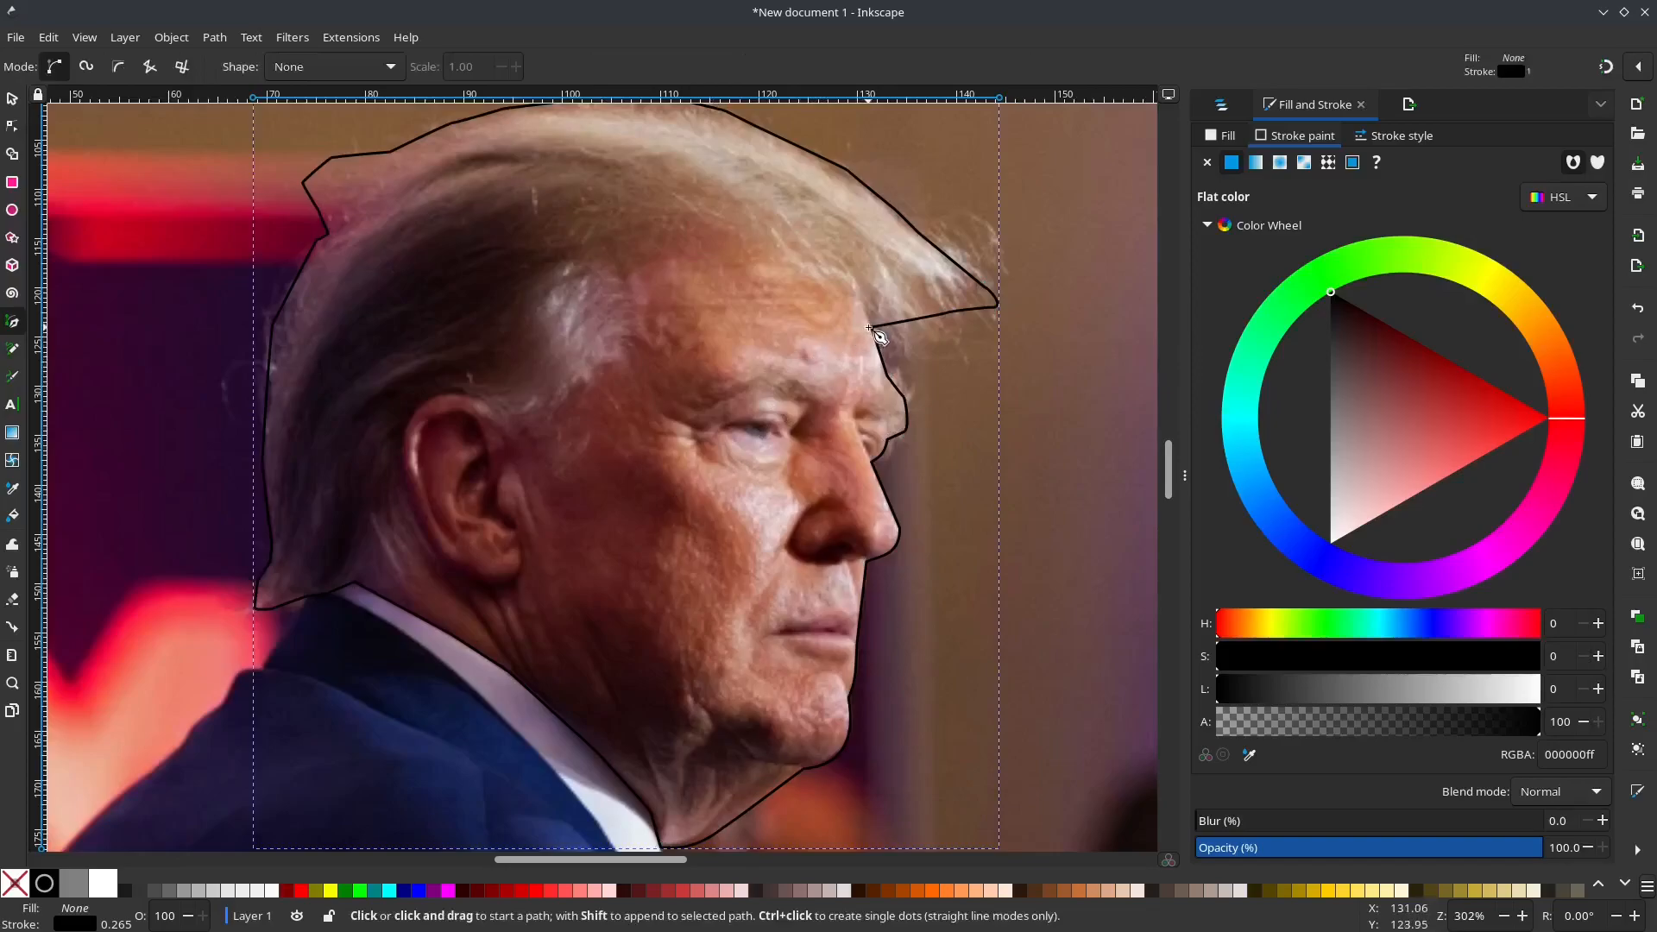
scroll(878, 333, "up", 3)
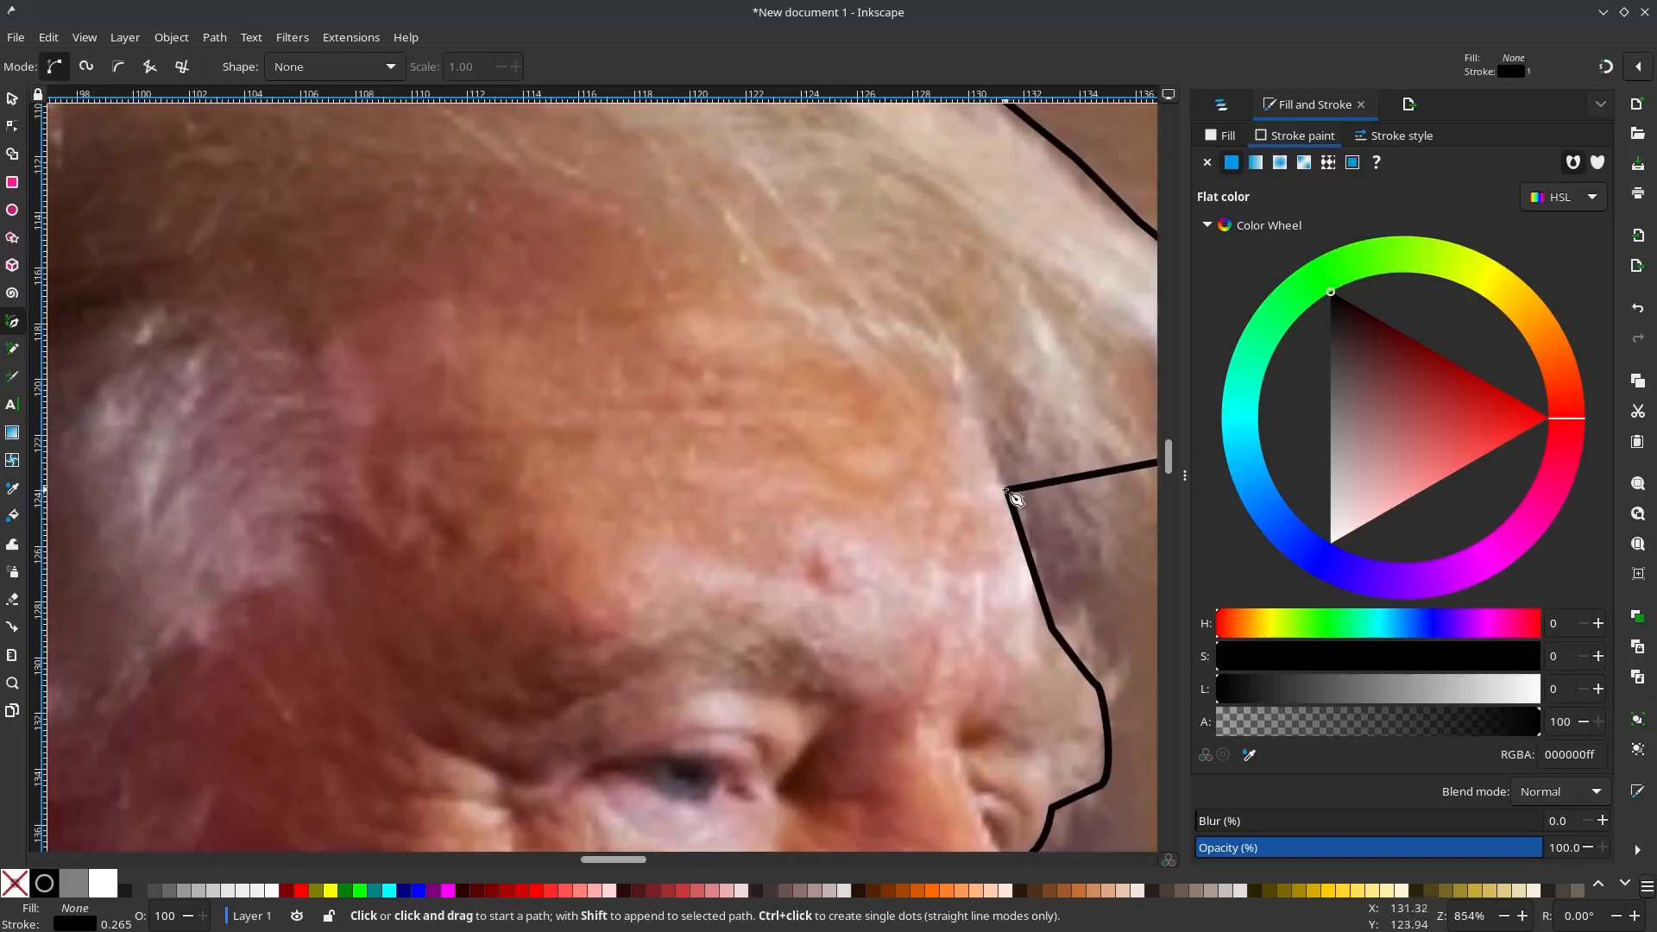
left_click(1007, 491)
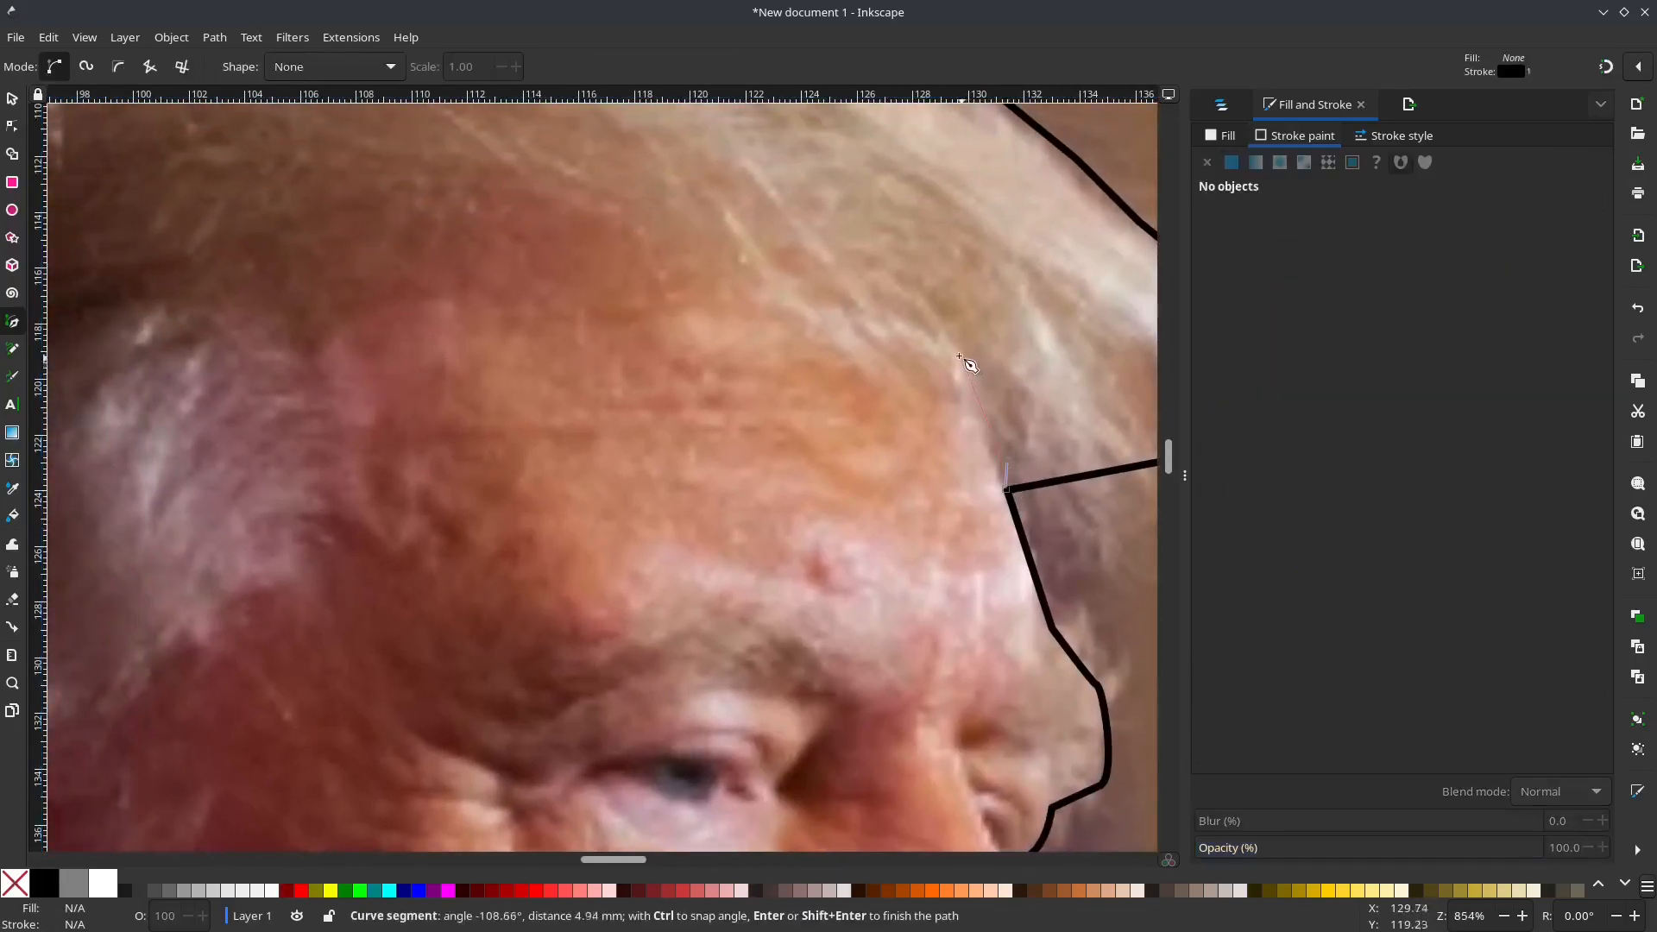
left_click_drag(869, 318, 839, 312)
left_click(482, 295)
left_click(326, 299)
left_click(280, 326)
Step: Continue the path down the edge of the temple hair to the front of the sideburn
left_click(325, 477)
left_click_drag(305, 548, 306, 562)
left_click(289, 592)
left_click(234, 598)
left_click_drag(204, 618, 205, 625)
left_click(200, 650)
left_click(161, 674)
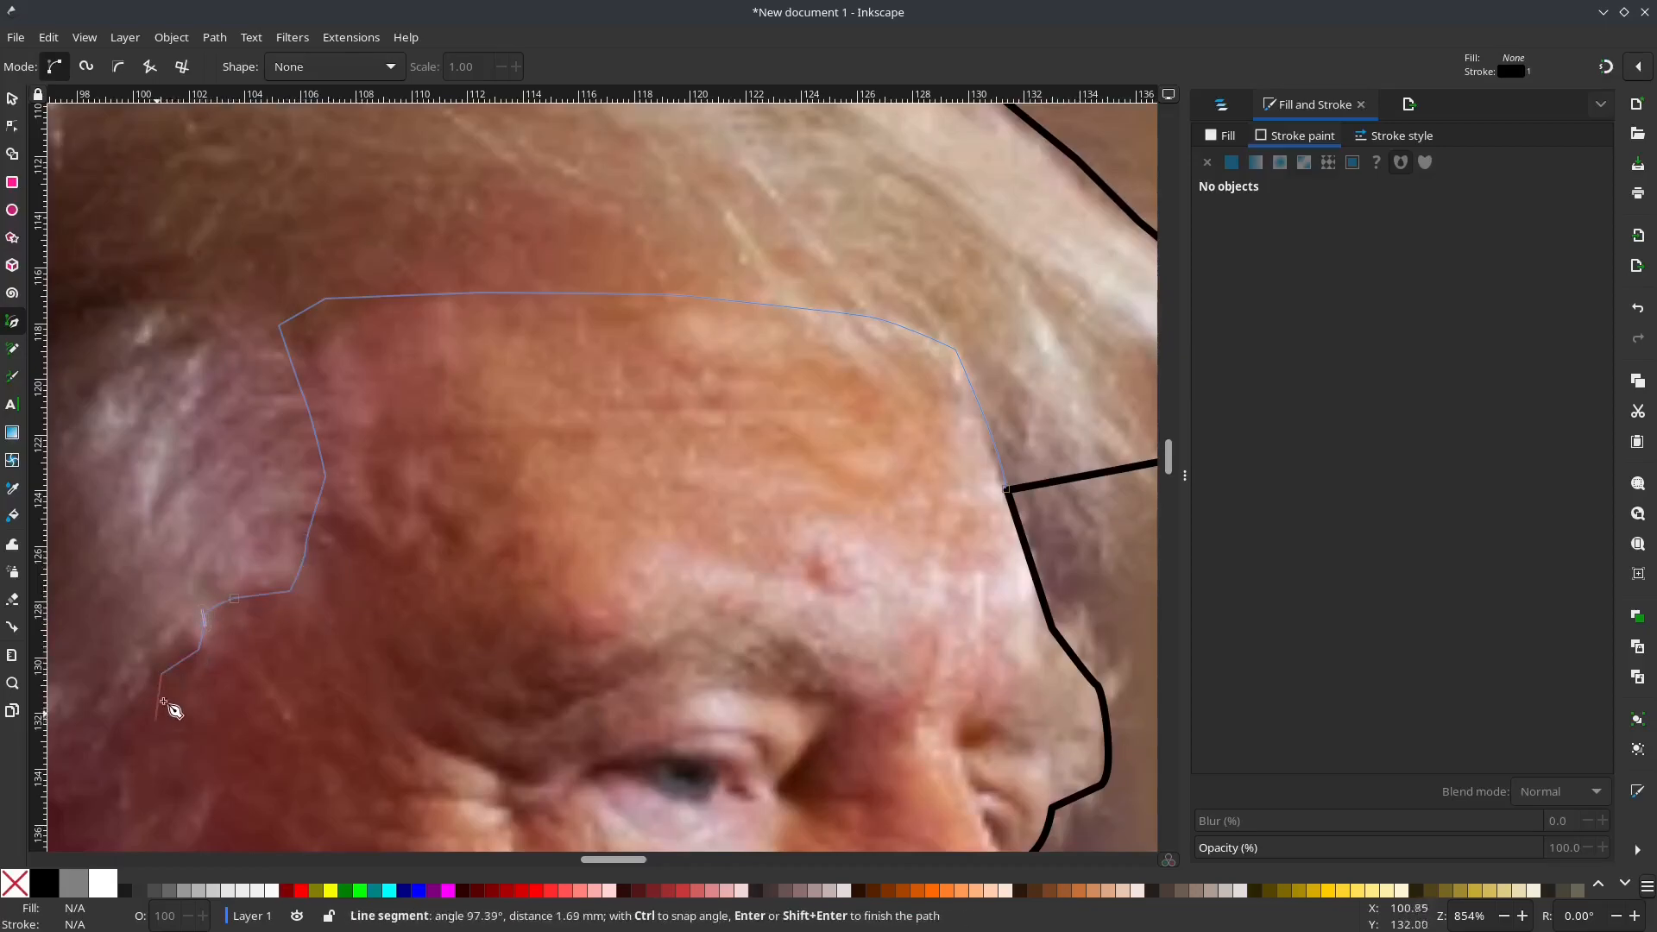
left_click_drag(158, 711, 577, 288)
left_click(540, 308)
left_click_drag(546, 367, 547, 374)
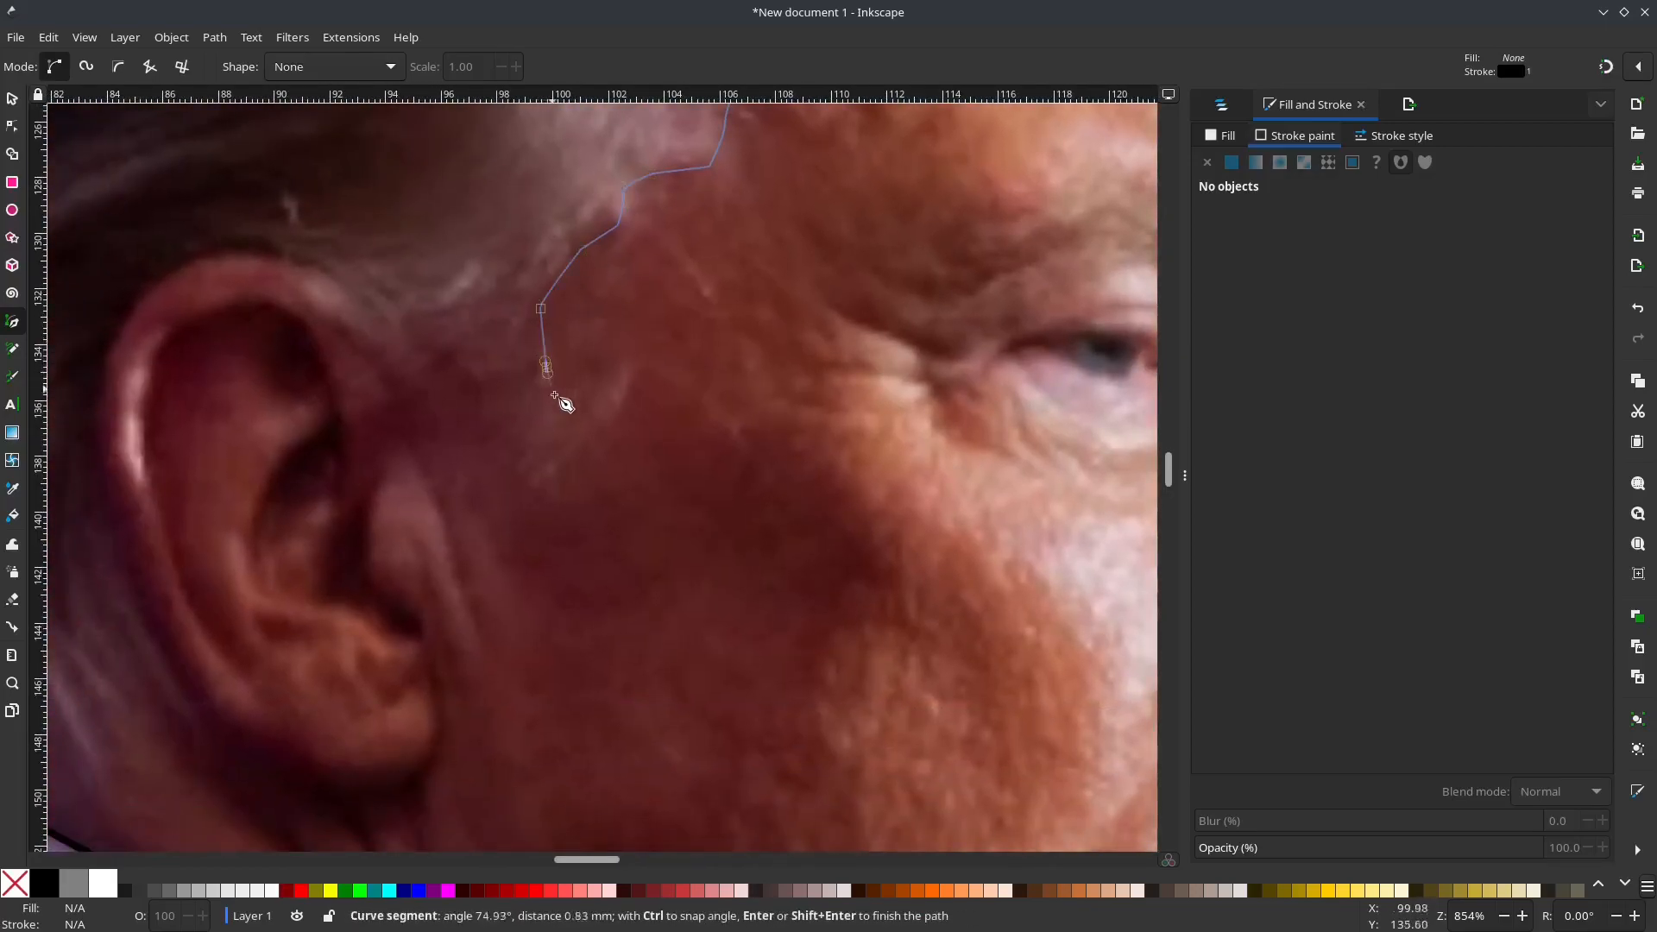
Step: Trace the path around the sideburn's lower end, up its rear edge and over the top of the ear
left_click(580, 450)
left_click(442, 529)
left_click_drag(418, 446, 418, 431)
left_click_drag(394, 328, 383, 318)
left_click(298, 261)
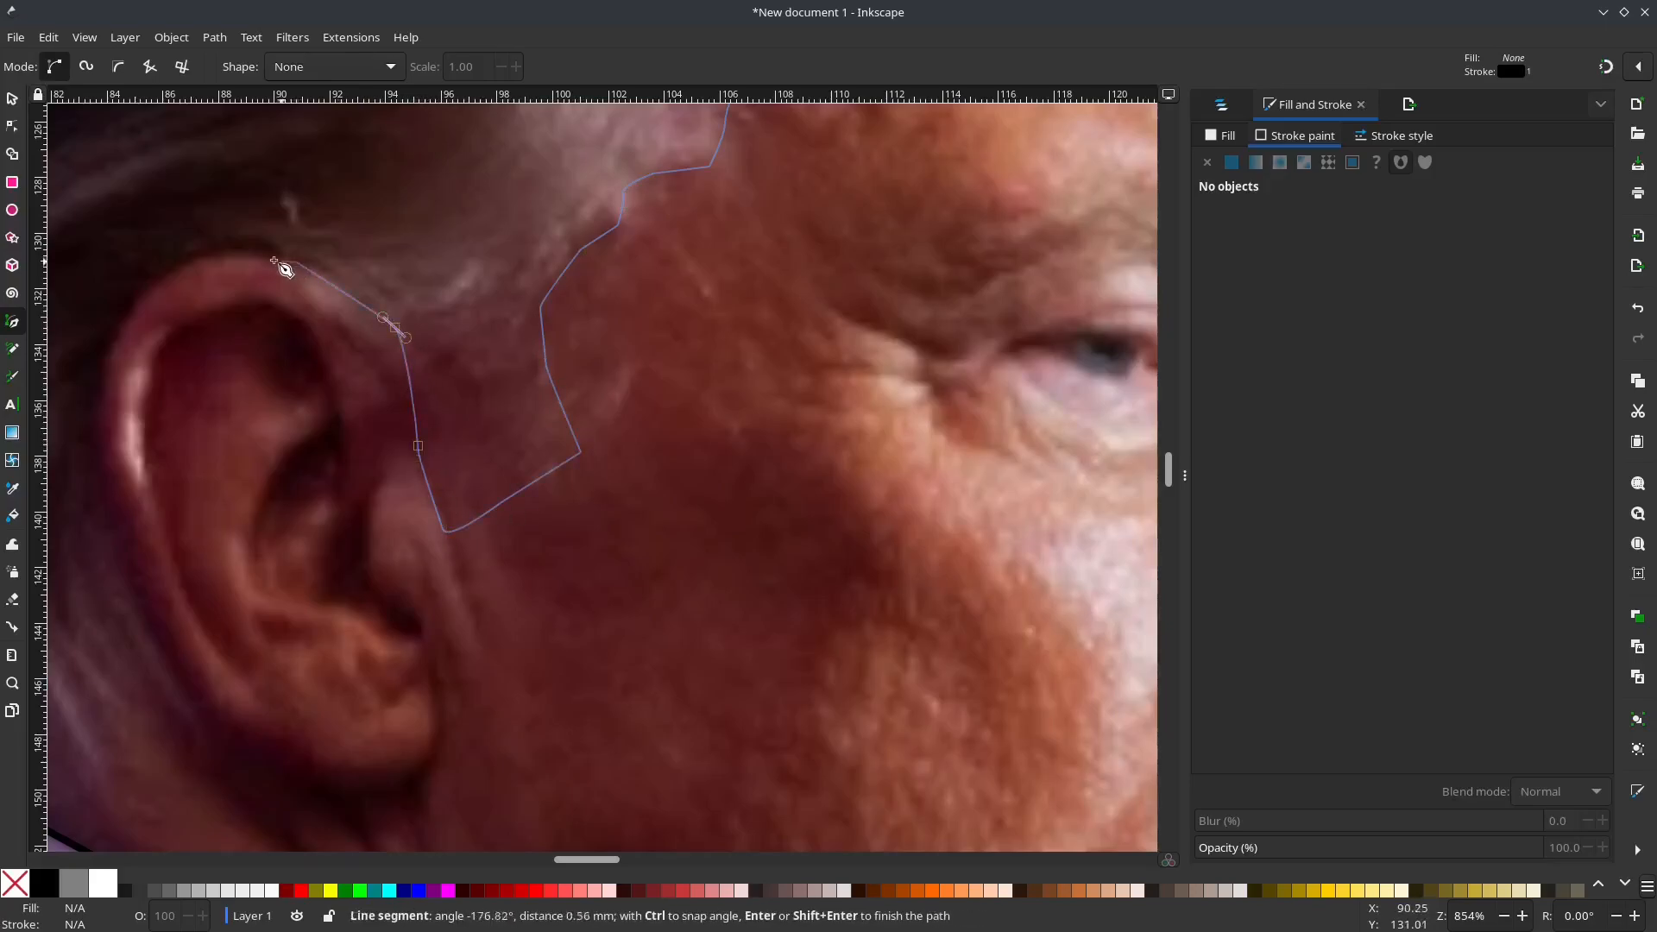
left_click(211, 254)
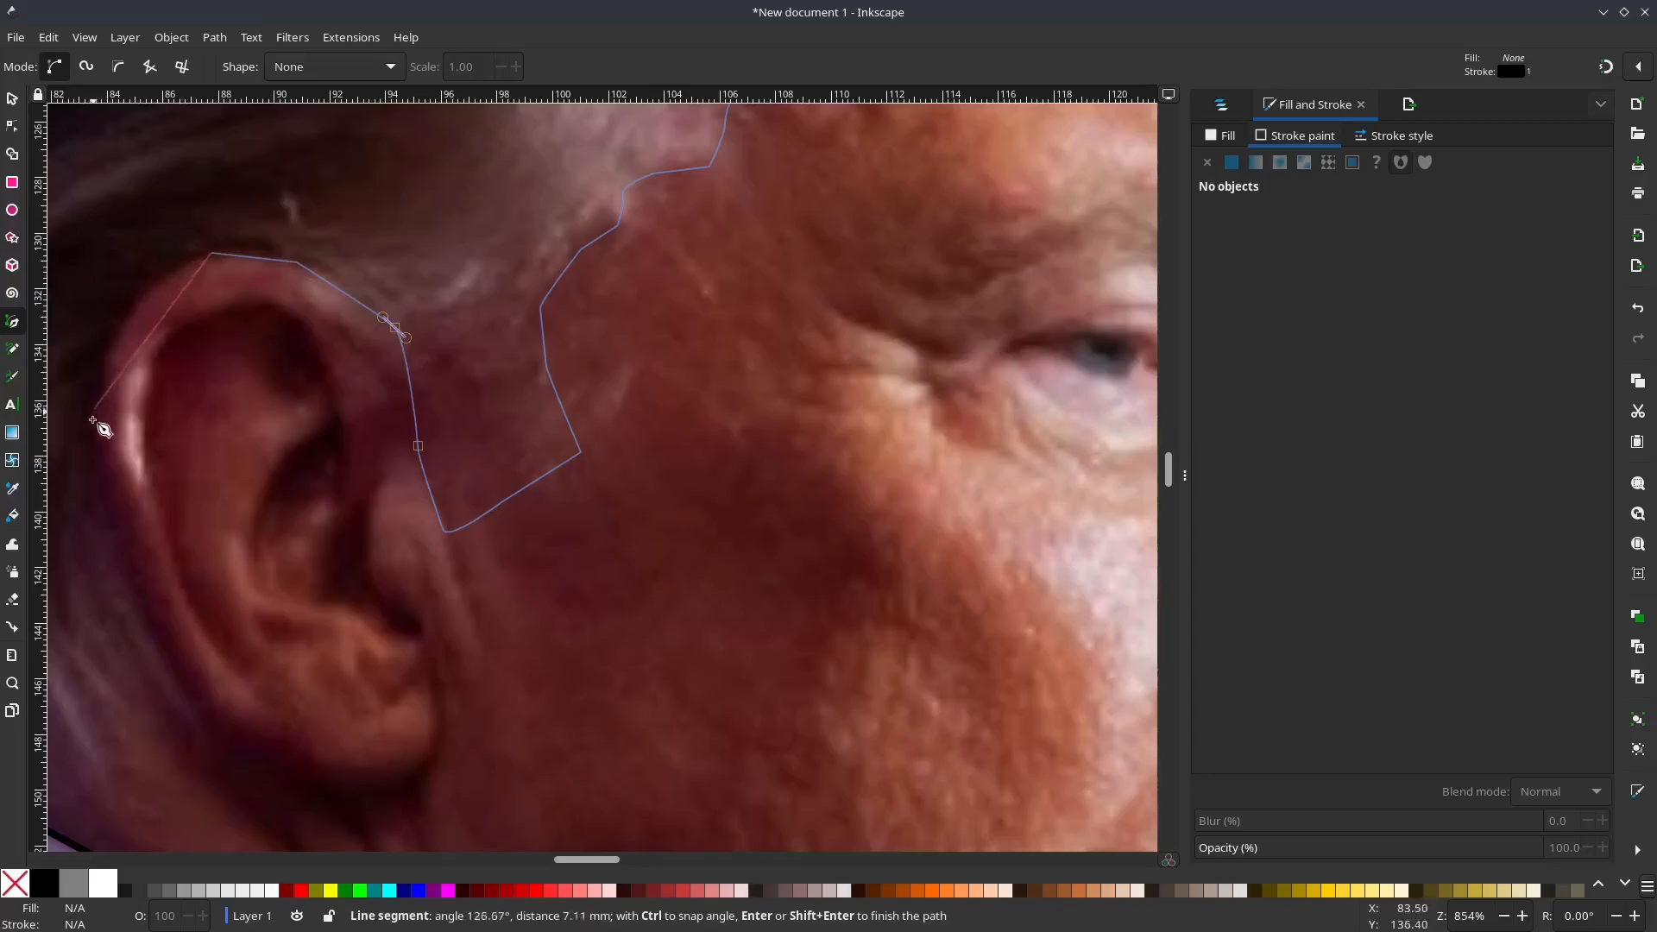
Step: Extend the path straight down to behind the earlobe and on to the shirt collar, and finish it there
left_click(192, 729)
left_click_drag(193, 738, 262, 469)
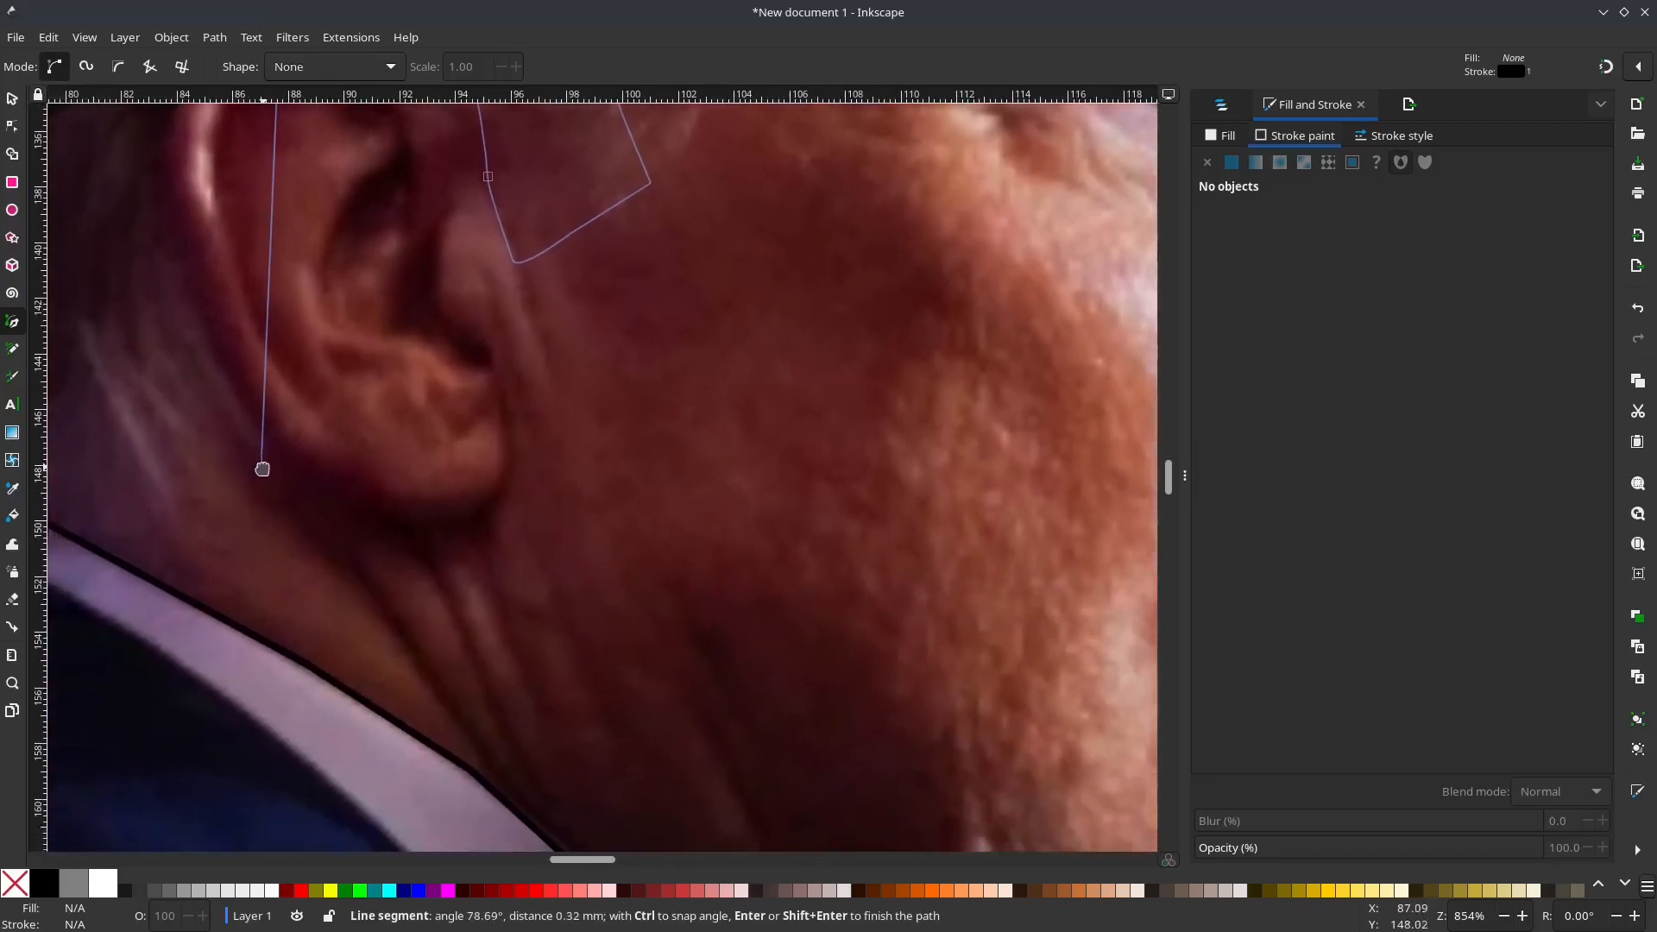
left_click(101, 546)
key("Return")
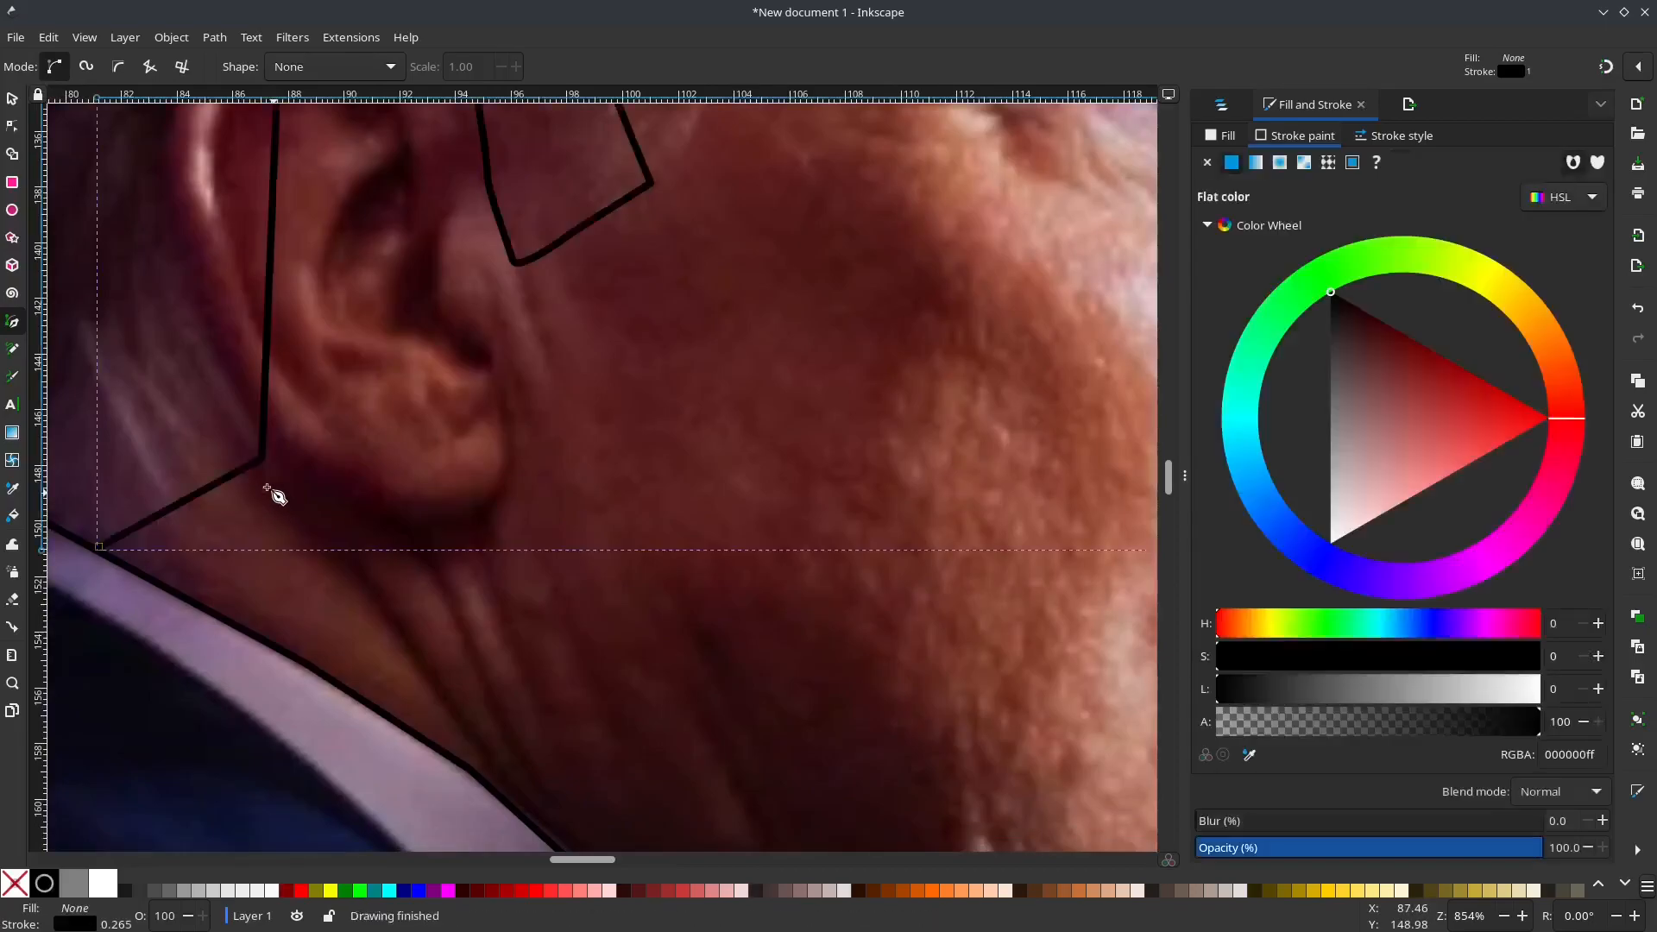
Step: Bend the straight segment across the ear around its outer rim, and curve the segments above and in front of the ear
key("n")
left_click_drag(184, 320, 288, 592)
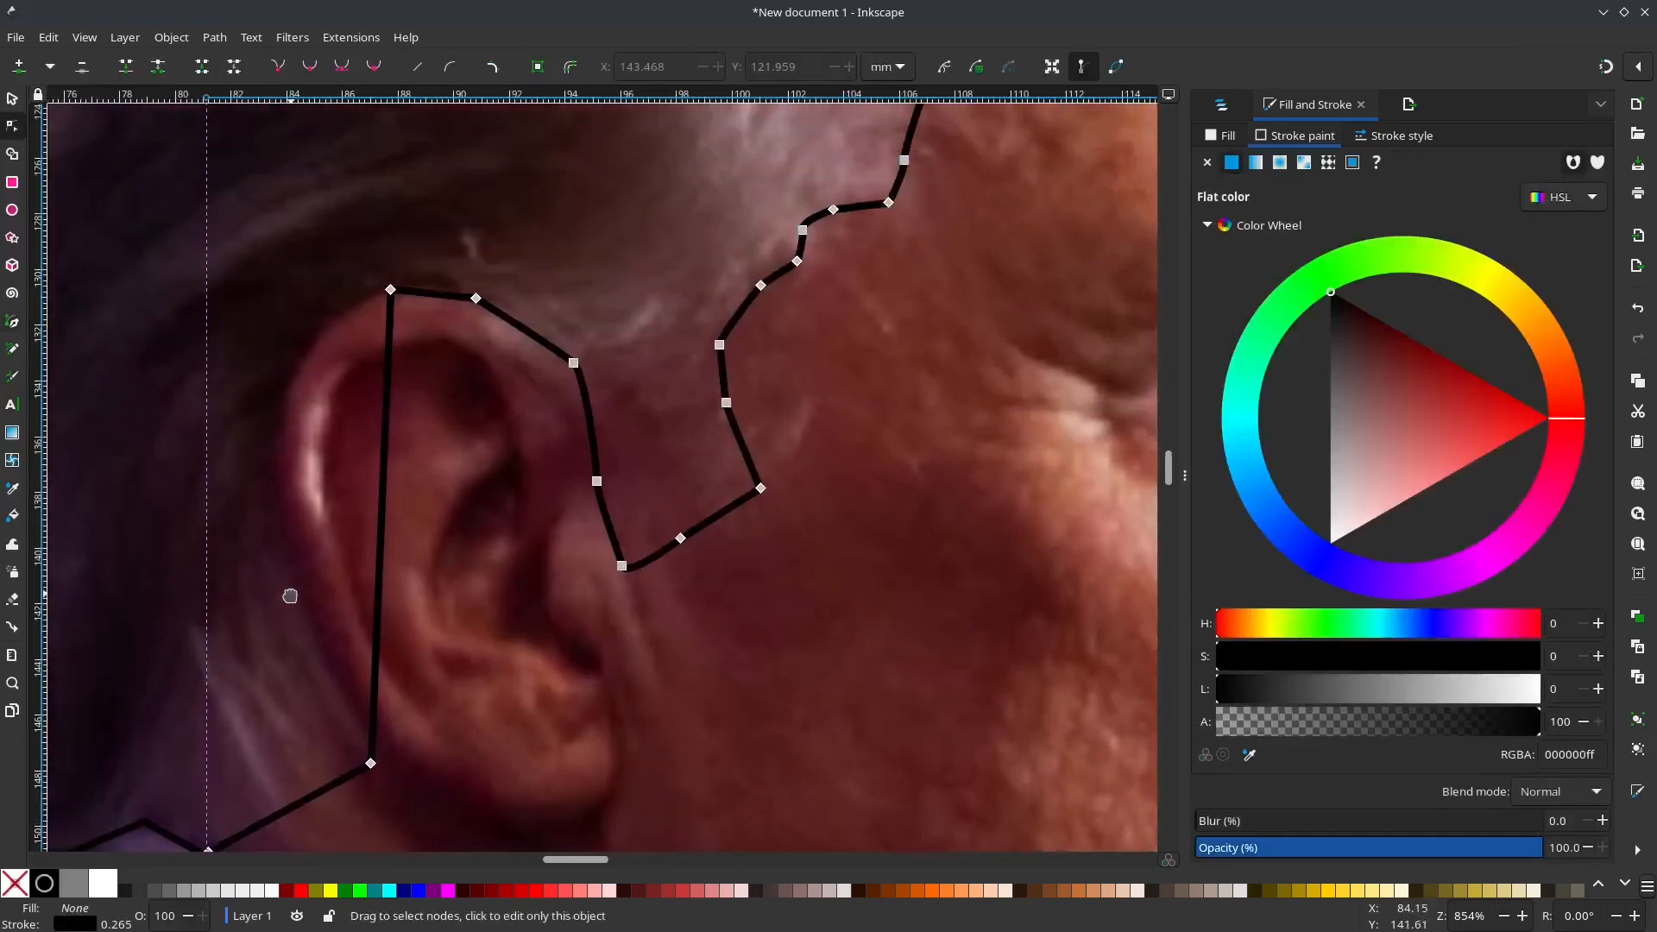
left_click_drag(257, 438, 288, 437)
left_click_drag(537, 339, 540, 334)
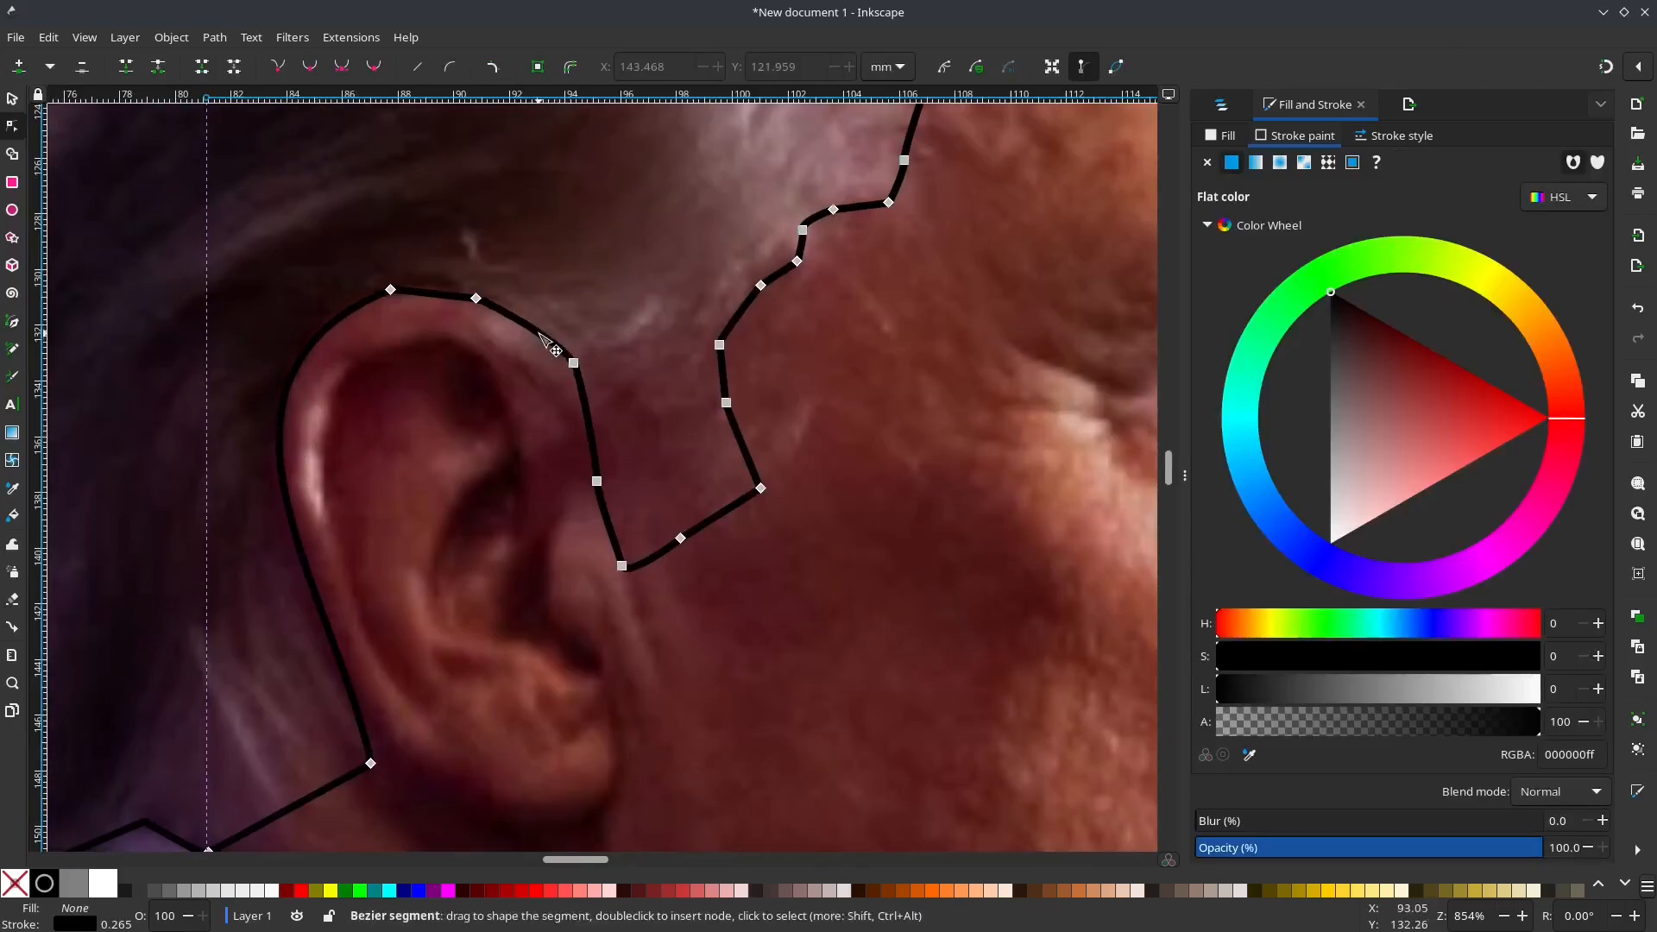
left_click_drag(593, 431, 595, 431)
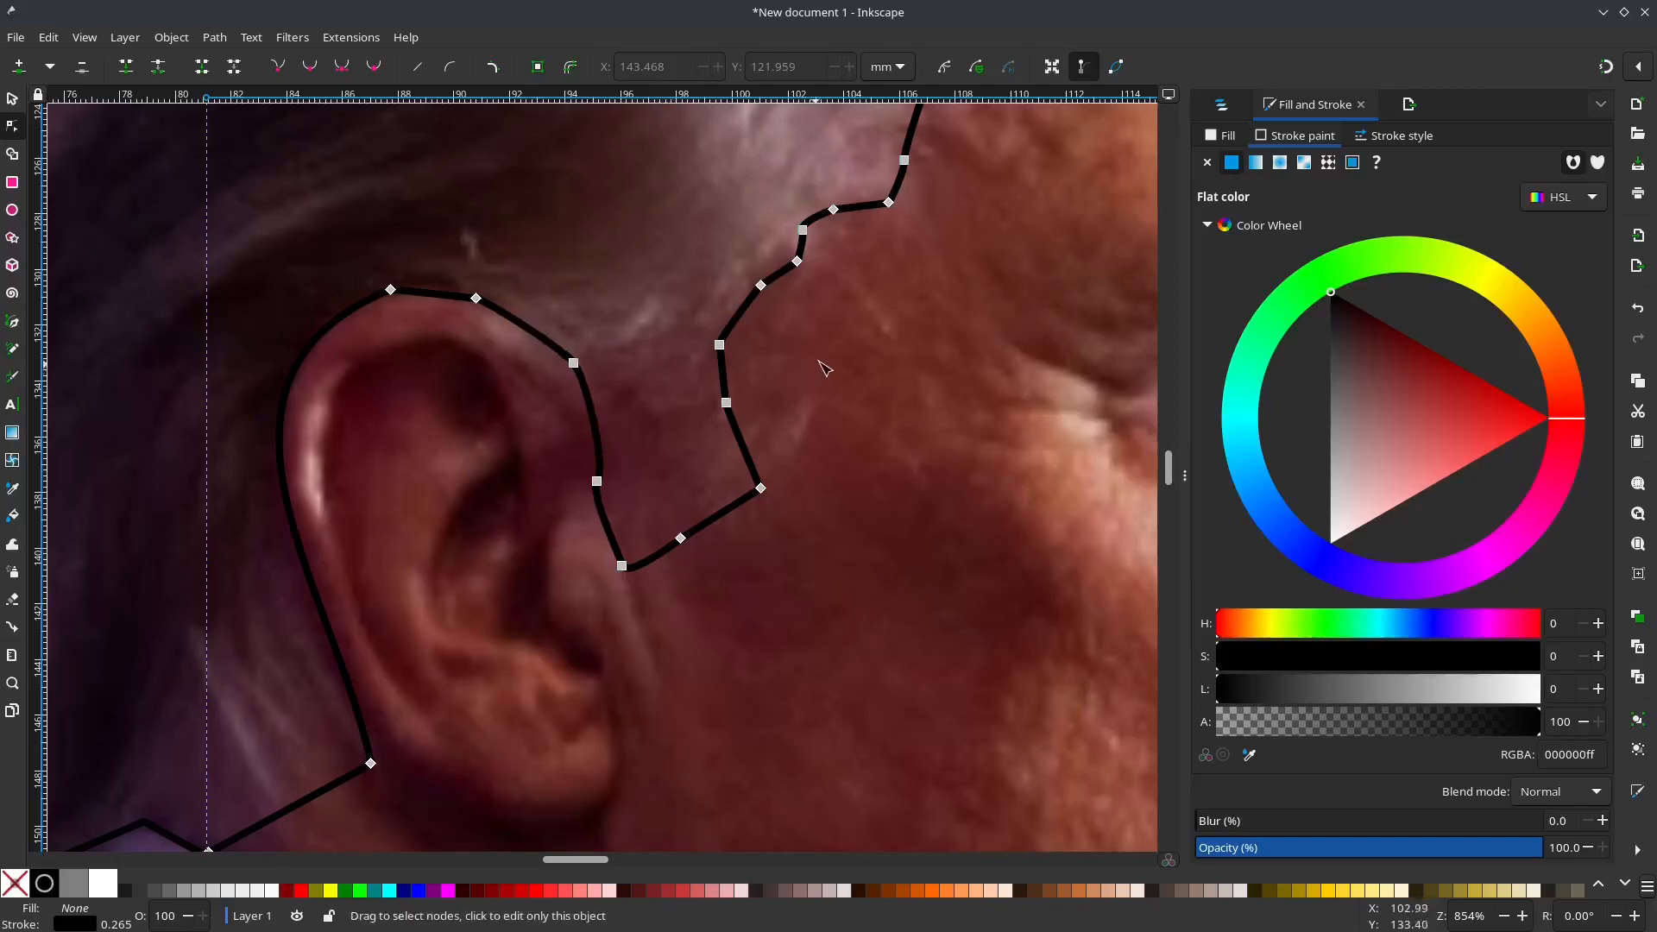
Step: Draw a separate path from behind the ear, under the earlobe and up its front edge, and round its front segment
left_click_drag(823, 369, 729, 646)
scroll(699, 492, "down", 4)
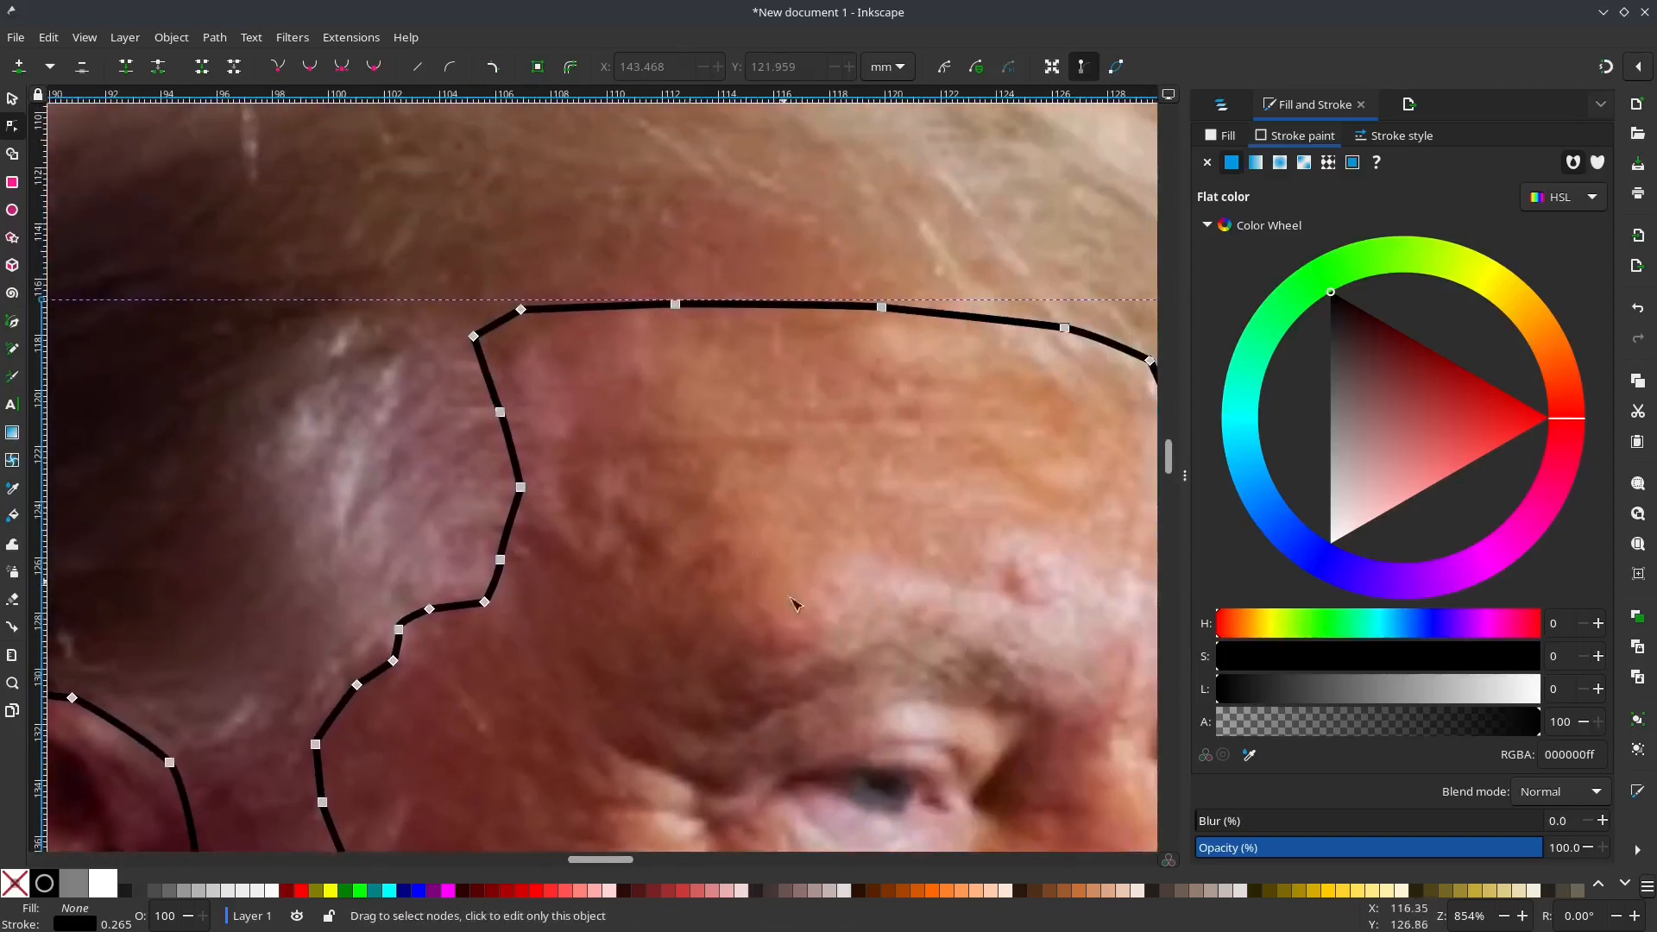
scroll(649, 609, "down", 1)
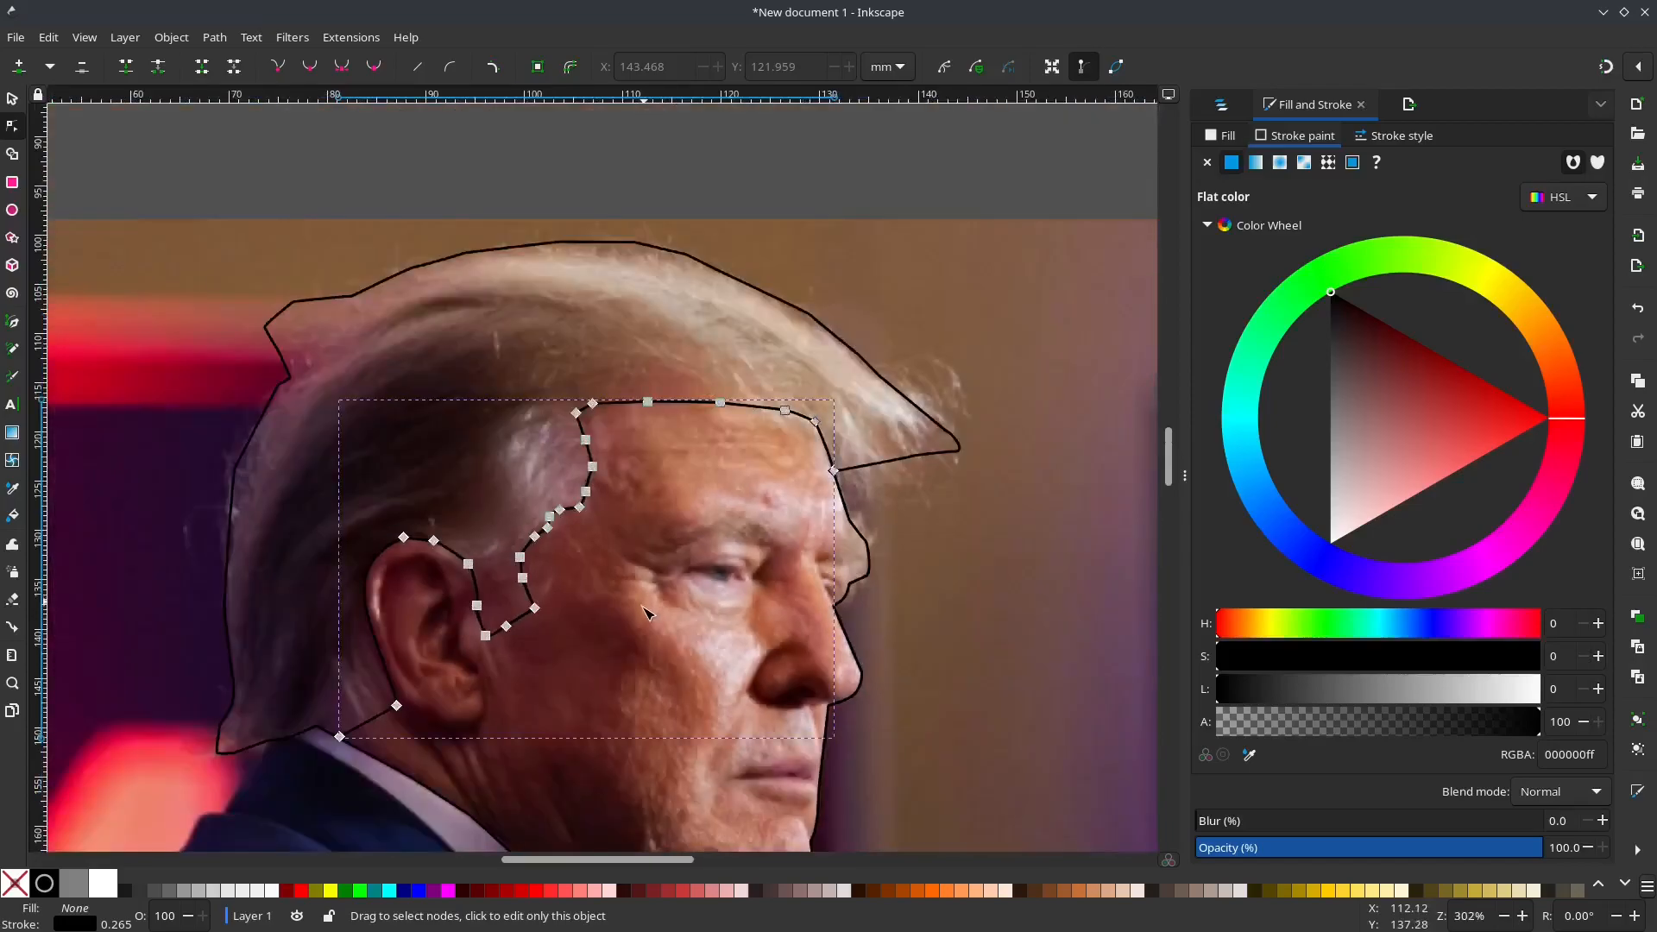
scroll(615, 686, "up", 1)
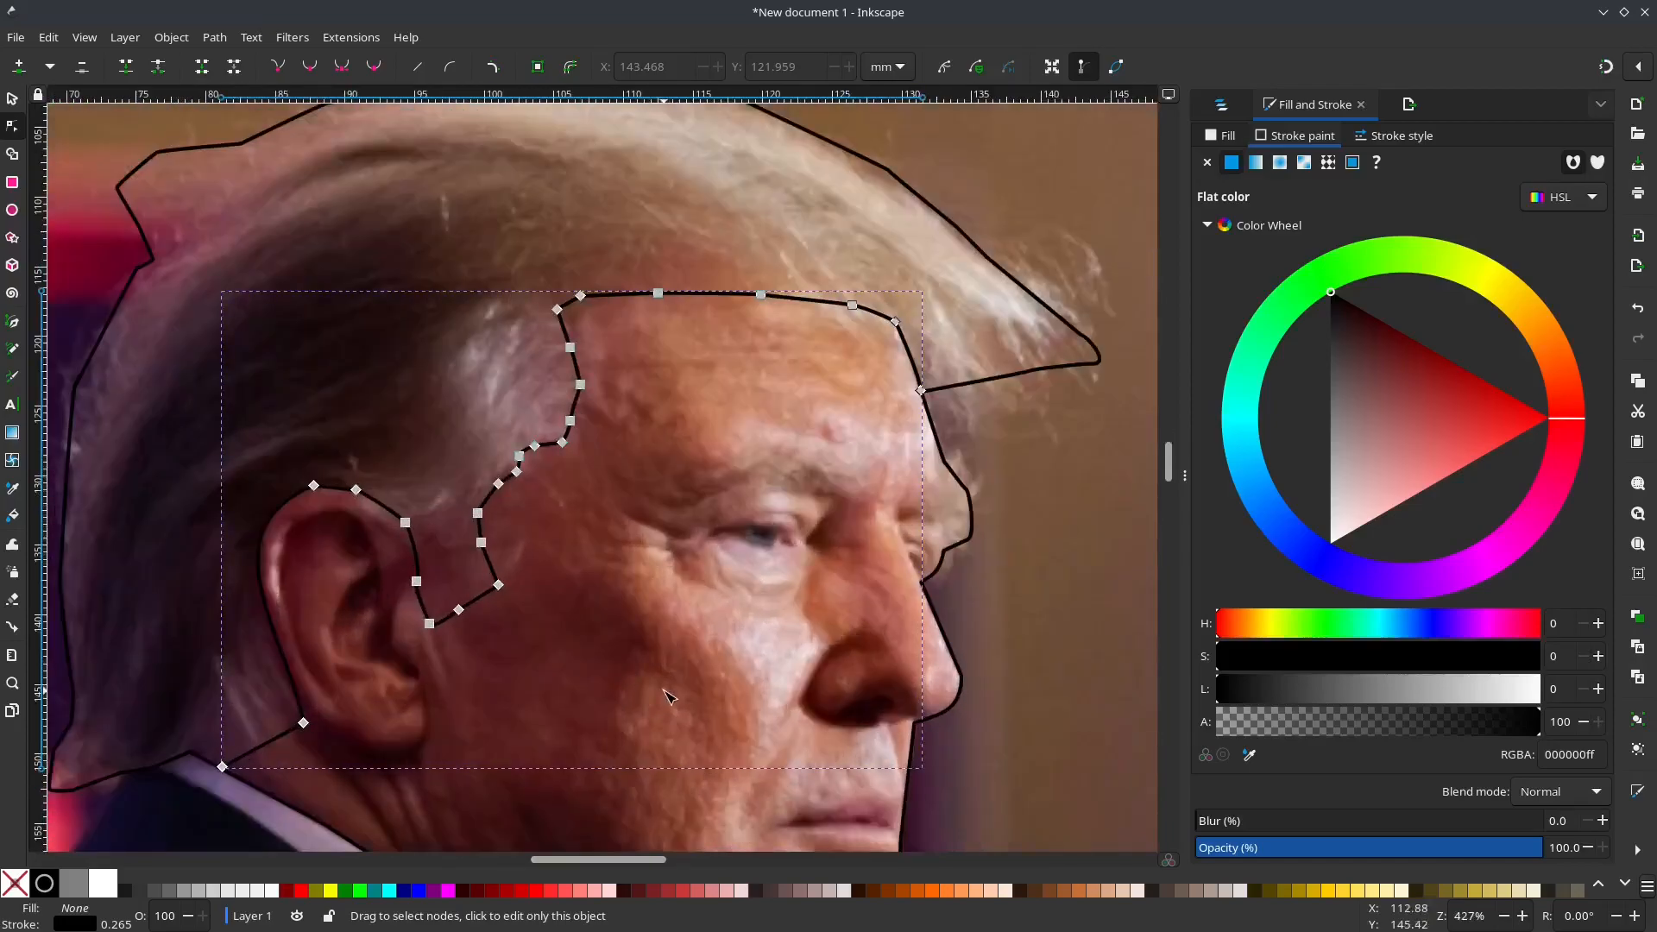
scroll(664, 689, "up", 1)
left_click_drag(576, 707, 734, 567)
key("b")
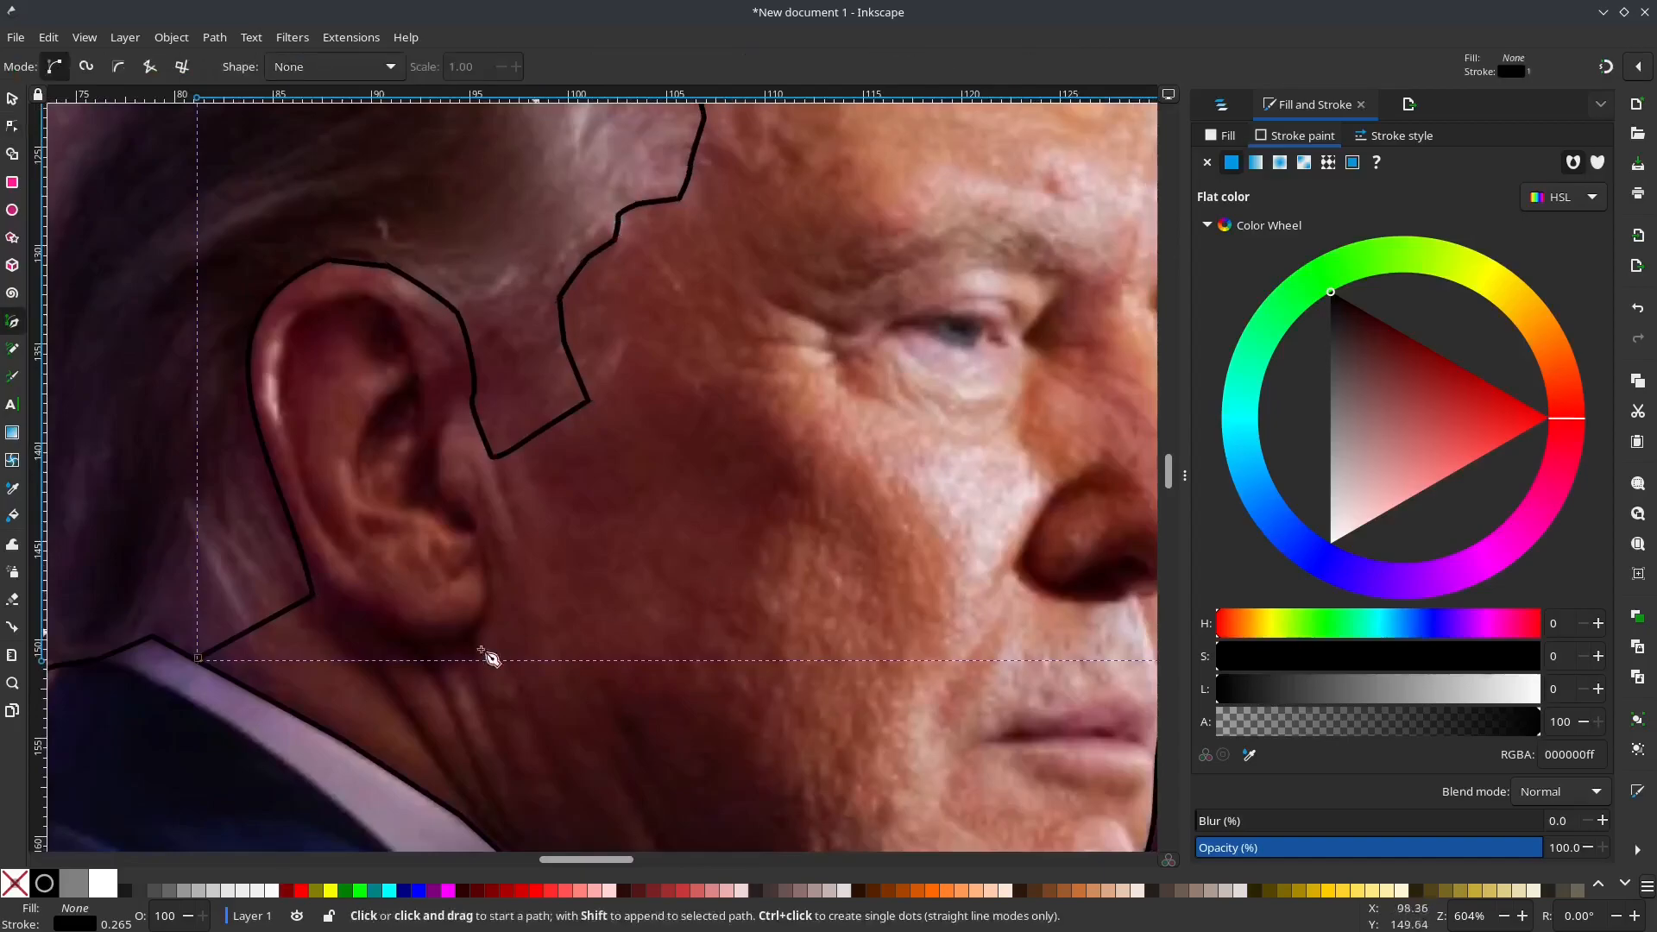
left_click(313, 597)
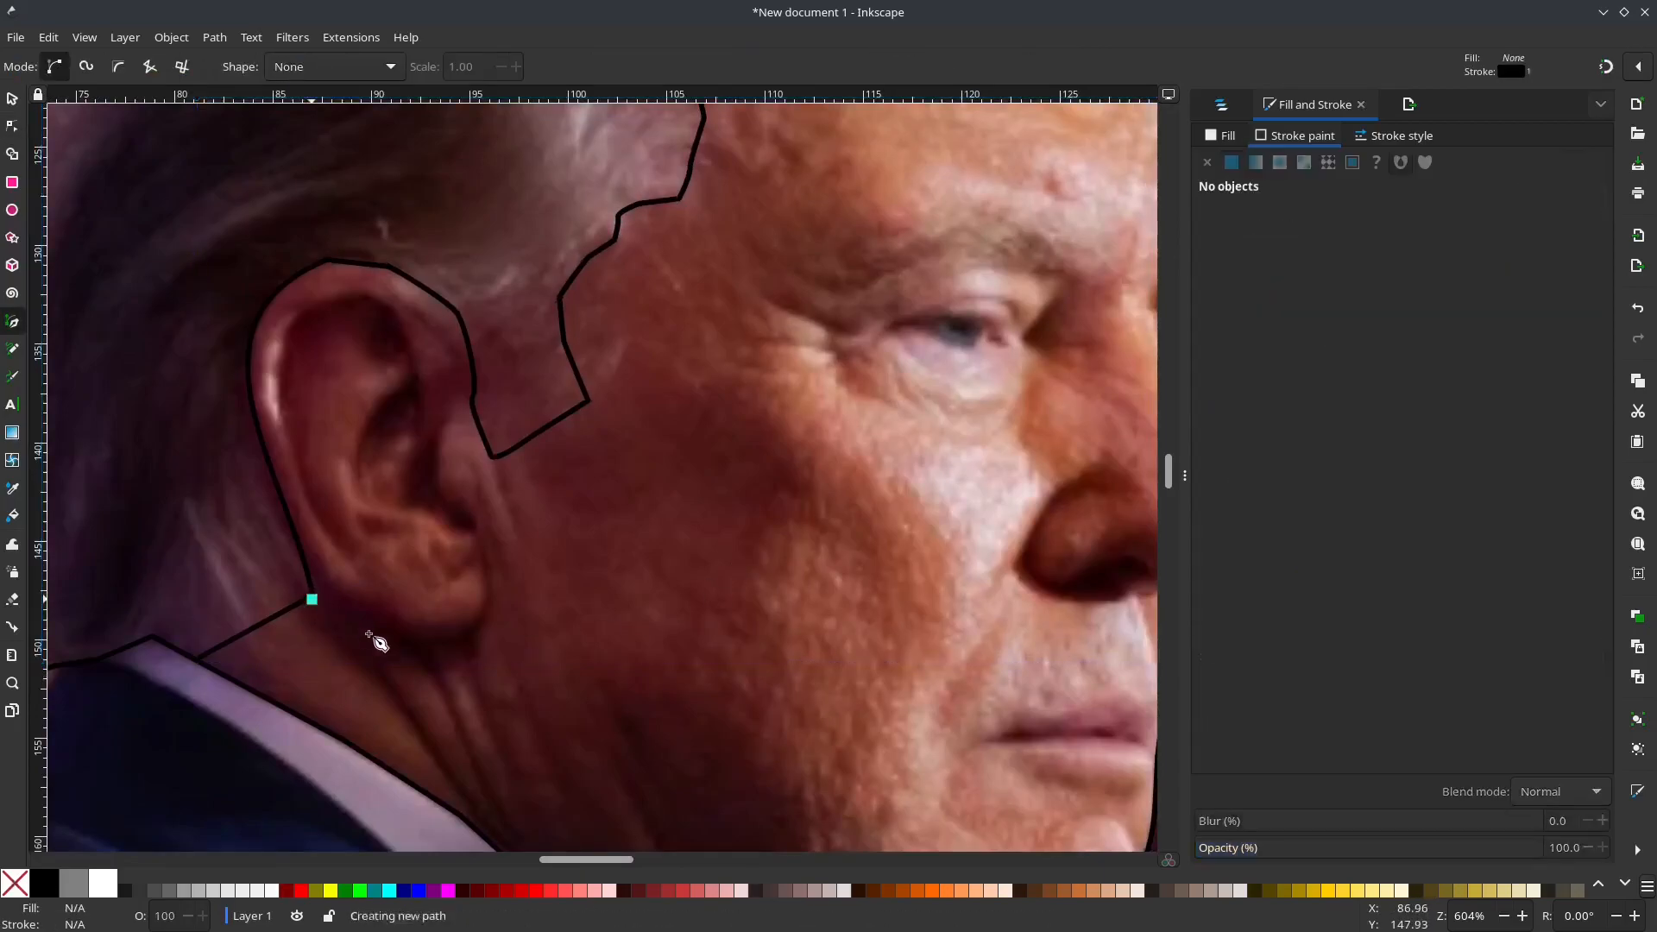
left_click(423, 641)
double_click(484, 547)
key("n")
left_click_drag(456, 594, 476, 627)
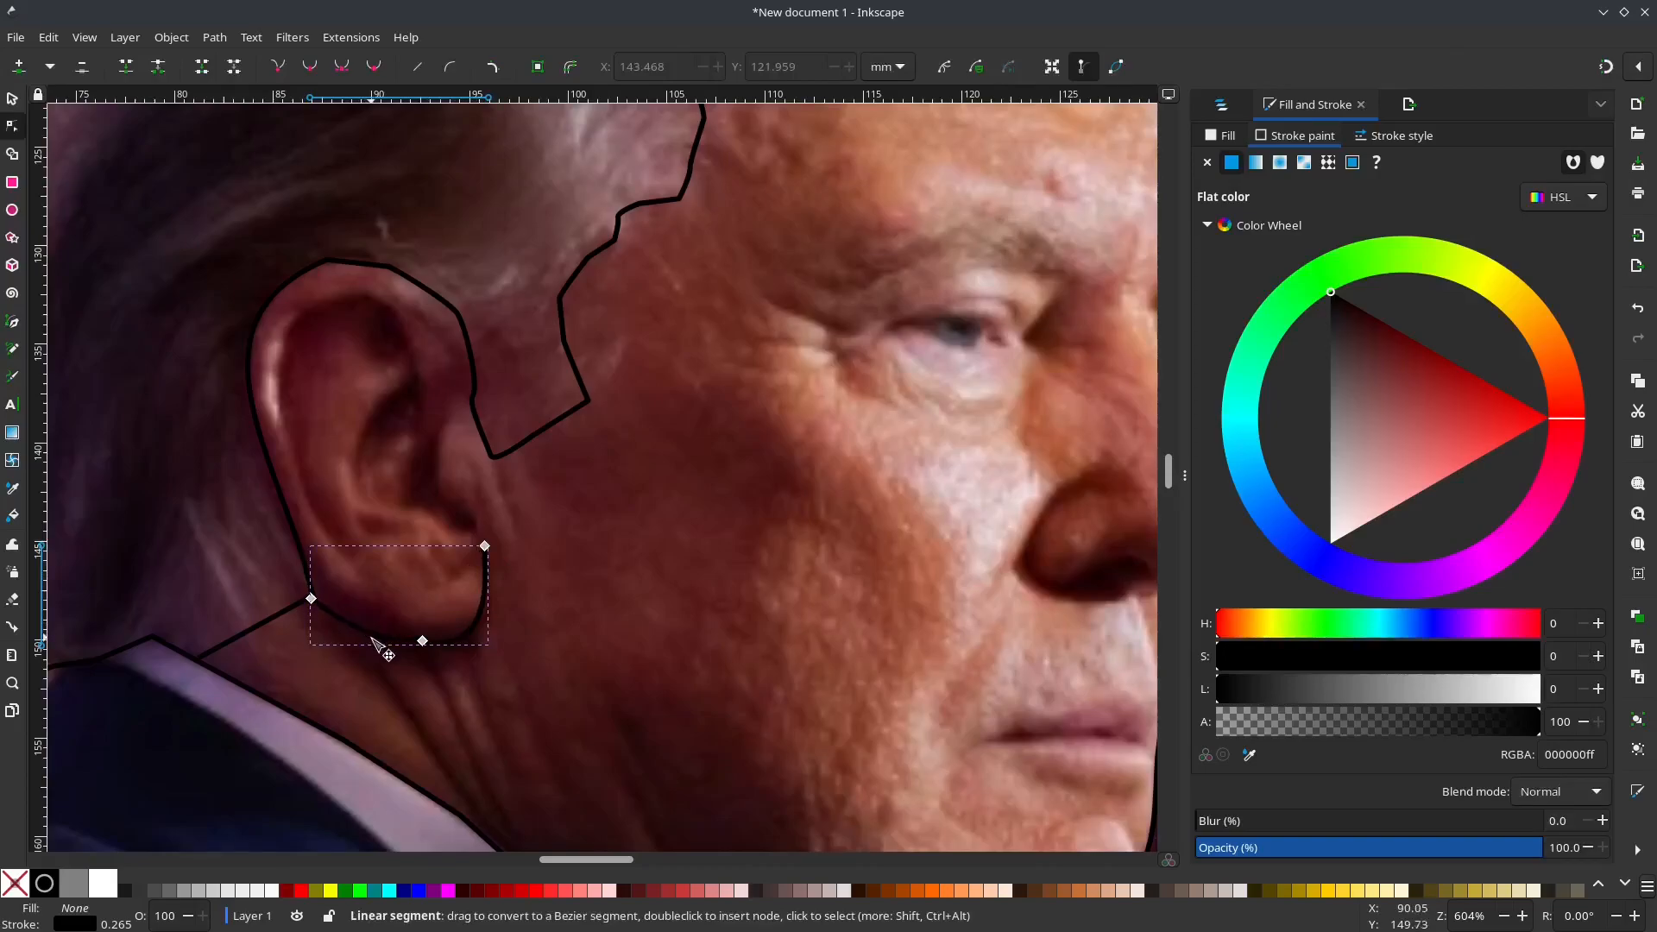
Step: Draw an open four-node path inside the ear, from the upper hollow down and across to the front edge
key("b")
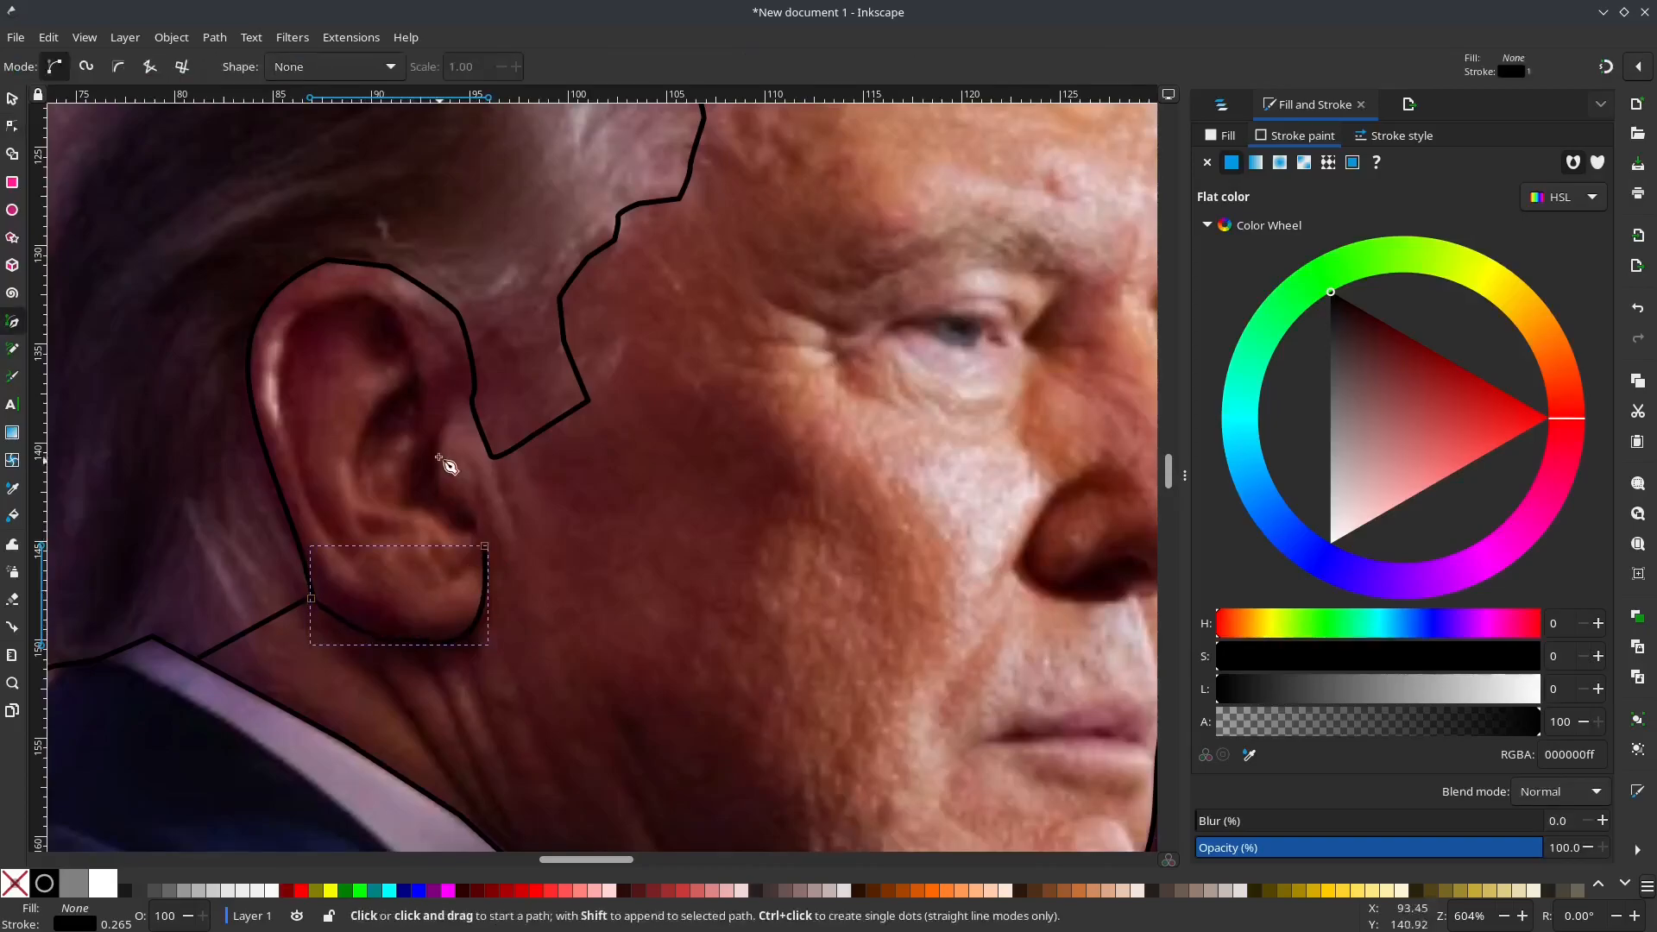
left_click(418, 376)
left_click(360, 502)
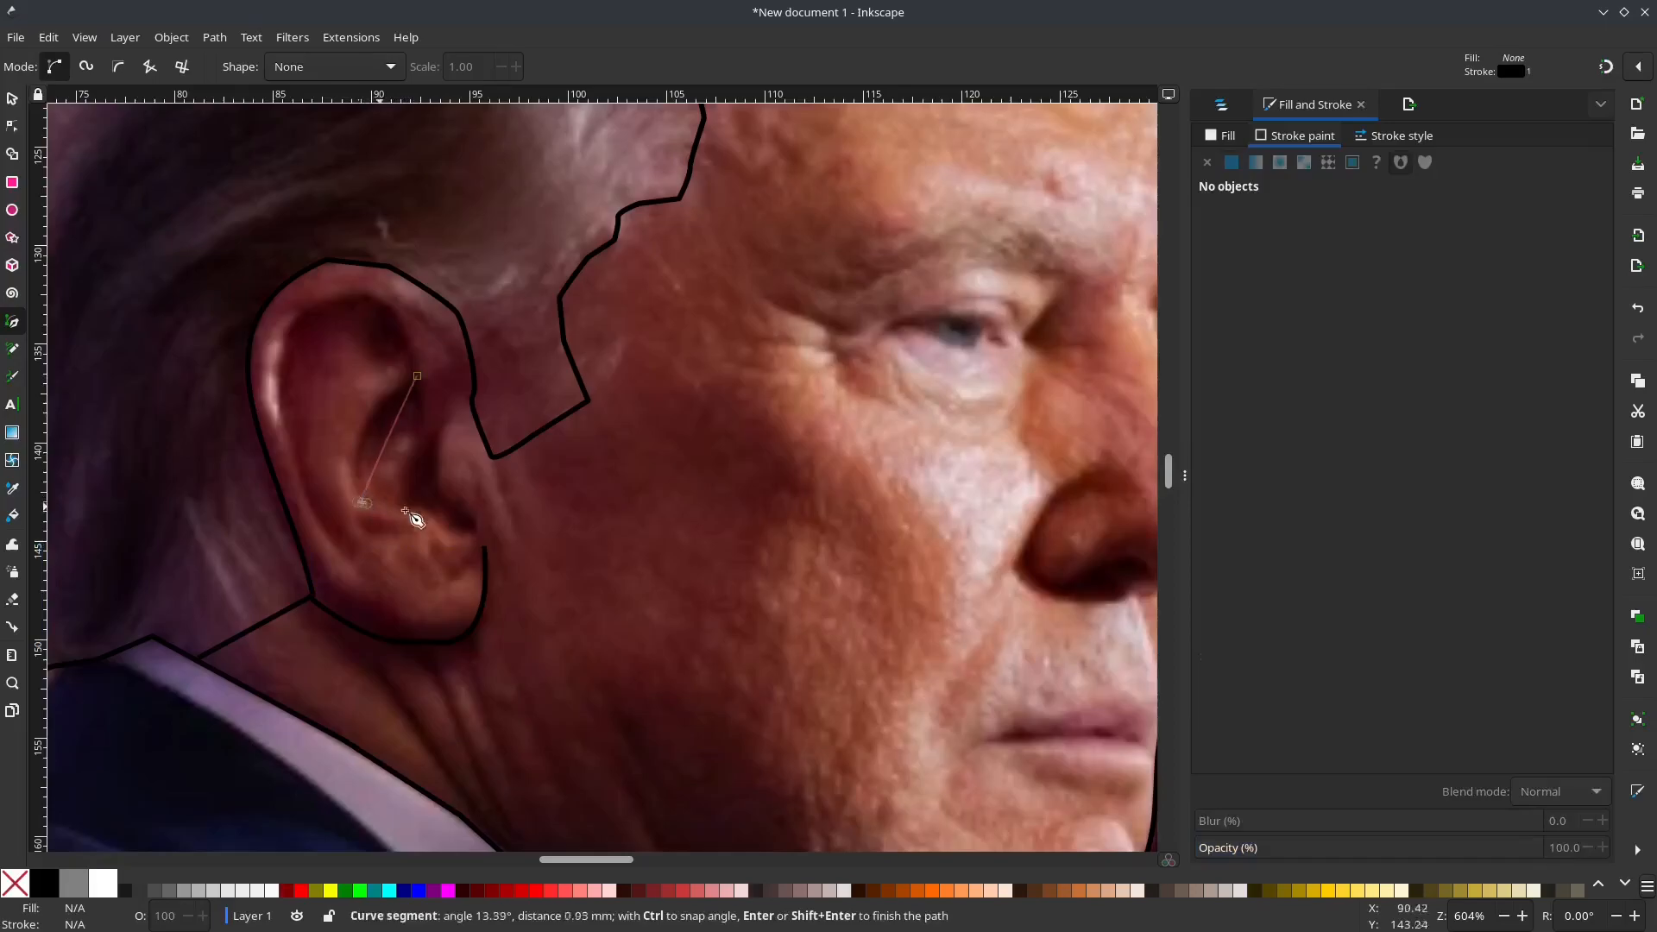
left_click(430, 510)
left_click(476, 534)
key("Return")
Step: Curve the inner-ear path's back and lower segments to follow the ear's hollow
key("n")
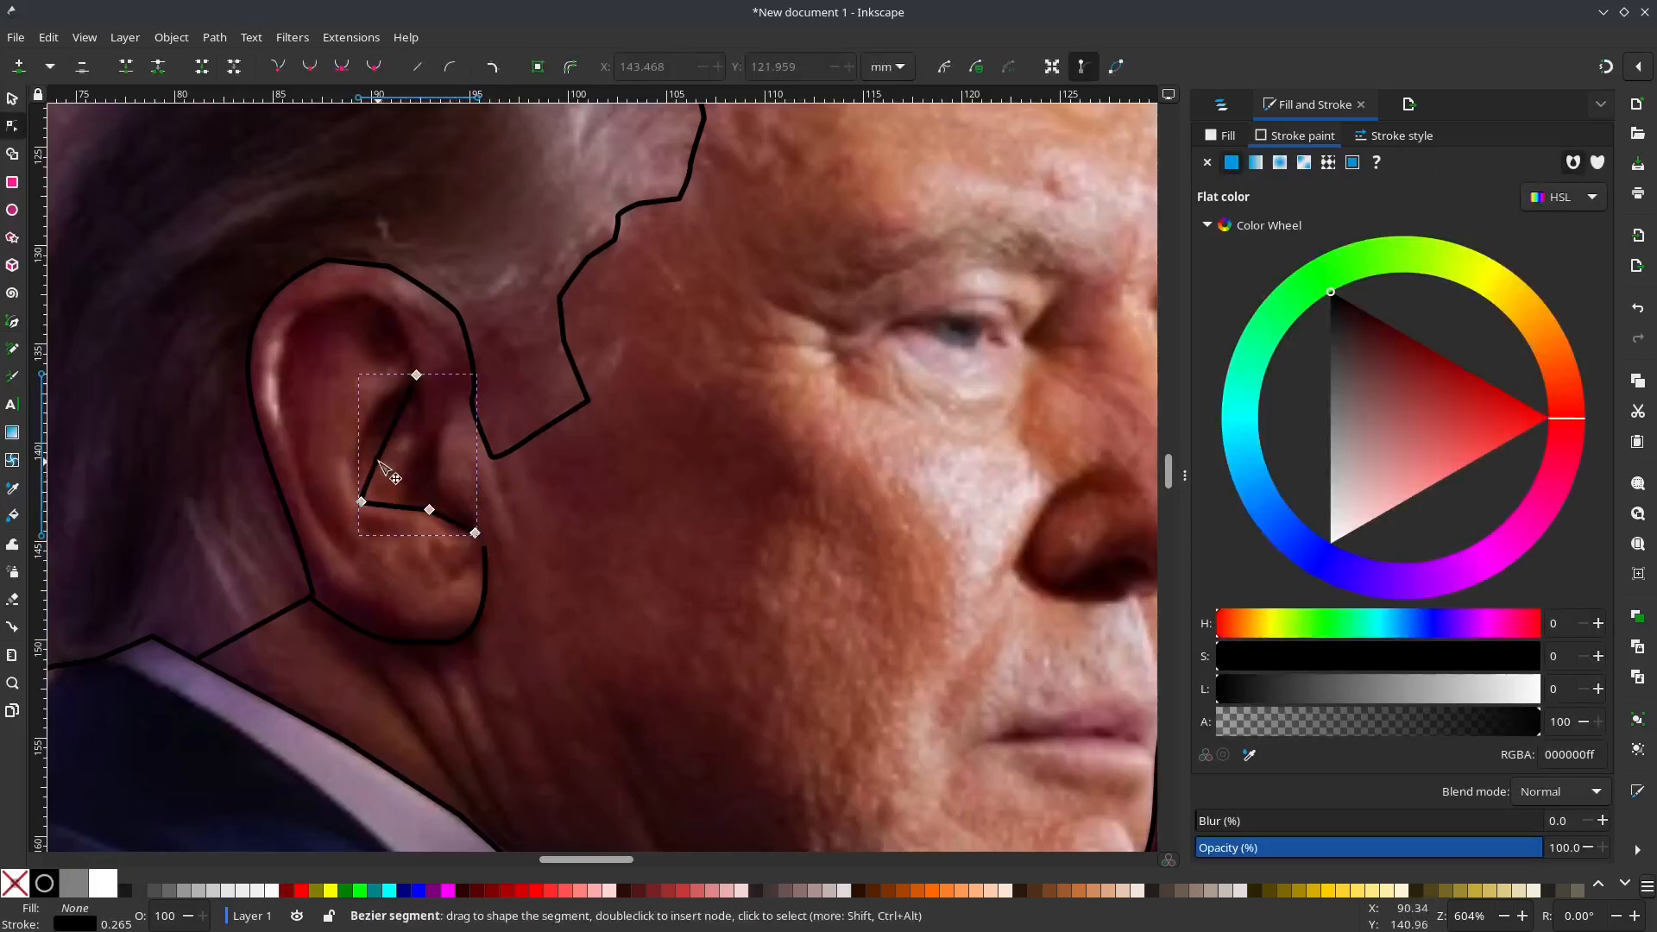
left_click_drag(393, 445, 368, 436)
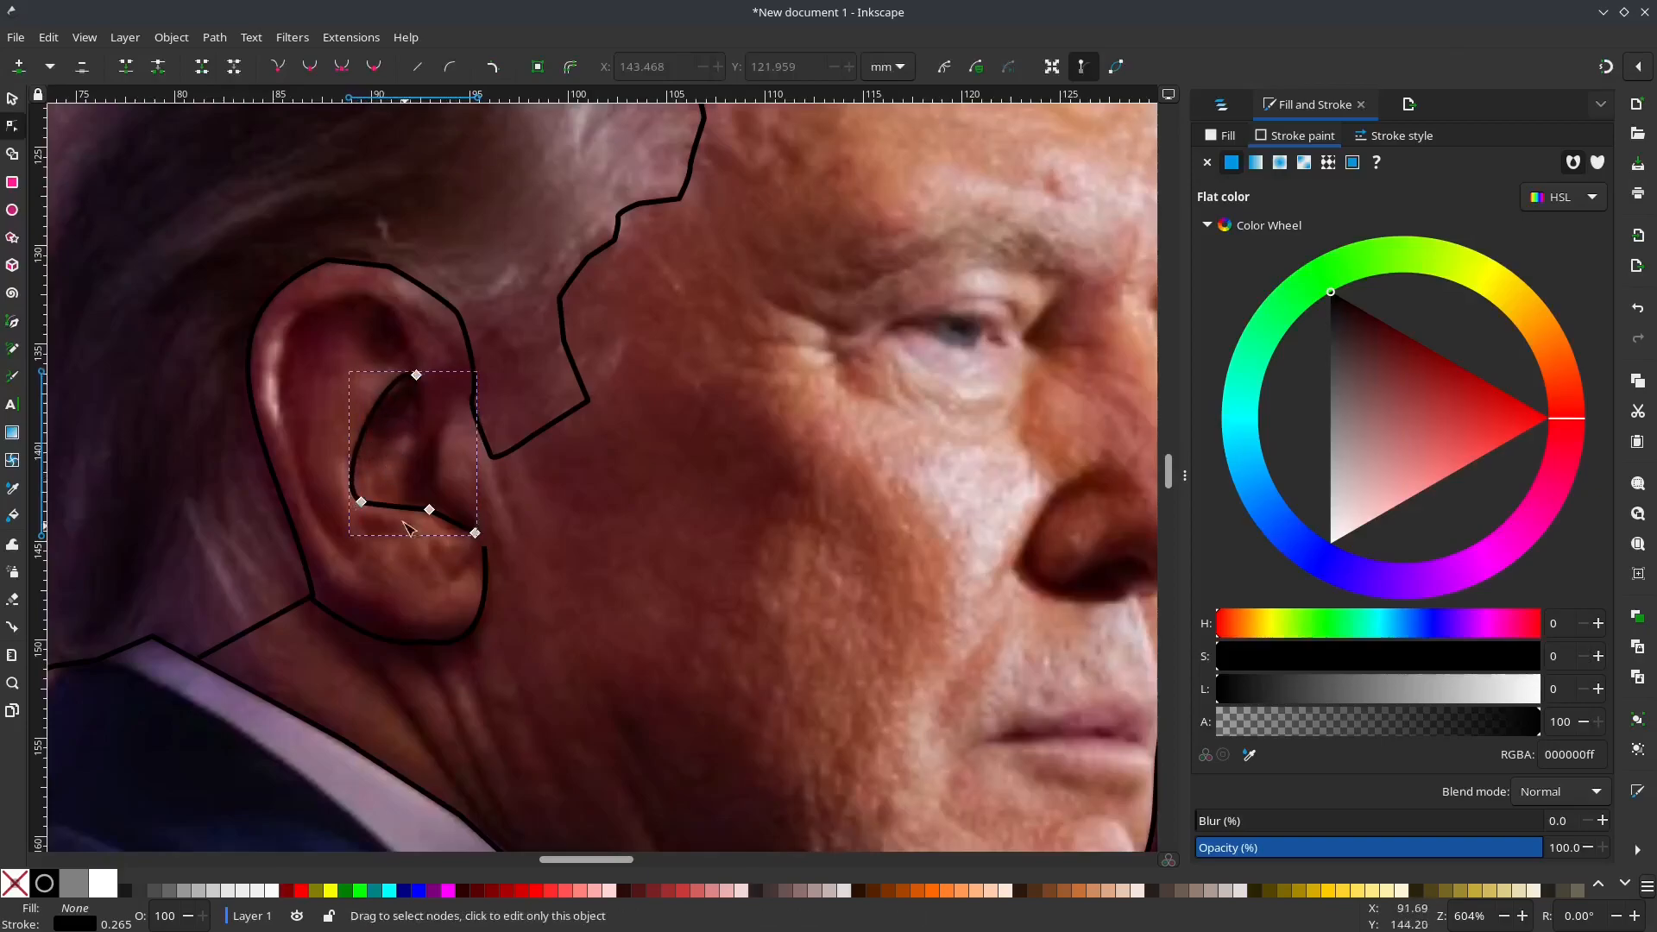
left_click_drag(414, 522, 409, 529)
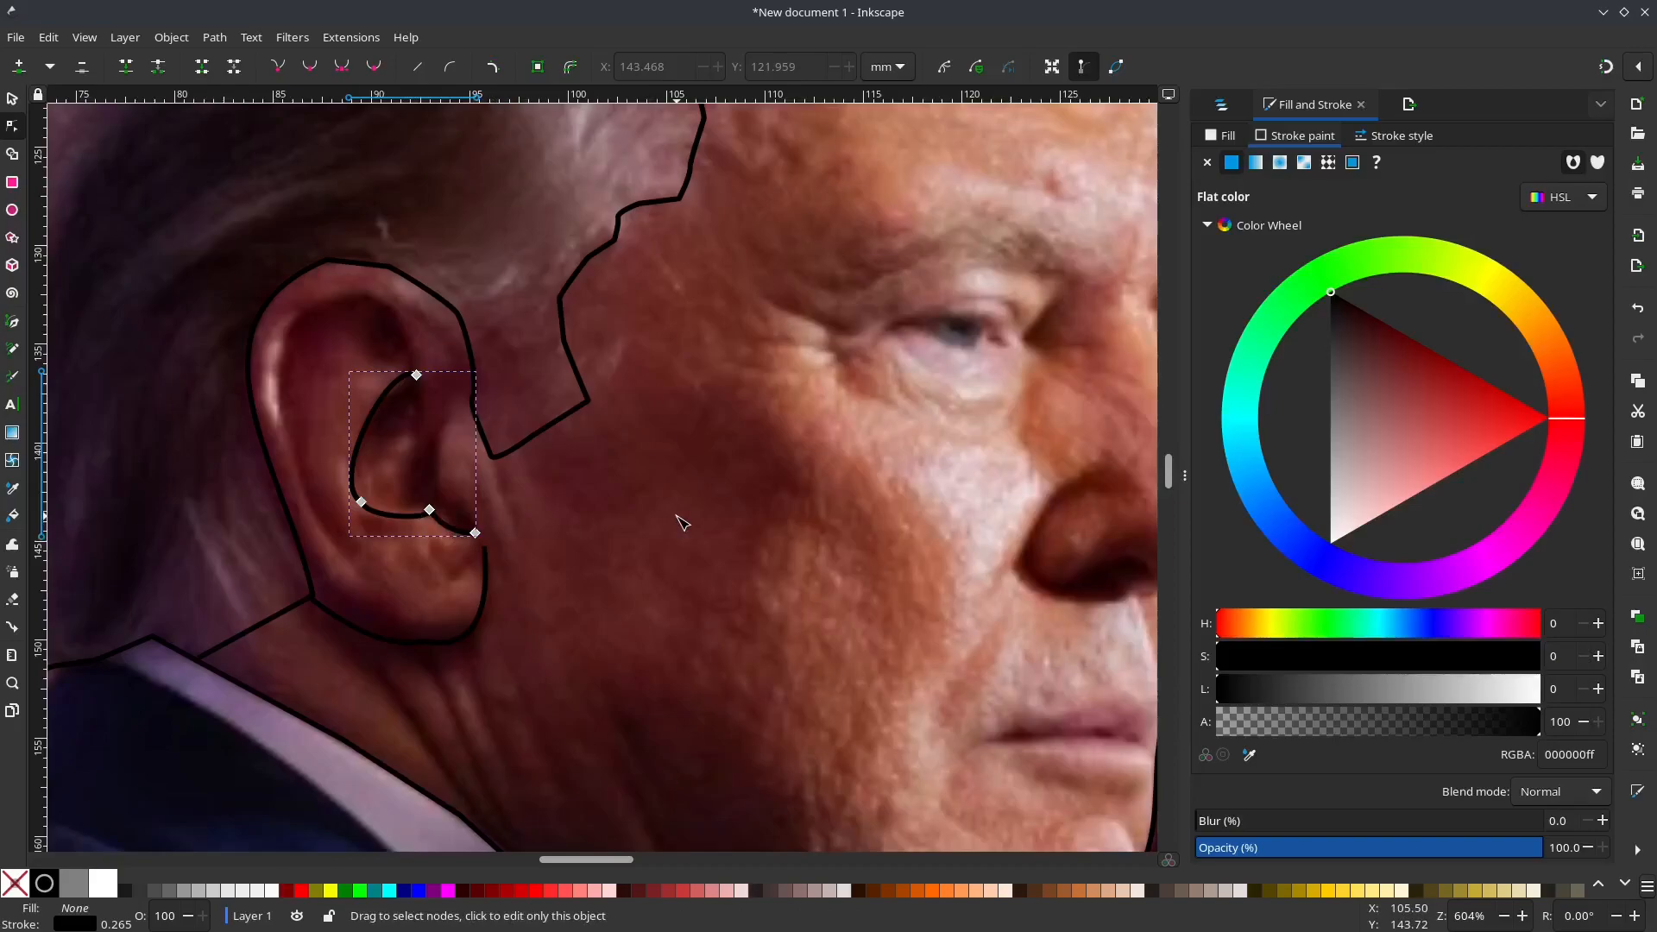
Step: Draw a straight path along the parting of the lips from the face outline to the mouth corner
scroll(844, 499, "down", 1)
left_click_drag(844, 499, 604, 485)
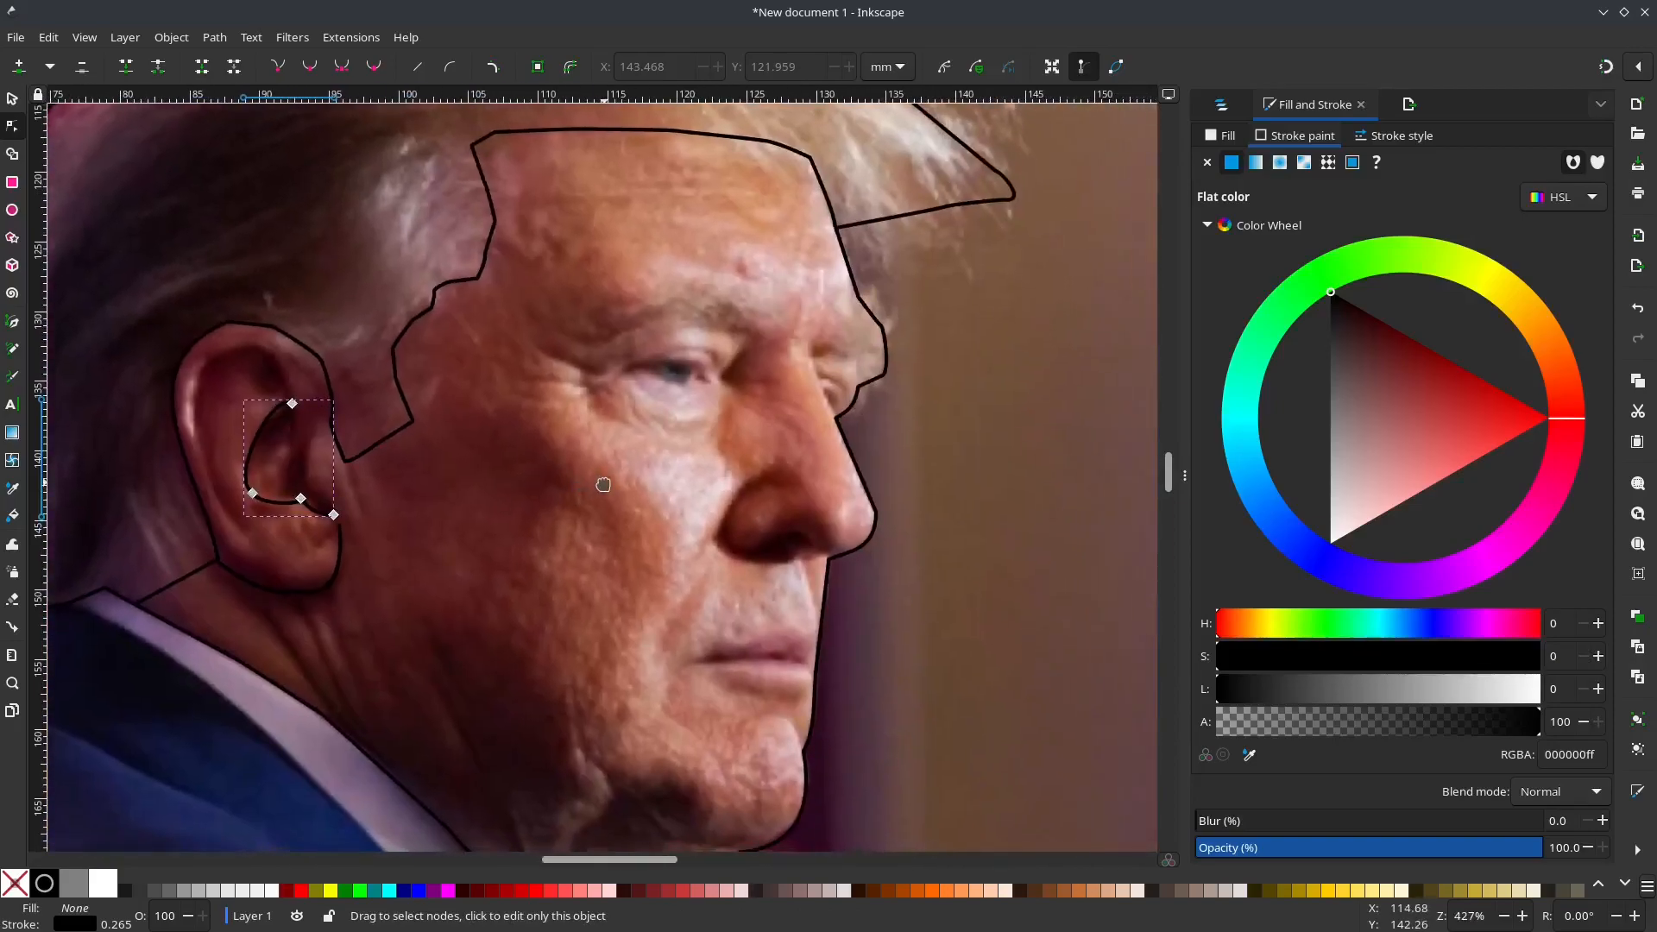
key("b")
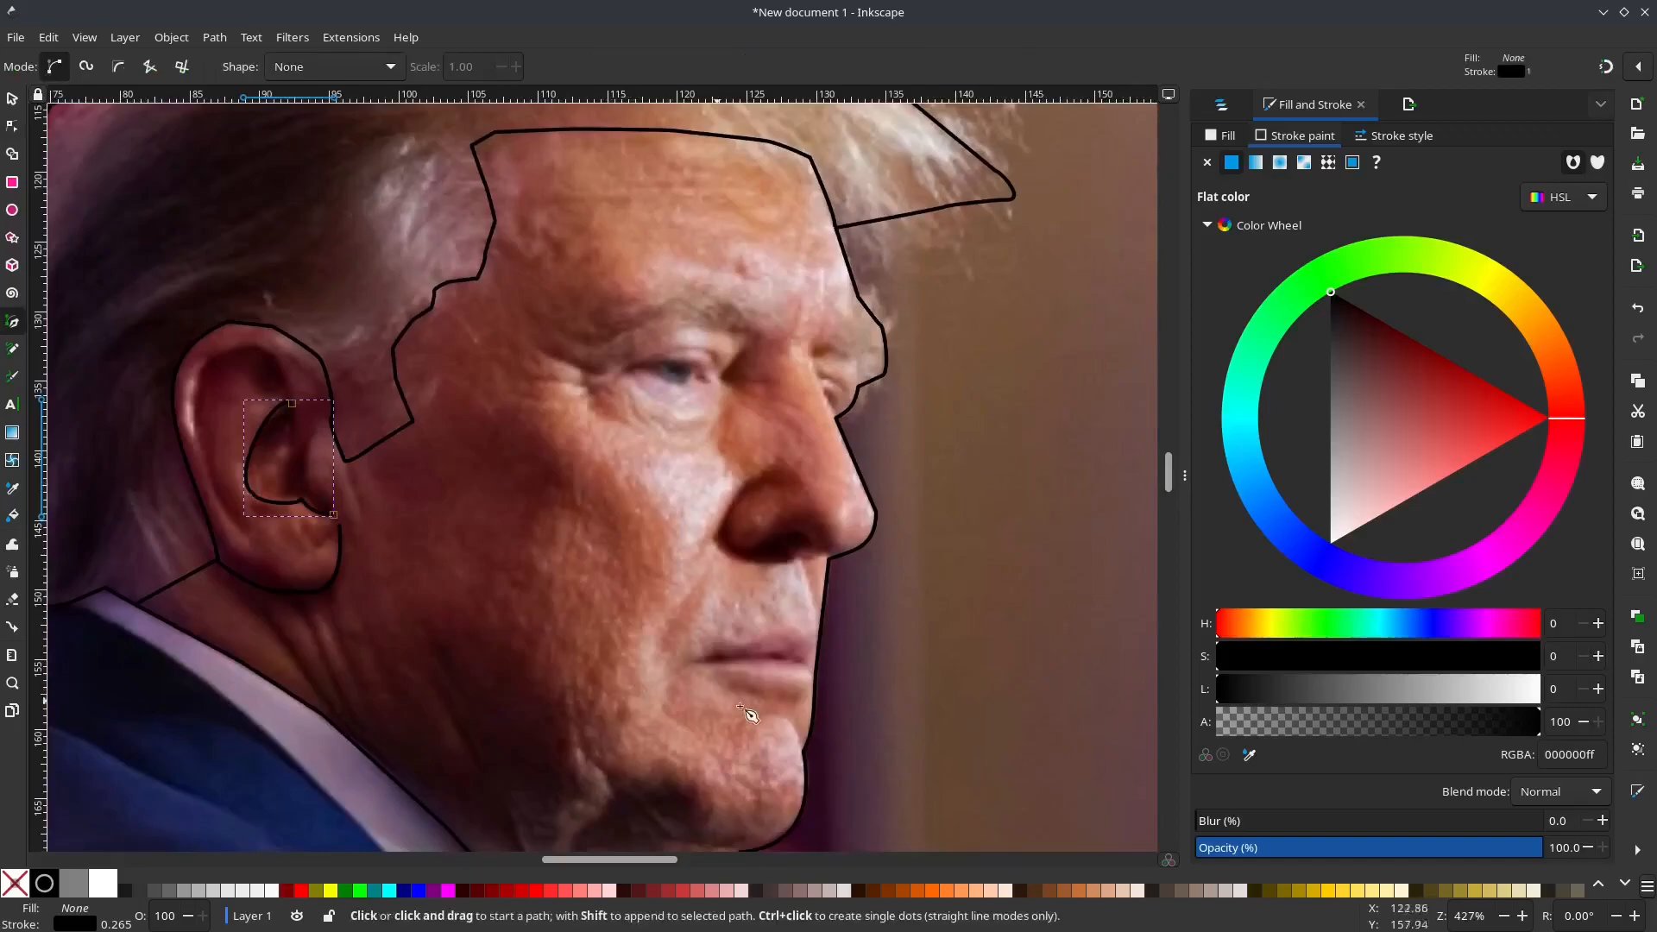
left_click(815, 671)
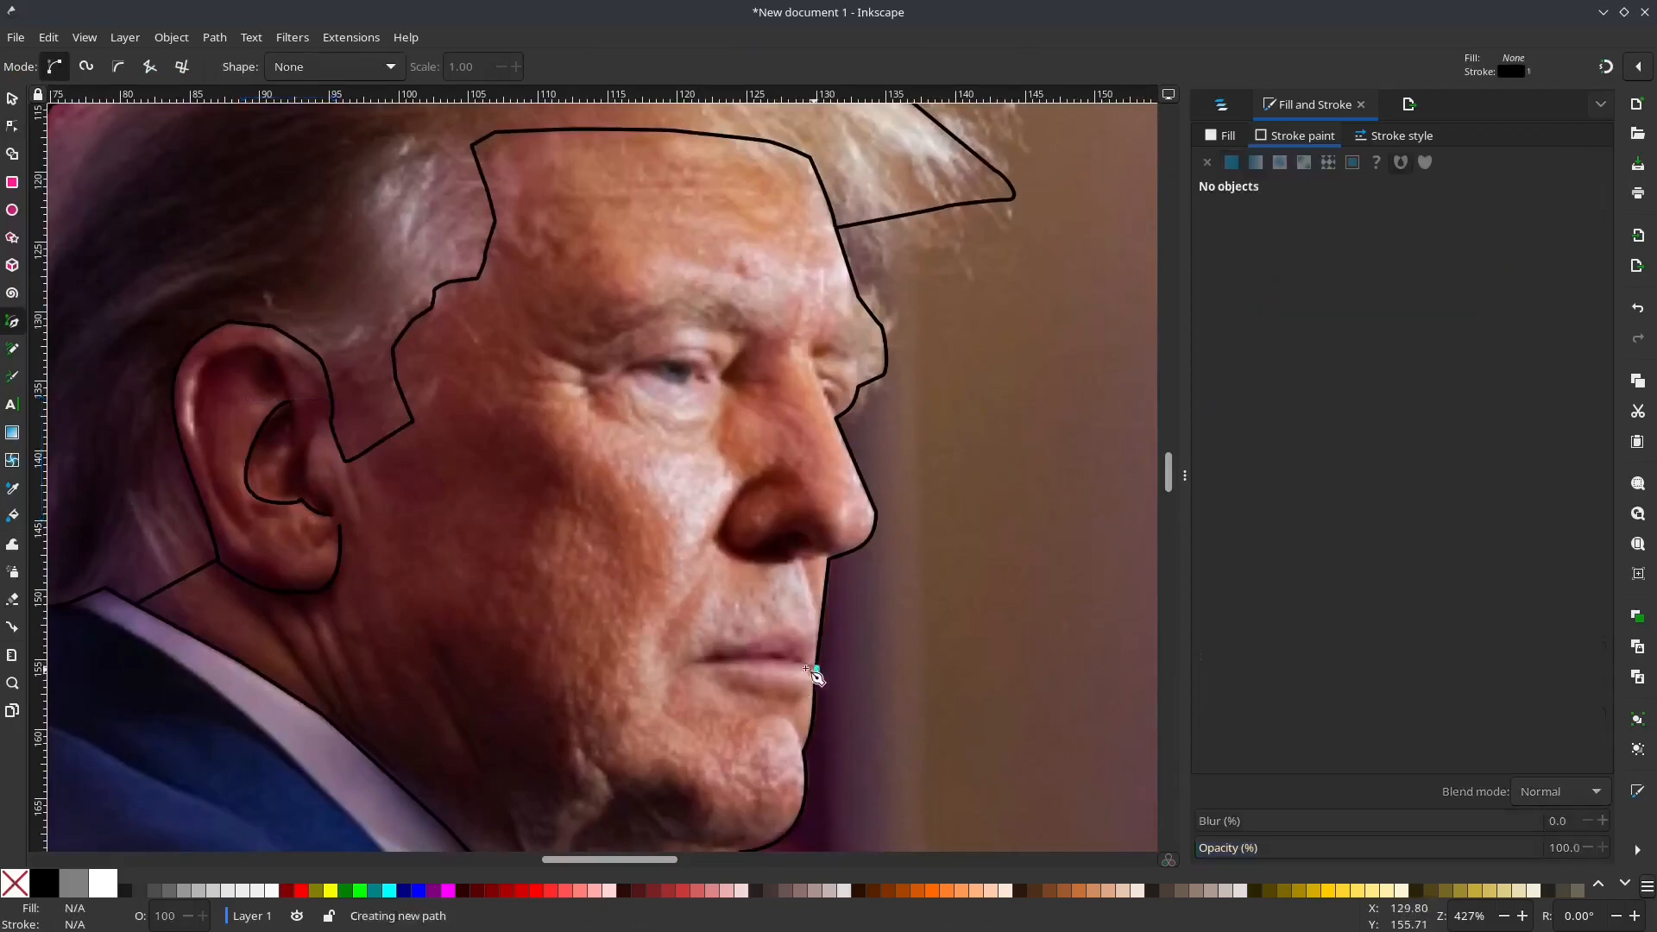
double_click(699, 663)
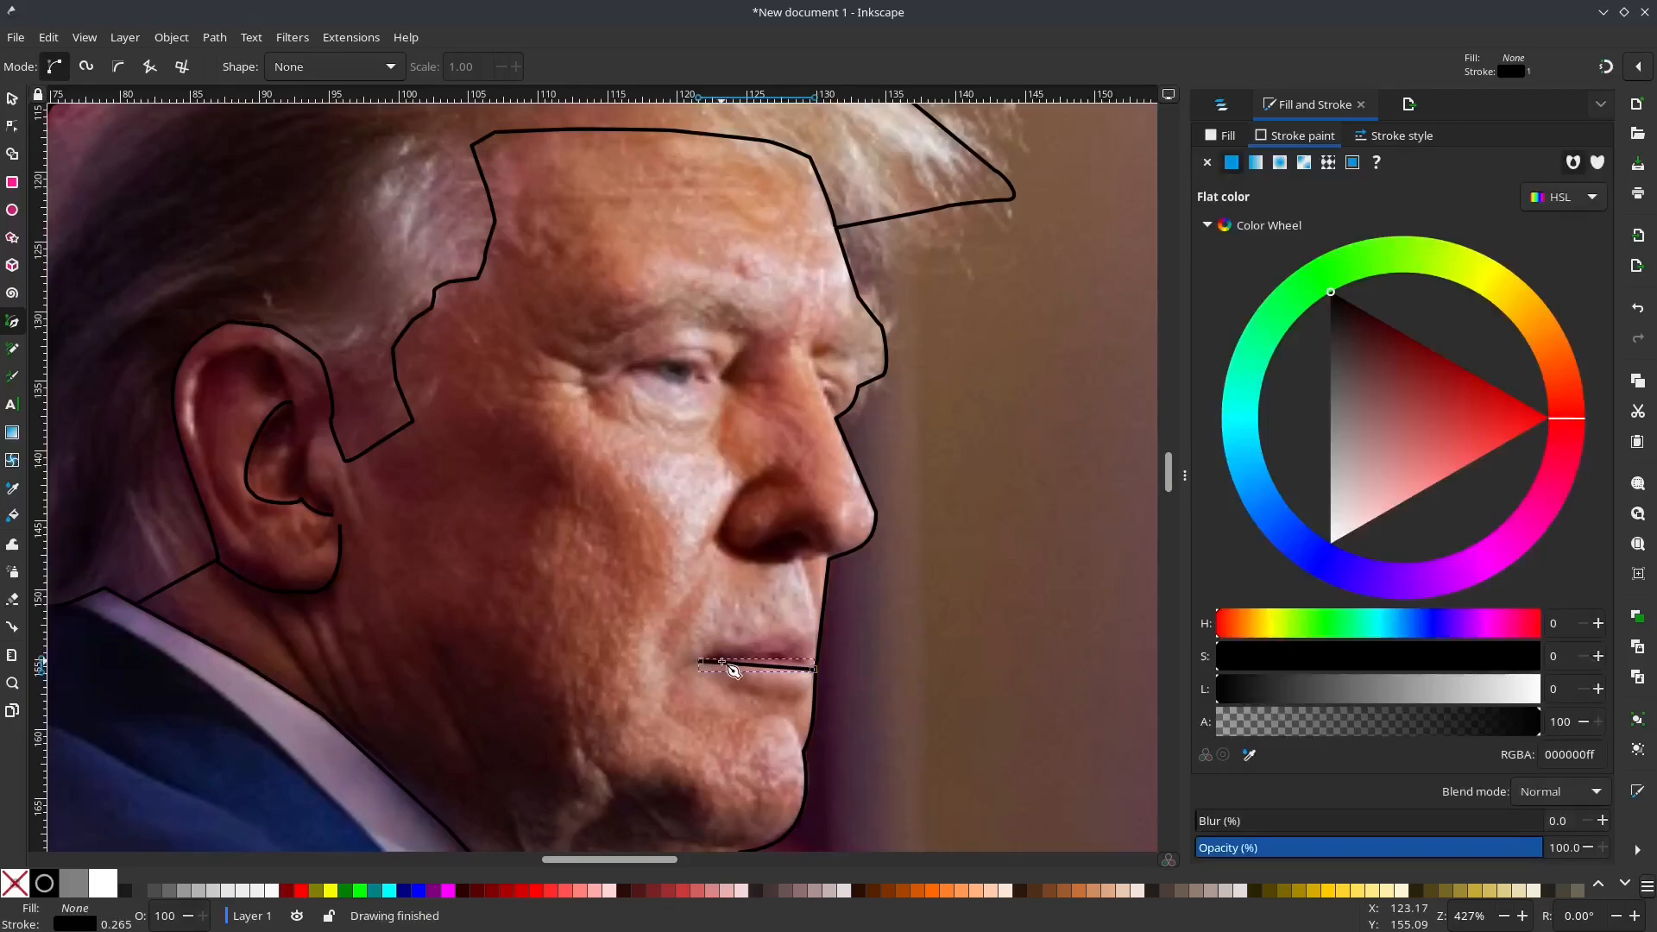
Step: Draw an open path from the front of the upper lip to the mouth corner and back along the lower lip
left_click(819, 627)
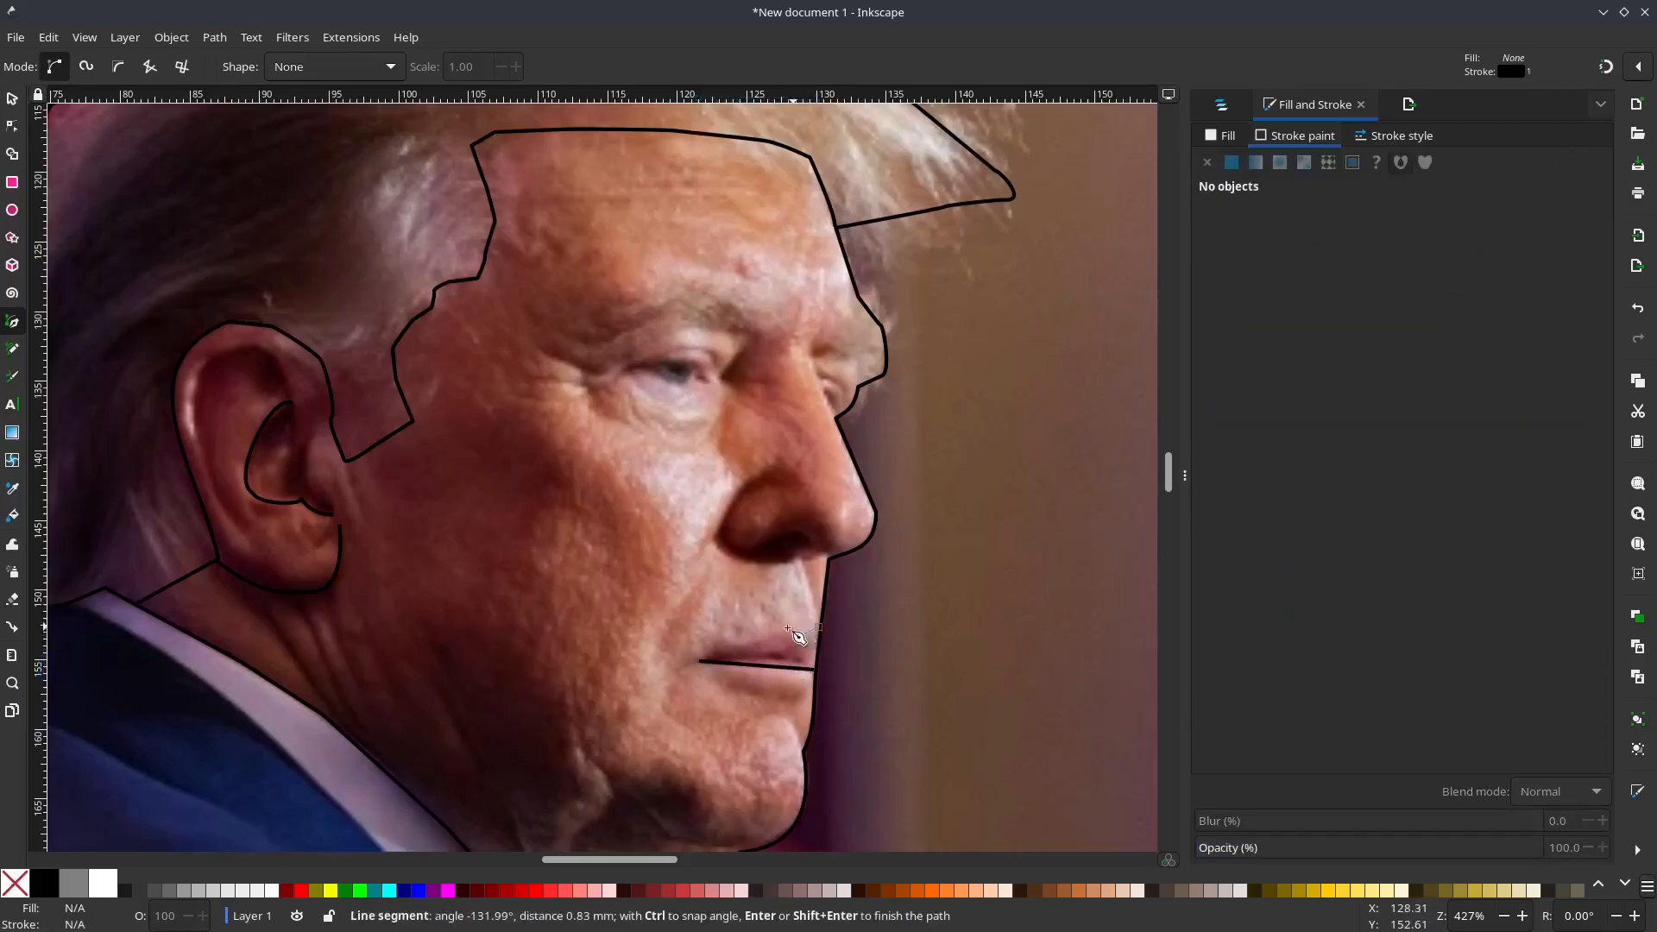
left_click(701, 661)
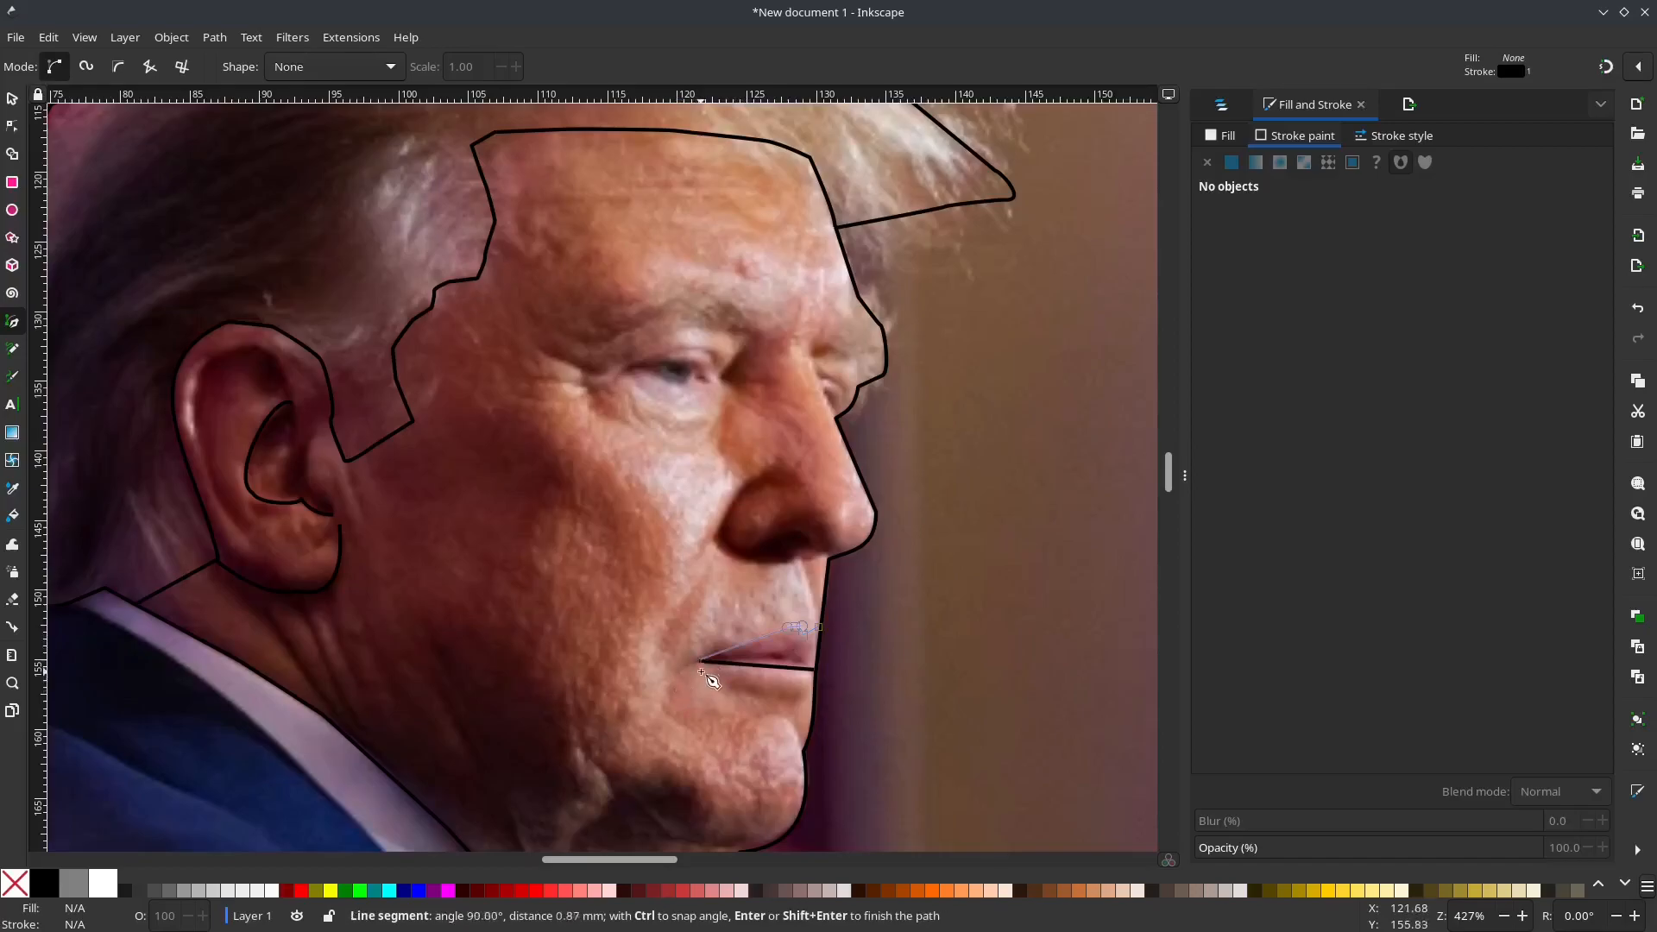
left_click(813, 688)
key("Return")
Step: Curve the lower lip segment downward, and select the line between the lips for node editing
key("n")
left_click_drag(781, 679, 779, 689)
left_click(783, 673)
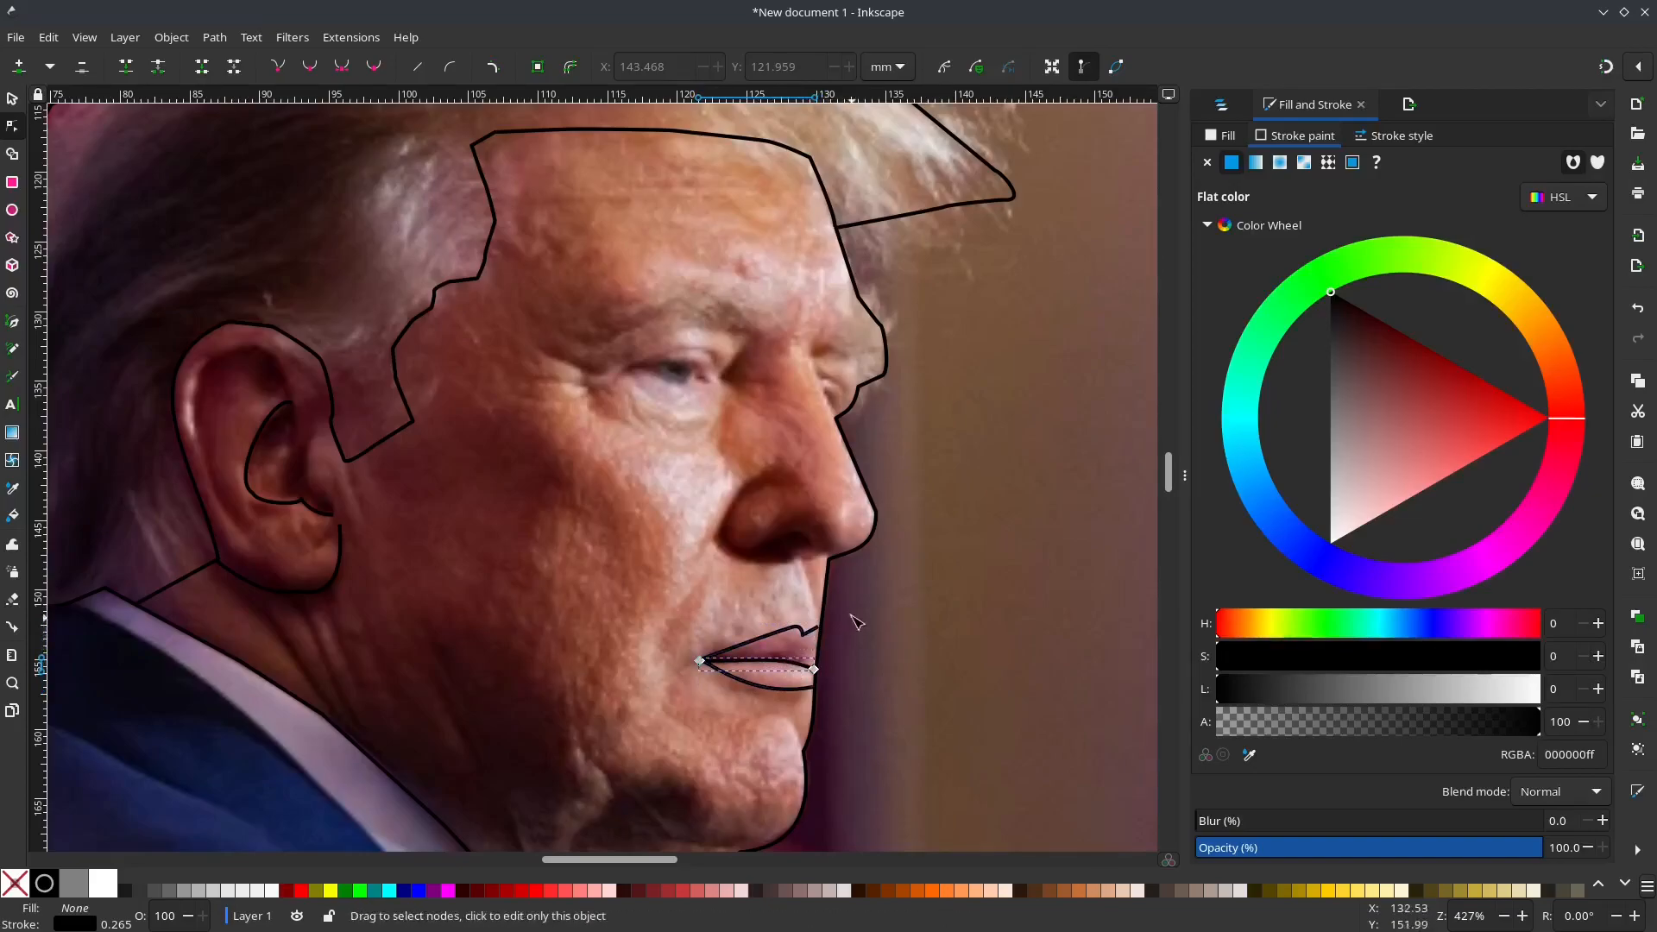
Step: Move the front end node of the upper lip line slightly down along the face outline
left_click(830, 636)
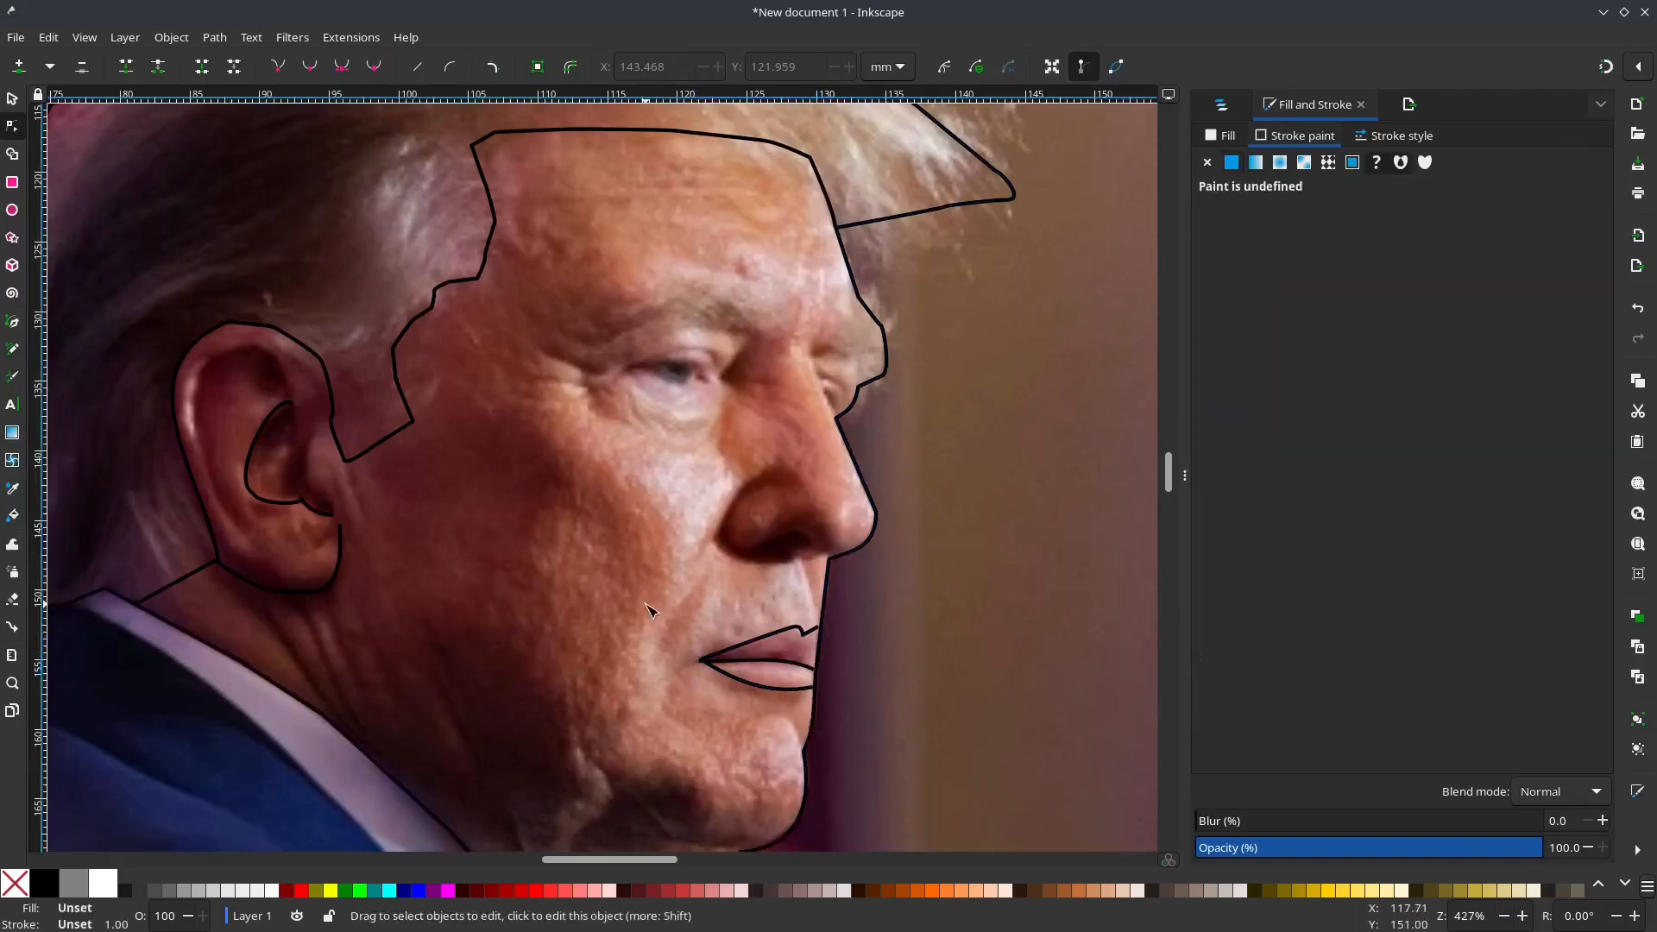
left_click(820, 637)
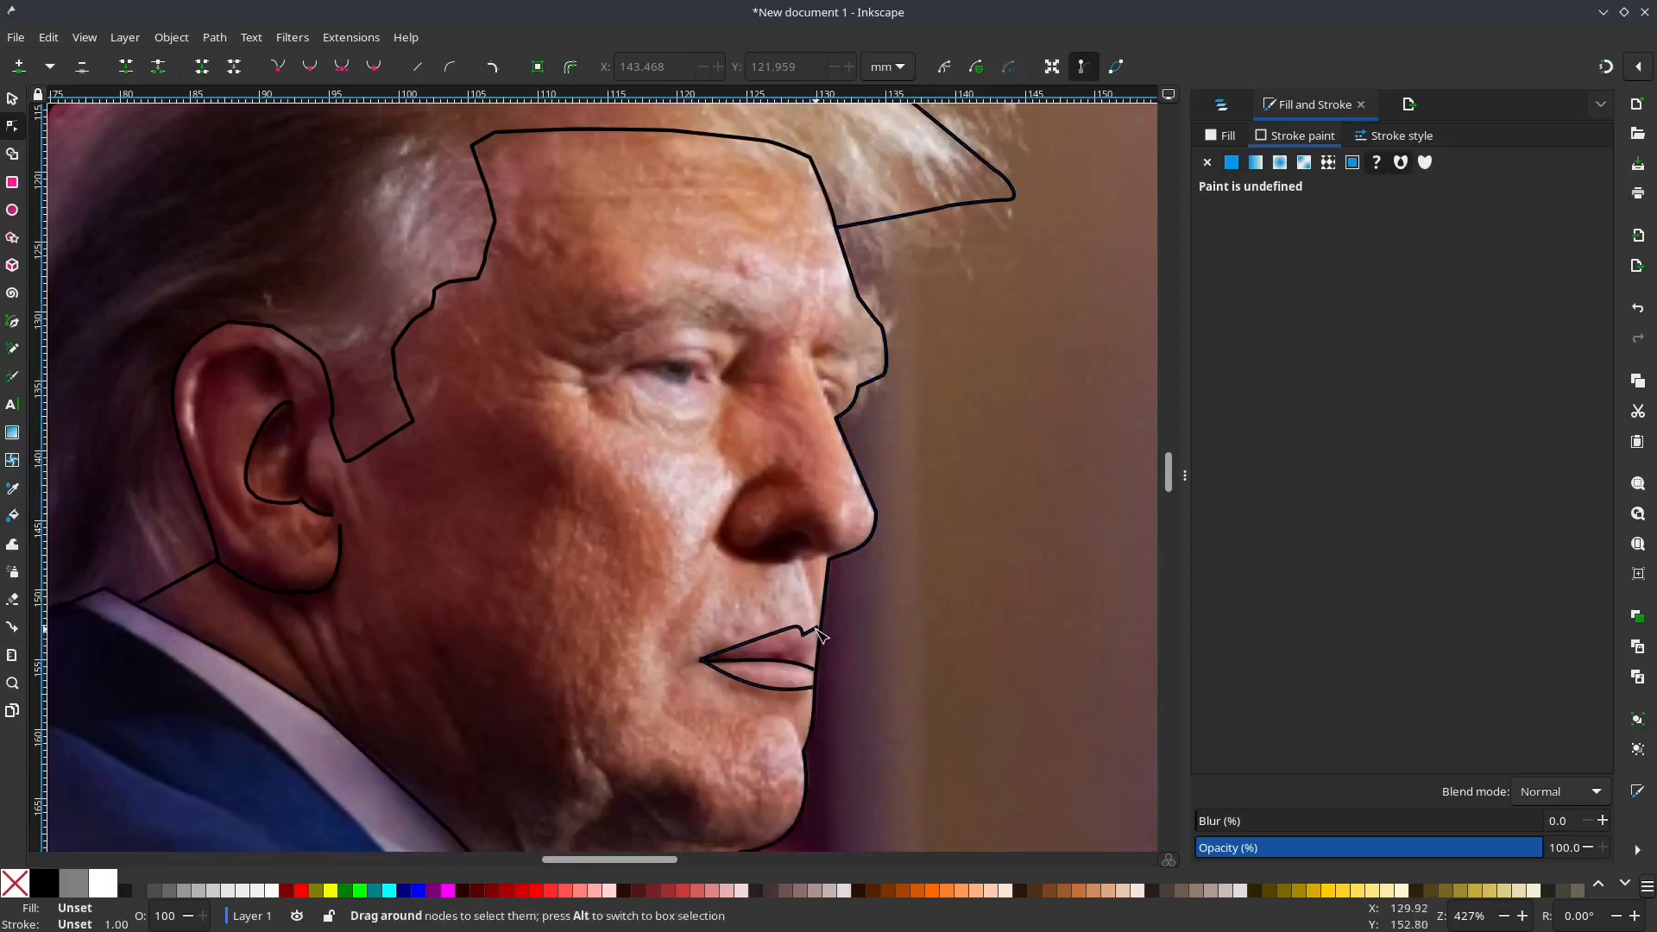
left_click_drag(823, 636, 825, 649)
left_click(853, 659)
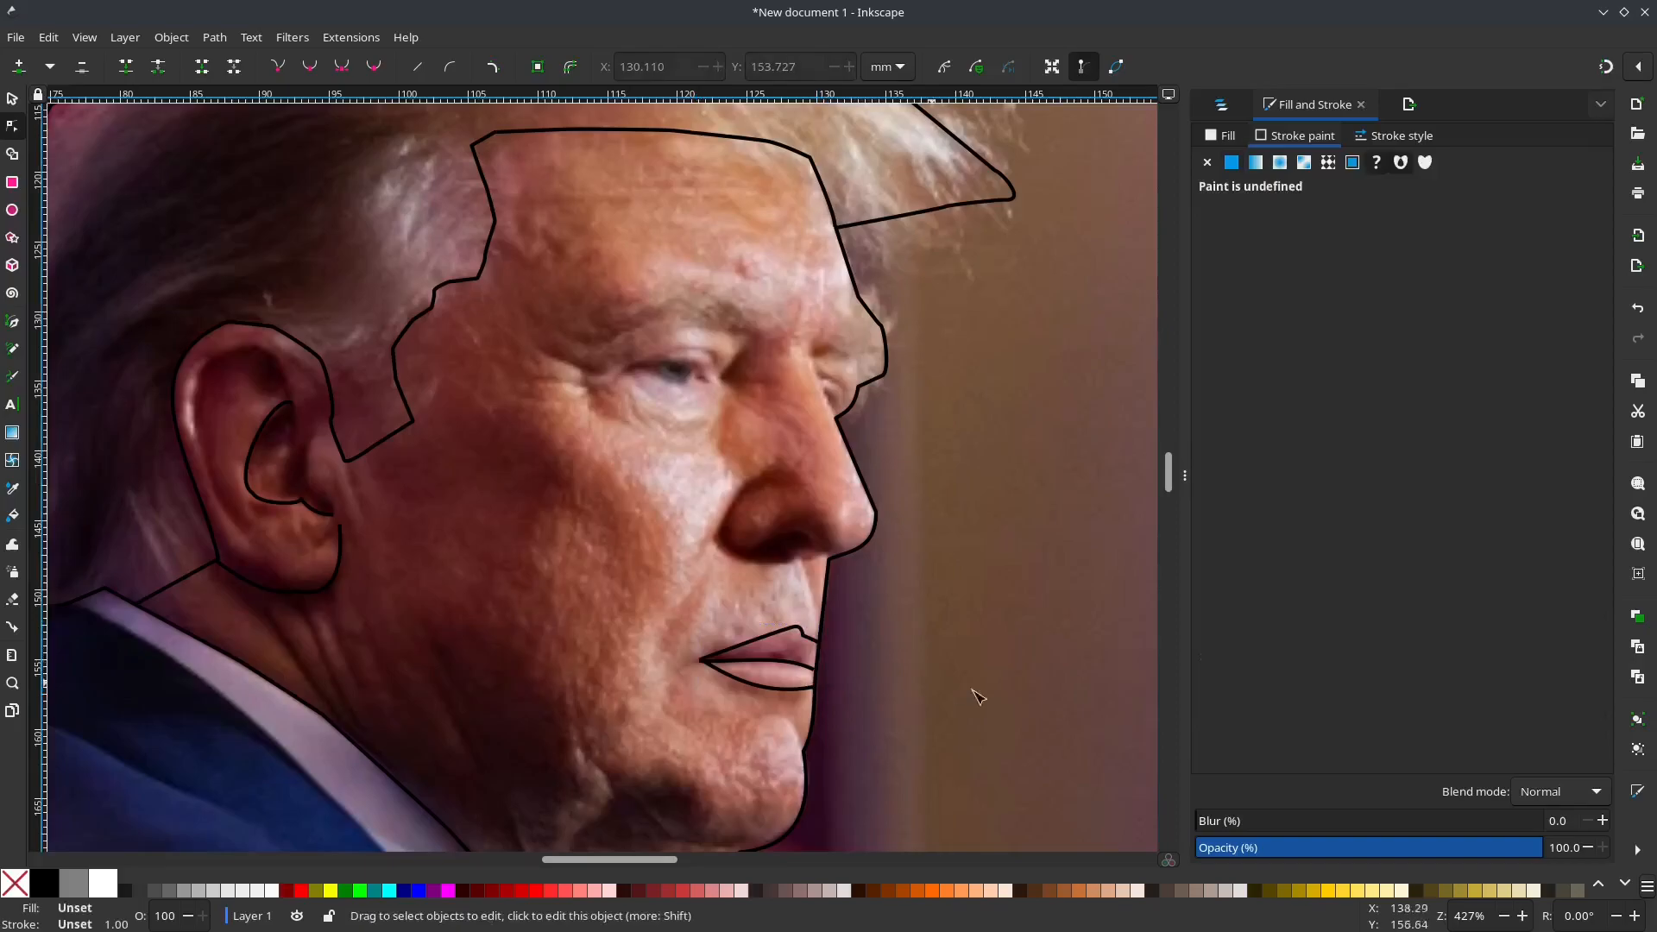
Step: Hide the photo to check the traced outlines alone, and show it again
left_click(1221, 110)
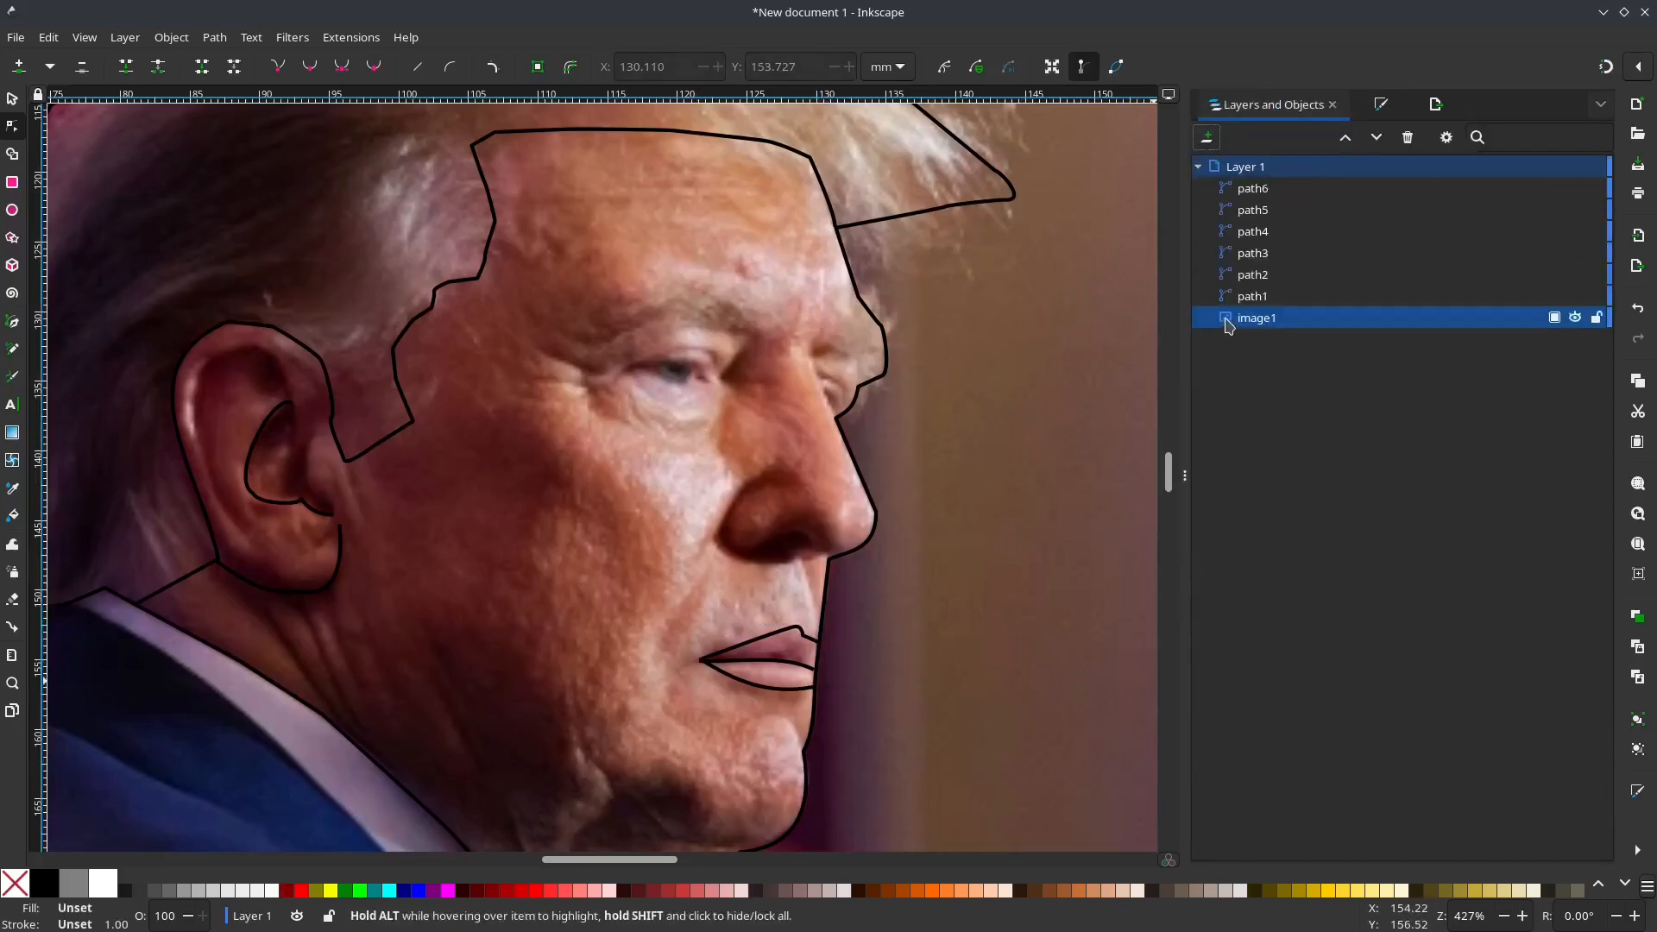
left_click(1575, 319)
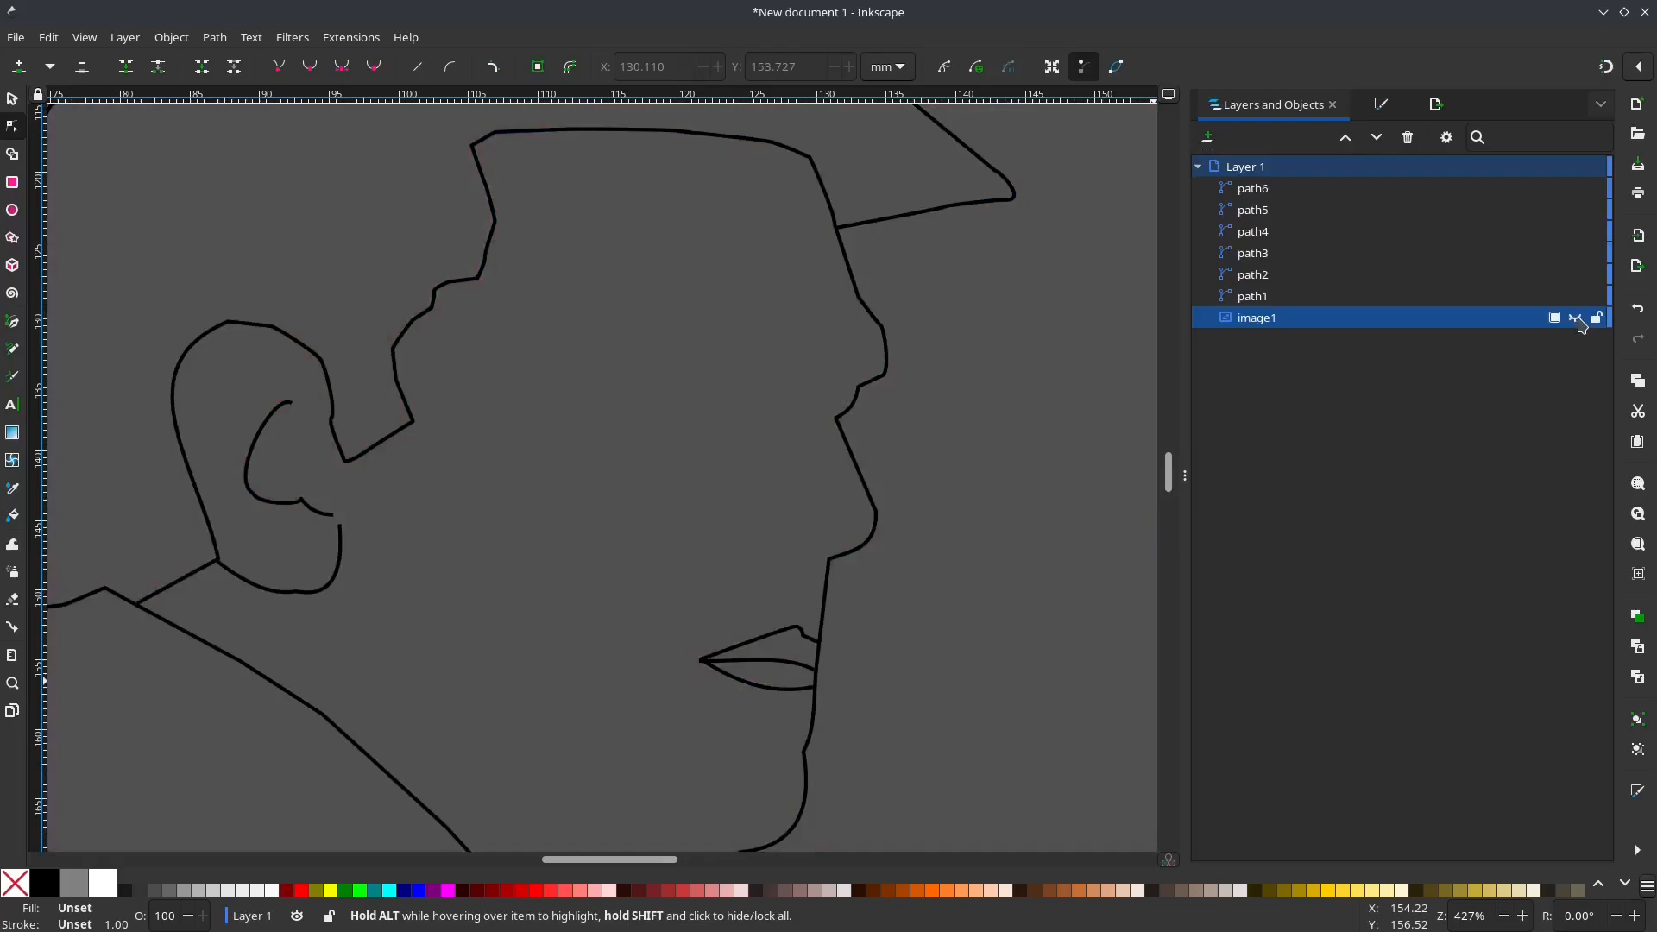
left_click(1578, 320)
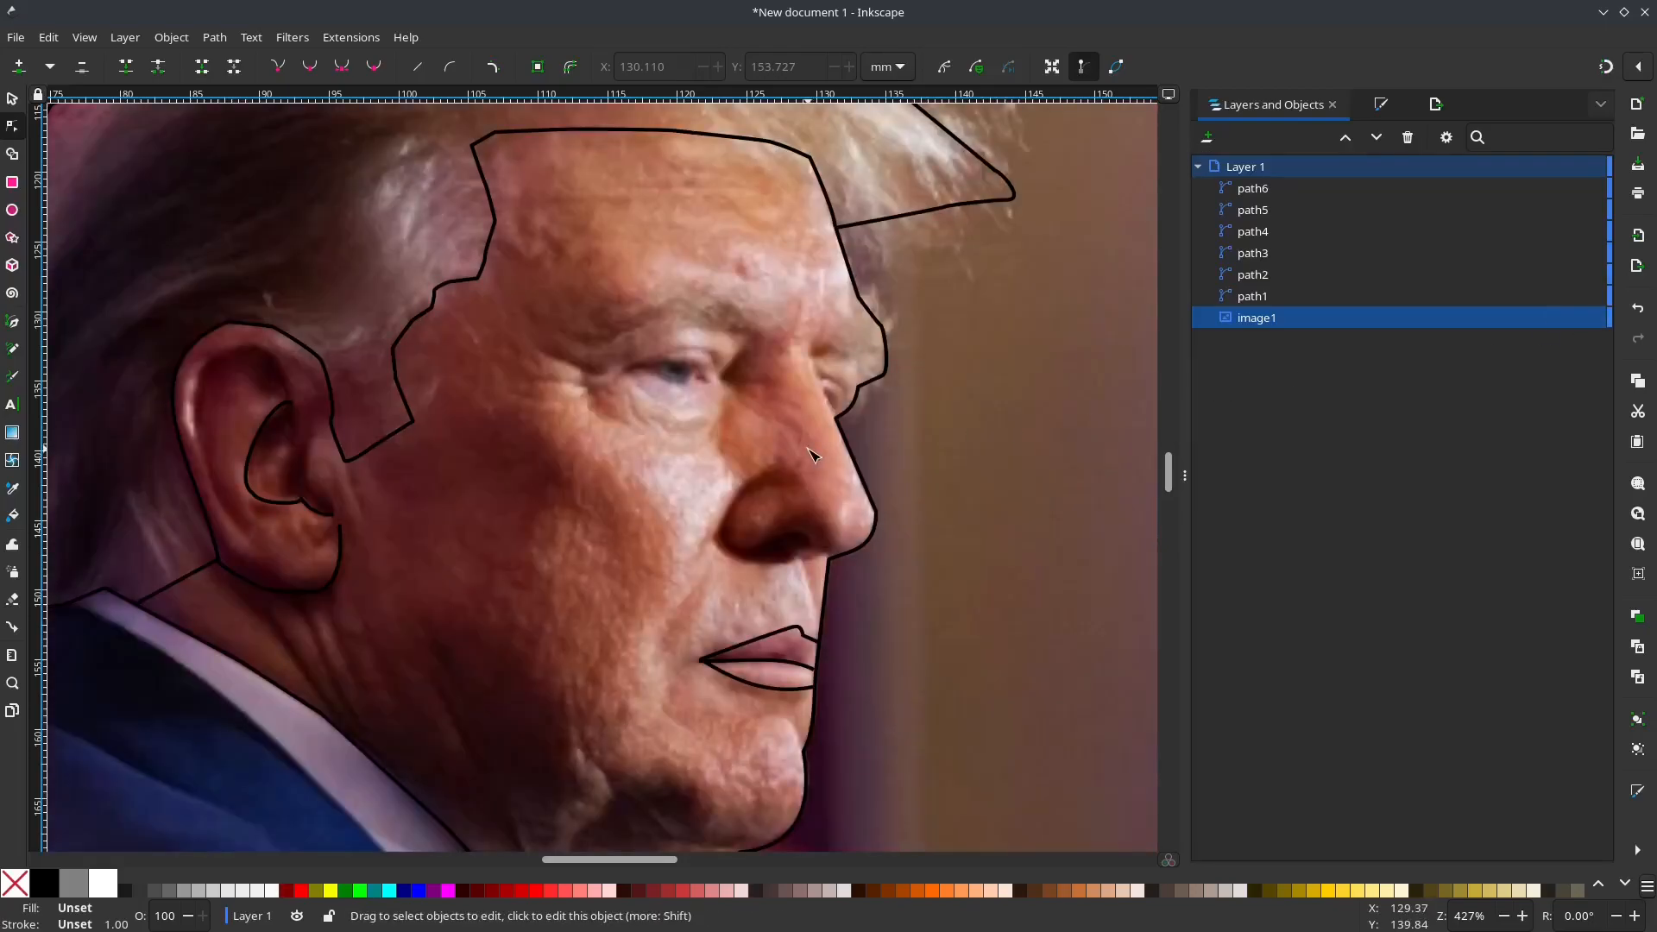
Step: Draw a straight path along the nose bridge, from the notch in the face outline up to brow level
key("b")
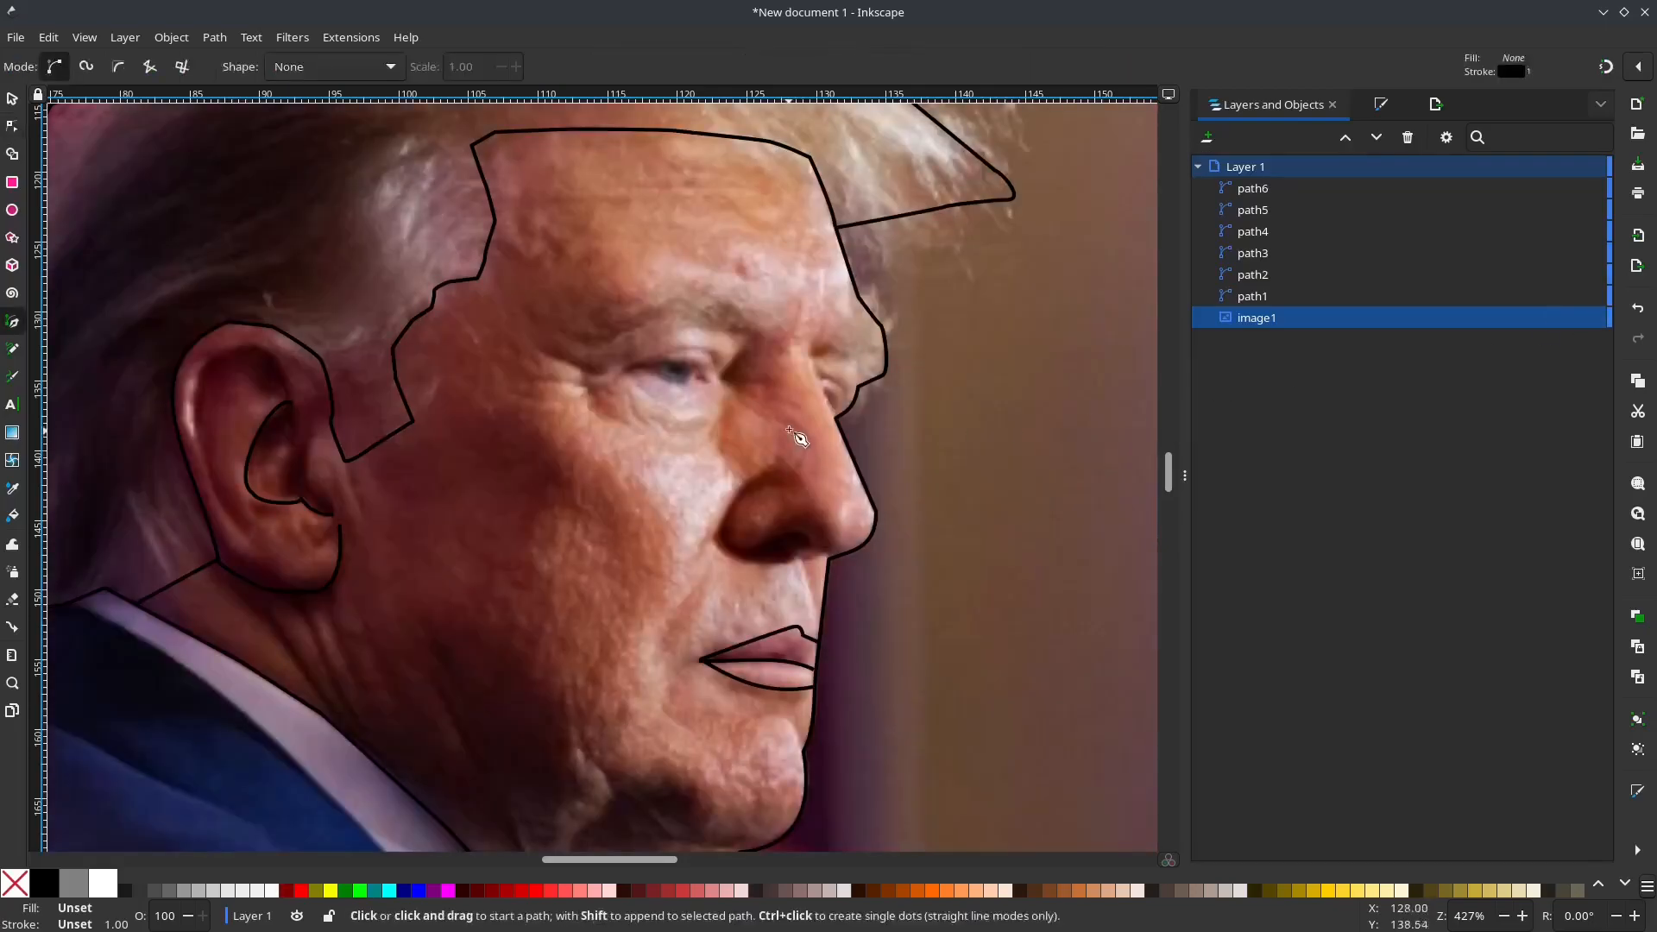
left_click(835, 419)
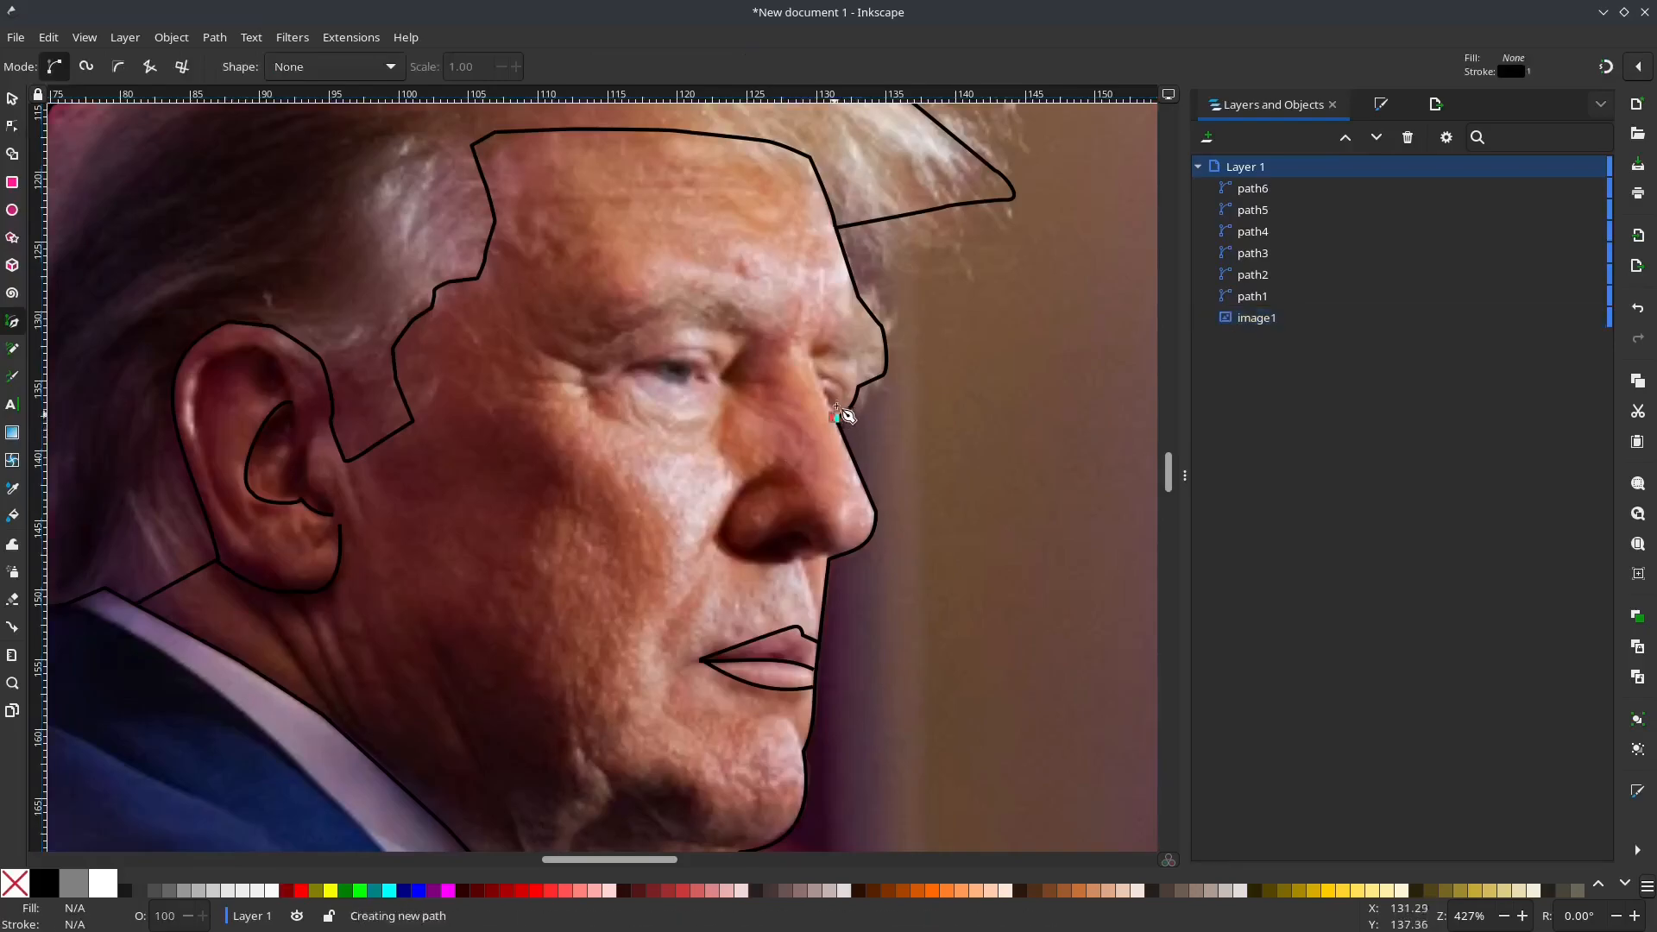
double_click(805, 349)
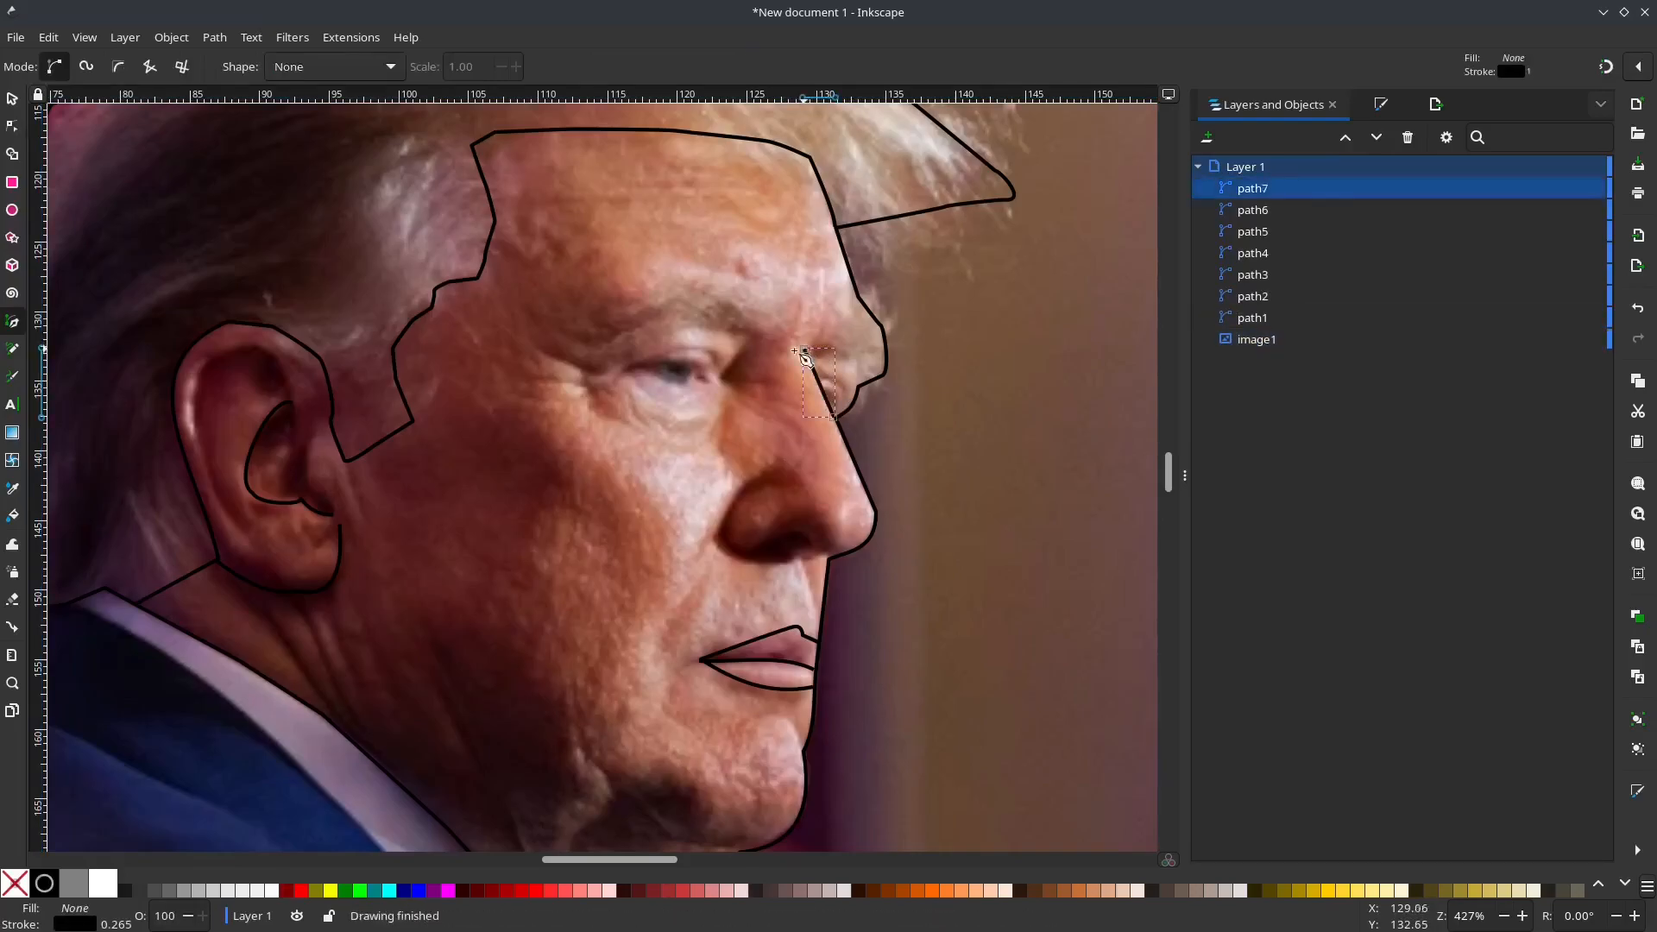
Step: Draw a closed four-node path around the near eye, from the inner corner to the outer corner and back
left_click(716, 386)
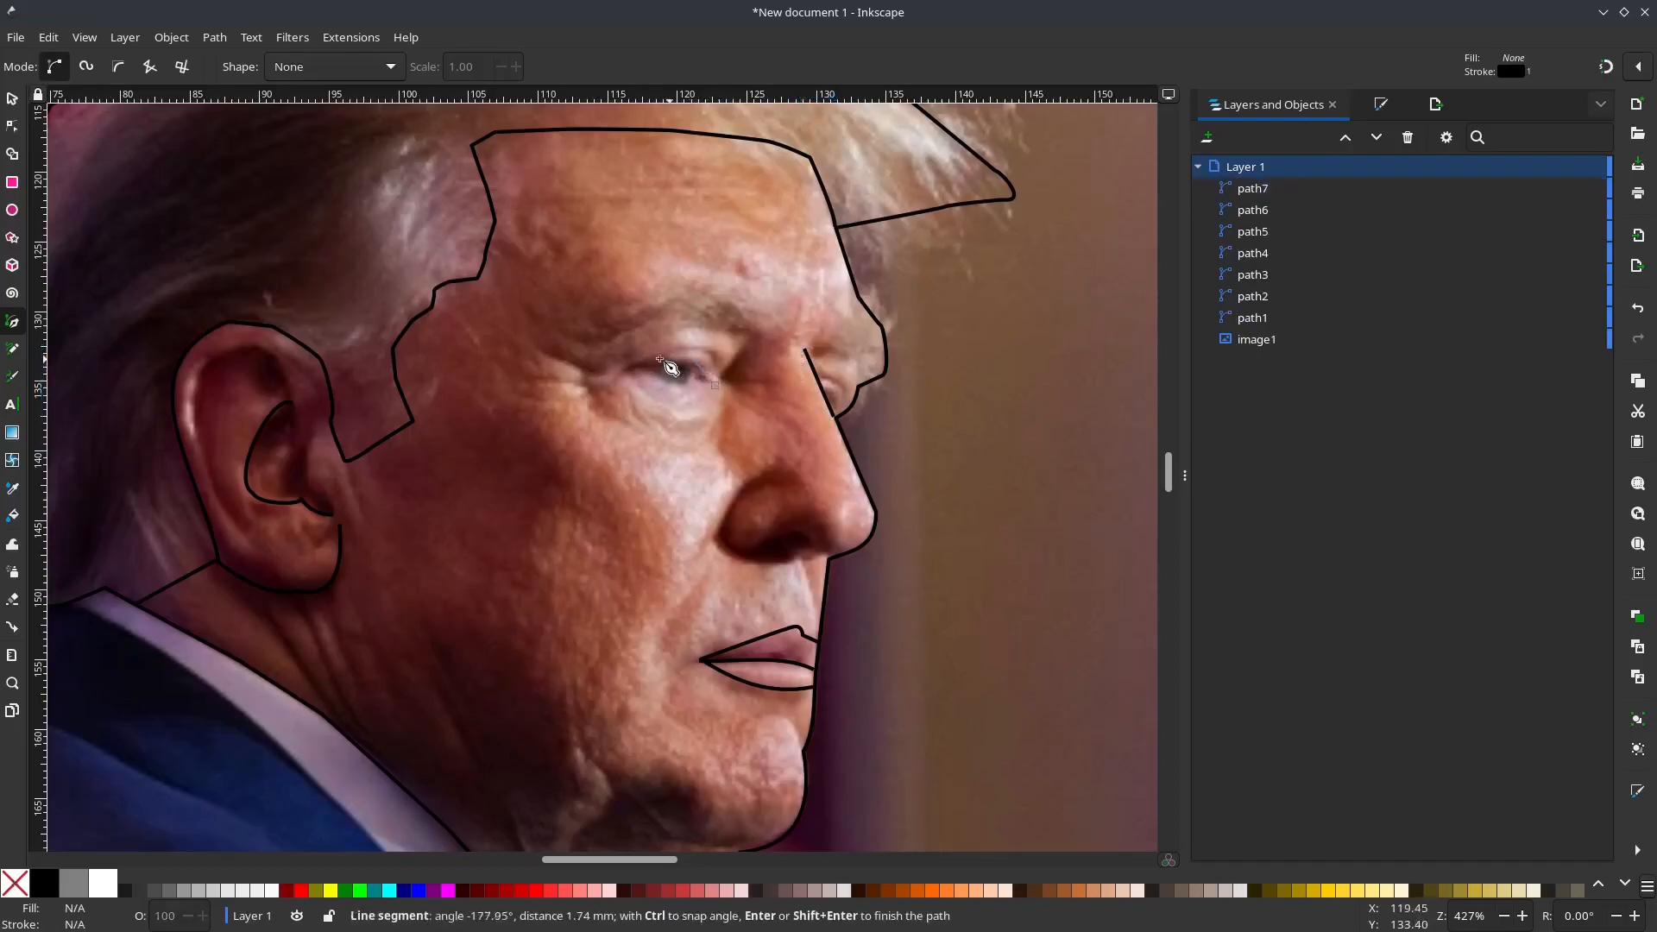
left_click(634, 363)
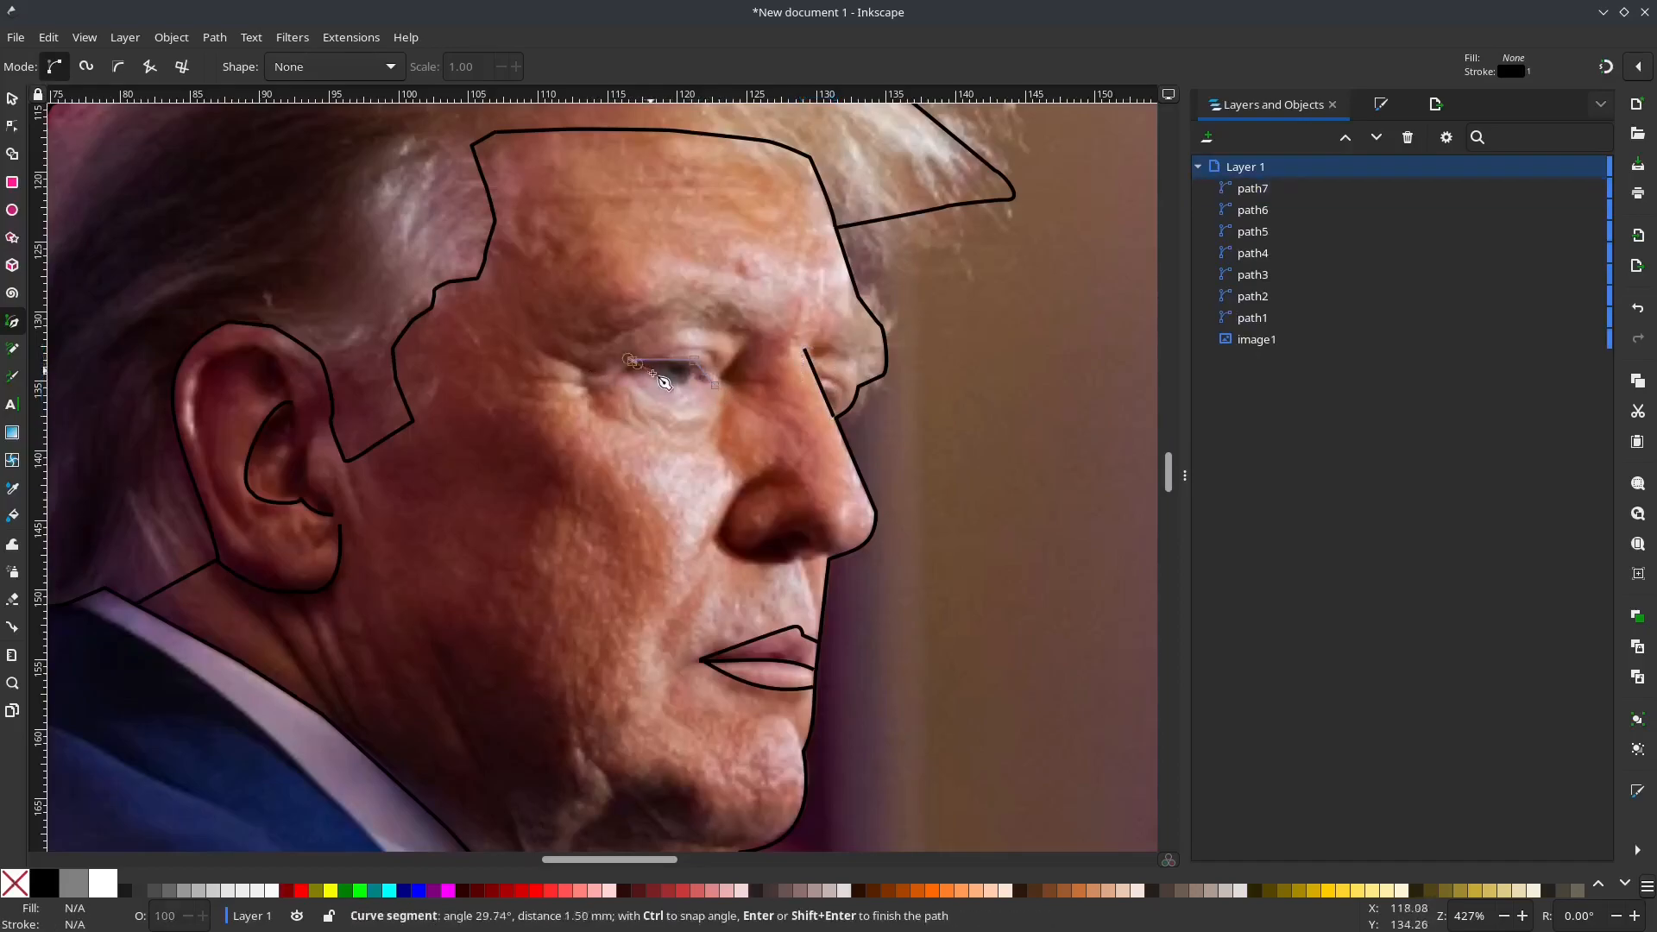
left_click(716, 385)
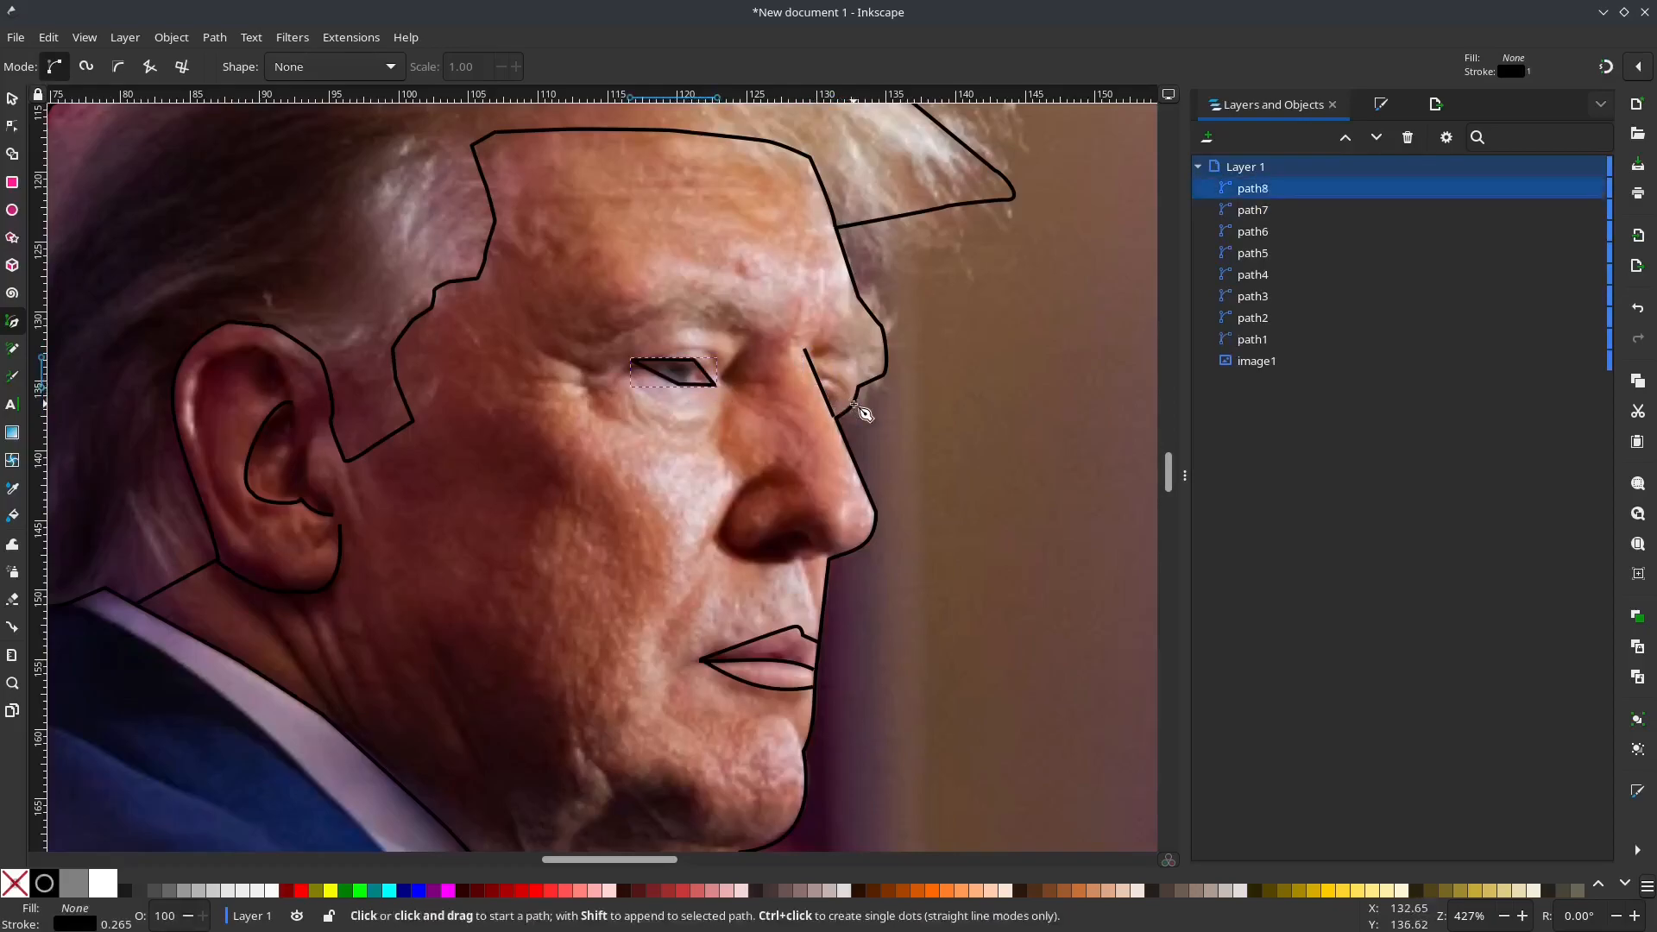
Step: Draw a closed triangular path around the near eyebrow, with its peak on the brow arch
left_click(748, 325)
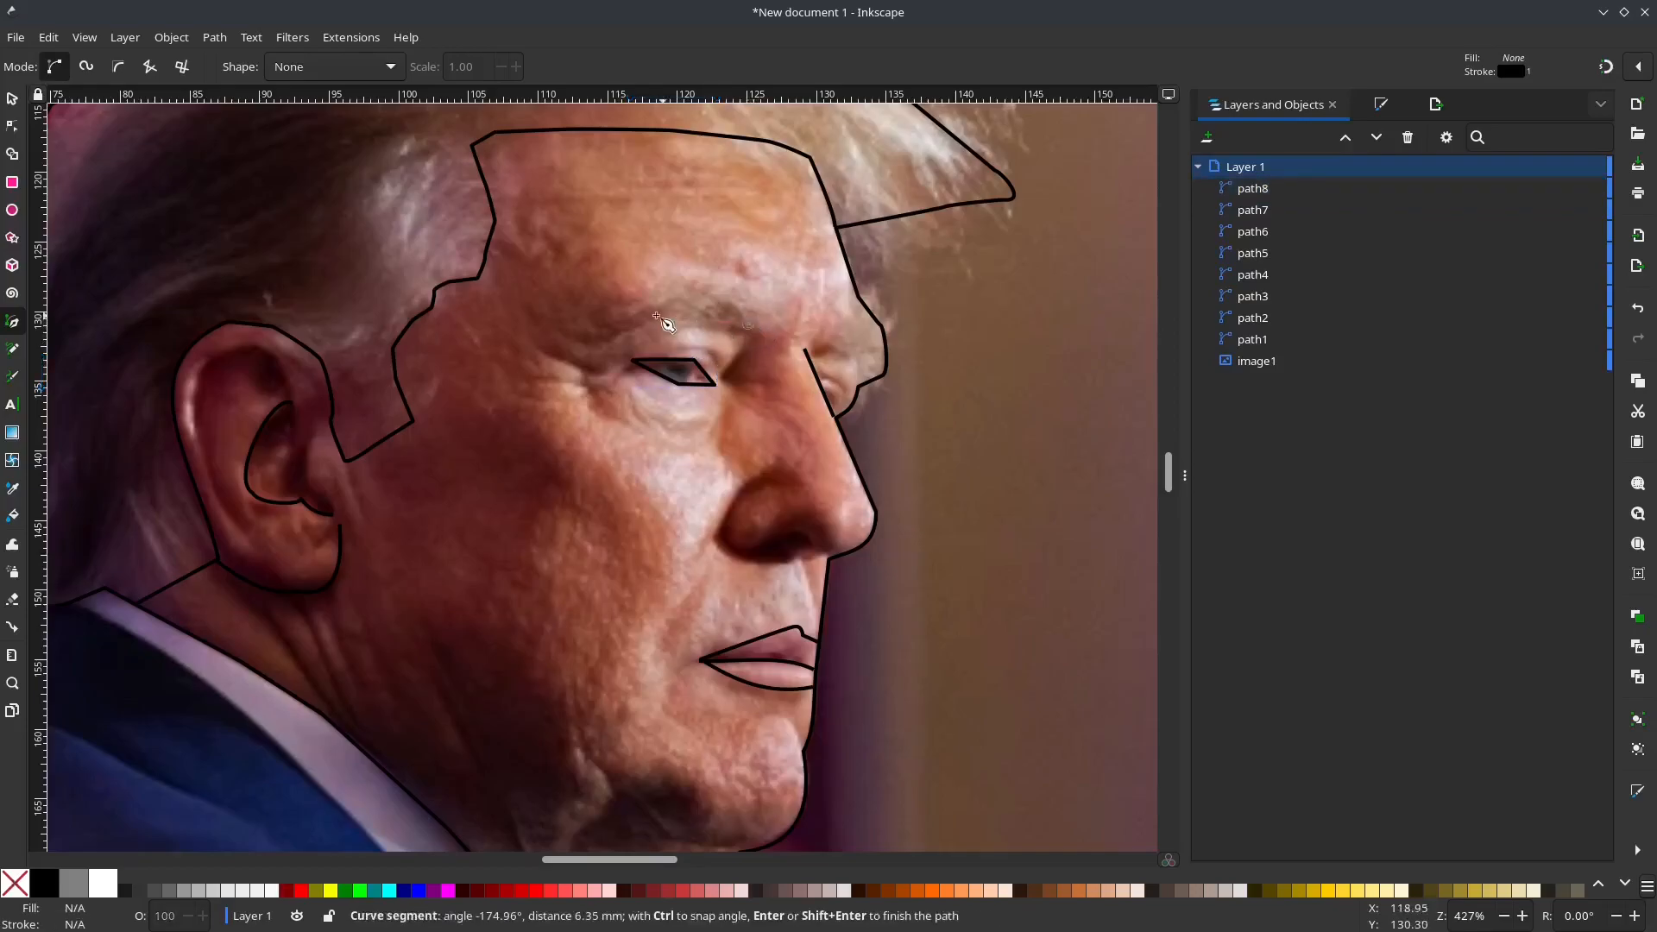
left_click(688, 285)
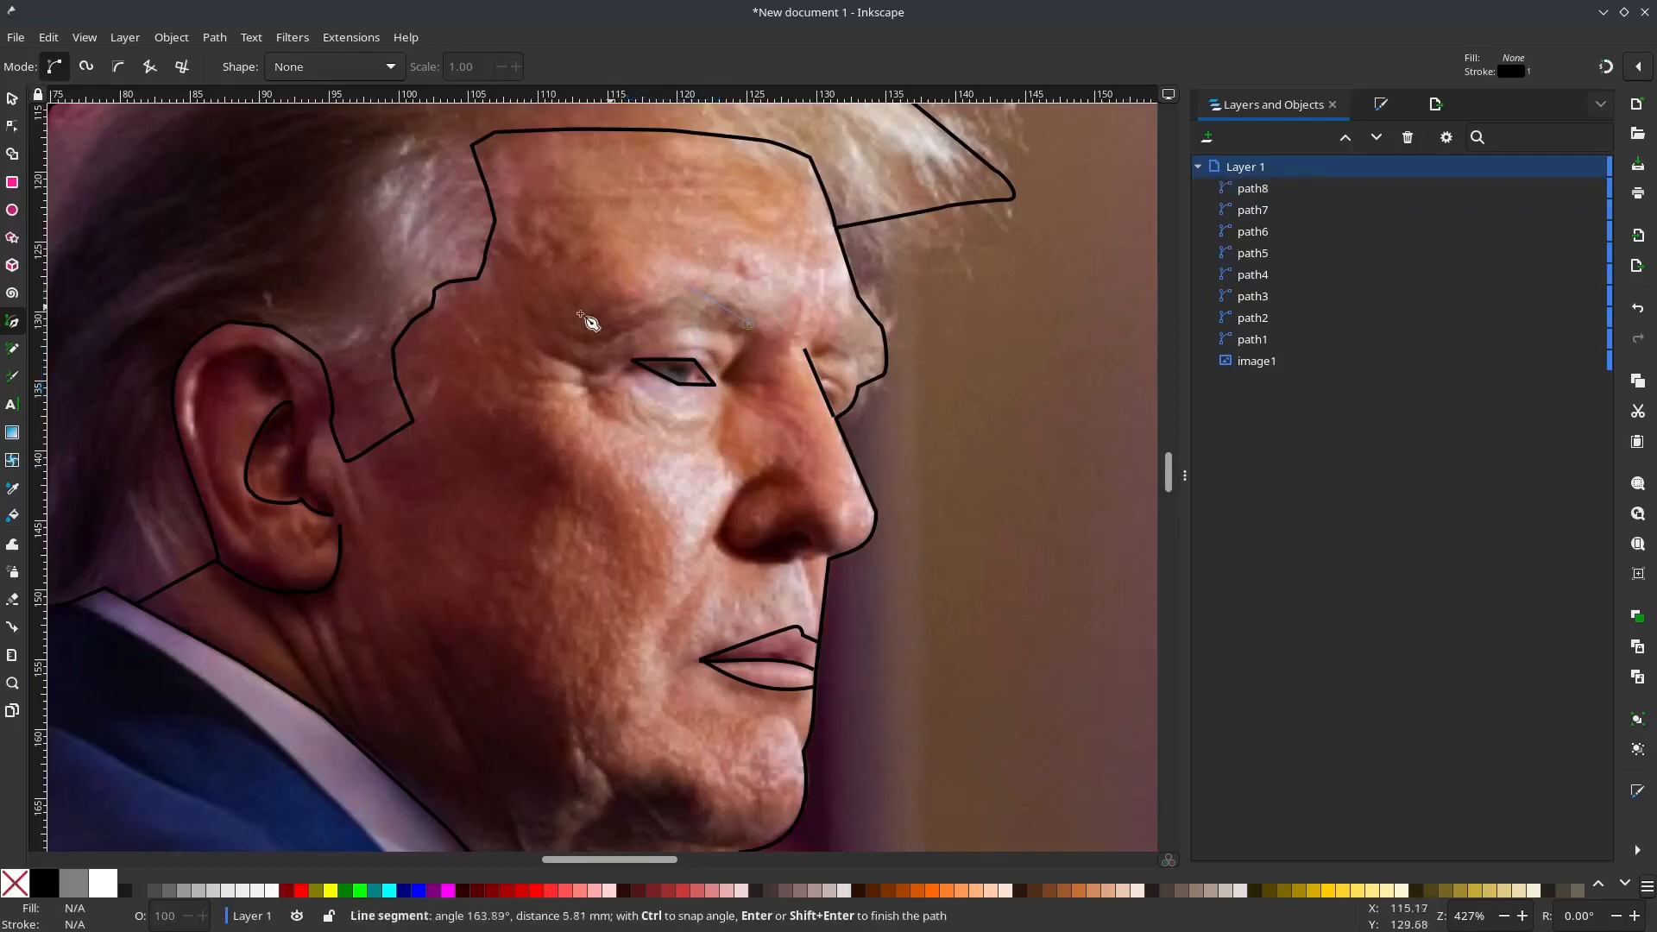
left_click(565, 332)
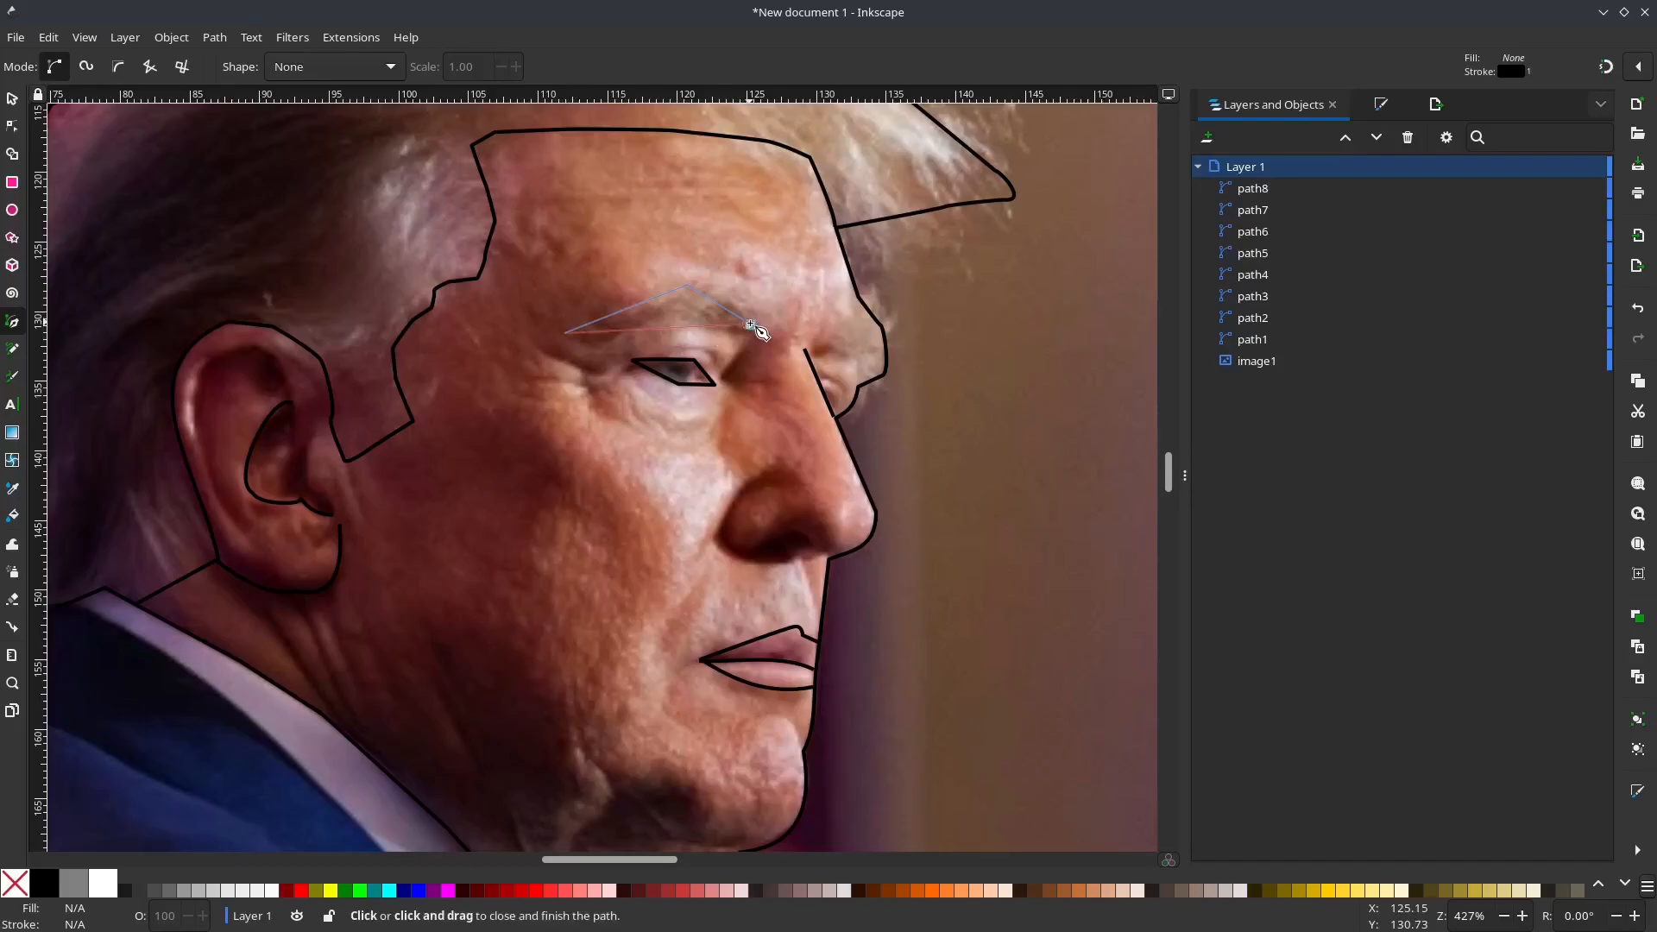
left_click(749, 325)
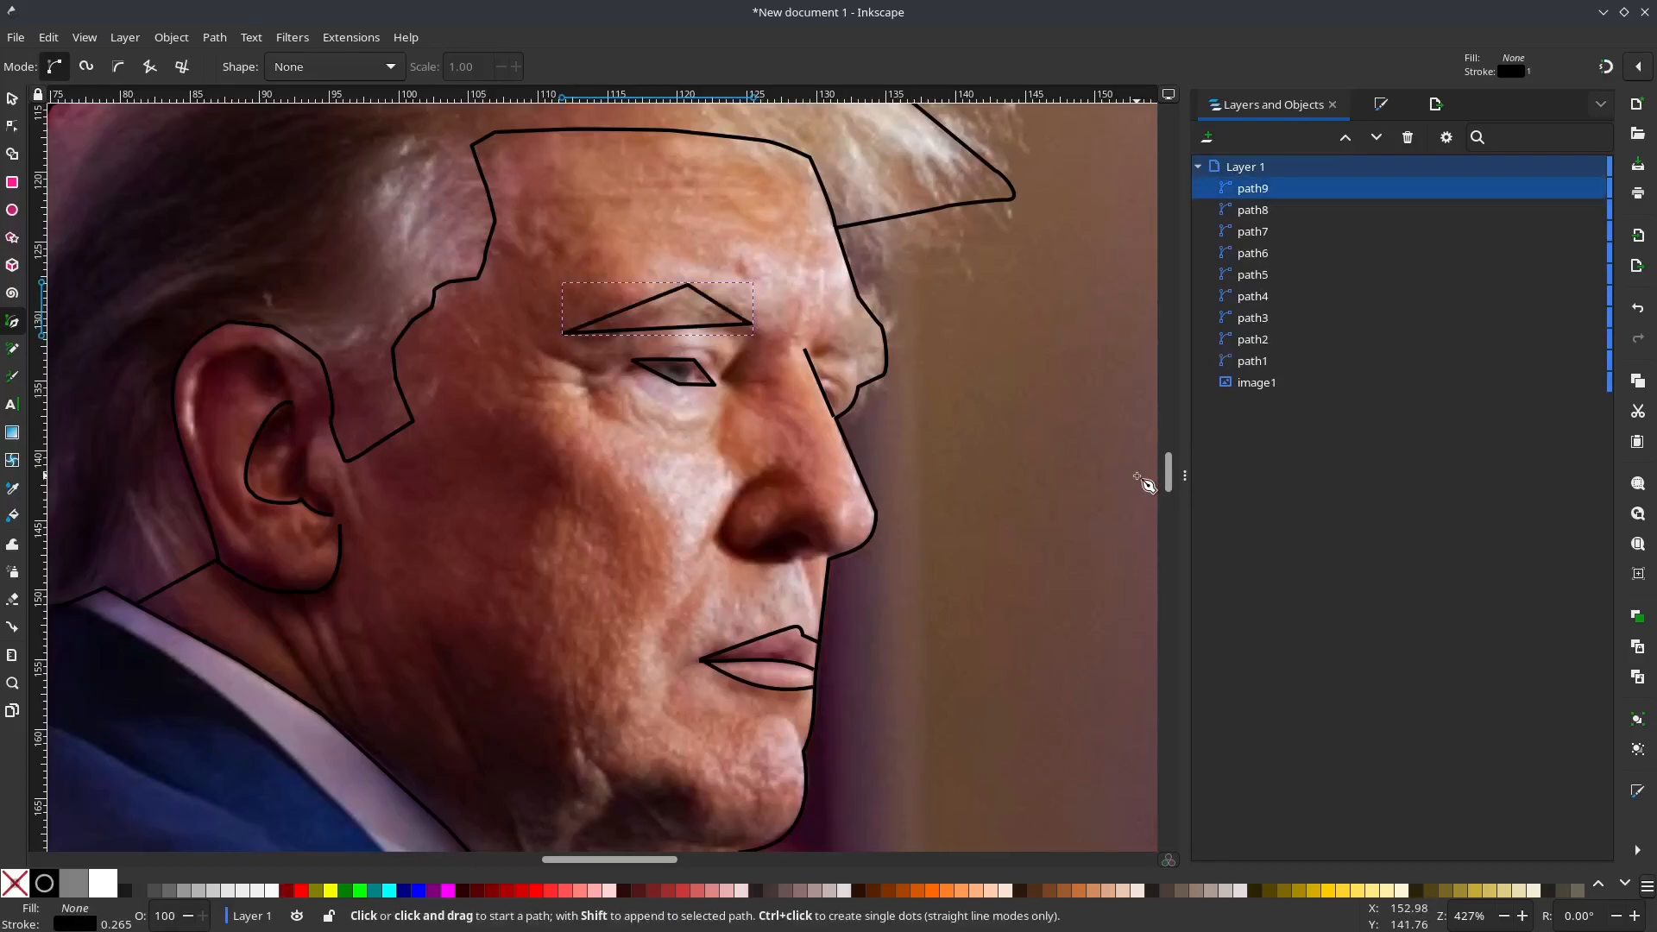
Step: Draw an open path around the nostril wing, from under the nose back and up over the nostril
left_click(791, 559)
left_click(717, 540)
left_click(742, 480)
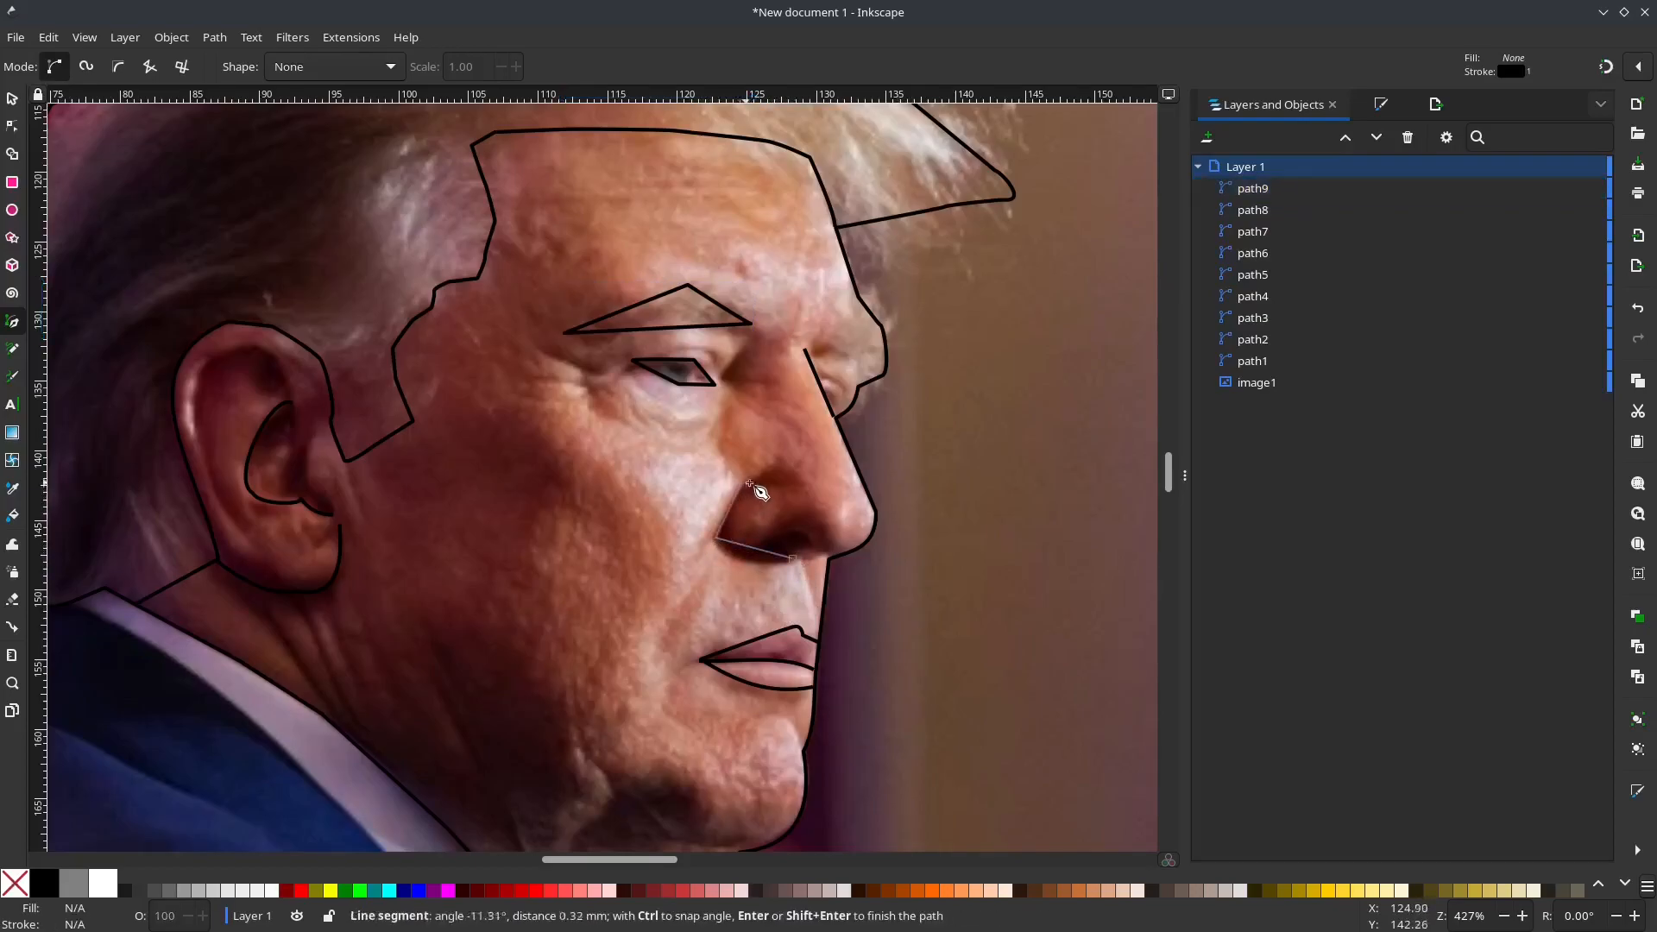
left_click(796, 471)
key("Return")
Step: Curve the lower edge of the eye path downward with a smooth bend, and bow its inner-corner edge inward
key("n")
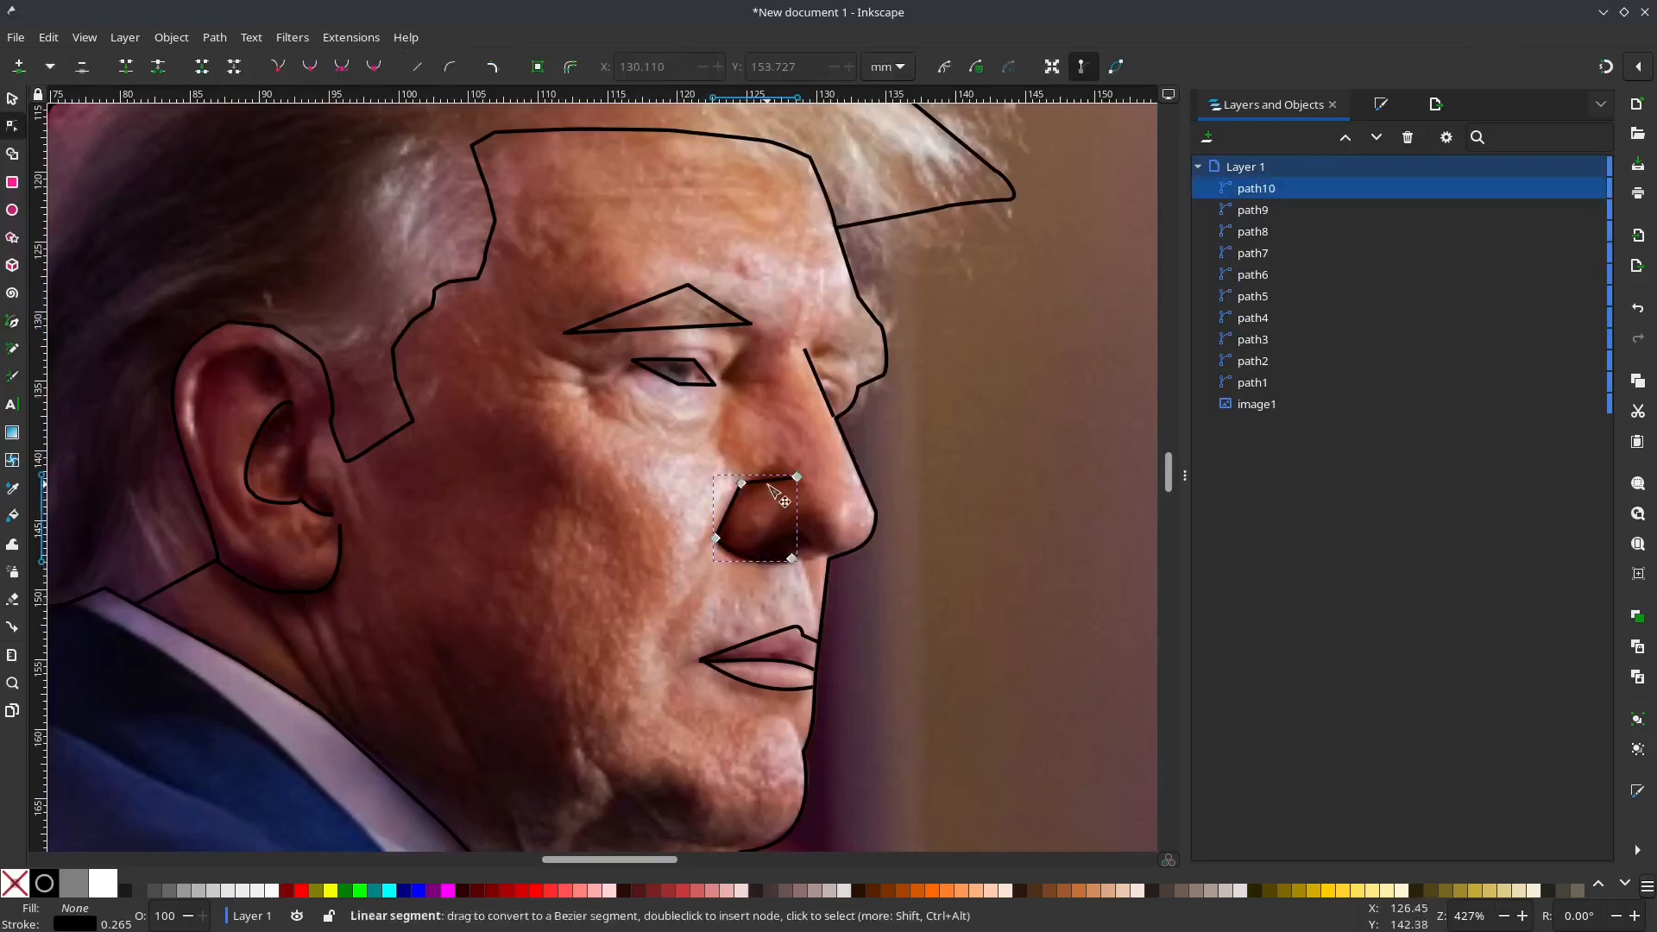
left_click(664, 380)
scroll(661, 382, "up", 5)
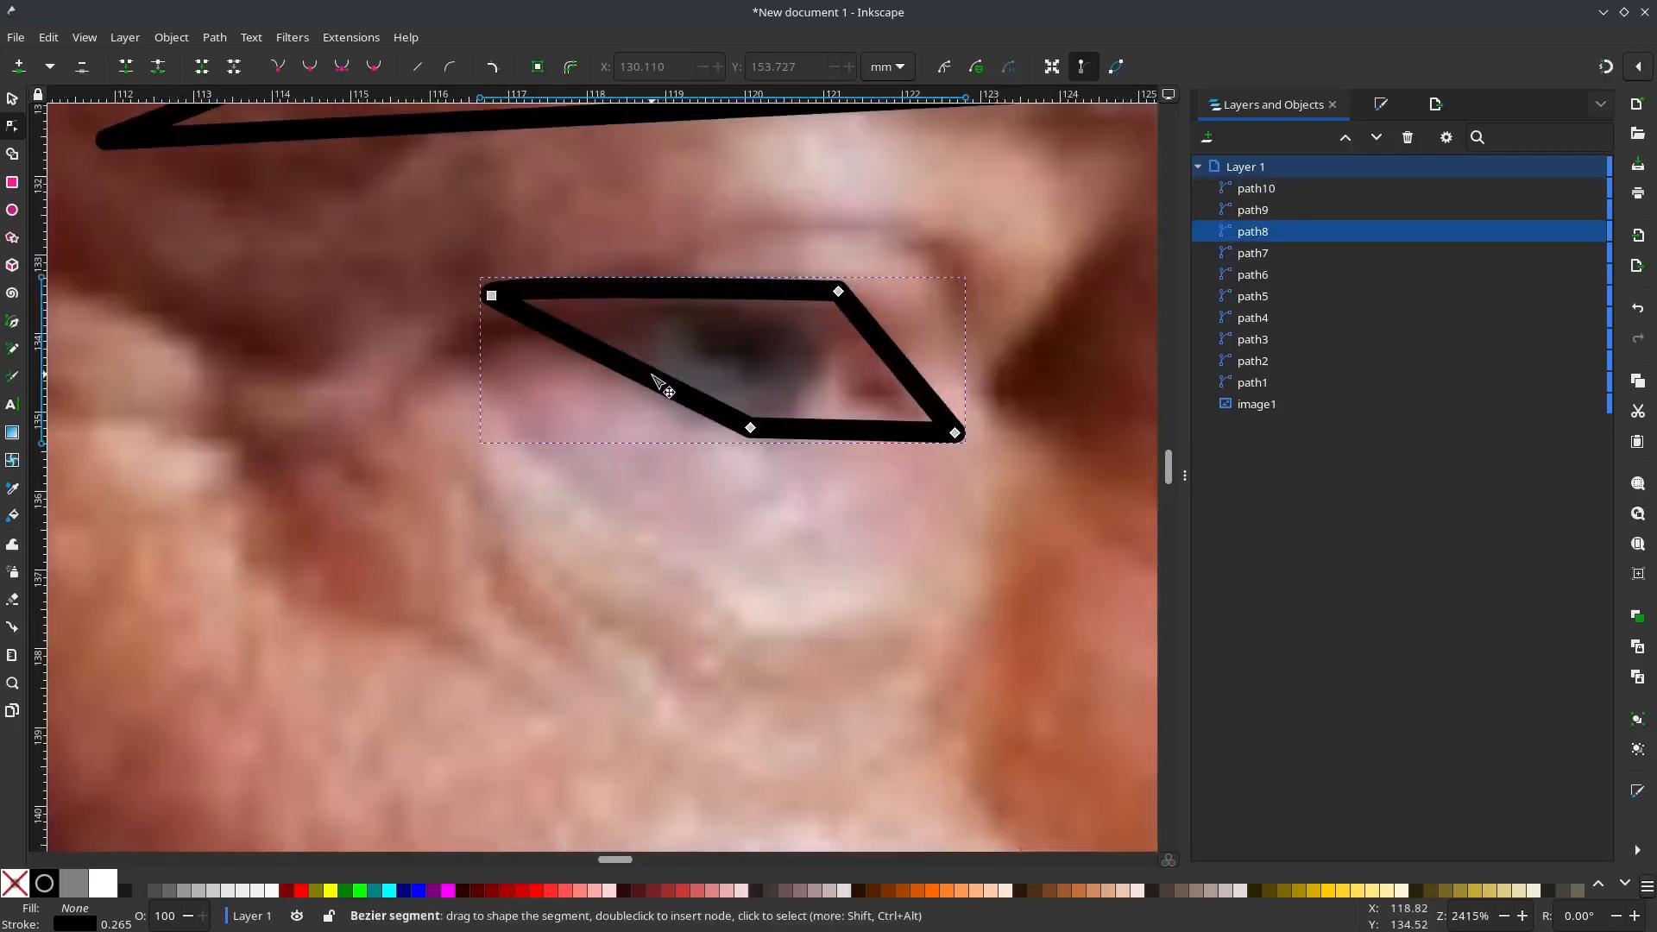
left_click_drag(653, 376, 650, 391)
left_click_drag(870, 429, 872, 437)
left_click(750, 428)
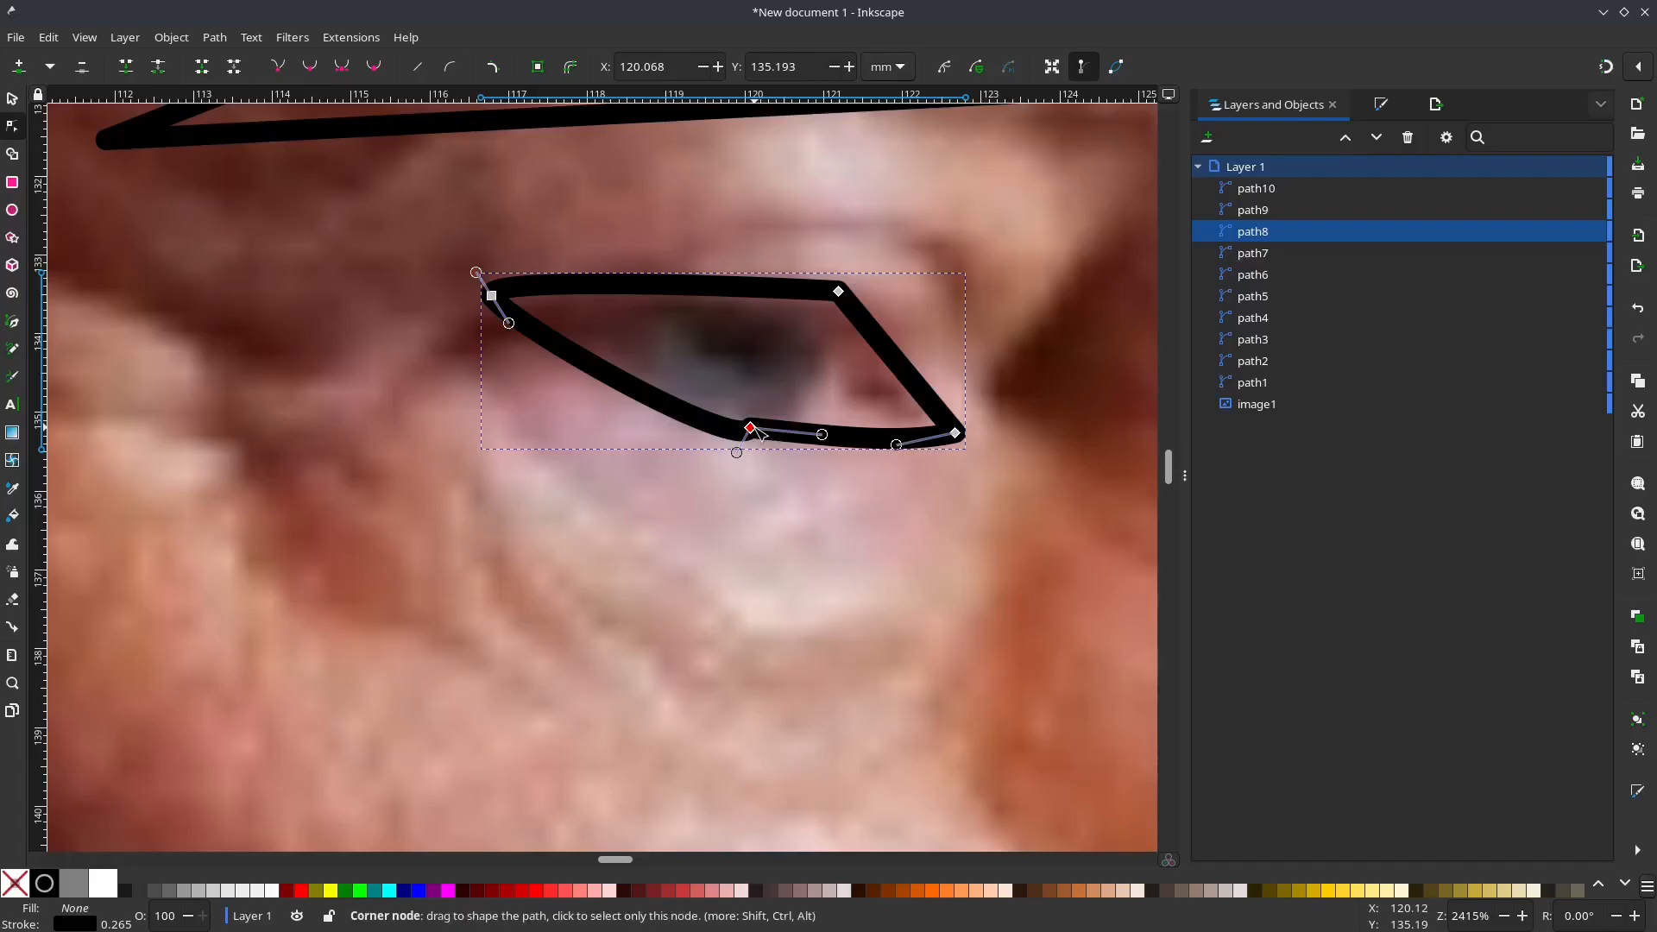
left_click_drag(821, 434, 680, 425)
left_click(897, 369)
left_click_drag(895, 366, 877, 369)
Step: Reshape the near eyebrow path with a sweeping outer edge, a rounded inner end and an upward-bowed bottom edge
scroll(1039, 372, "down", 3)
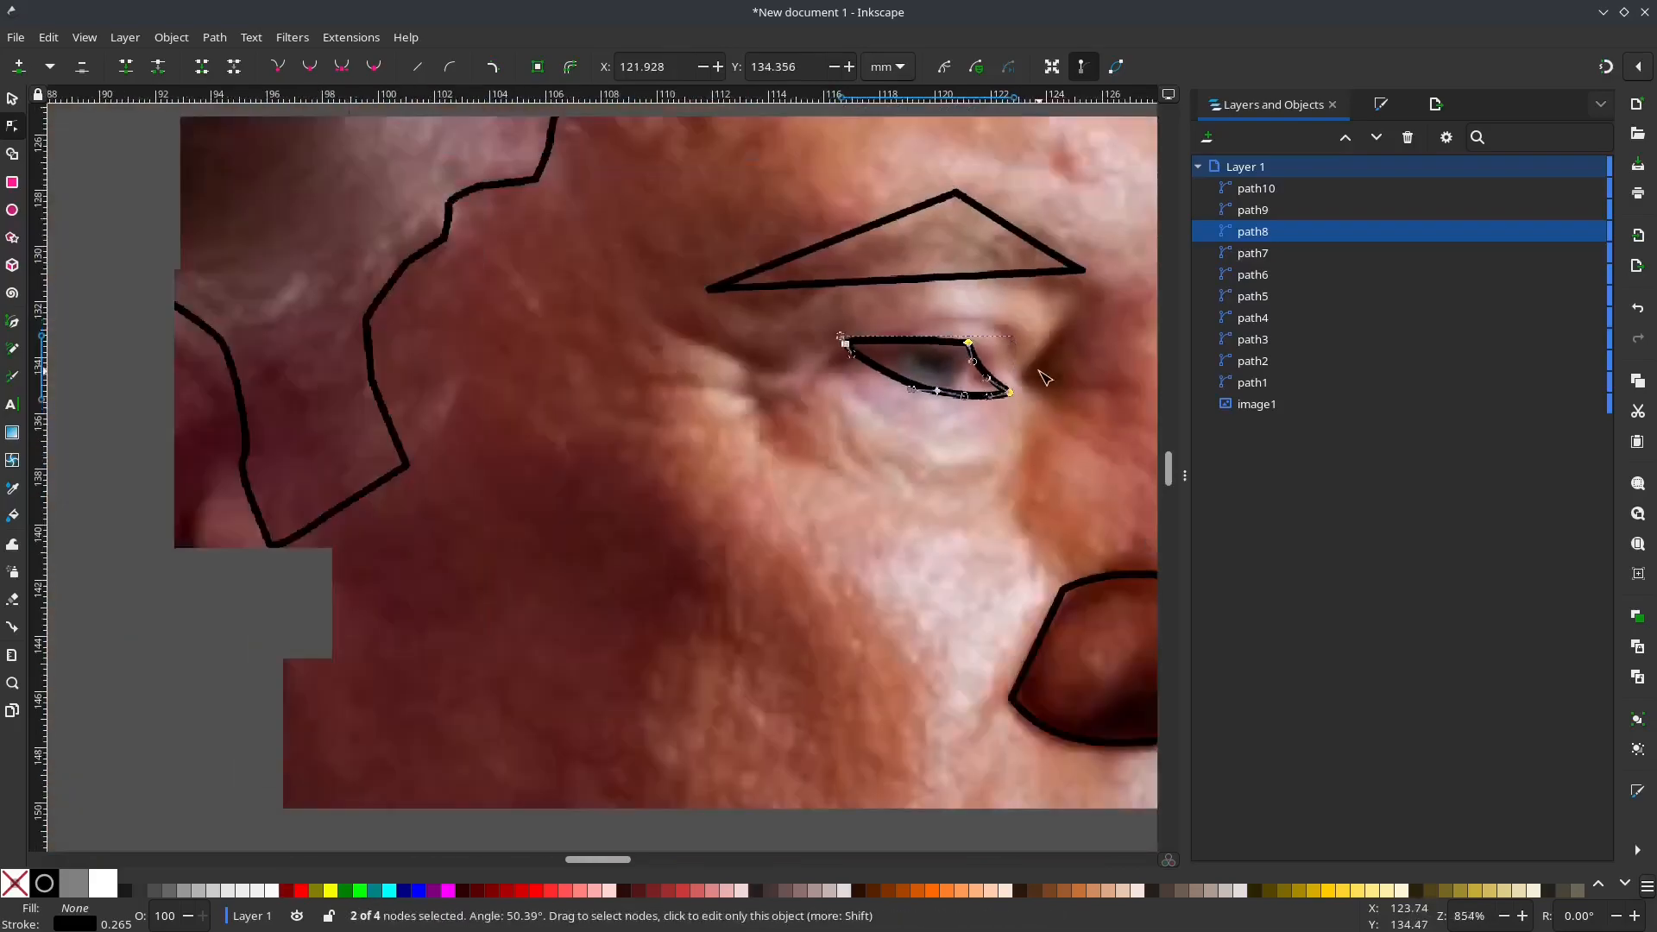
left_click_drag(1046, 458, 782, 531)
left_click(606, 334)
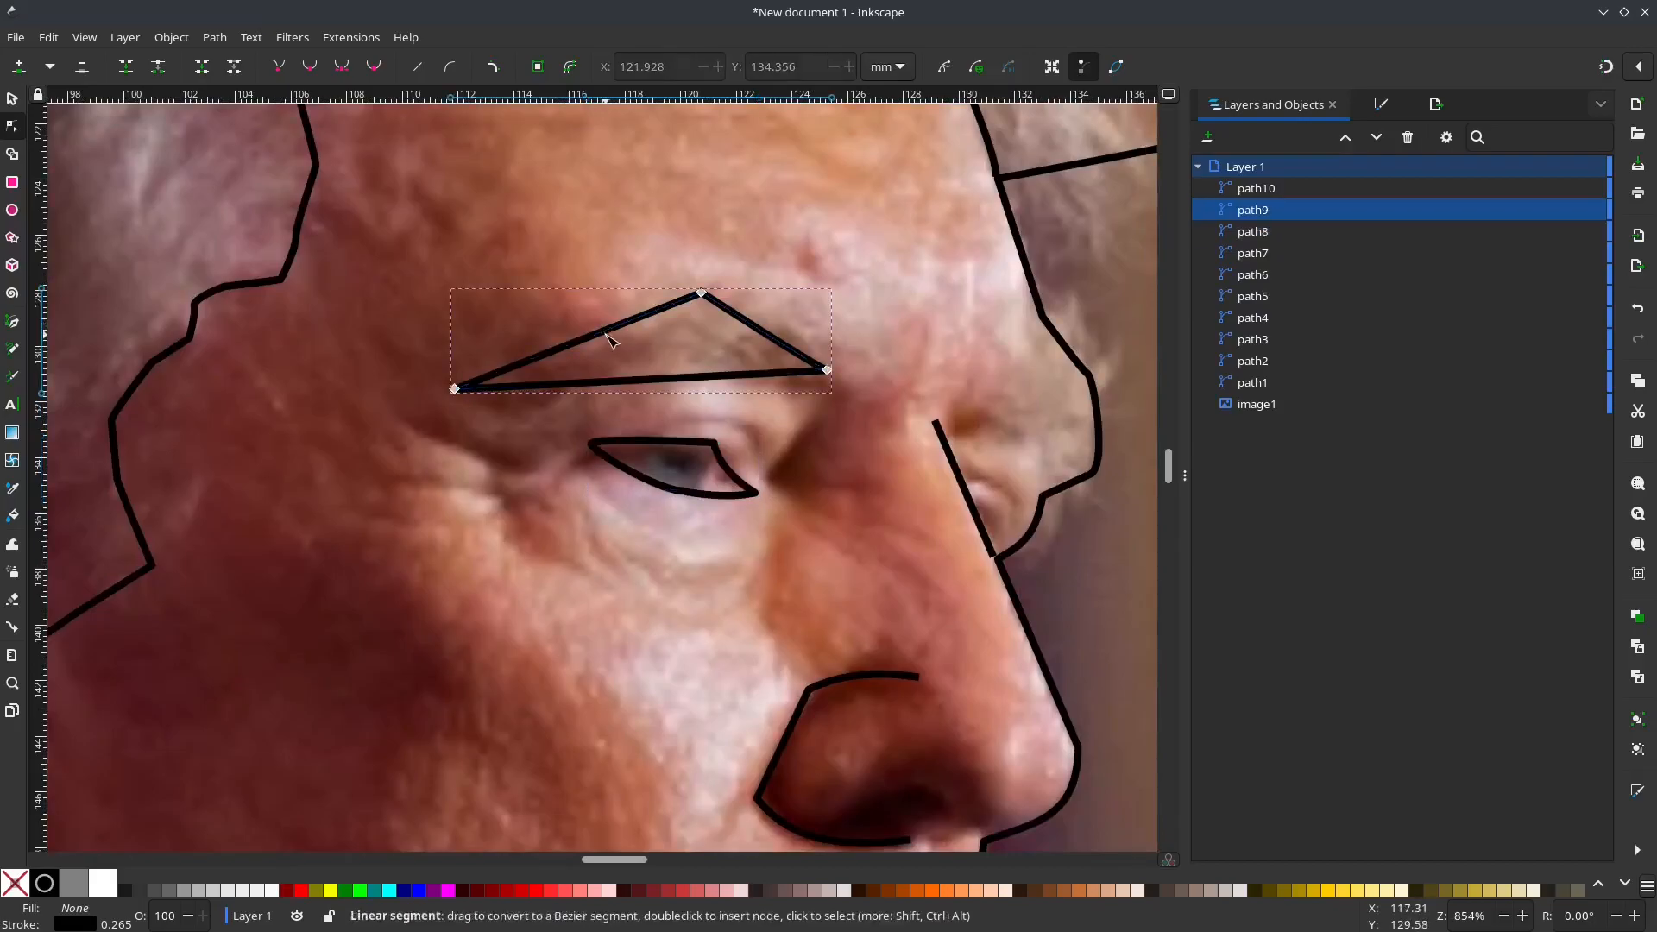
left_click_drag(607, 334, 604, 345)
left_click_drag(771, 337, 820, 332)
left_click_drag(754, 272, 767, 271)
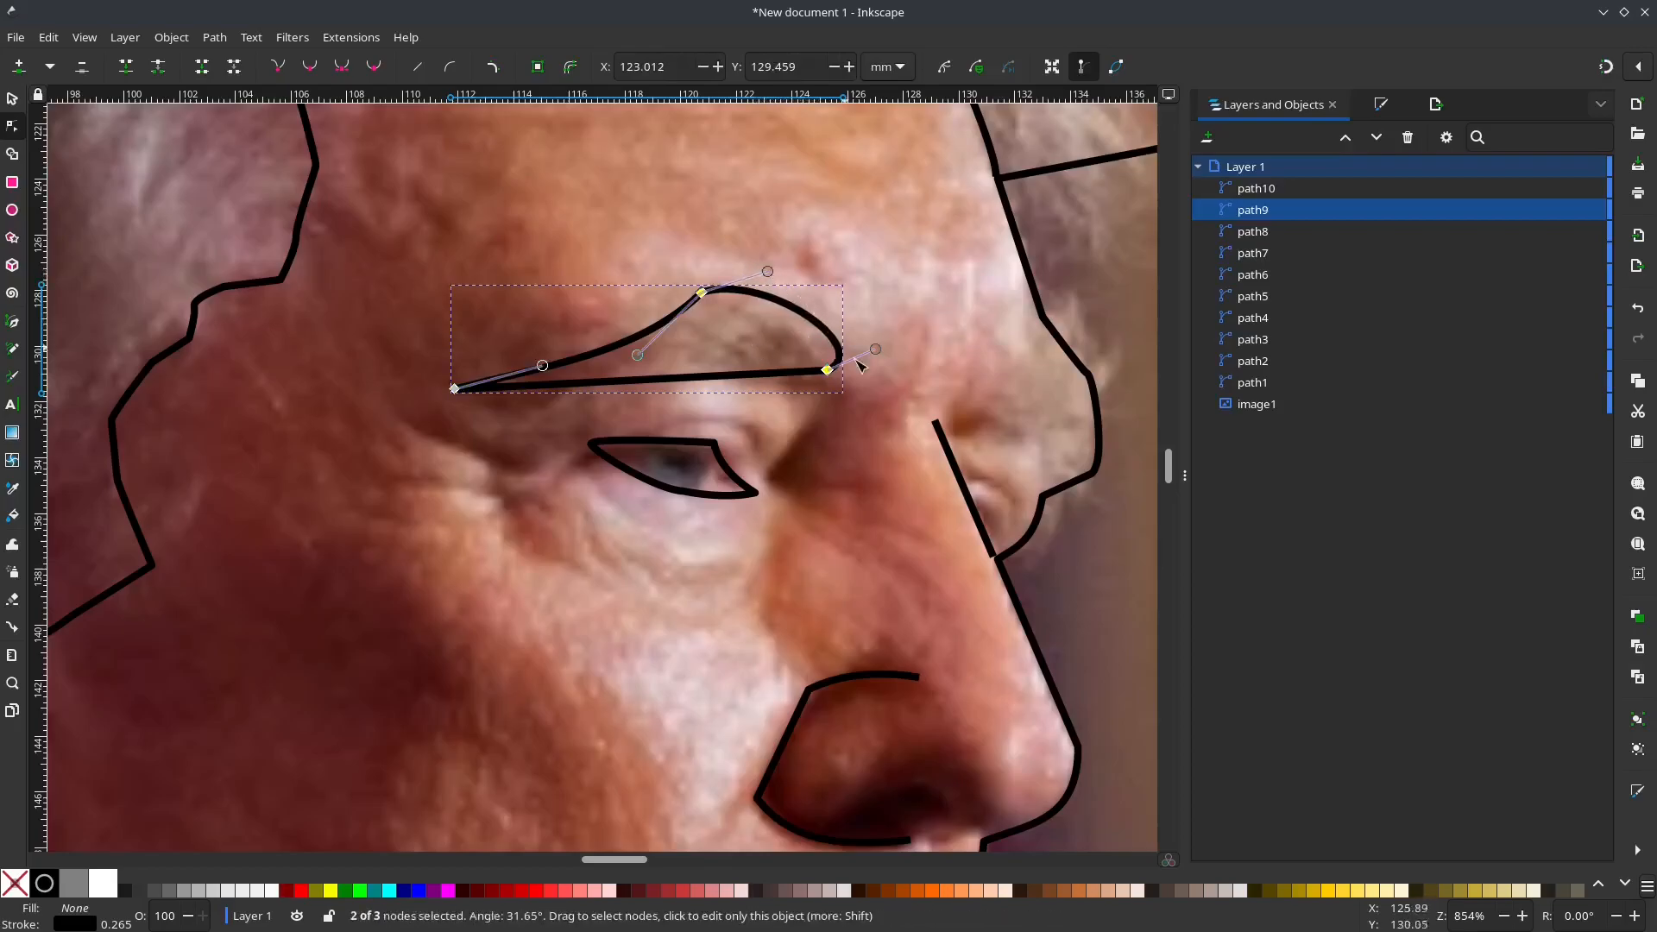
left_click_drag(875, 349, 850, 349)
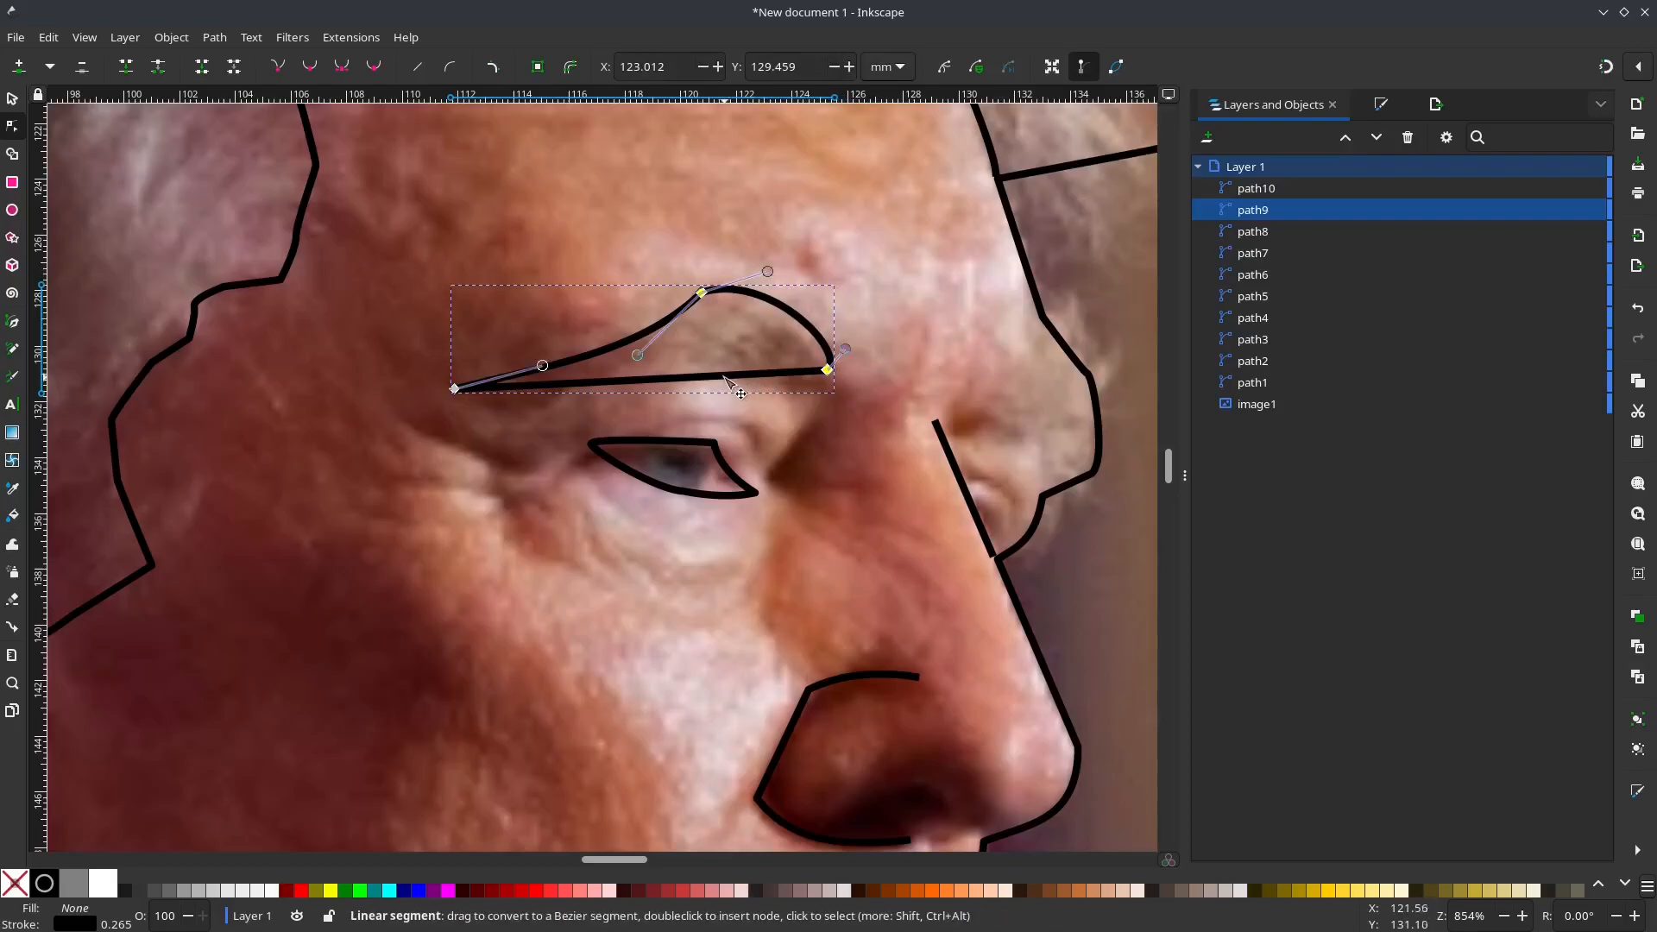
left_click_drag(729, 375, 717, 360)
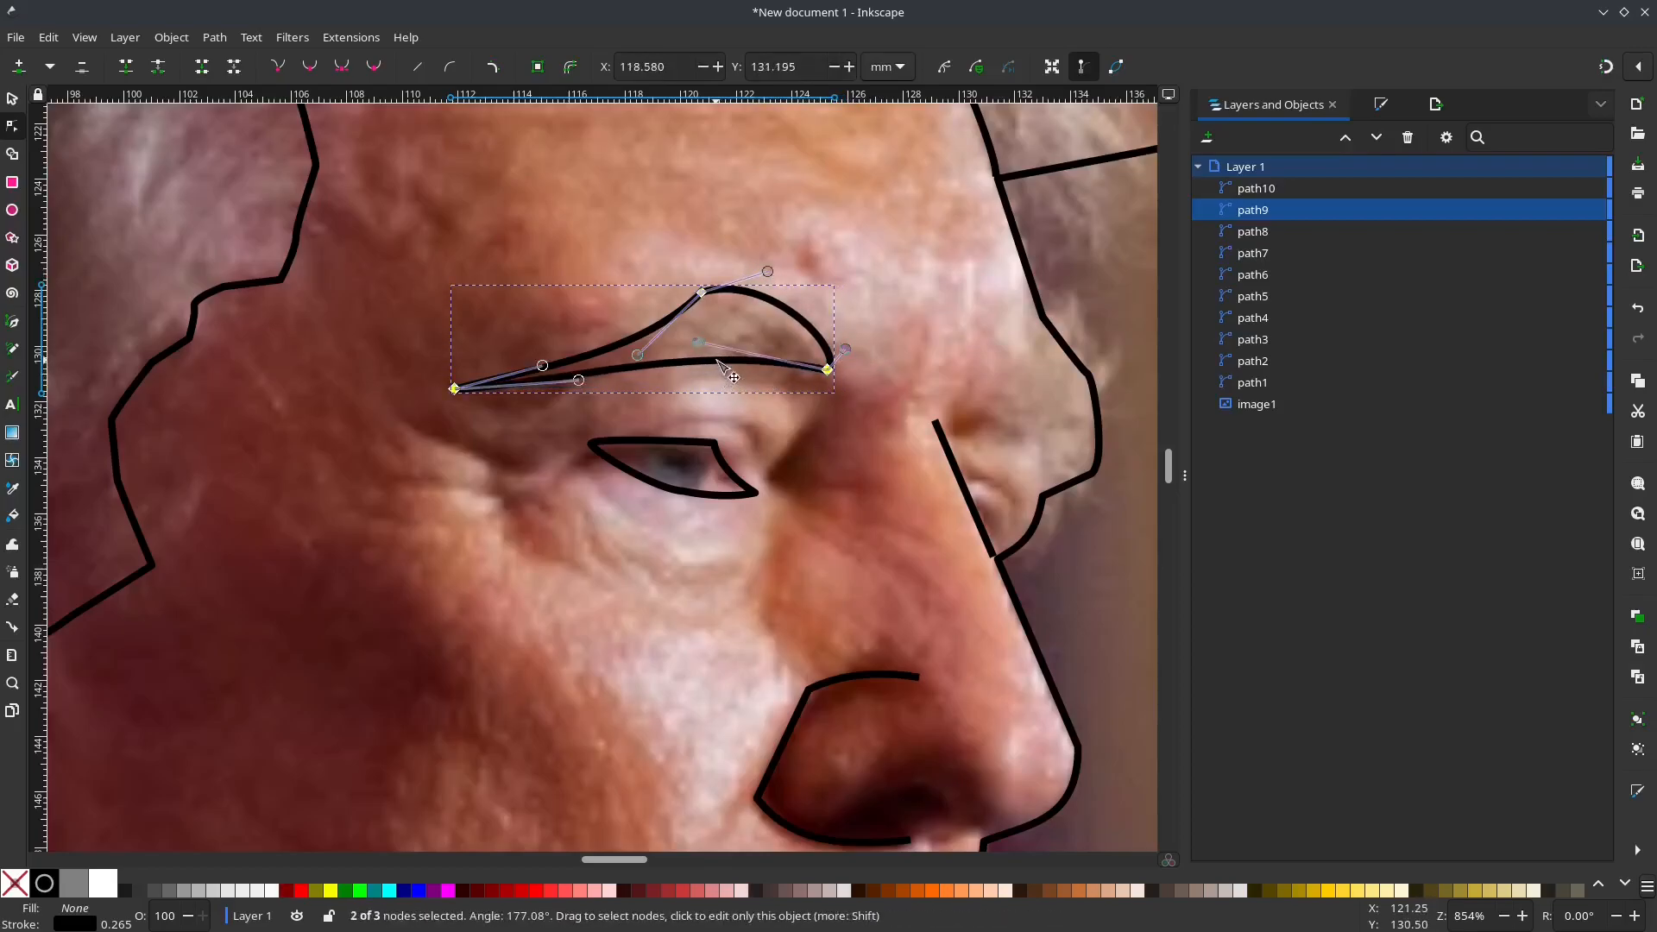
left_click(823, 461)
Step: Hide the photo to review the line art of the whole head, and show it again
scroll(859, 495, "down", 1)
scroll(991, 540, "down", 1)
scroll(759, 583, "down", 2)
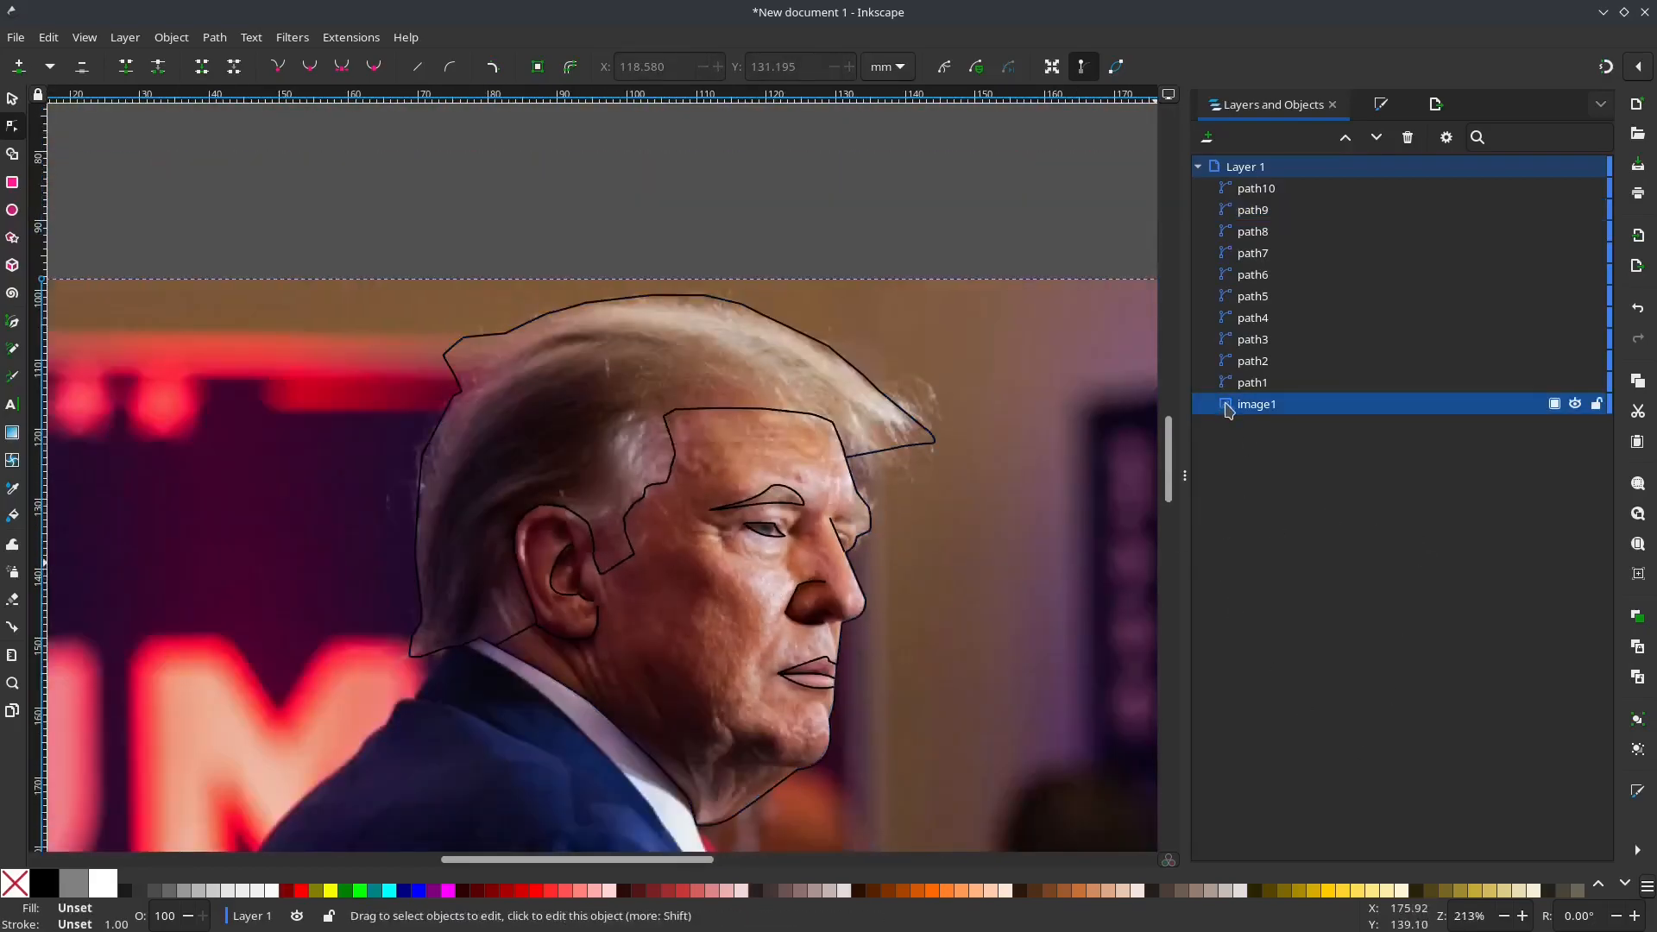
left_click(1577, 405)
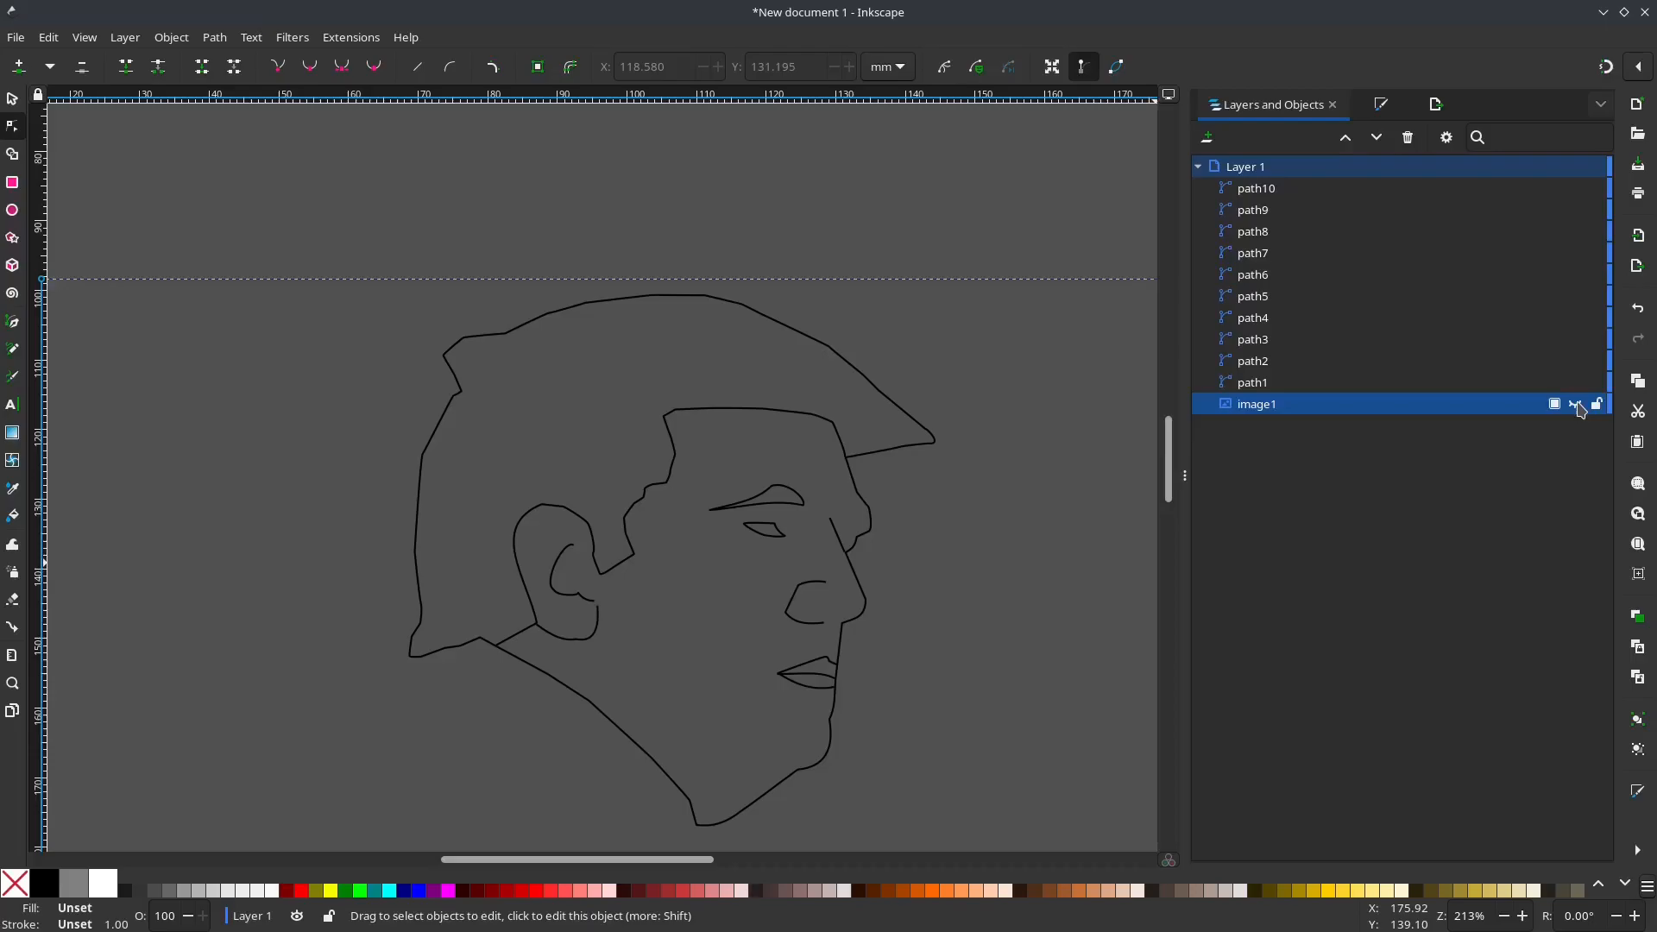
left_click(1578, 406)
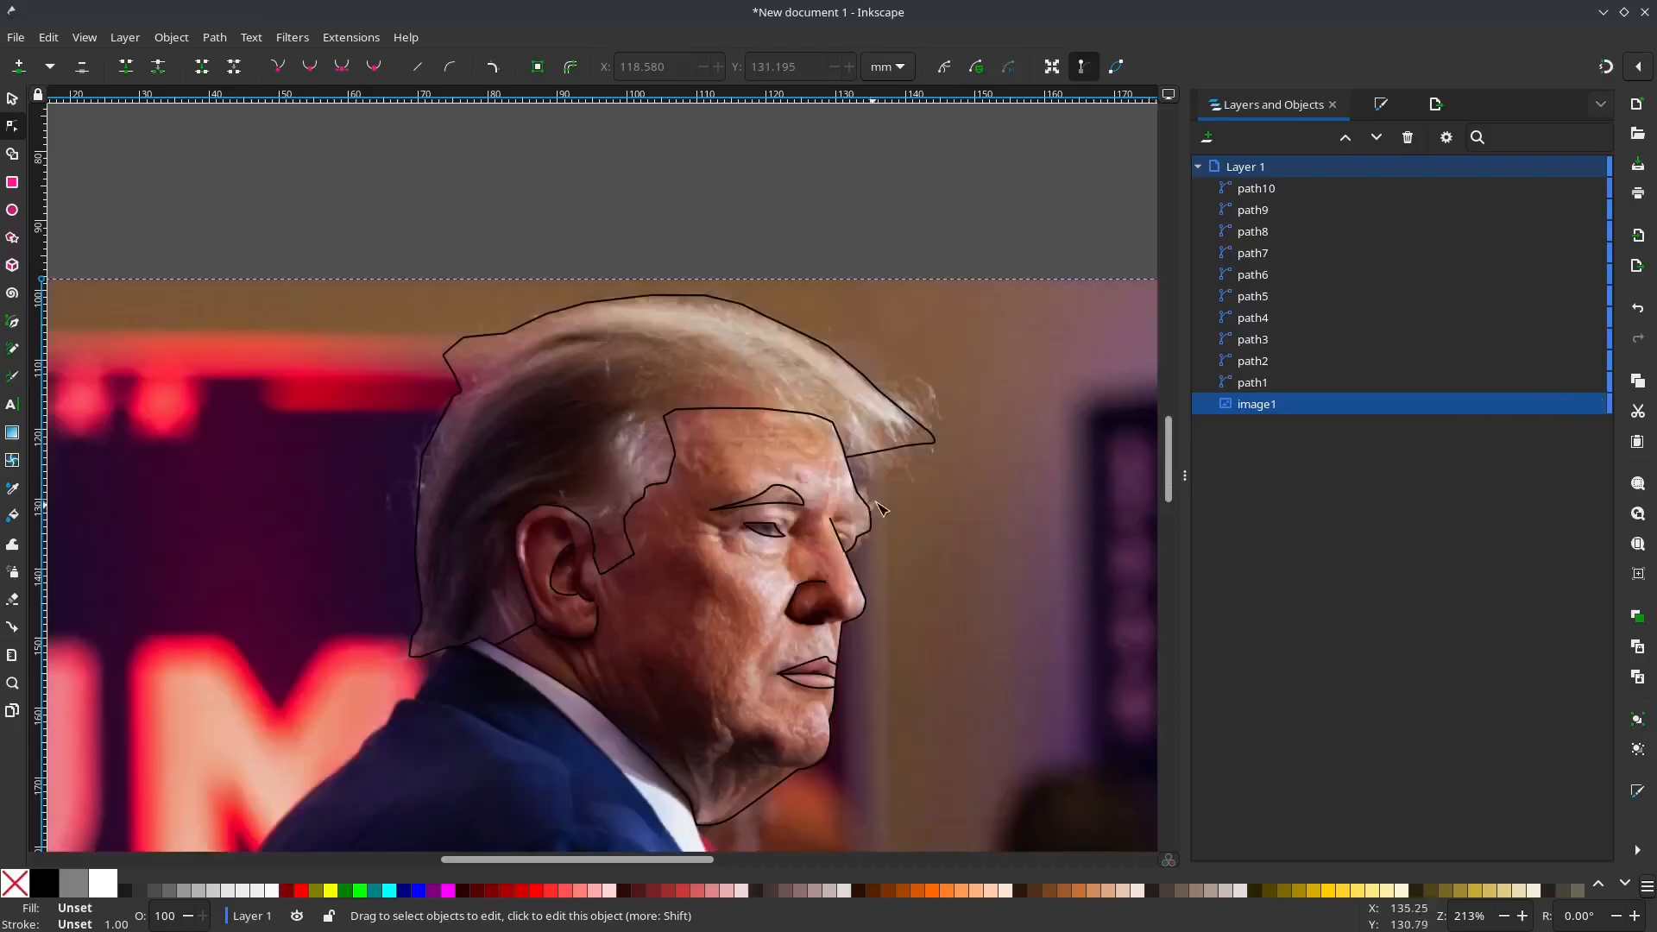
scroll(859, 556, "up", 3)
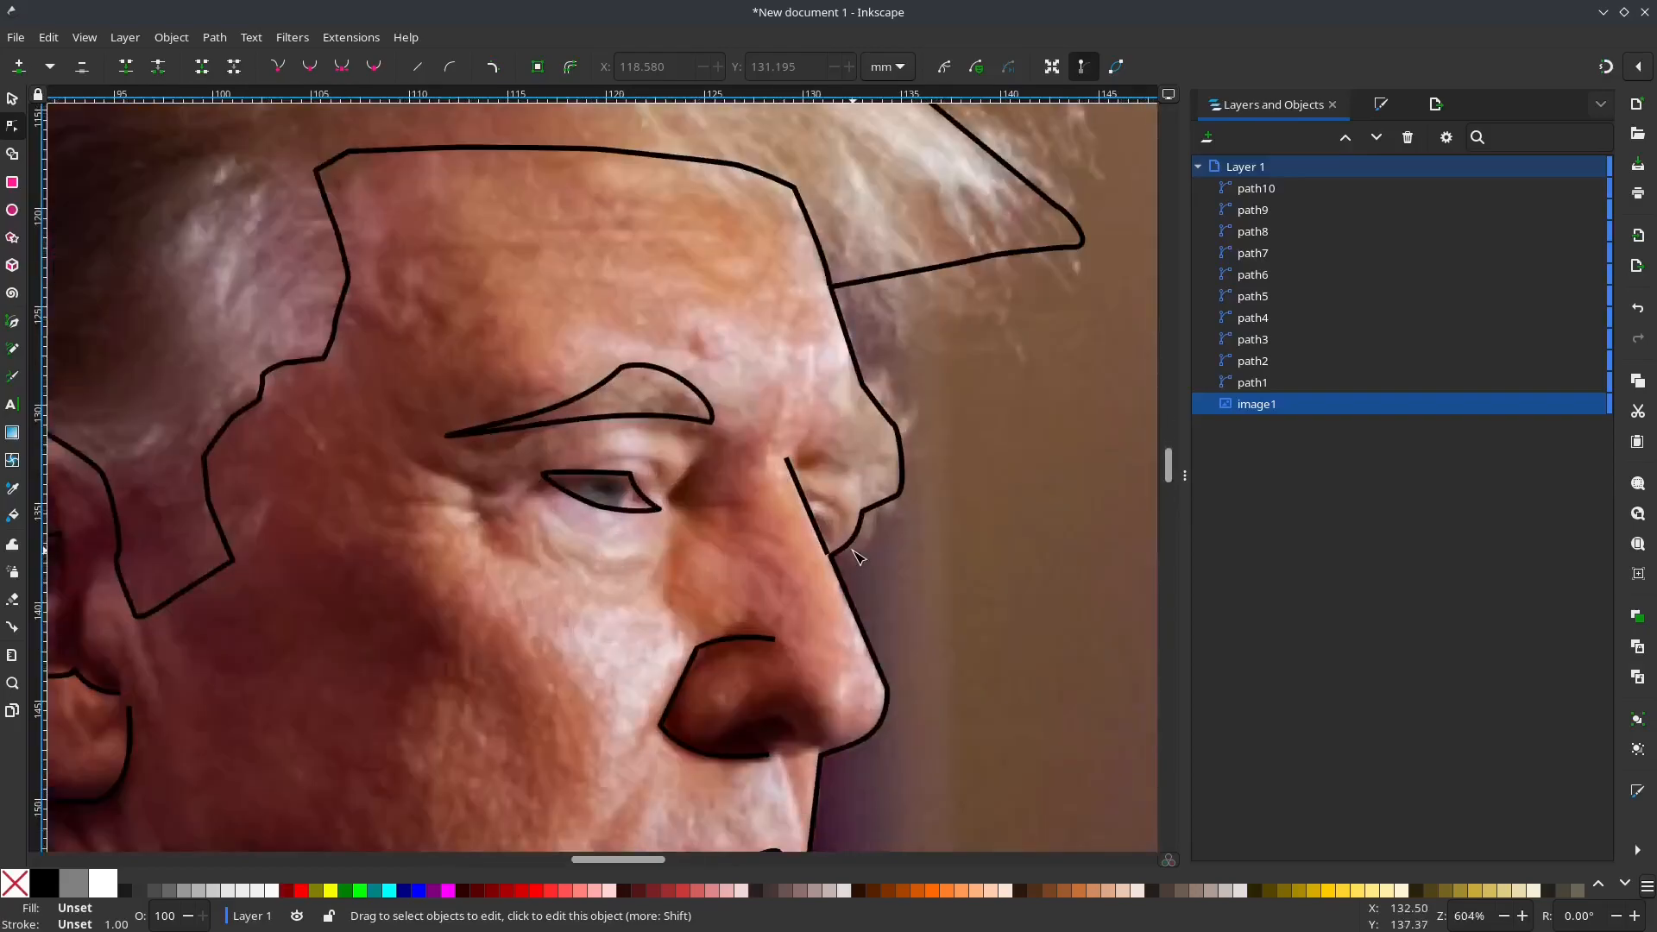
key("b")
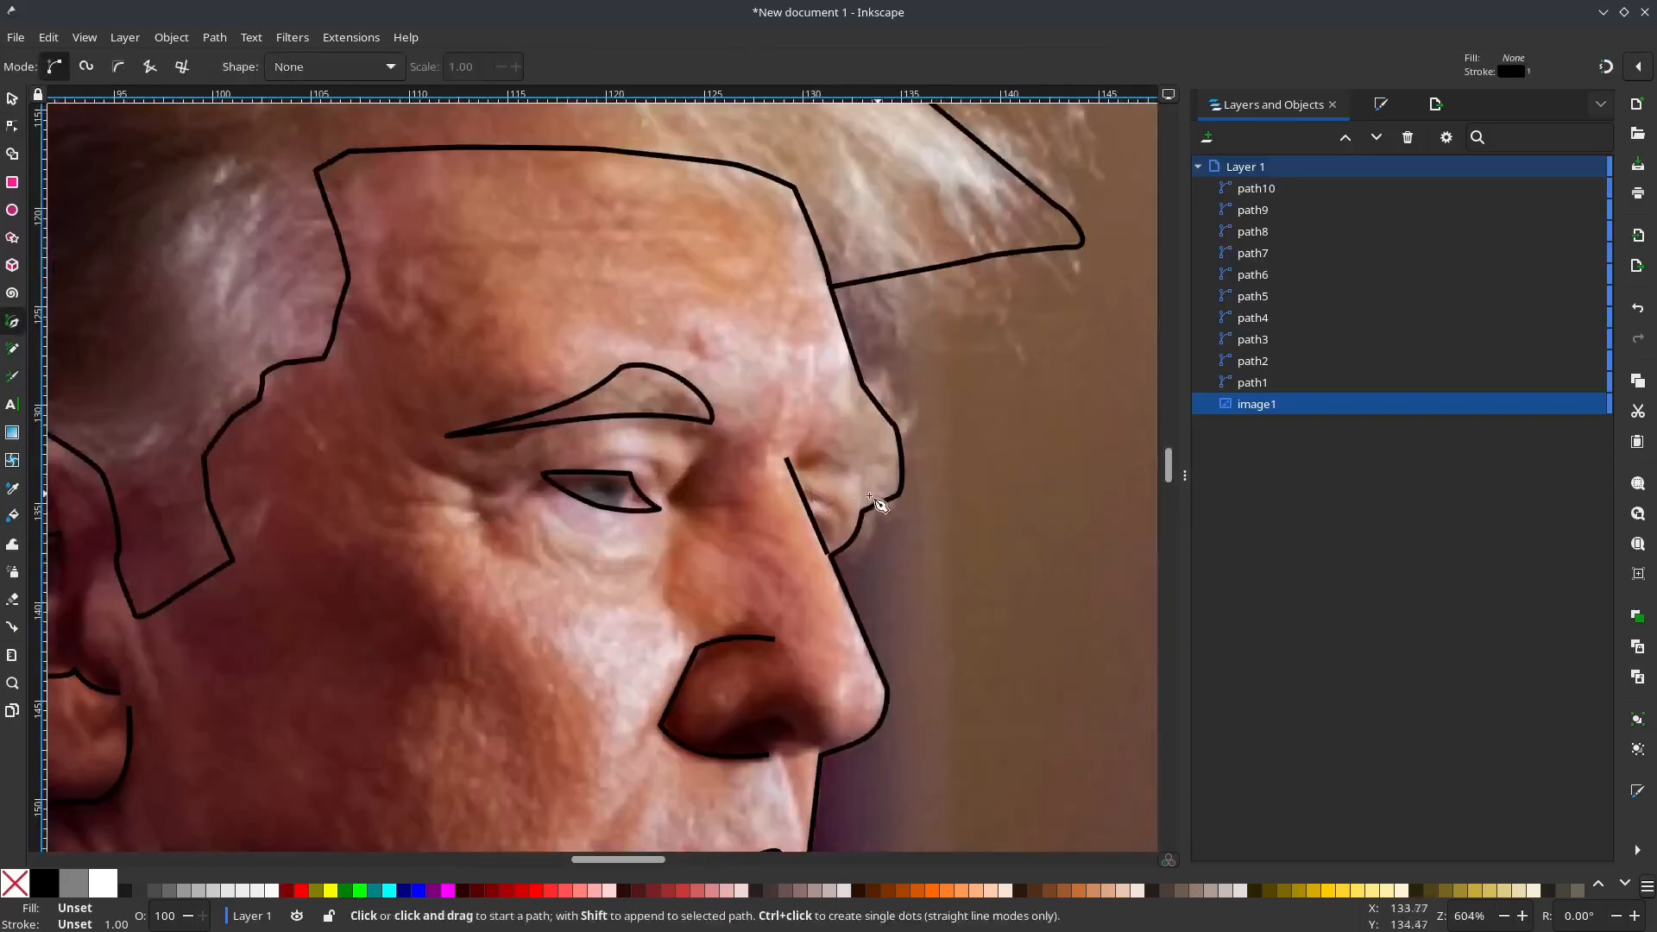
left_click(805, 458)
left_click(863, 397)
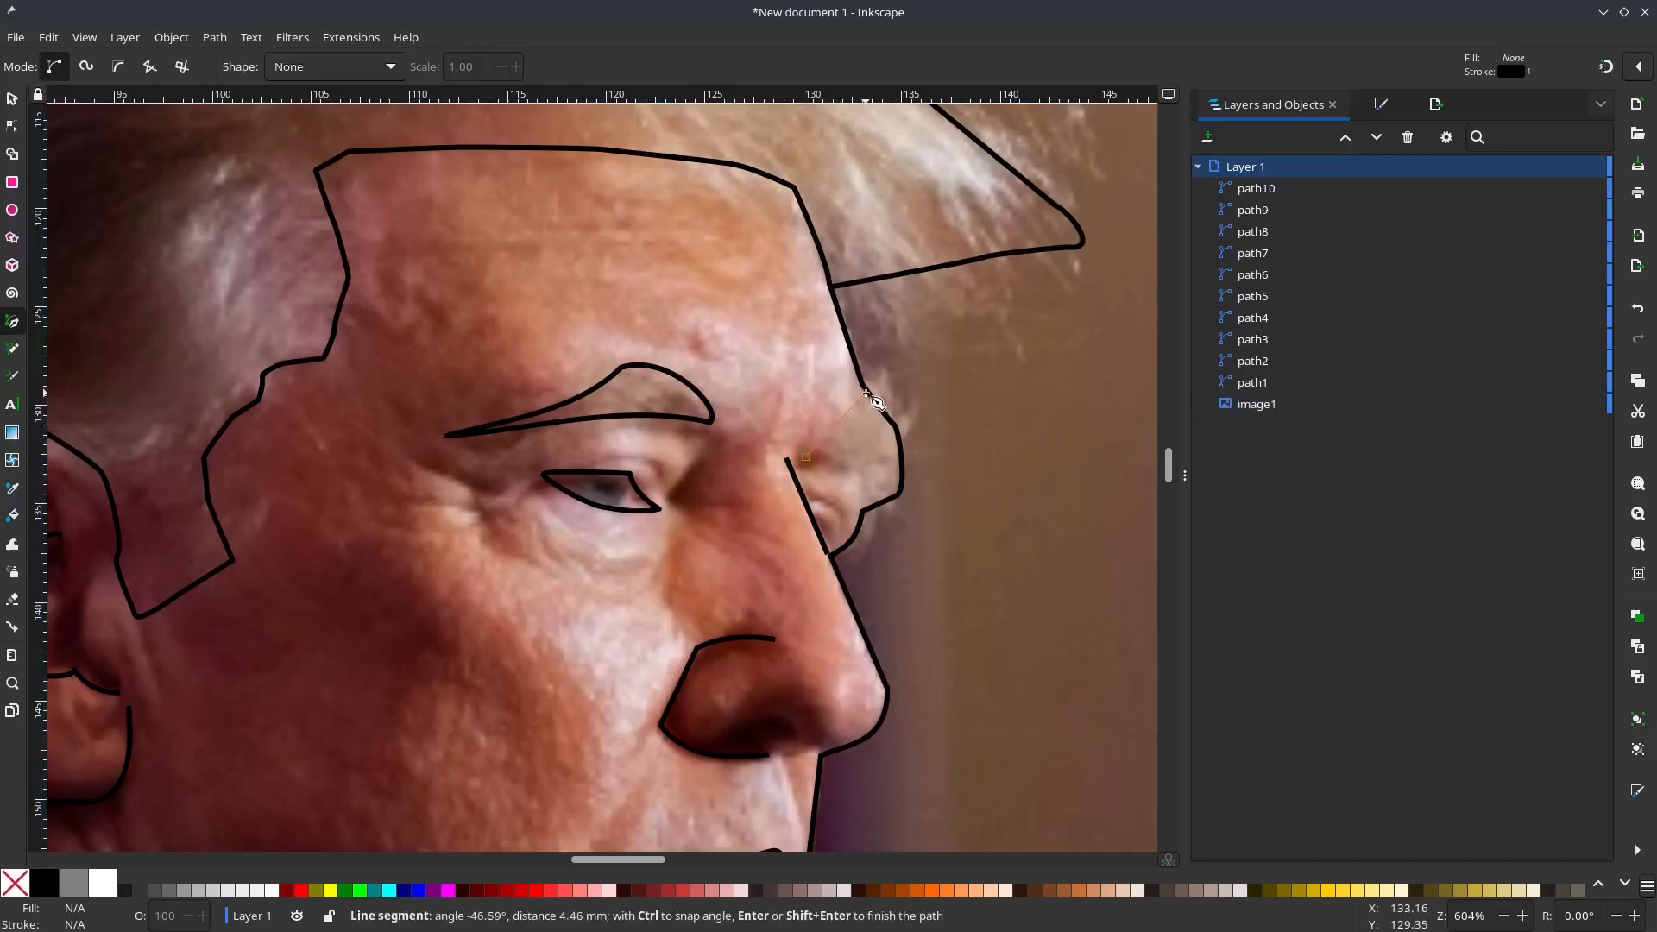
key("Escape")
left_click_drag(876, 503, 889, 509)
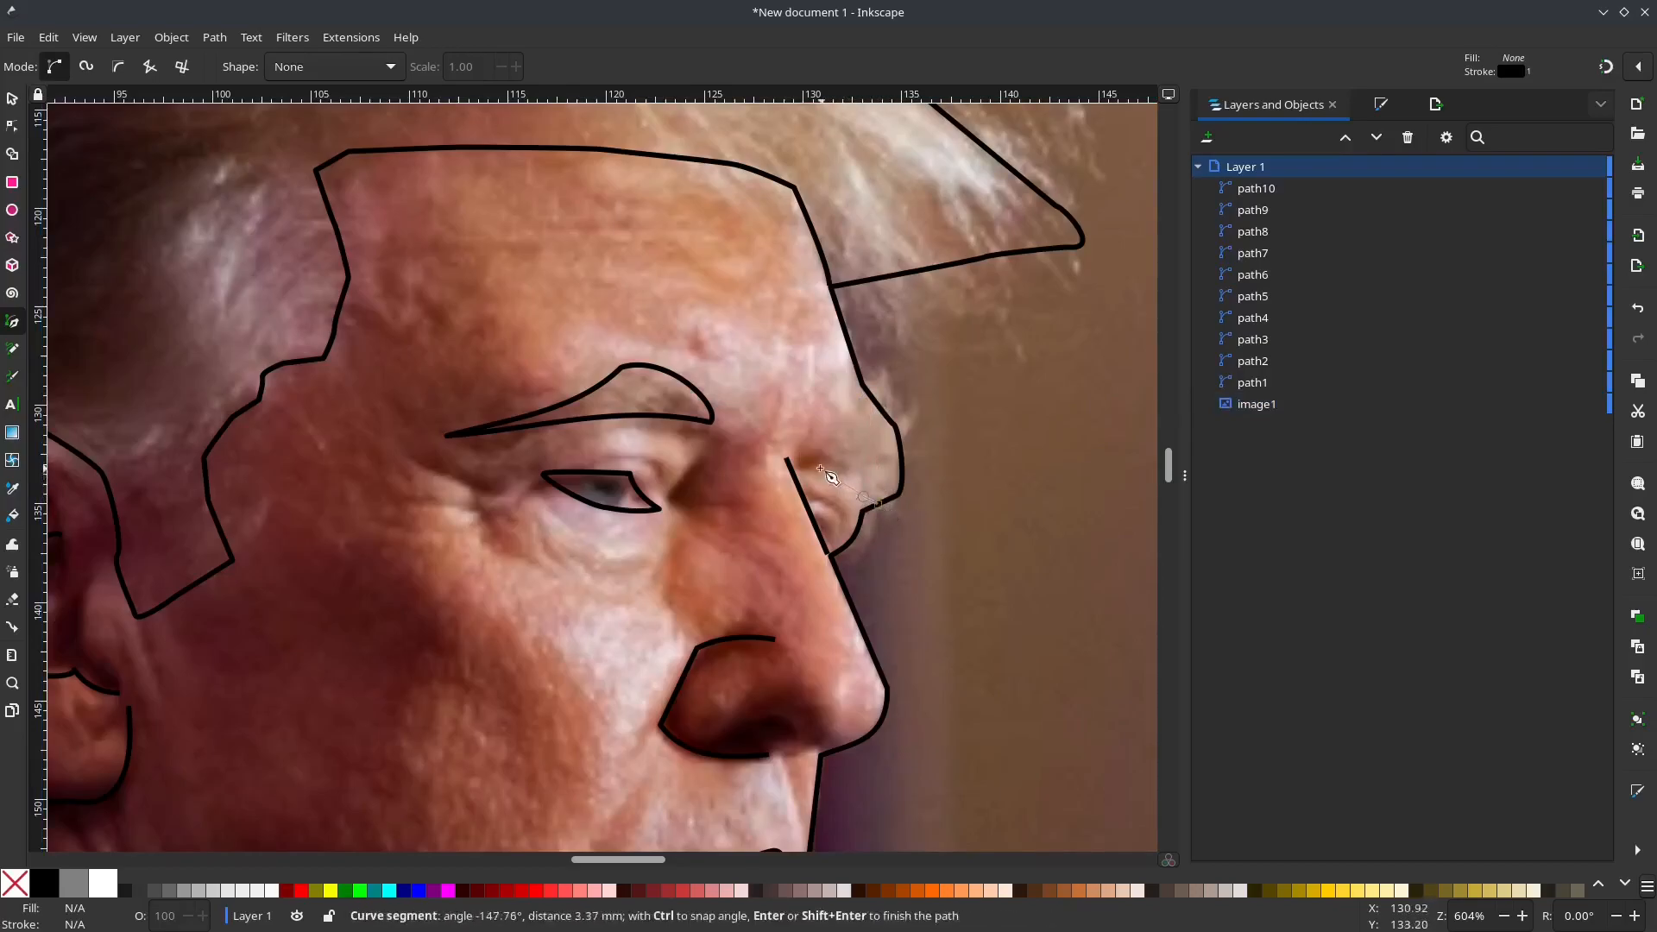
key("Escape")
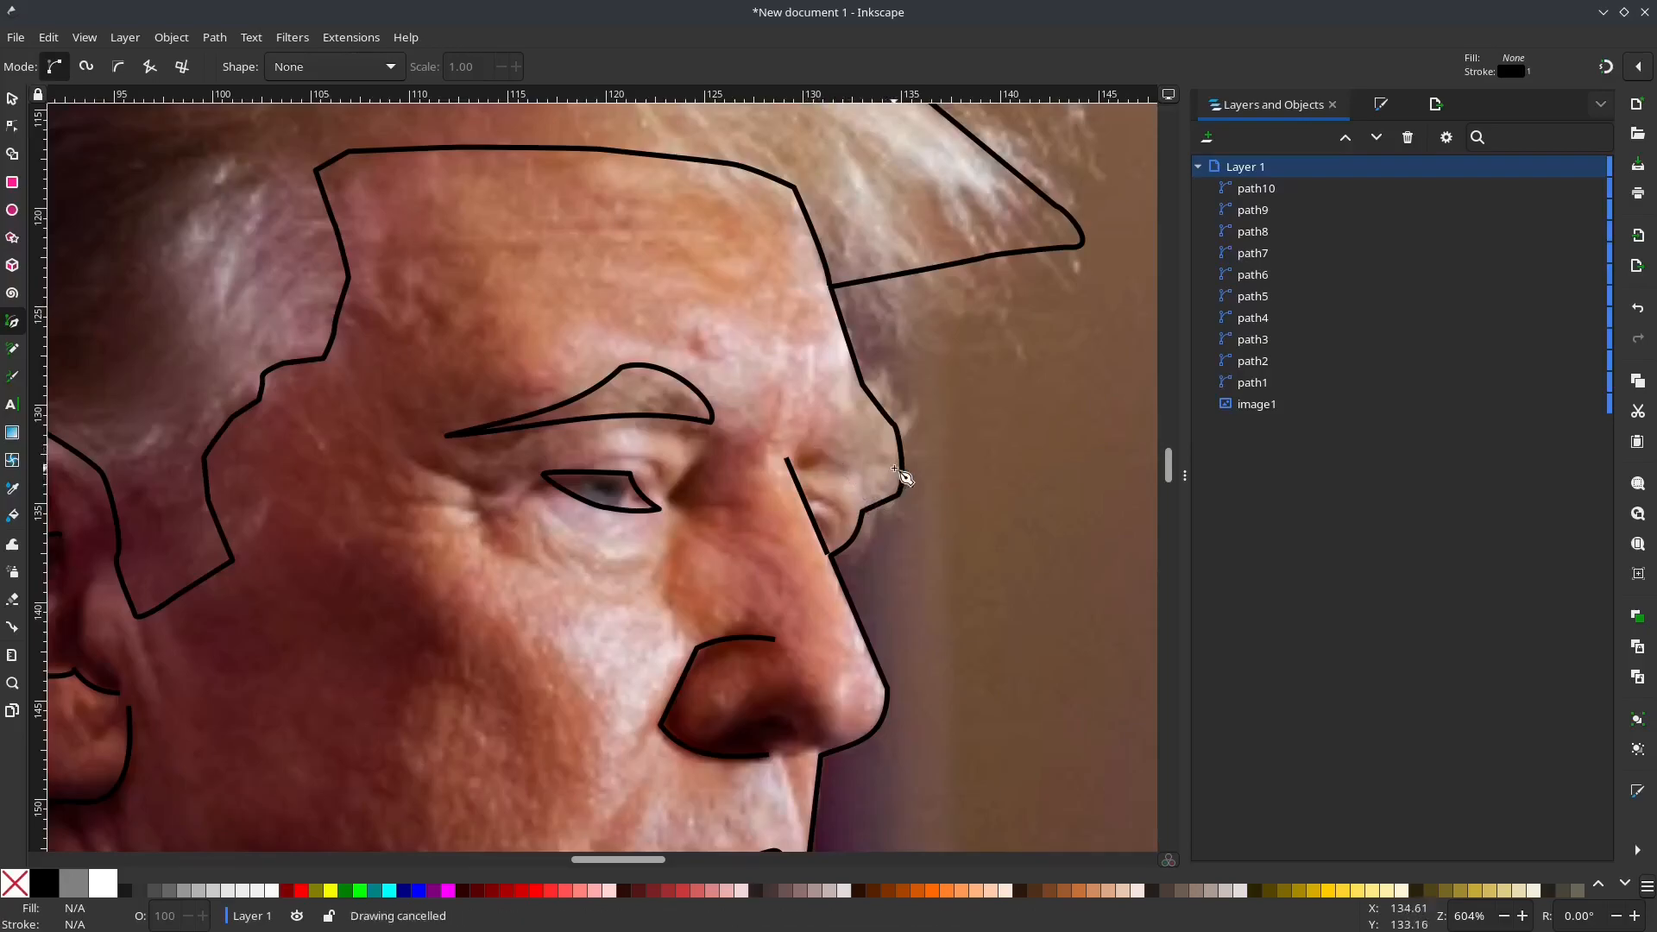
Step: Draw an open three-node path for the far eyebrow, pointing at the nose bridge with both ends on the face outline
left_click(809, 460)
left_click(879, 407)
key("Return")
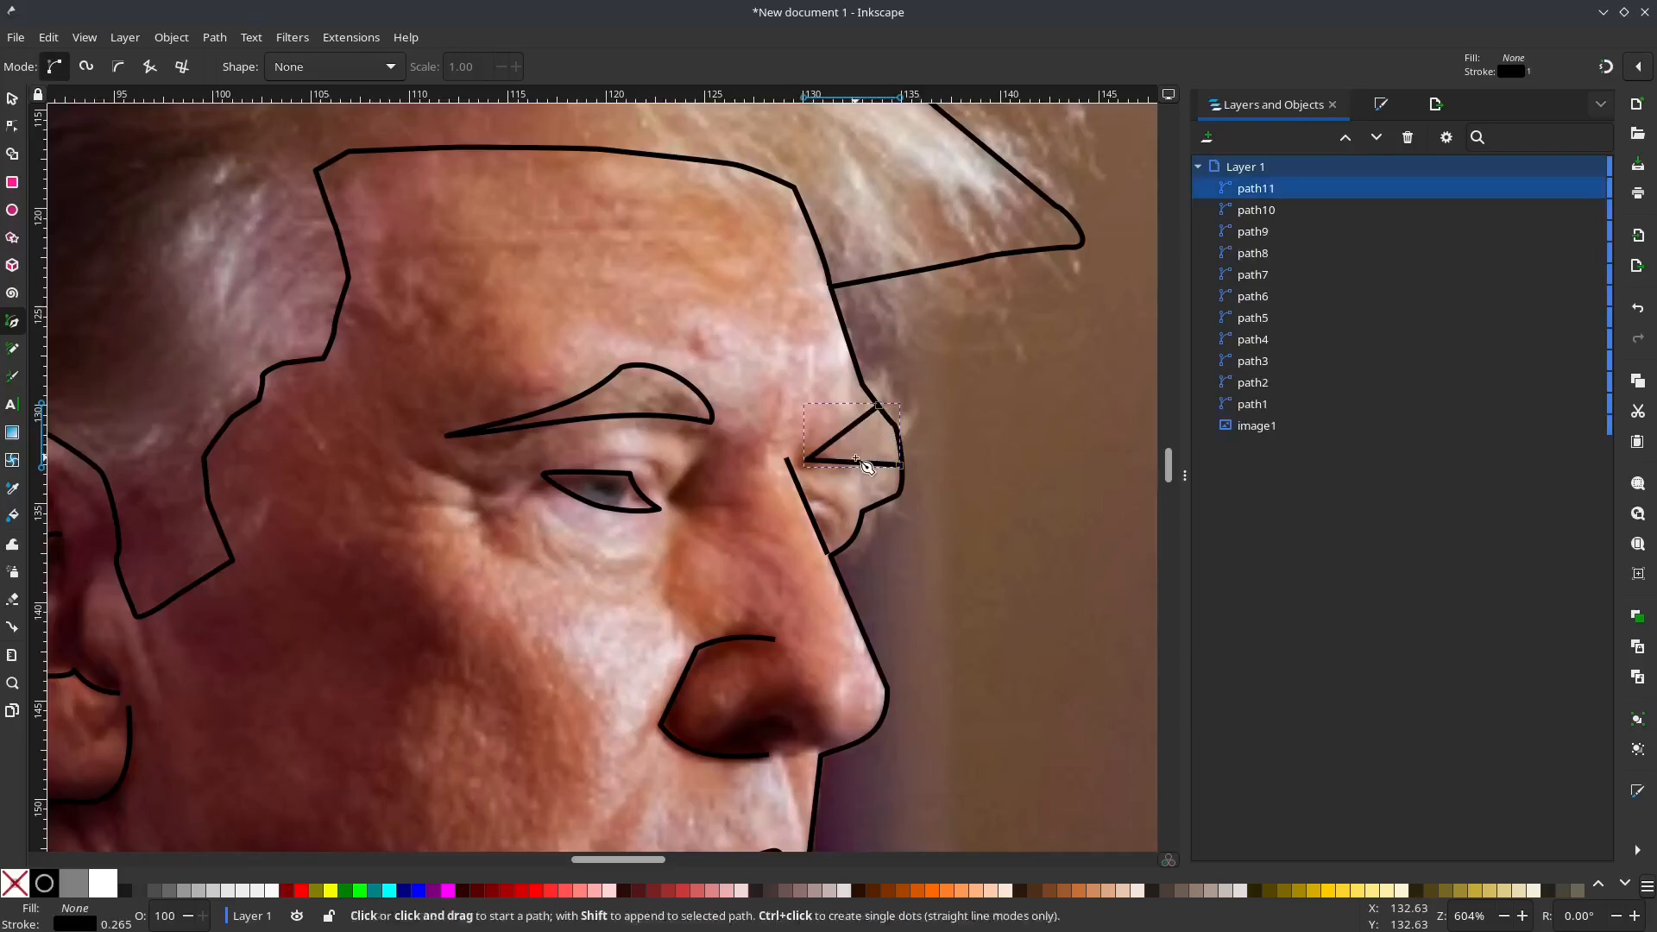
Step: Curve the two segments of the far eyebrow path to follow the brow's shape
key("s")
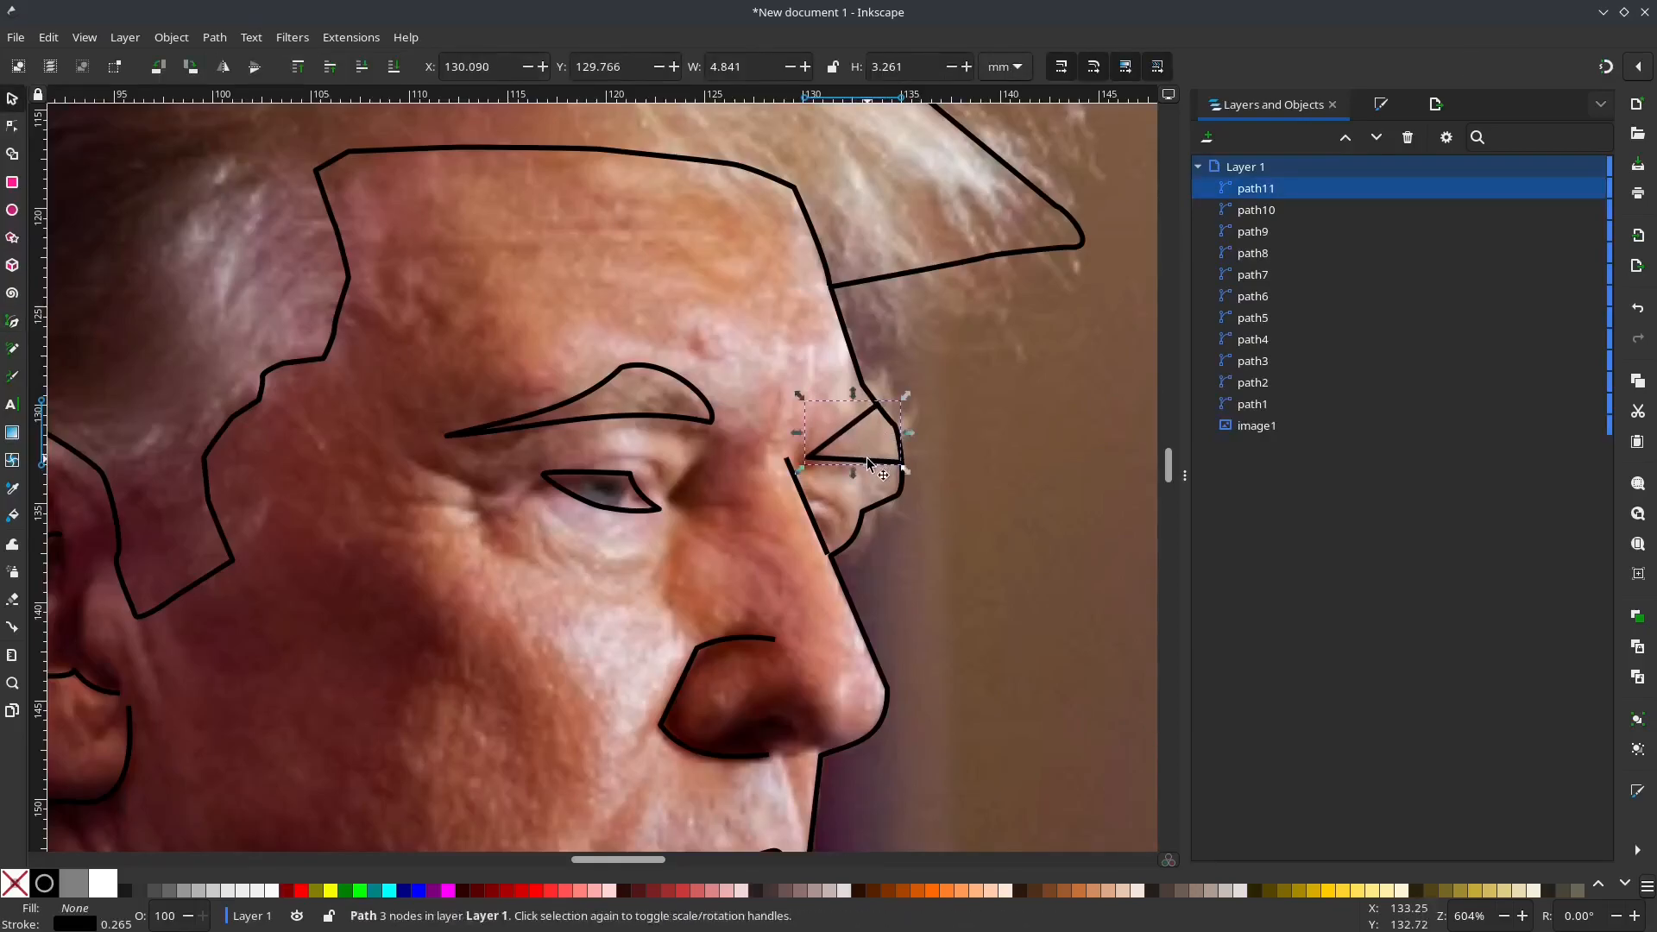
key("n")
left_click_drag(863, 430, 860, 462)
key("s")
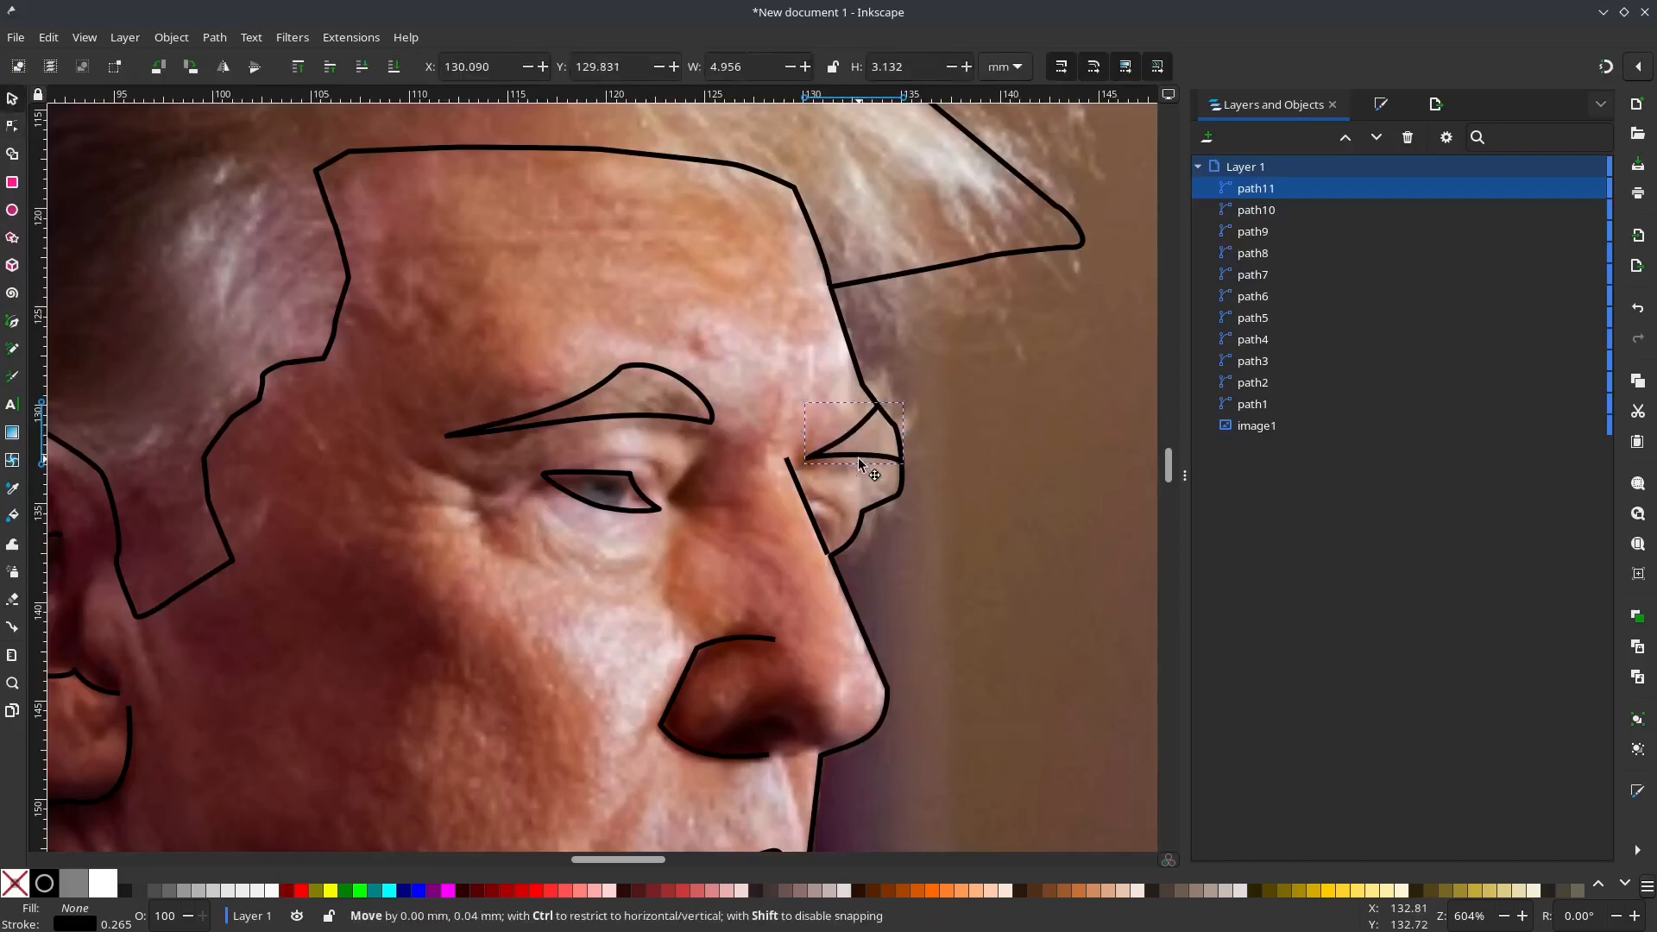
Step: Hide the photo to inspect the line art with the far eyebrow added
left_click(1020, 494)
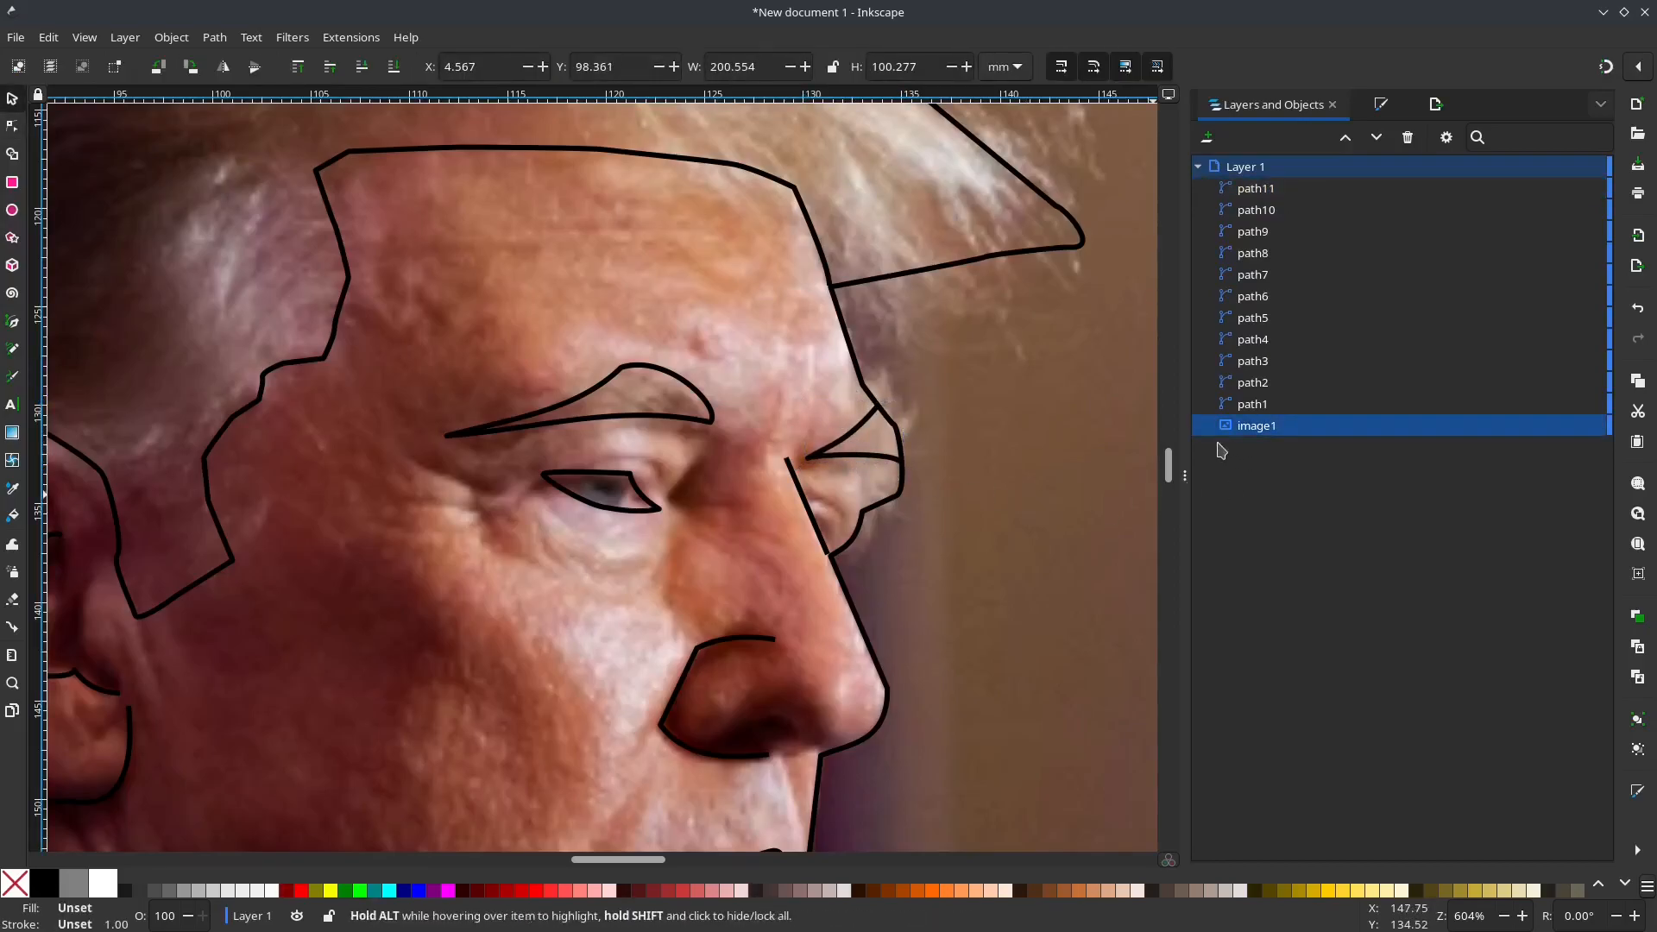
left_click(1575, 425)
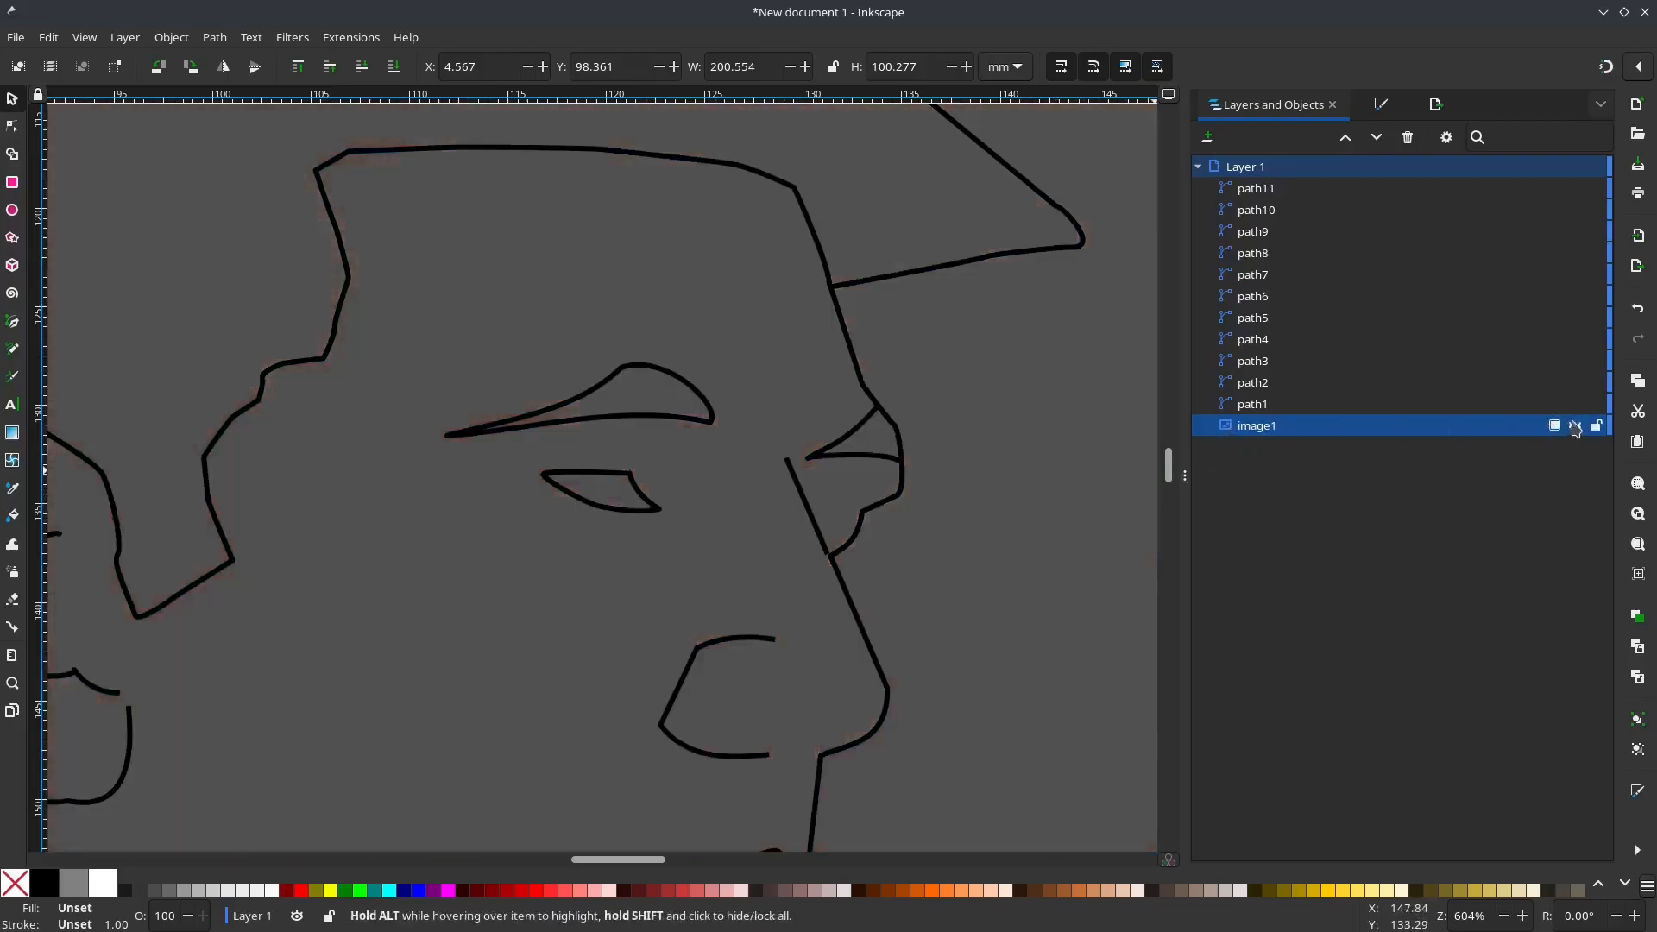
Step: Show the photo again and draw a two-node straight line across the far eye, from the face outline to the nose bridge line
scroll(1143, 516, "down", 2)
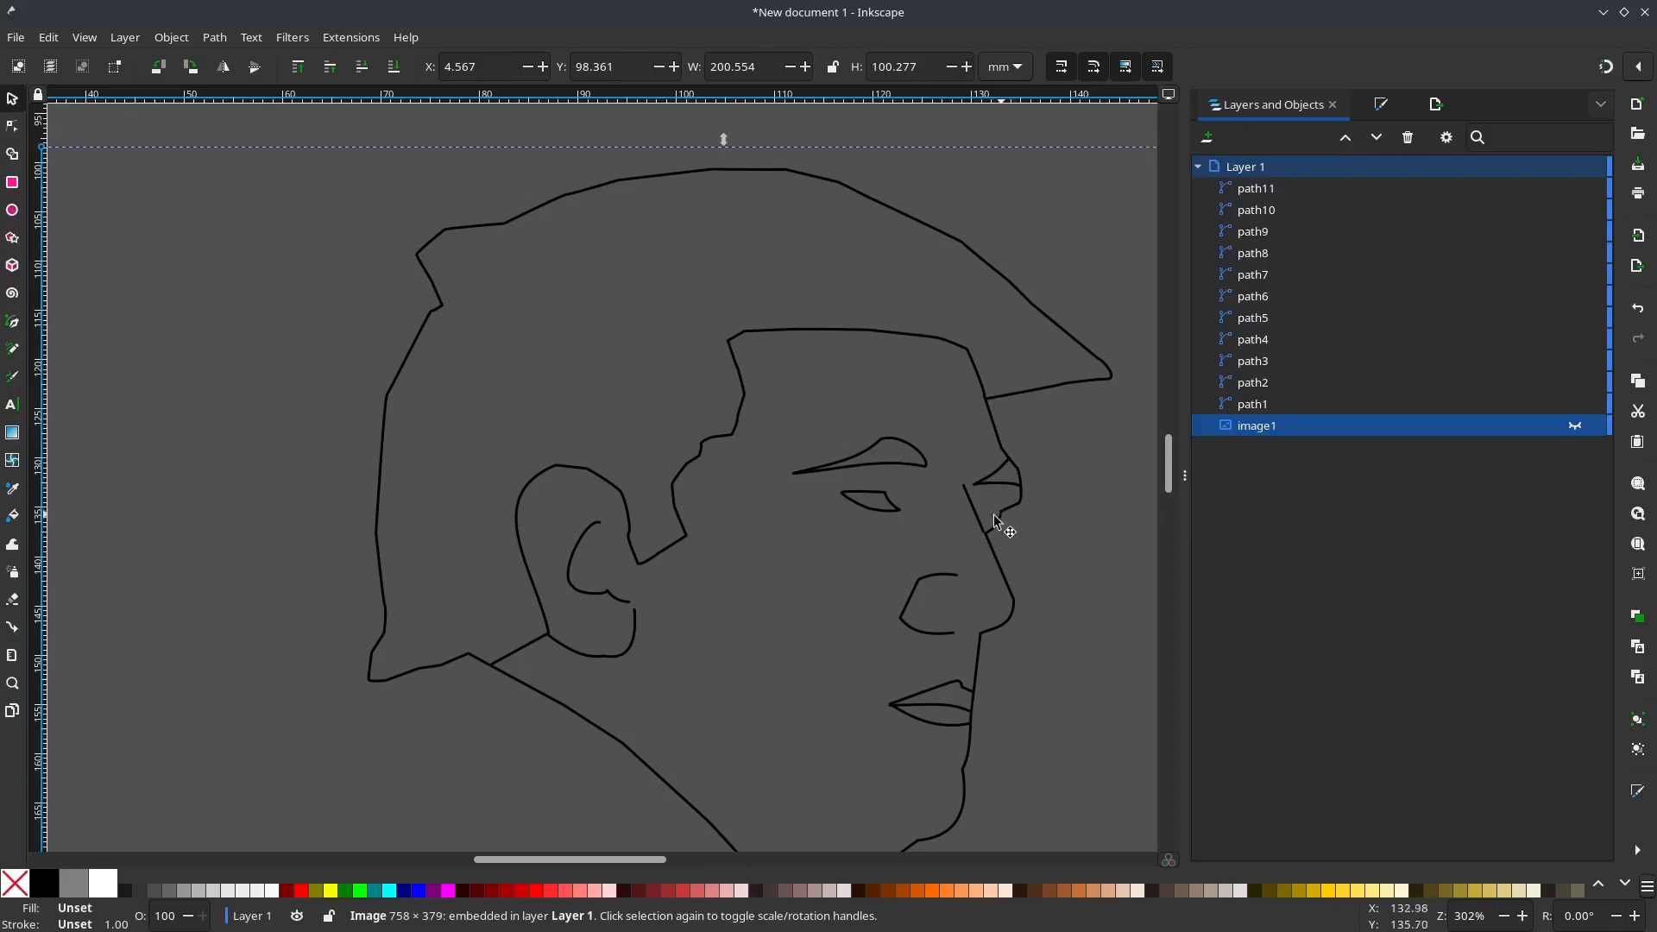
left_click(1575, 425)
scroll(987, 510, "up", 2, "ctrl")
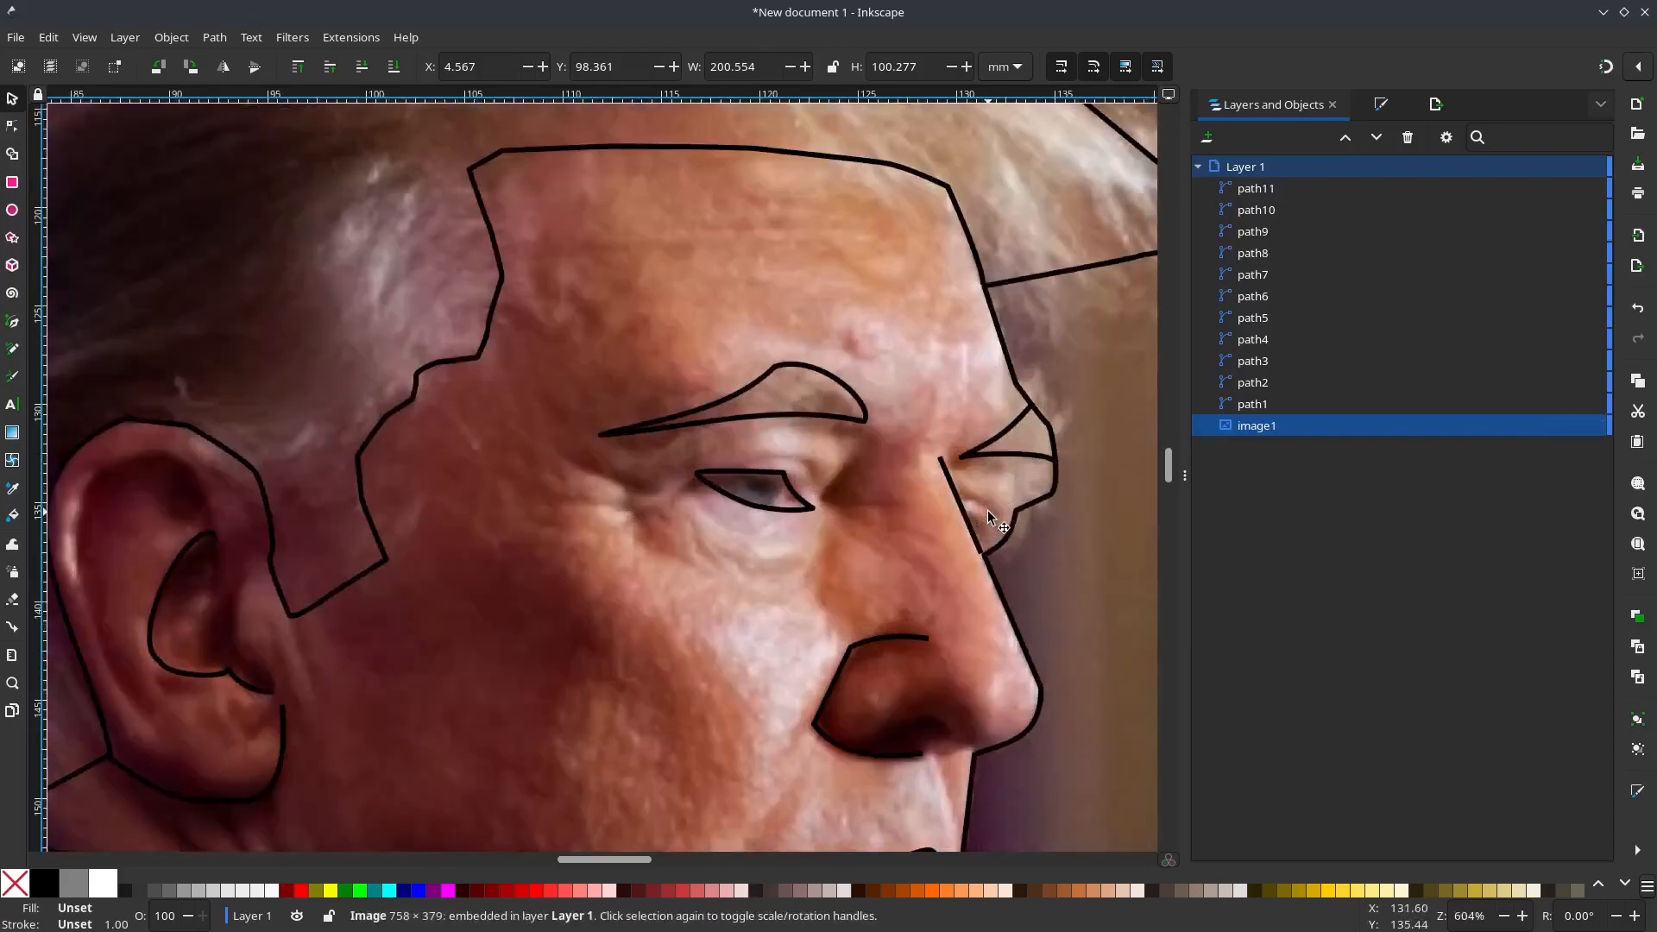
key("b")
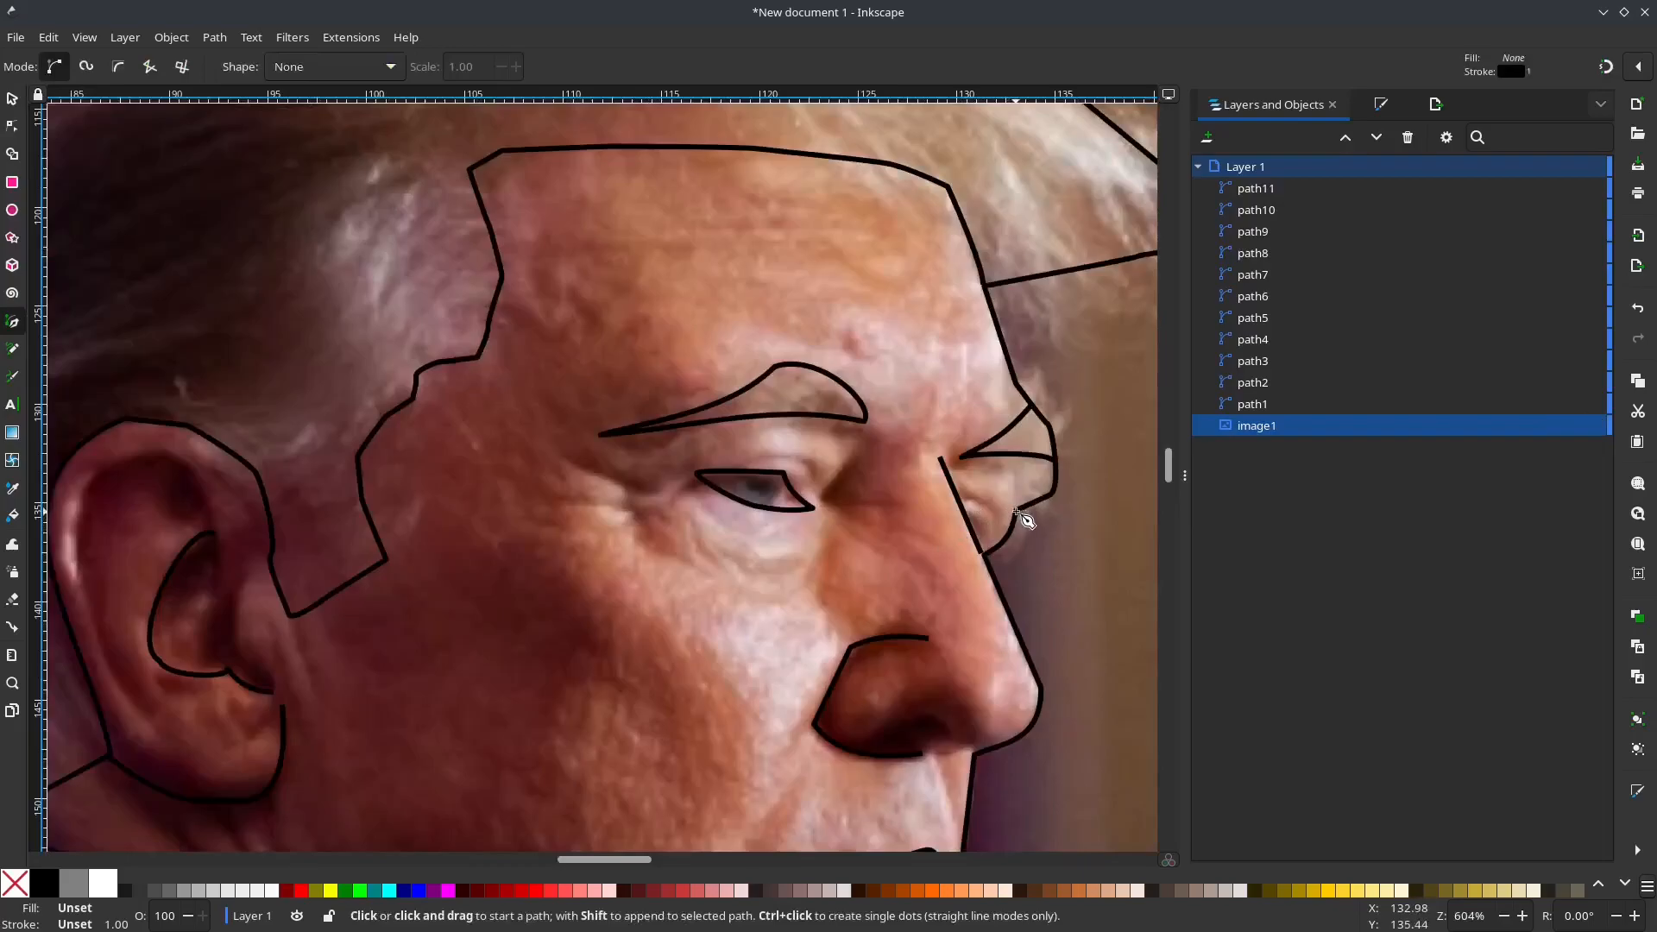
left_click(1016, 511)
left_click(954, 489)
key("Return")
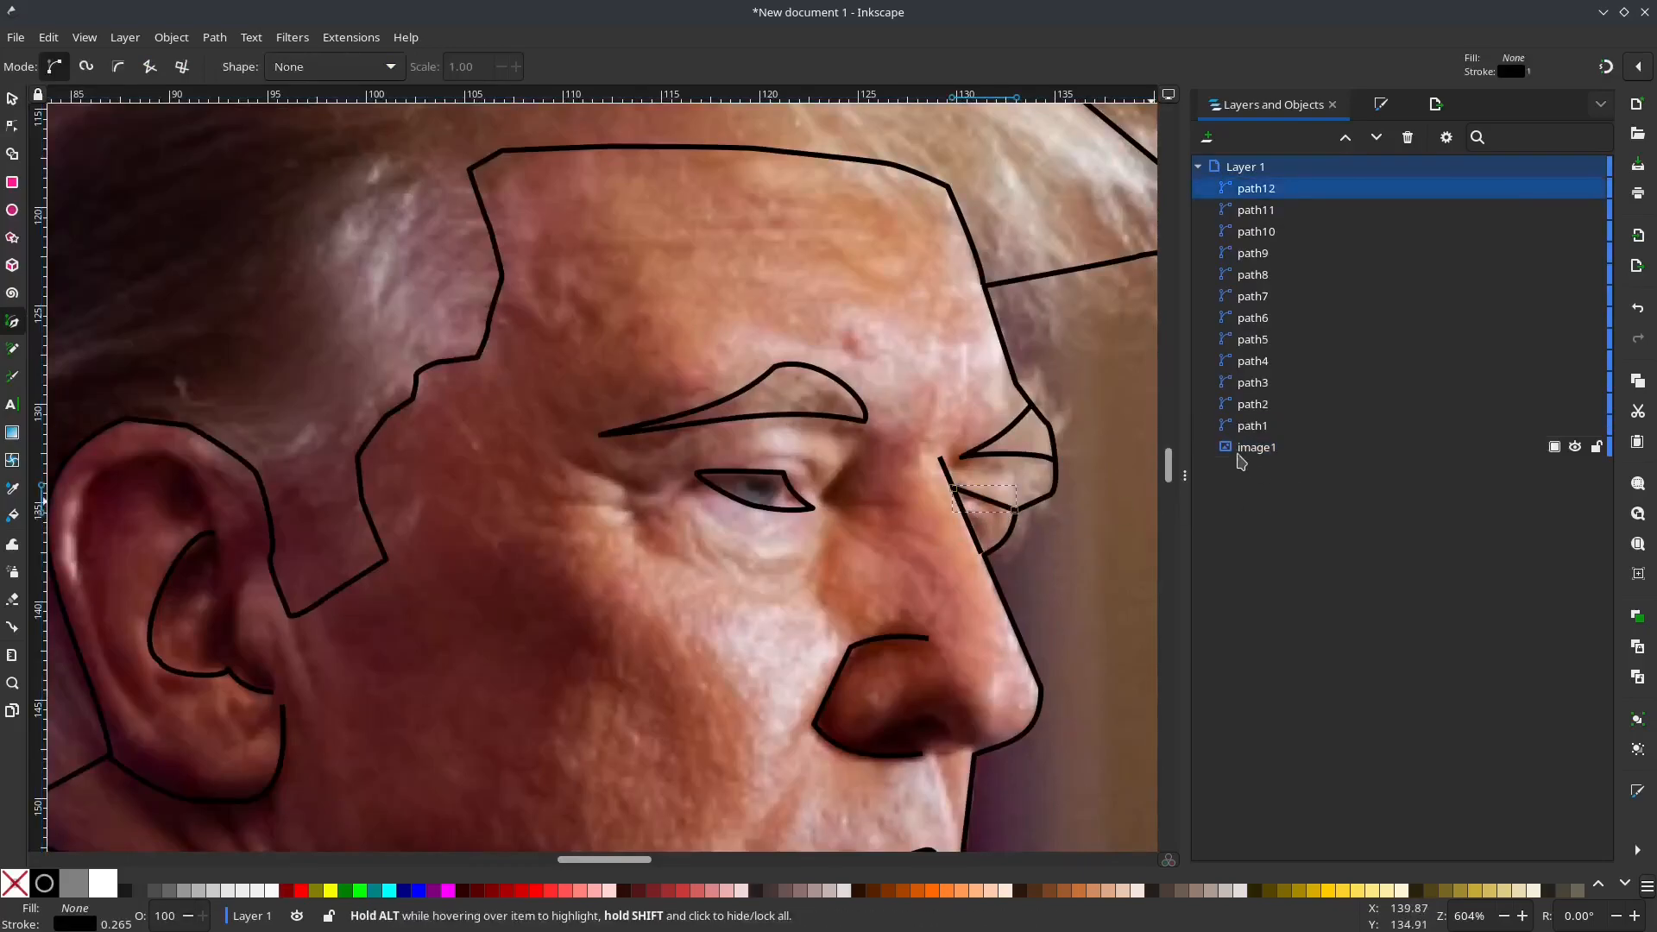
Step: Hide the photo to review the line art of the whole head with nothing selected, and show it again
left_click(1576, 447)
scroll(951, 573, "down", 3)
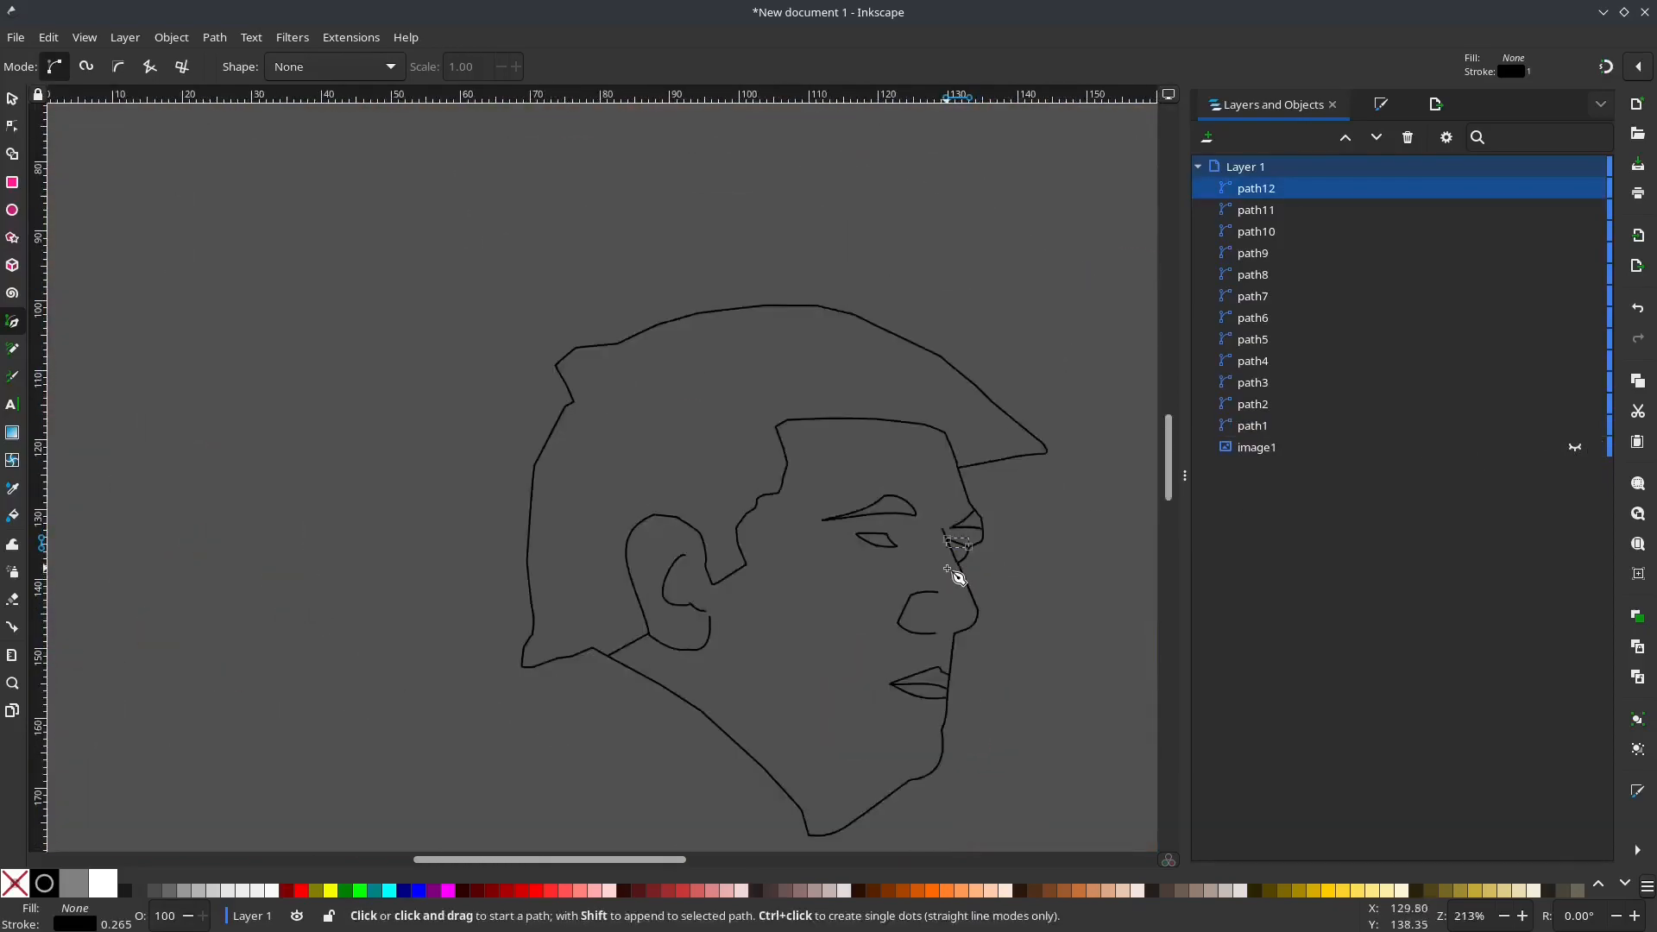
key("s")
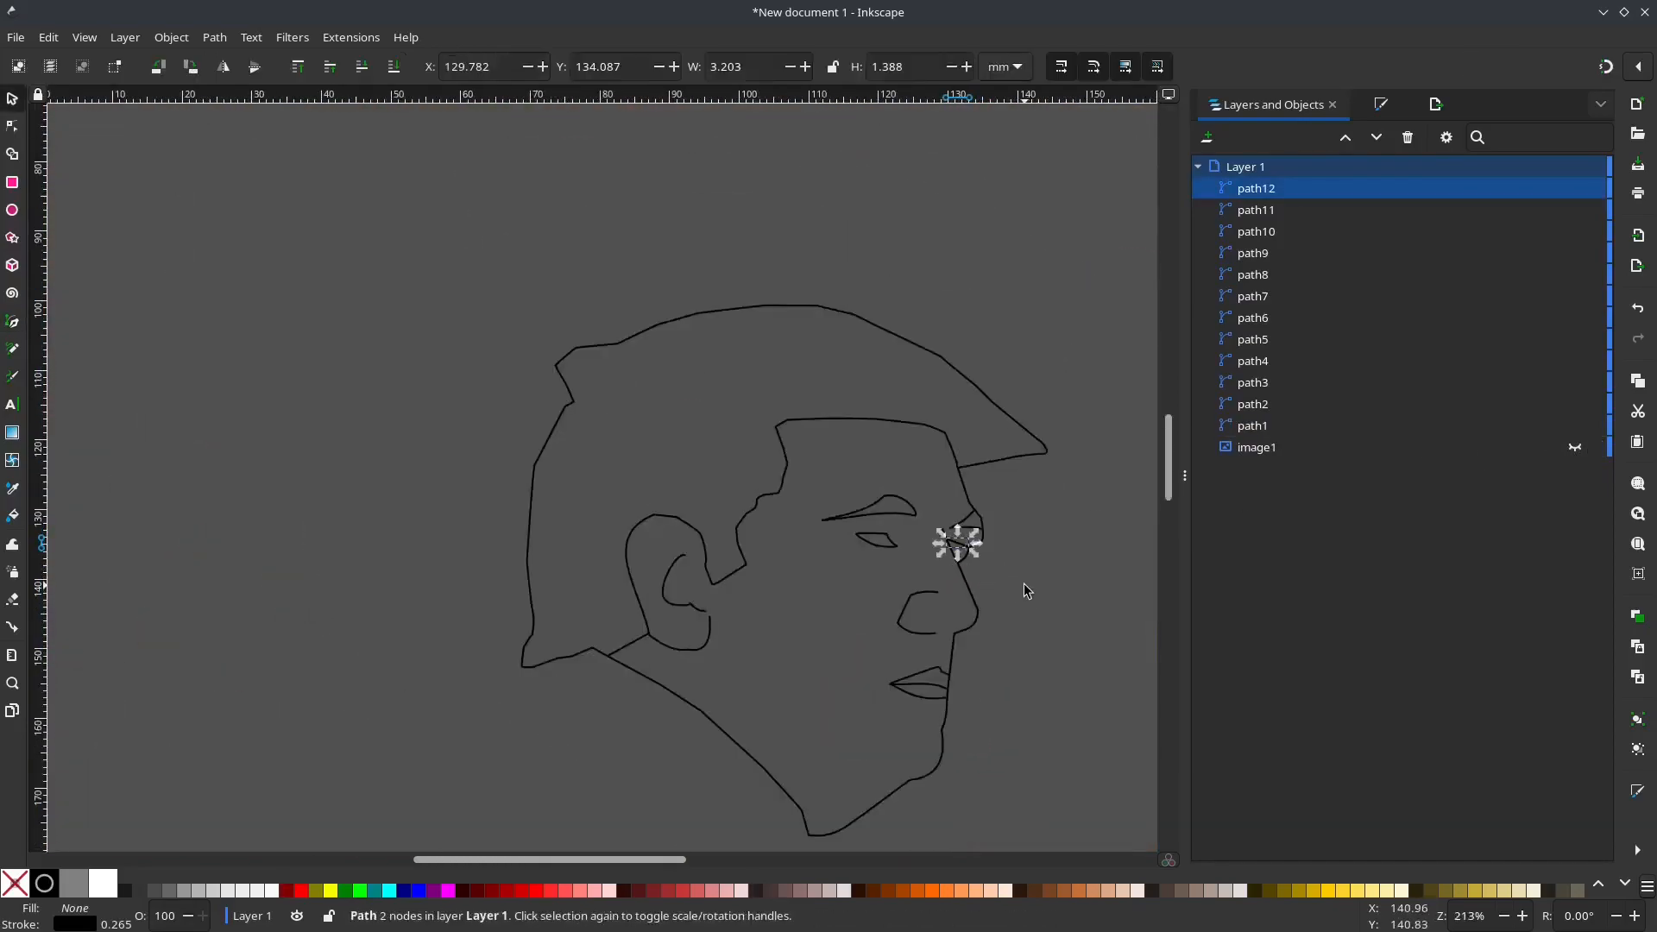
left_click(1022, 583)
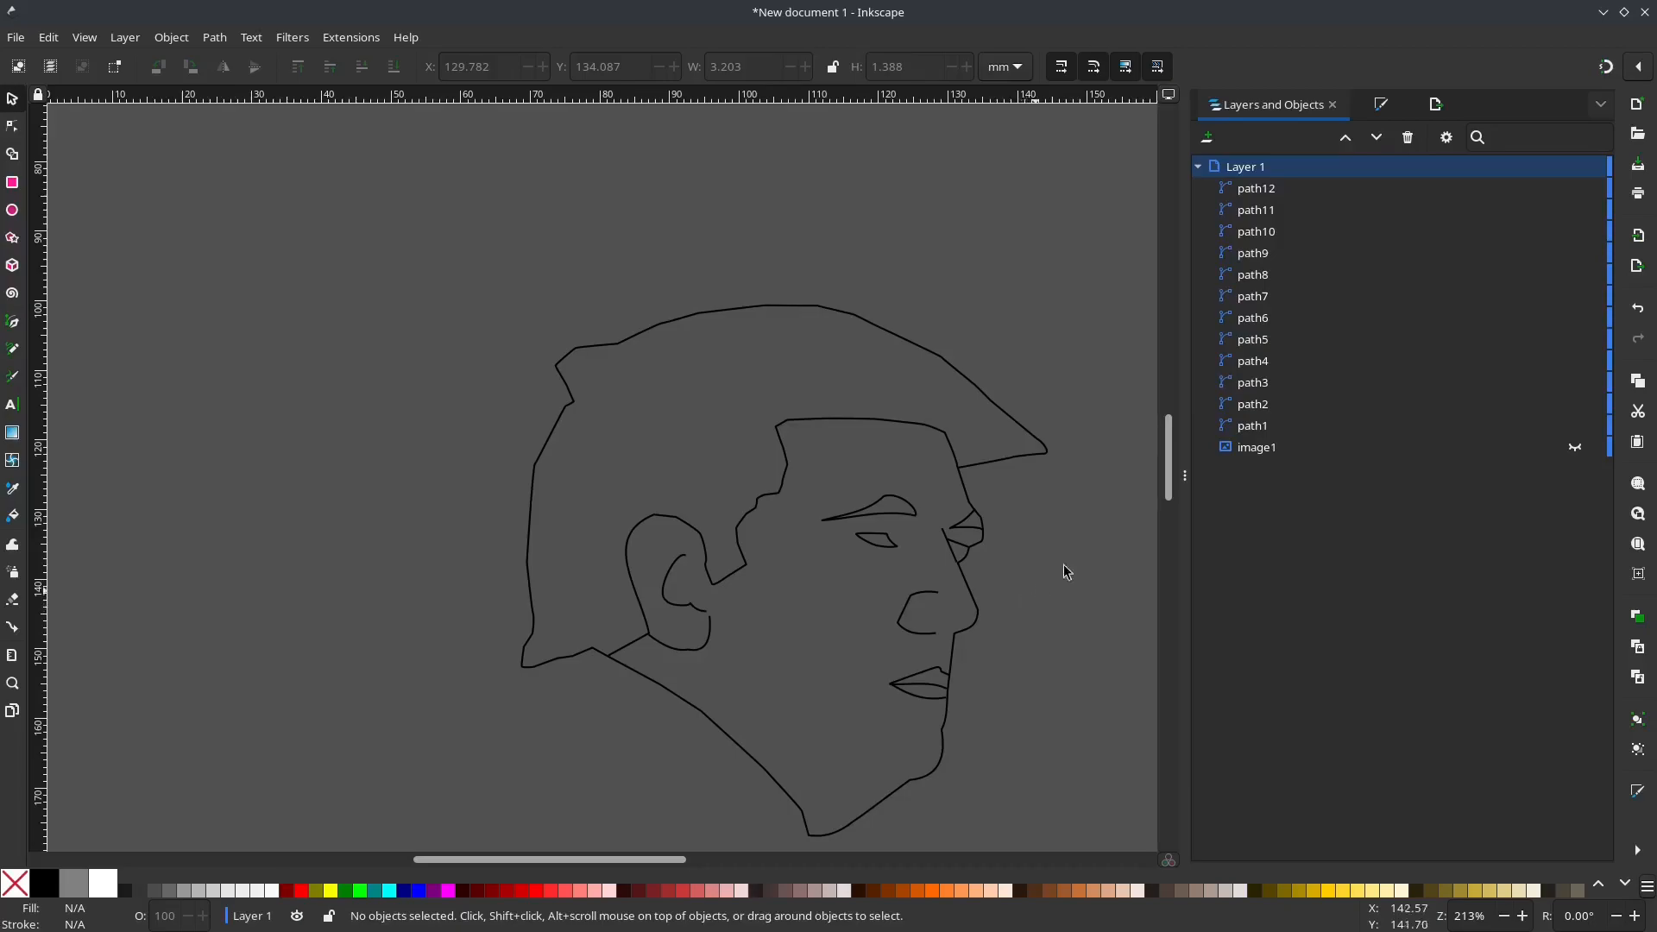
left_click(1577, 448)
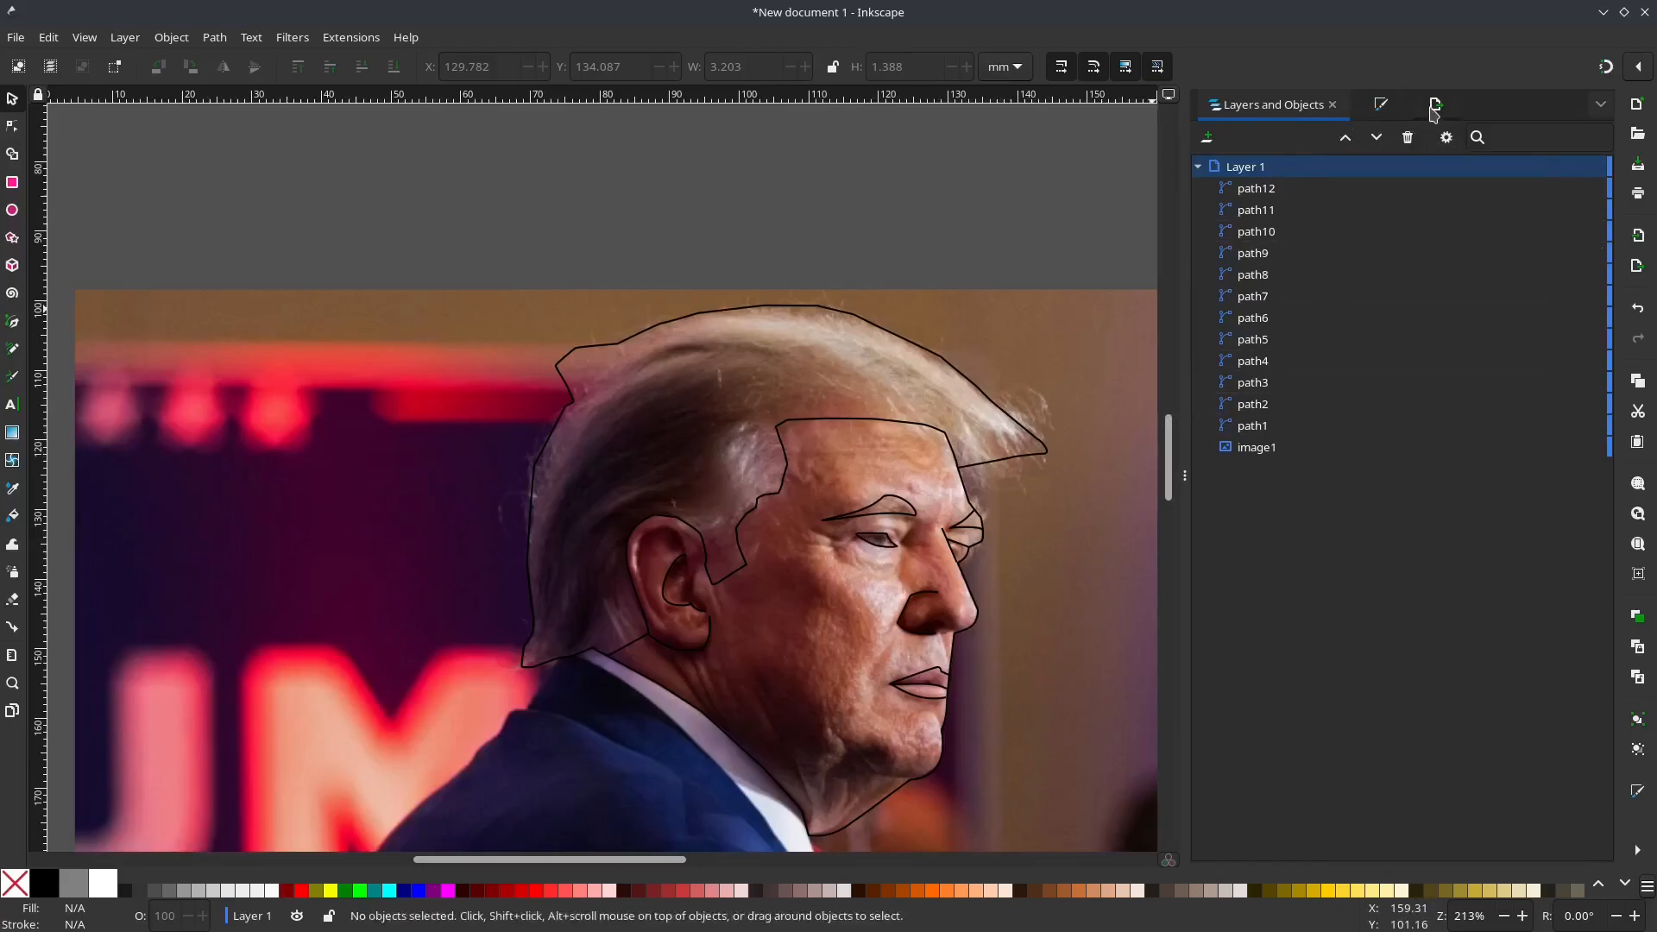
Step: Group all twelve traced paths and rename the group "inner"
left_click(1257, 190)
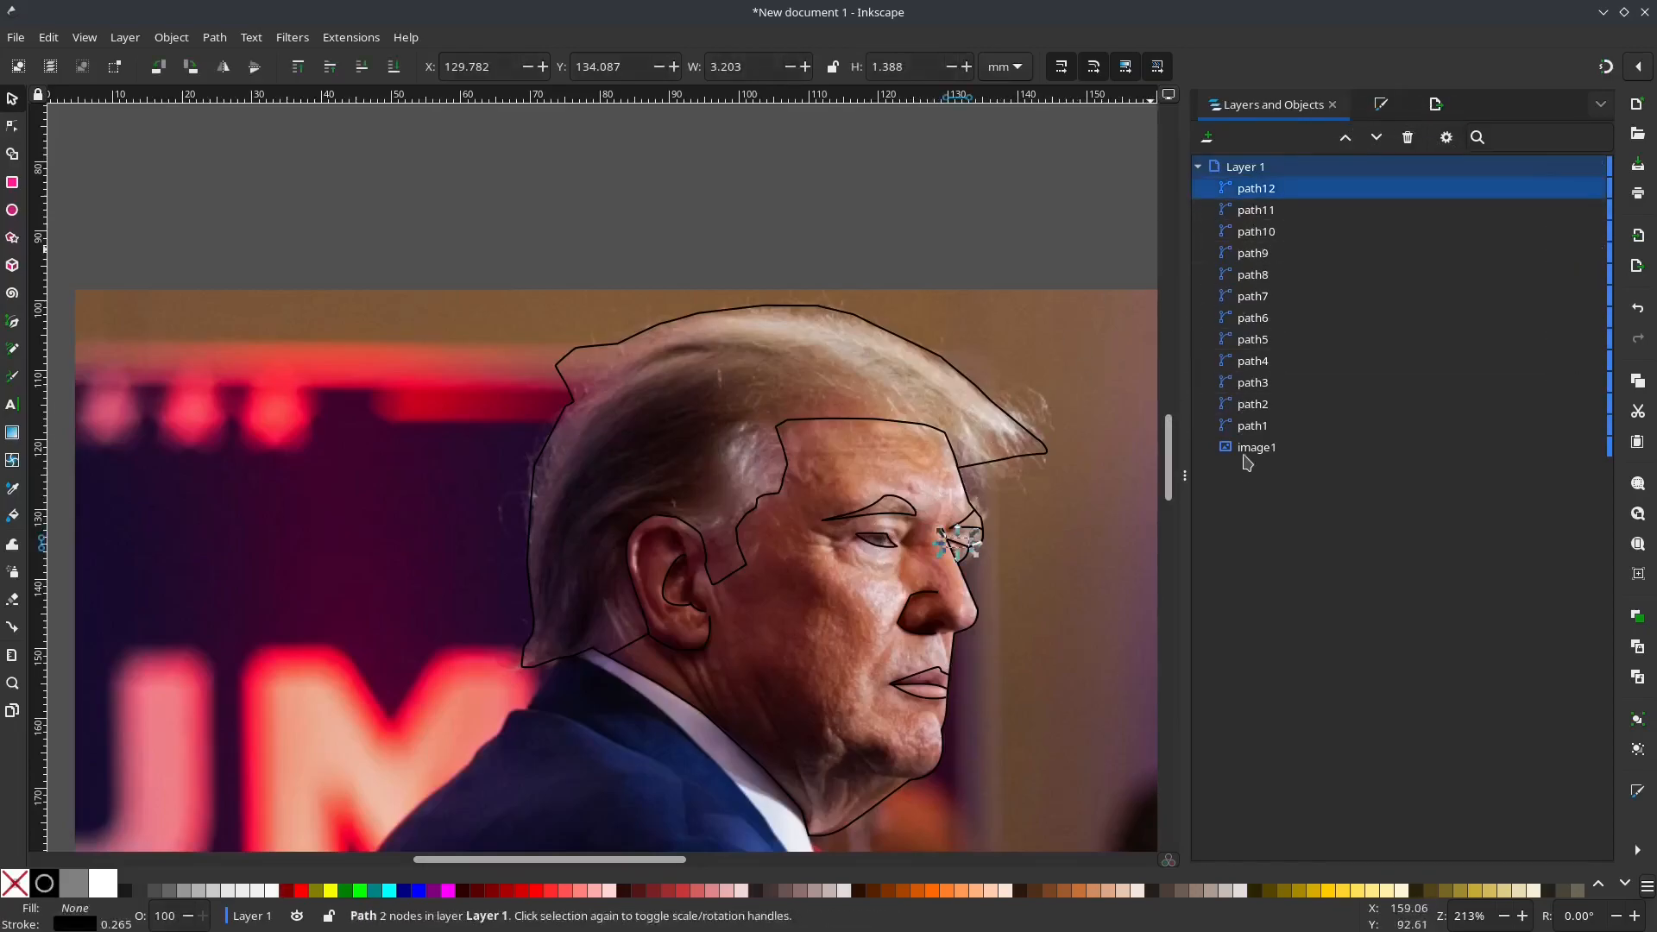
left_click(1252, 428, "shift")
key("ctrl+g")
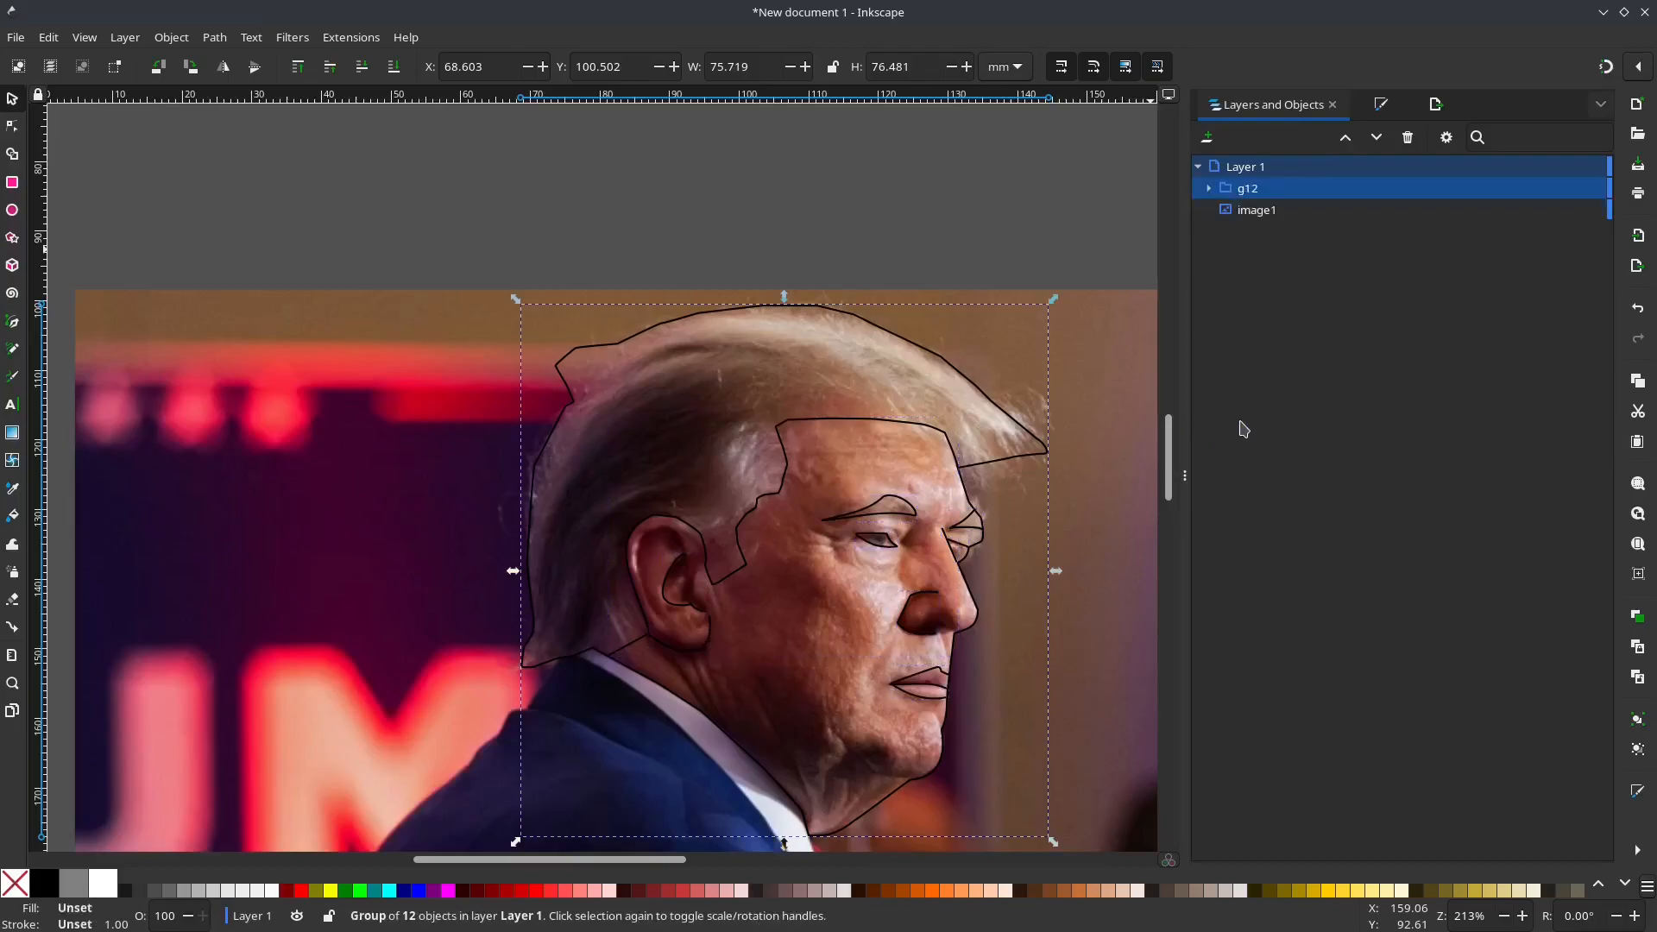
double_click(1253, 189)
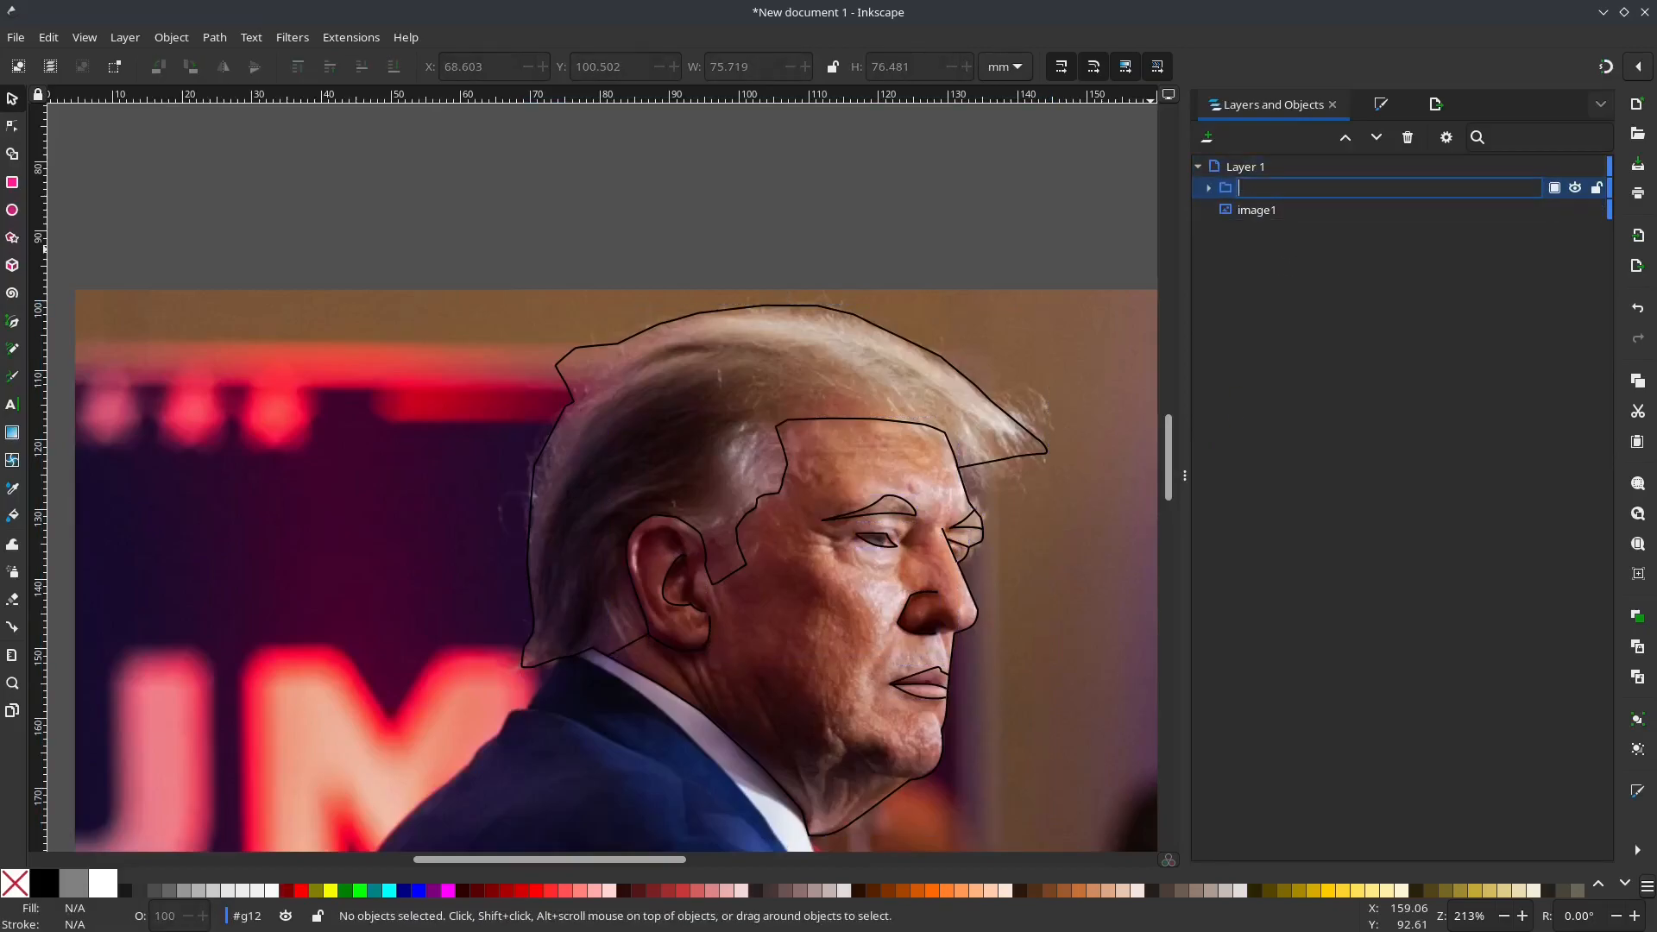
type("inner")
key("Return")
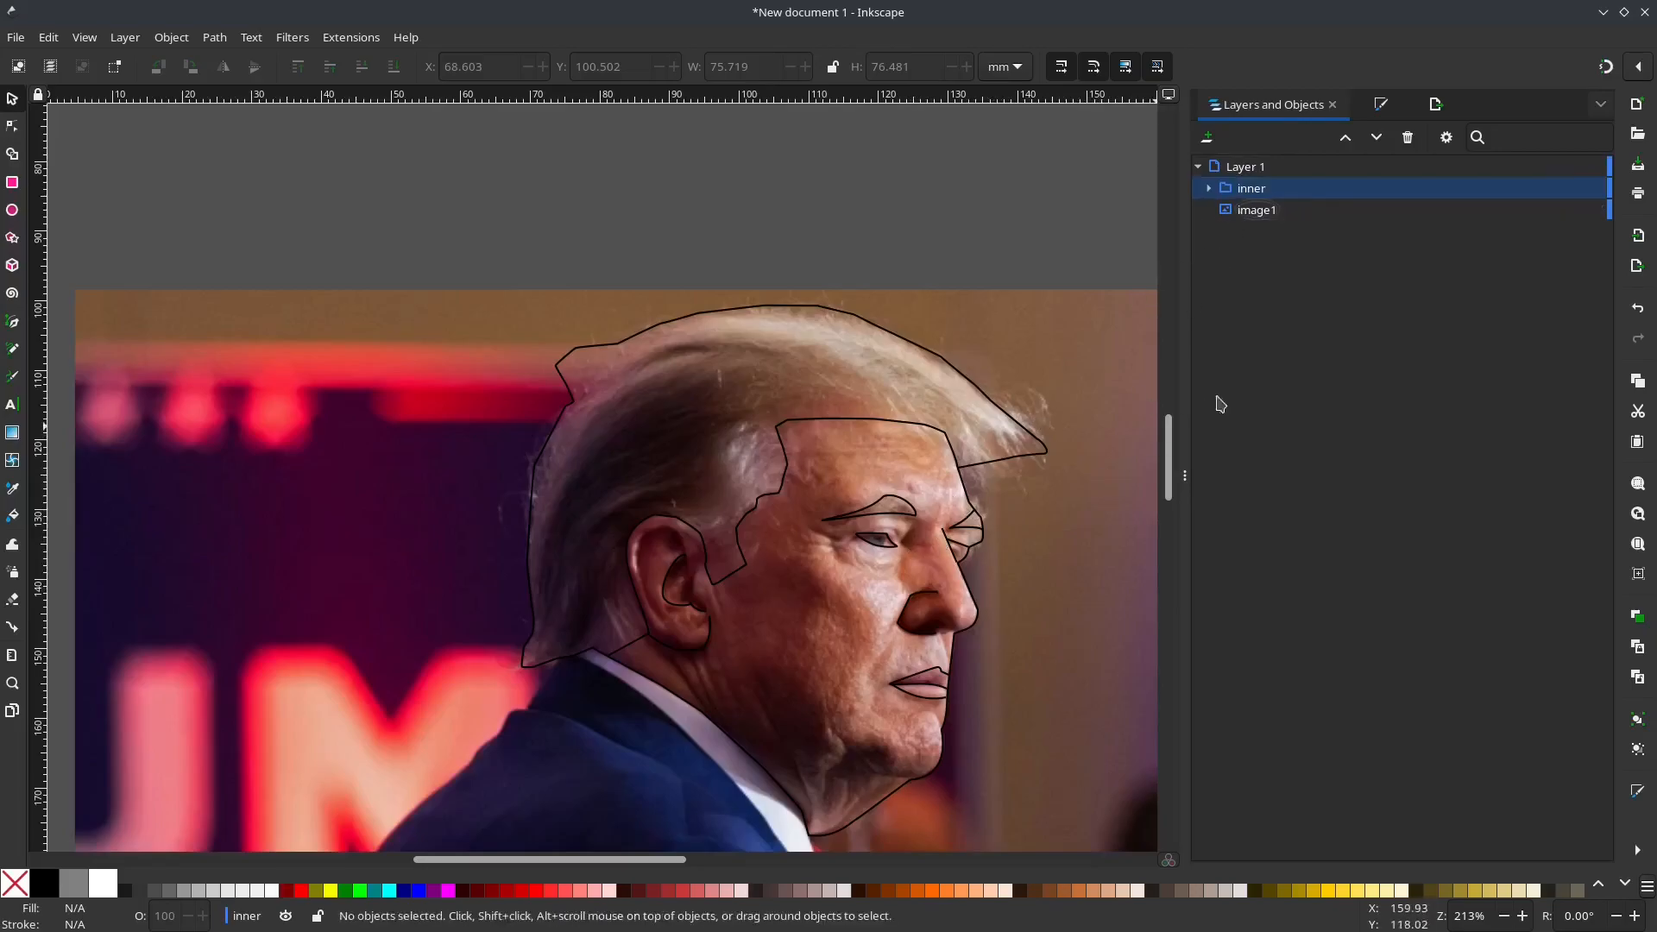
Step: Draw a closed straight-sided band across the brow, from the inner end of the near eyebrow to the forehead outline
key("b")
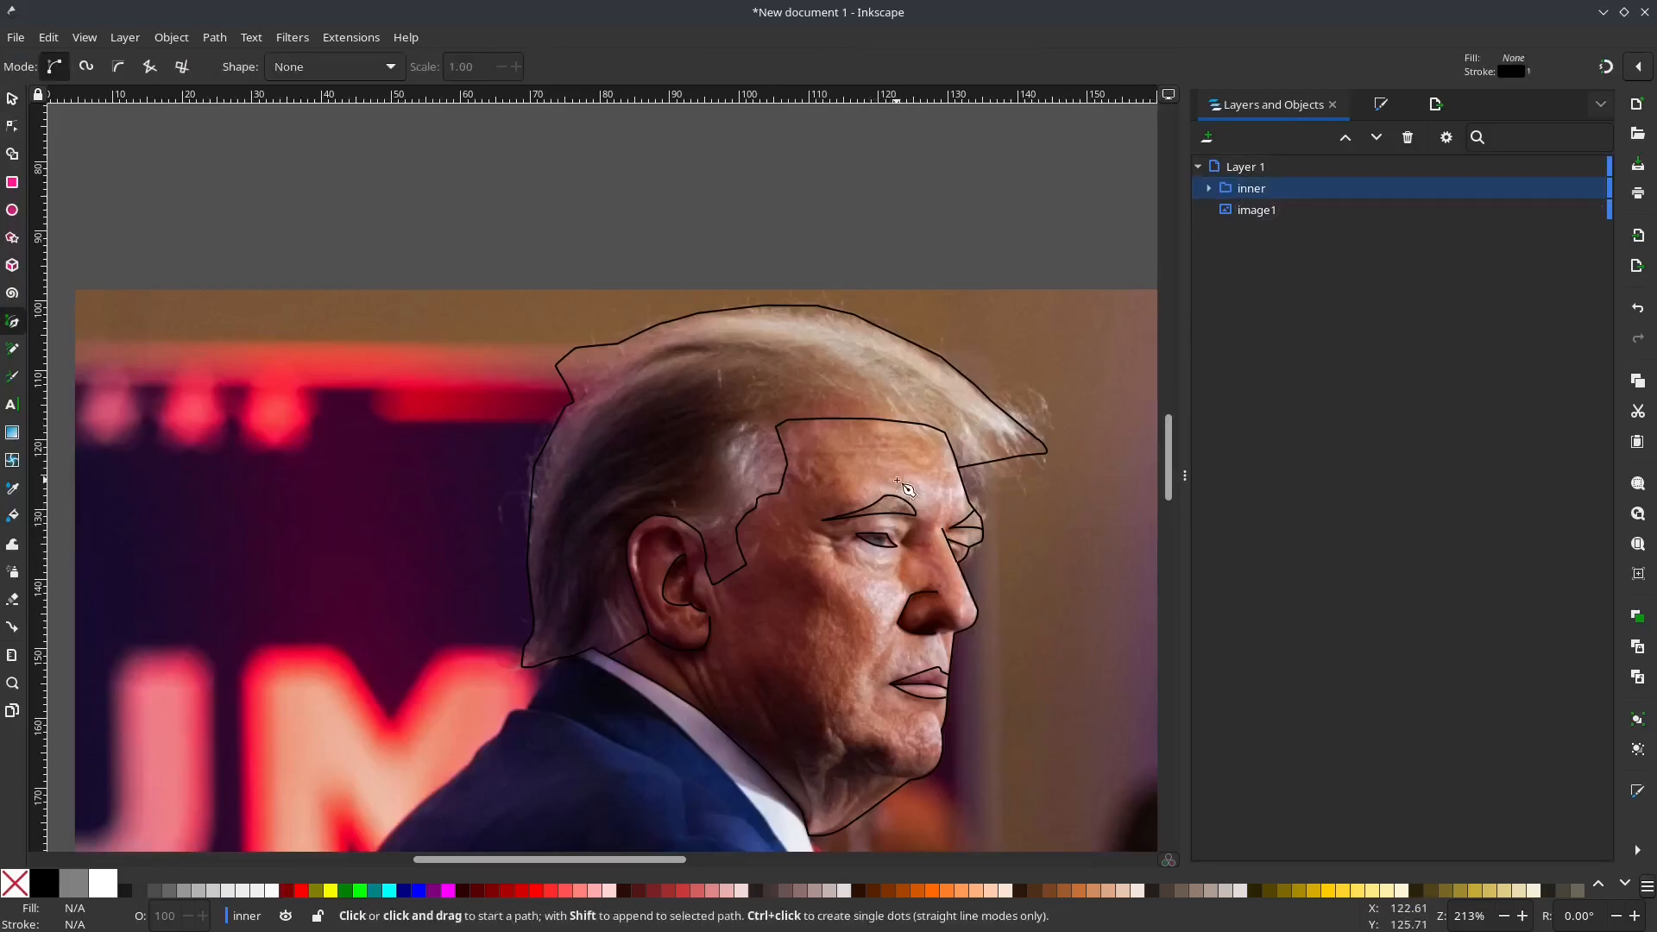
scroll(908, 499, "up", 3)
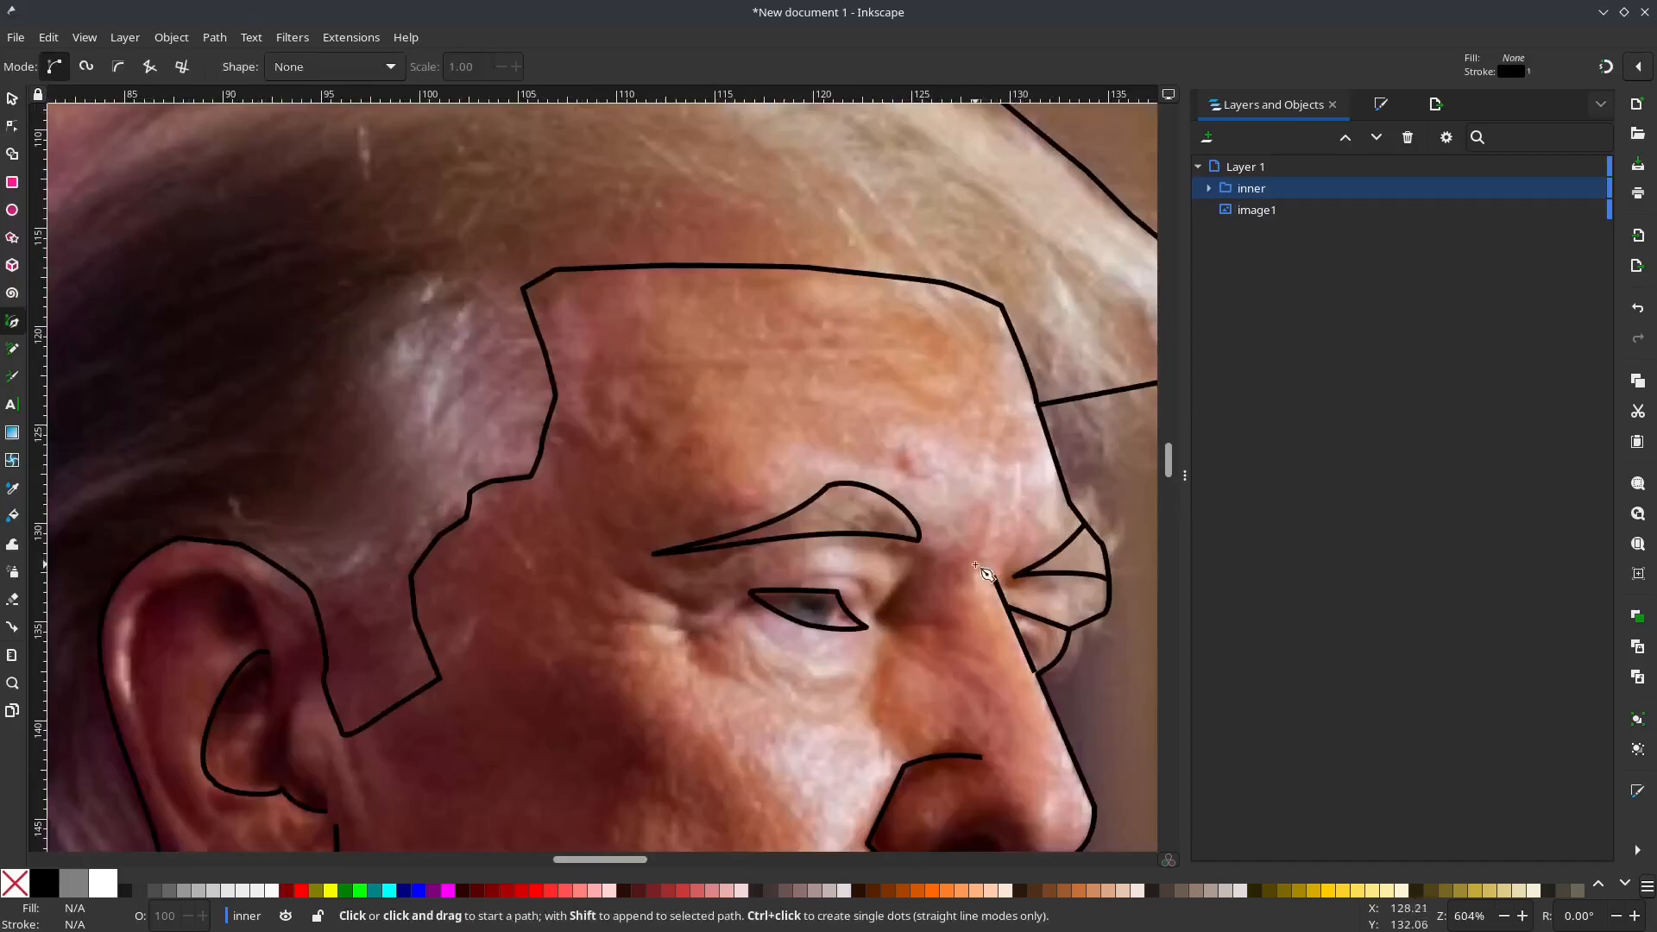
left_click(1044, 441)
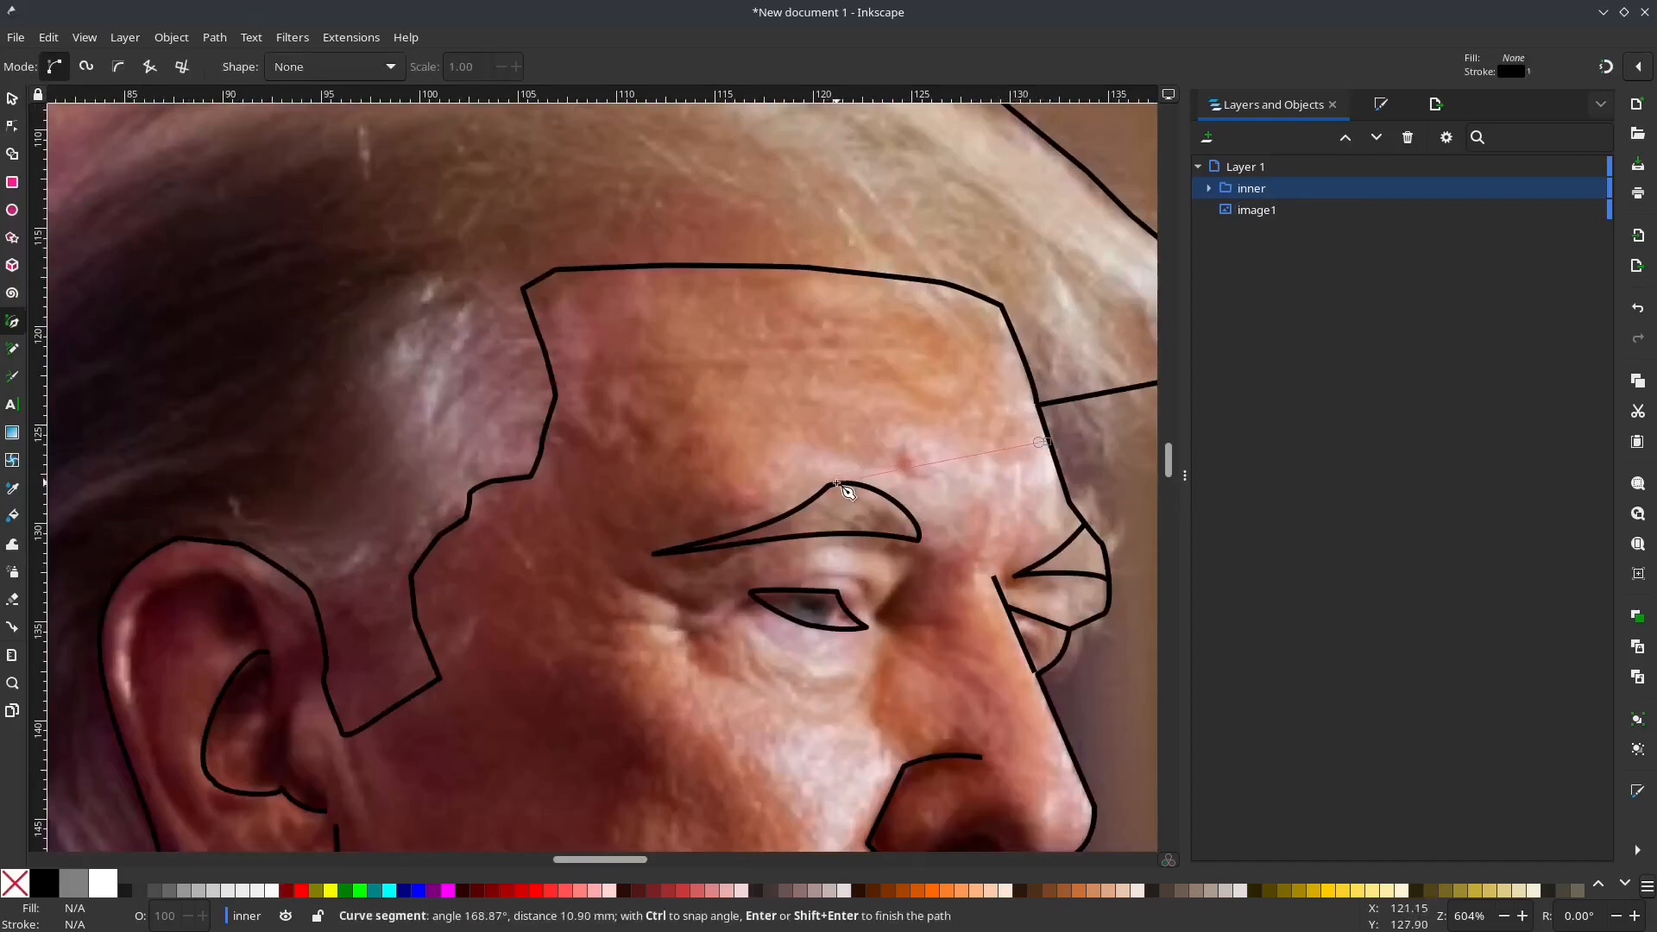
left_click(870, 488)
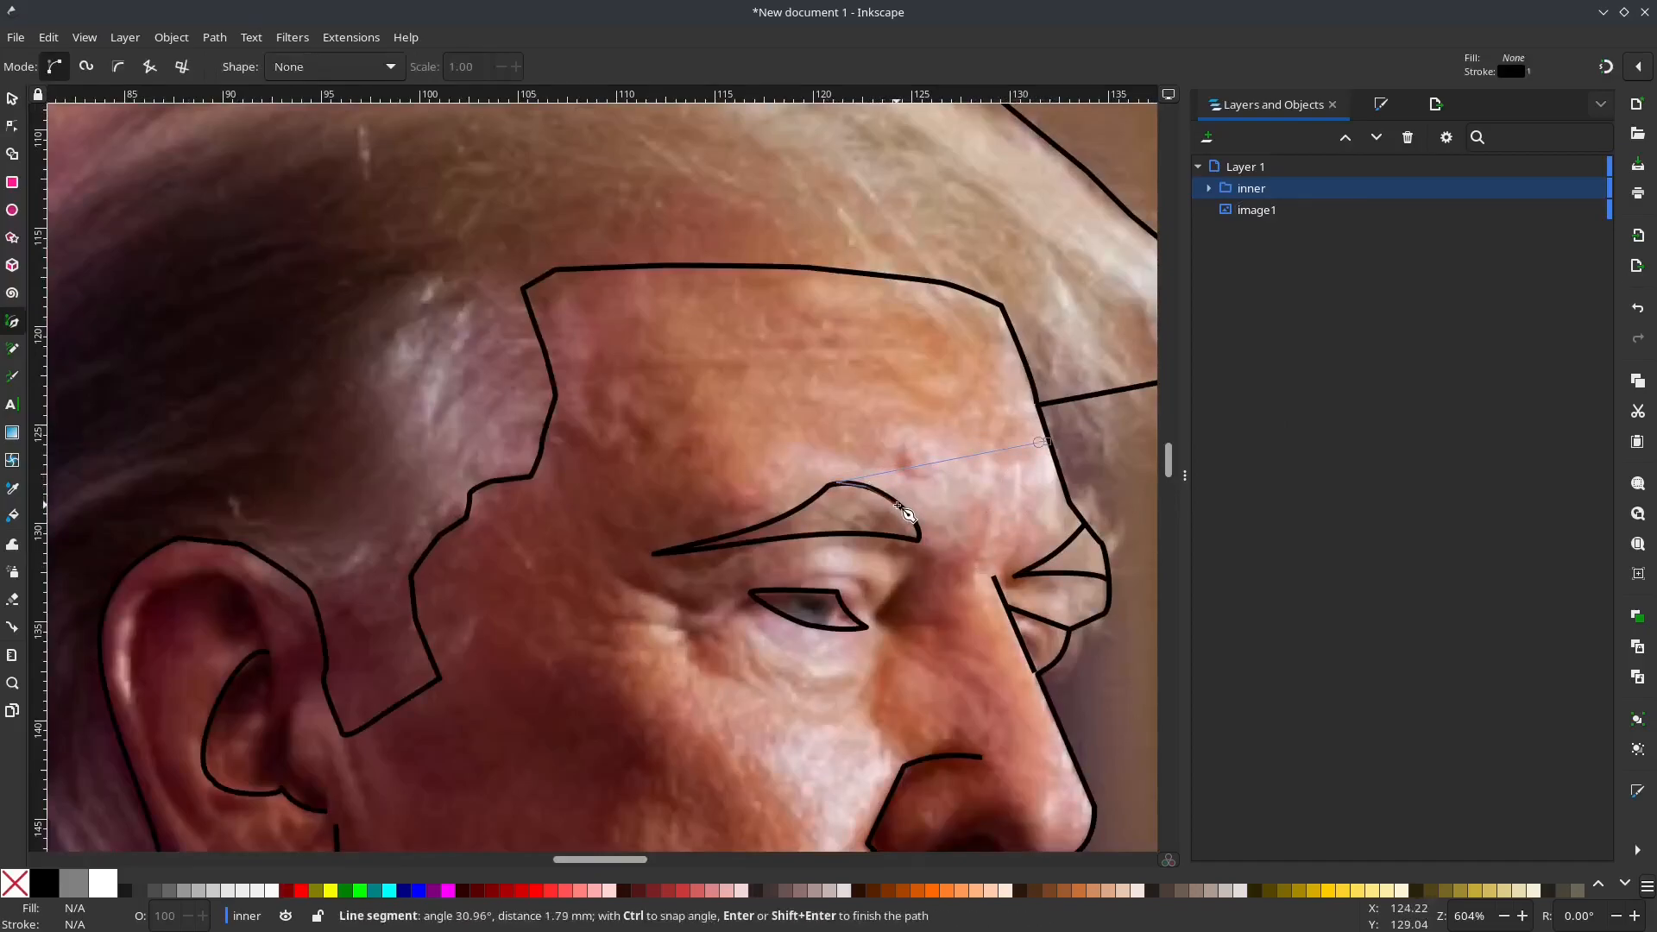
left_click(1067, 496)
left_click(1047, 442)
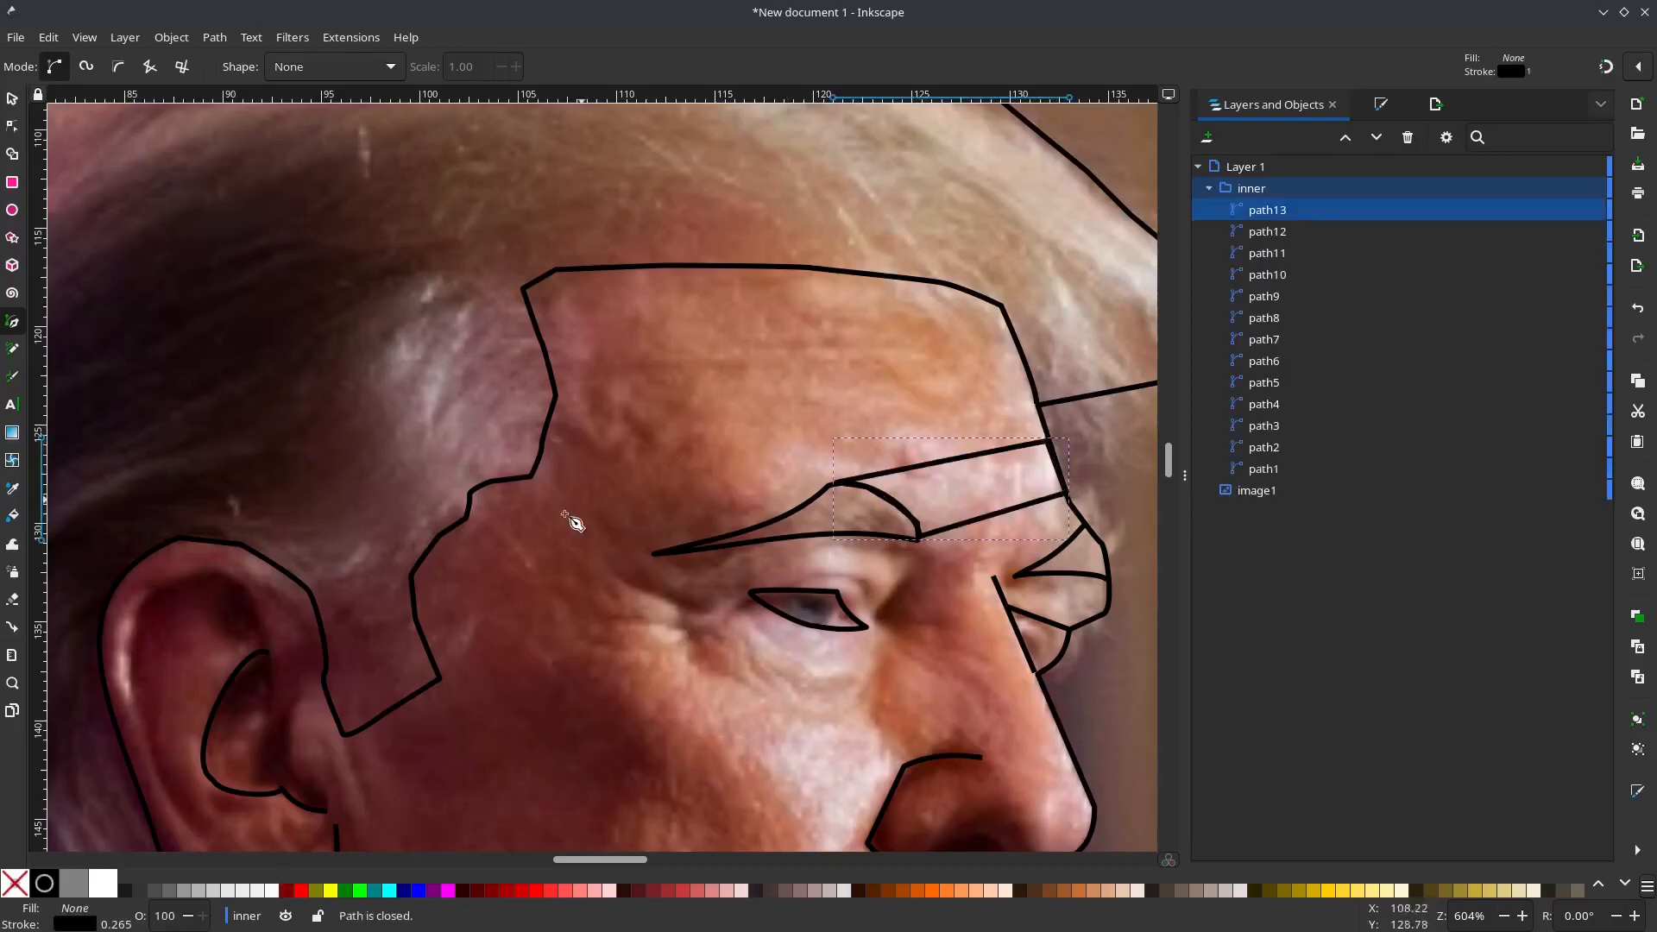
Step: Draw a closed band across the temple, from the outer part of the near eyebrow to the hairline, following both contours
left_click(805, 503)
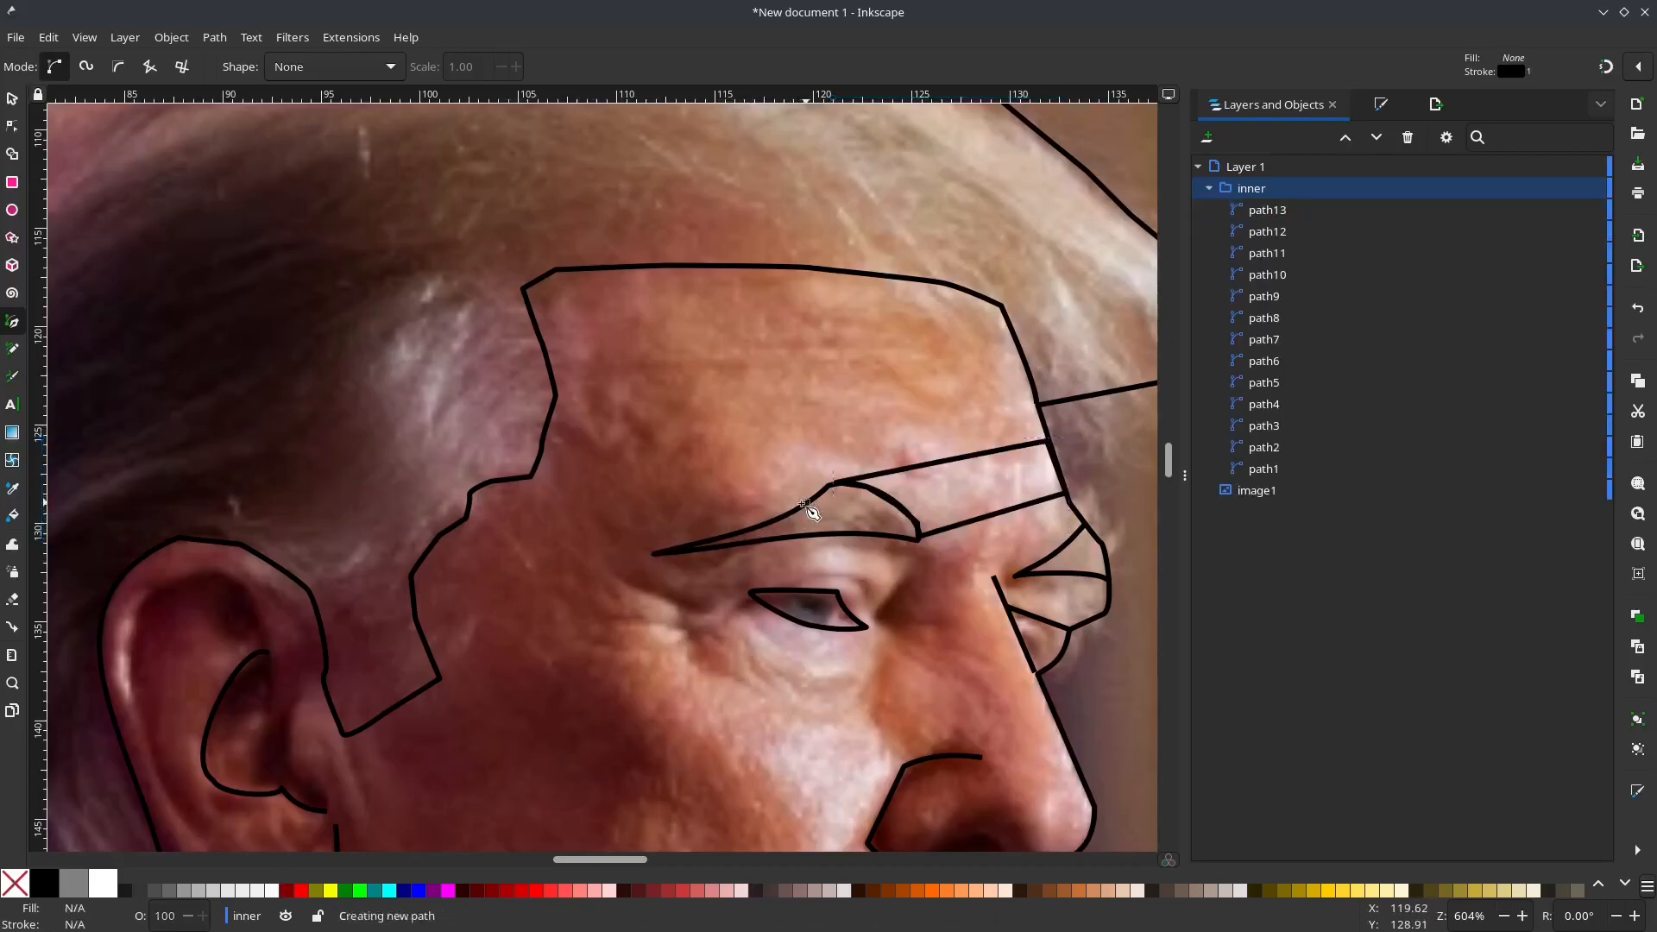
left_click(757, 529)
left_click(660, 552)
left_click(467, 521)
left_click(472, 490)
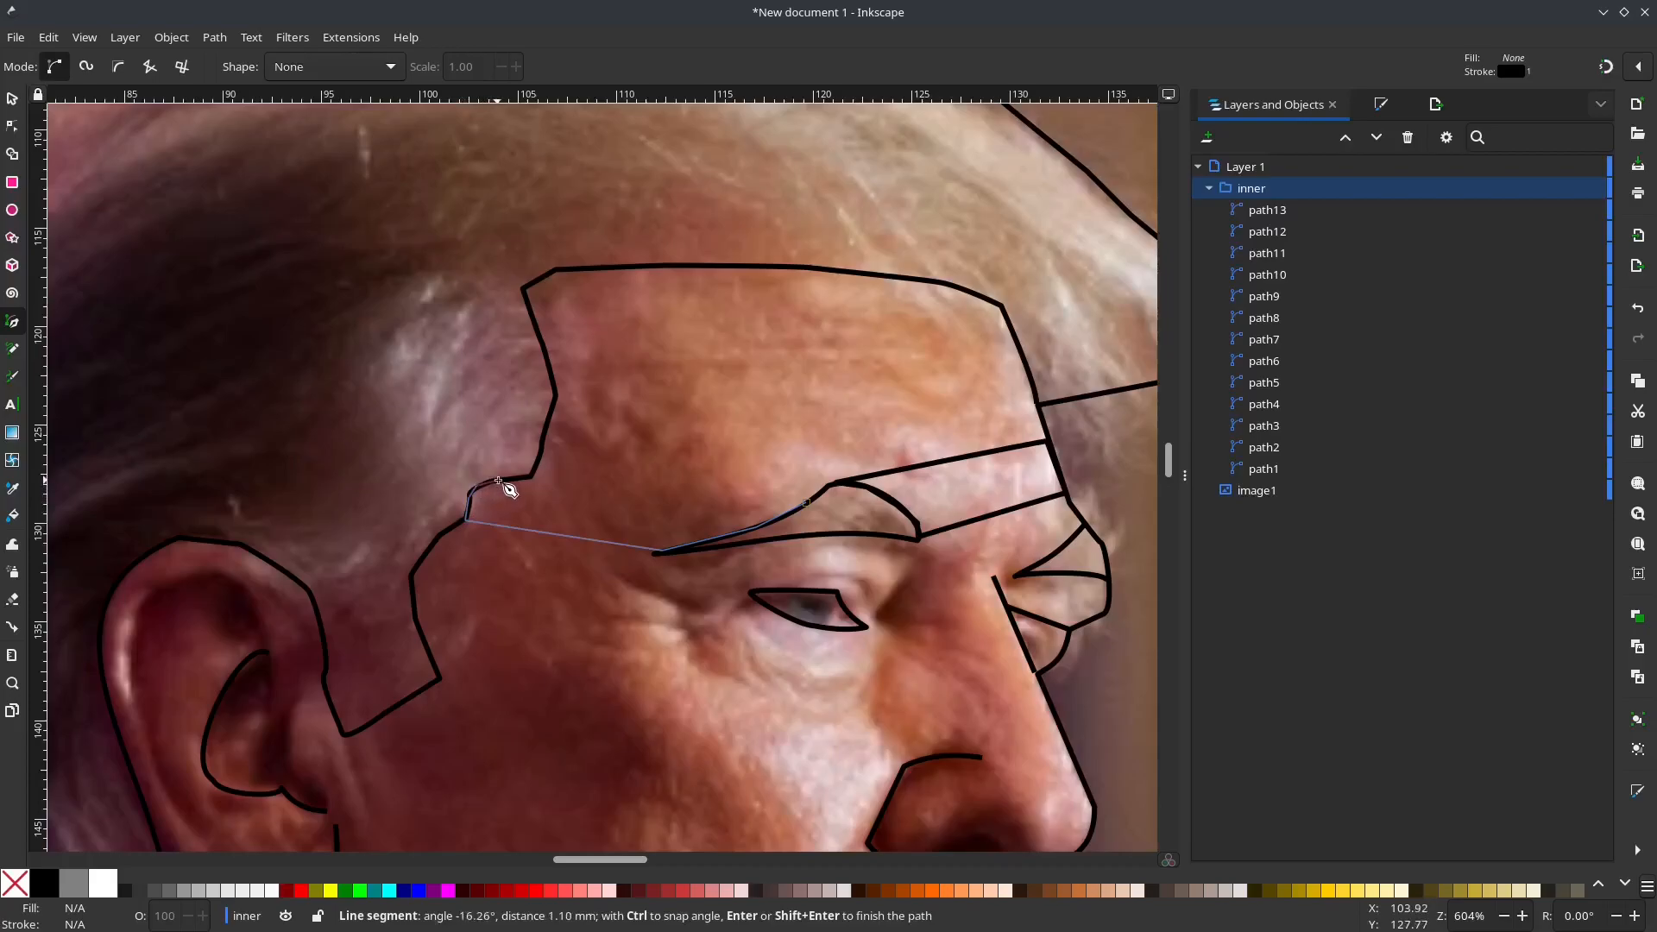
left_click(532, 477)
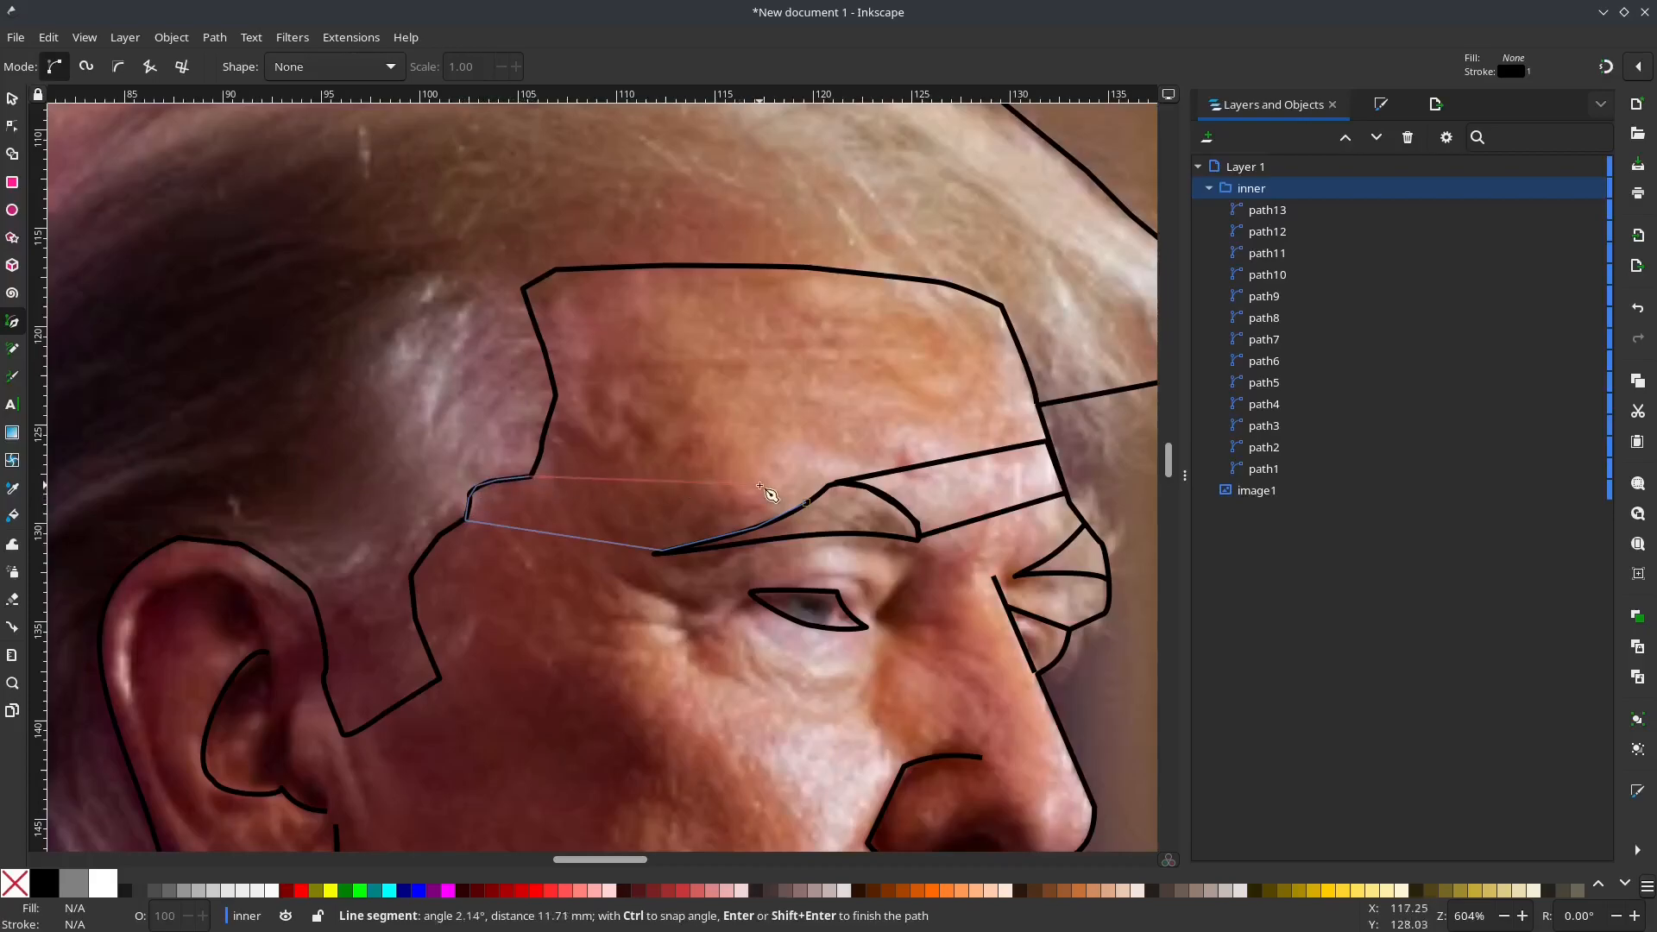
left_click(808, 502)
Step: Draw a closed four-sided shape on the near upper eyelid, between the eyebrow's lower edge and the eye's upper edge
left_click(735, 547)
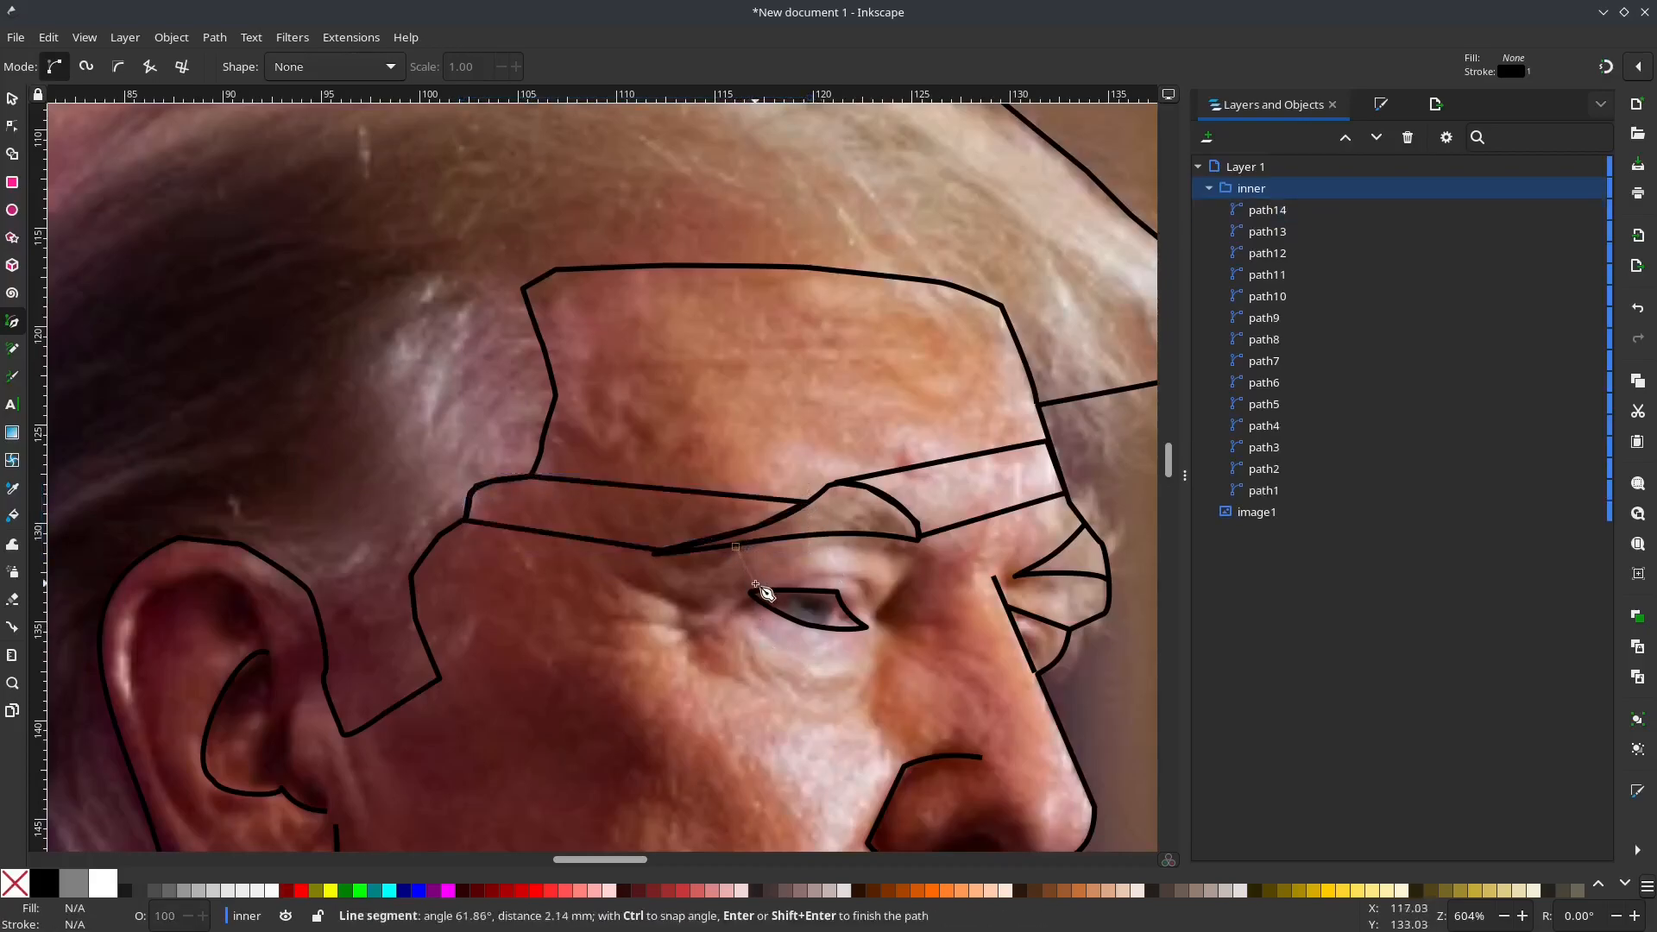
left_click(834, 592)
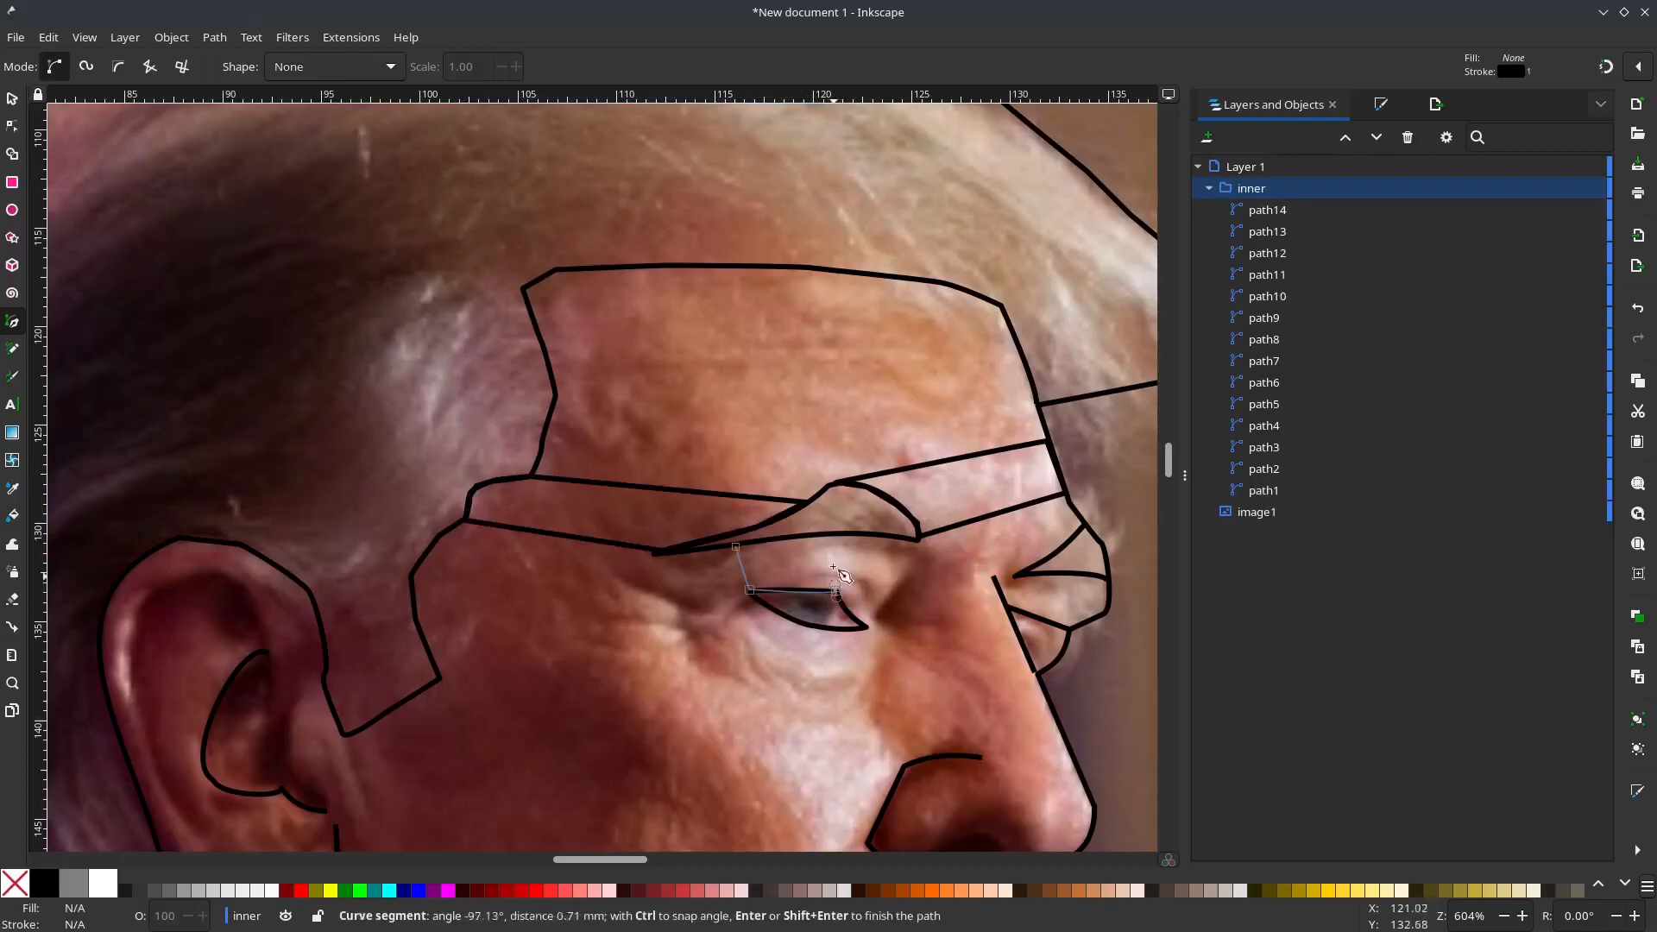
left_click(831, 536)
left_click(735, 546)
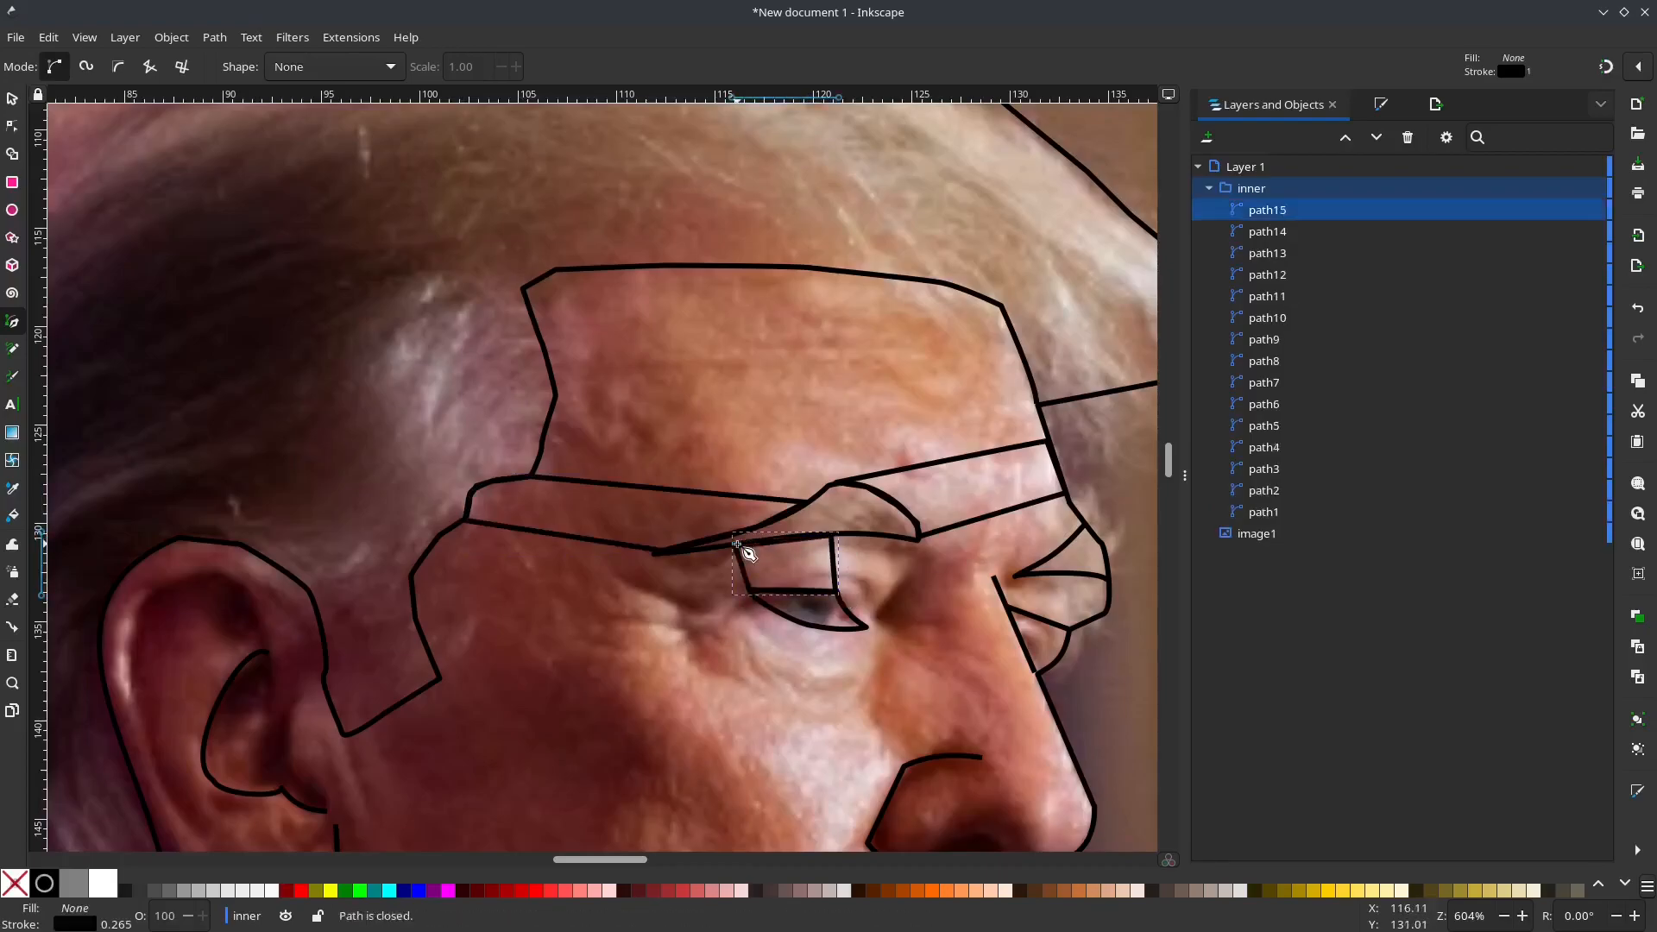
Step: Draw a closed narrow diagonal strip from the near eye's lower edge across the nostril to the face outline below the nose
left_click_drag(824, 708, 705, 561)
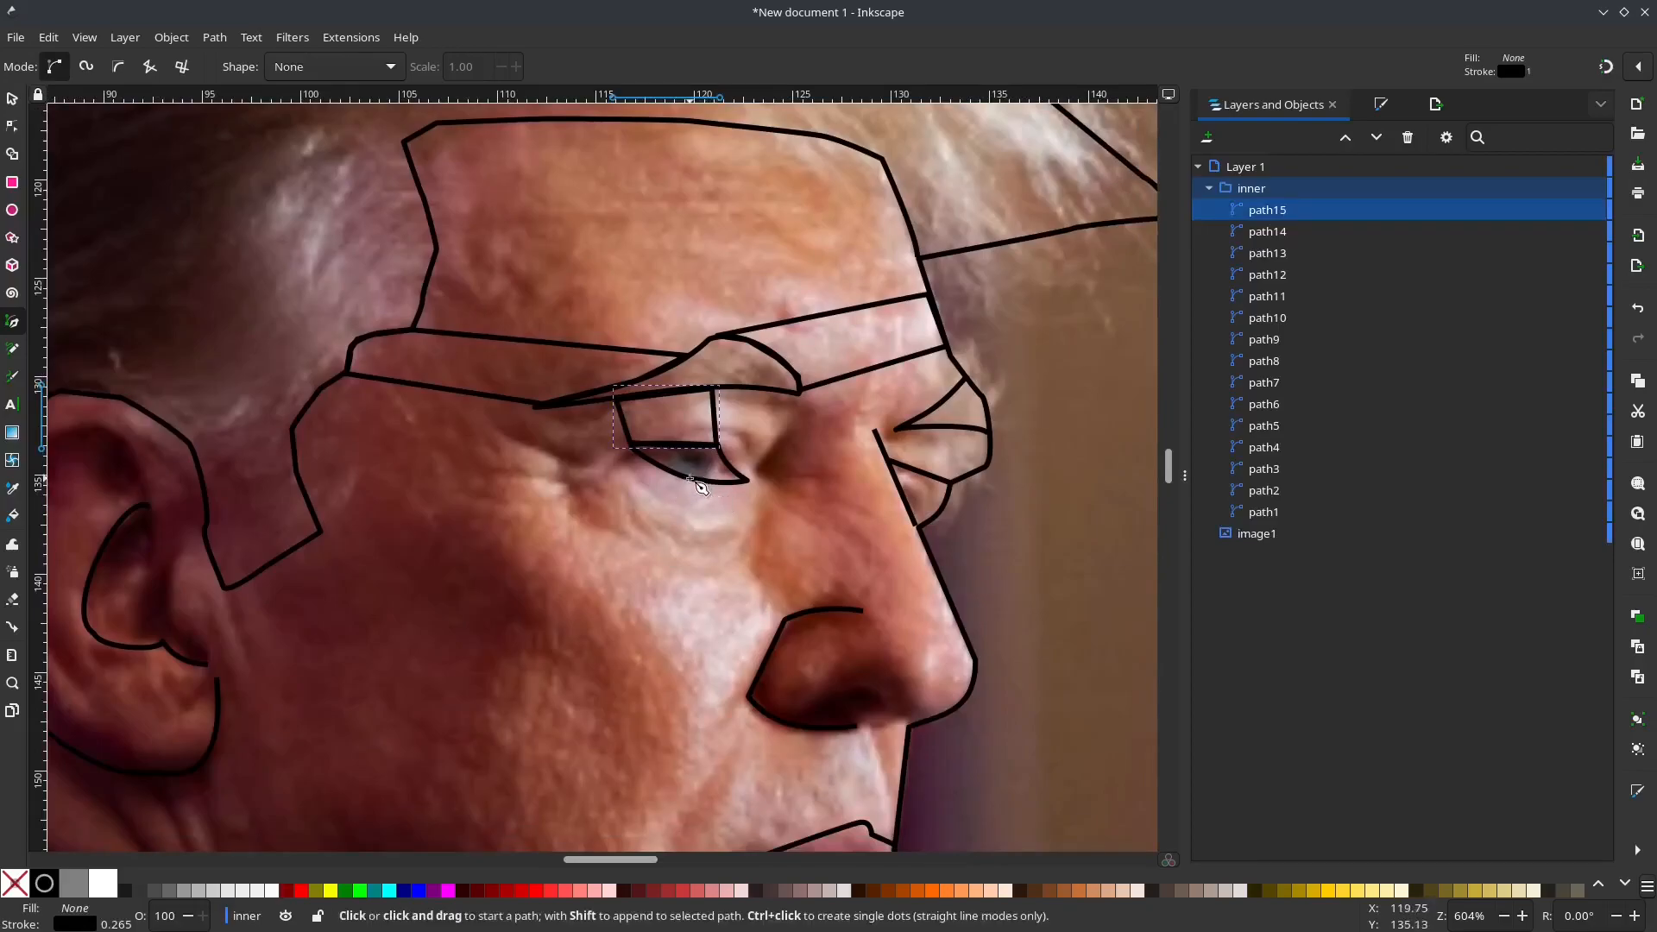
left_click_drag(688, 478, 711, 500)
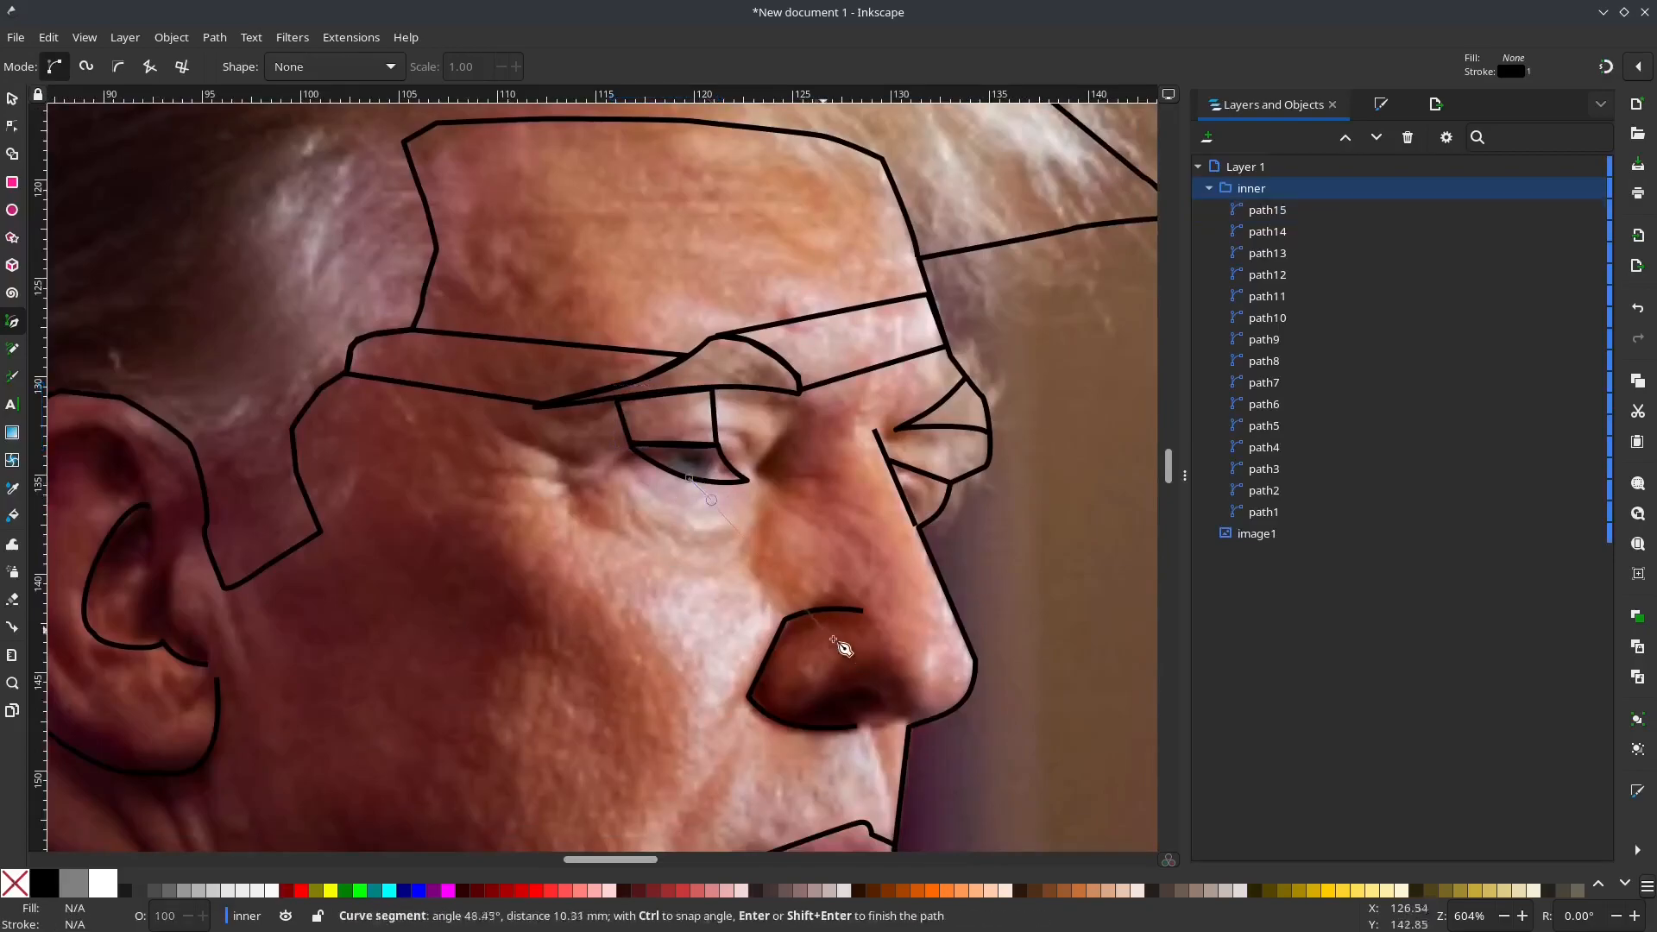
left_click(899, 804)
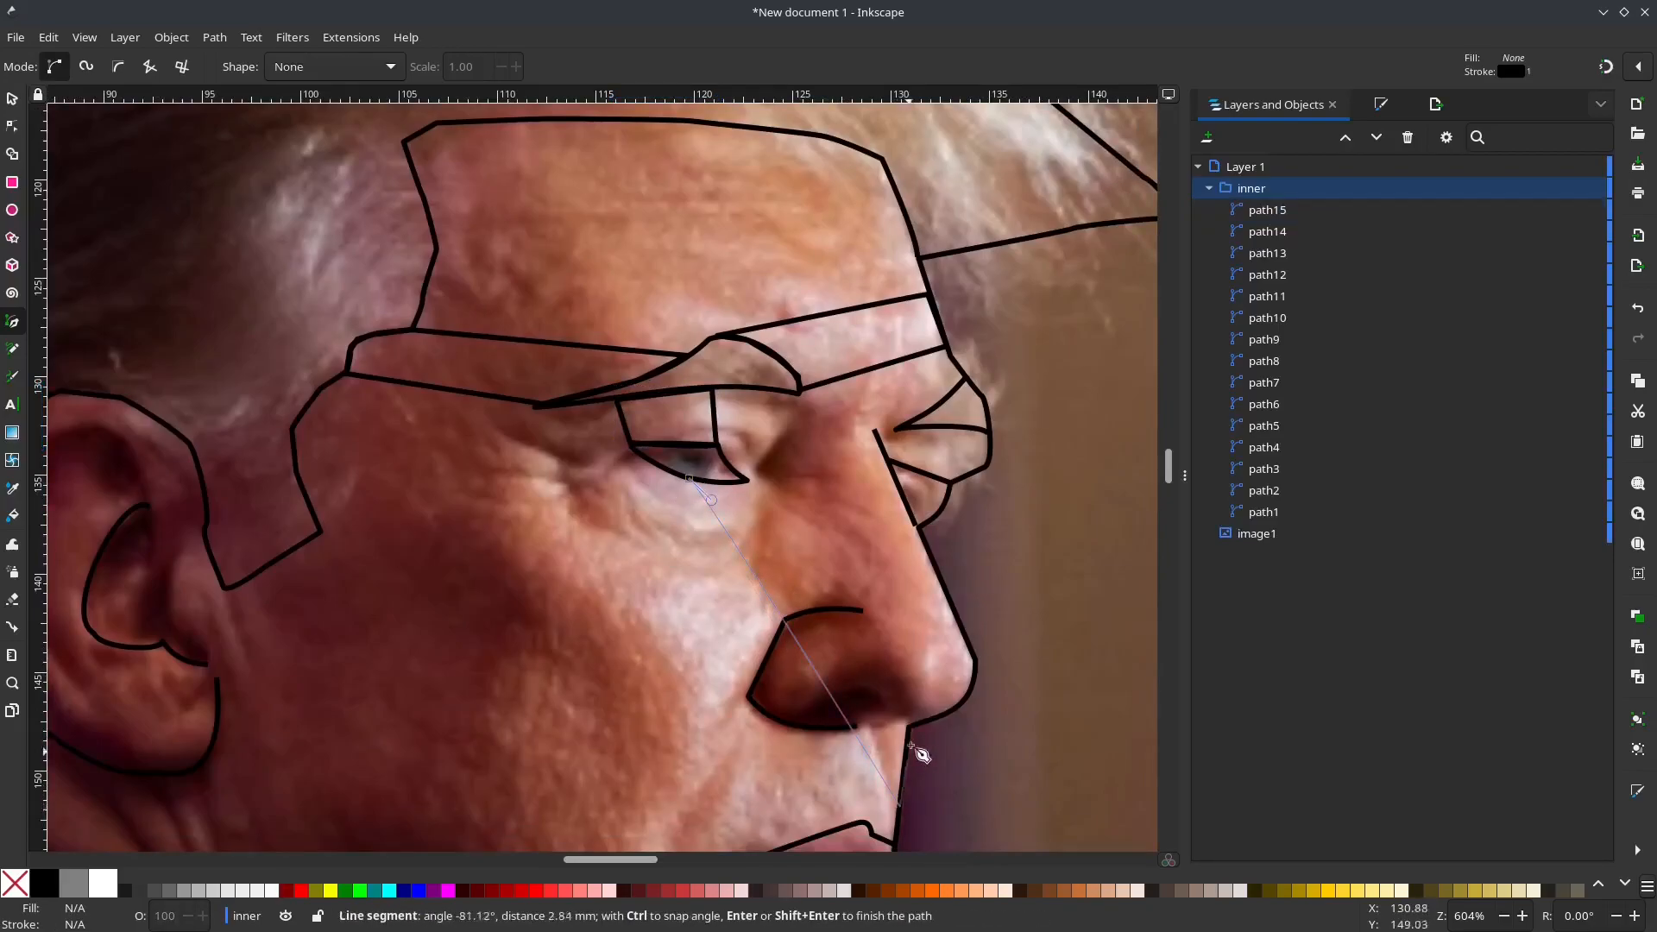
left_click(909, 730)
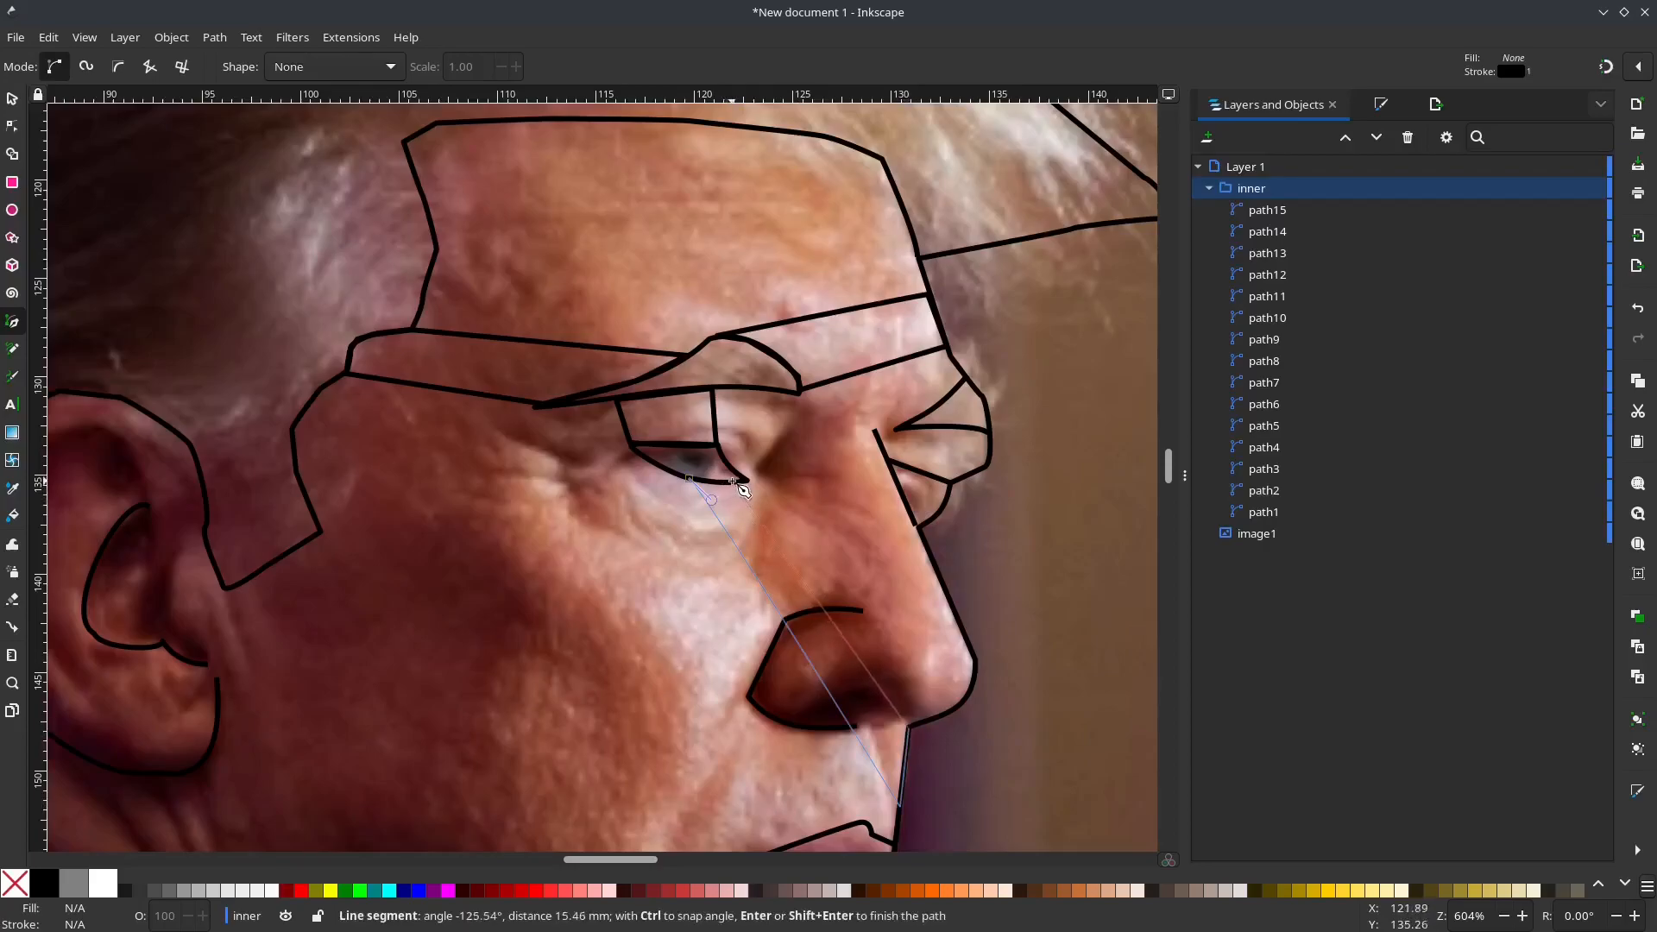
left_click(698, 485)
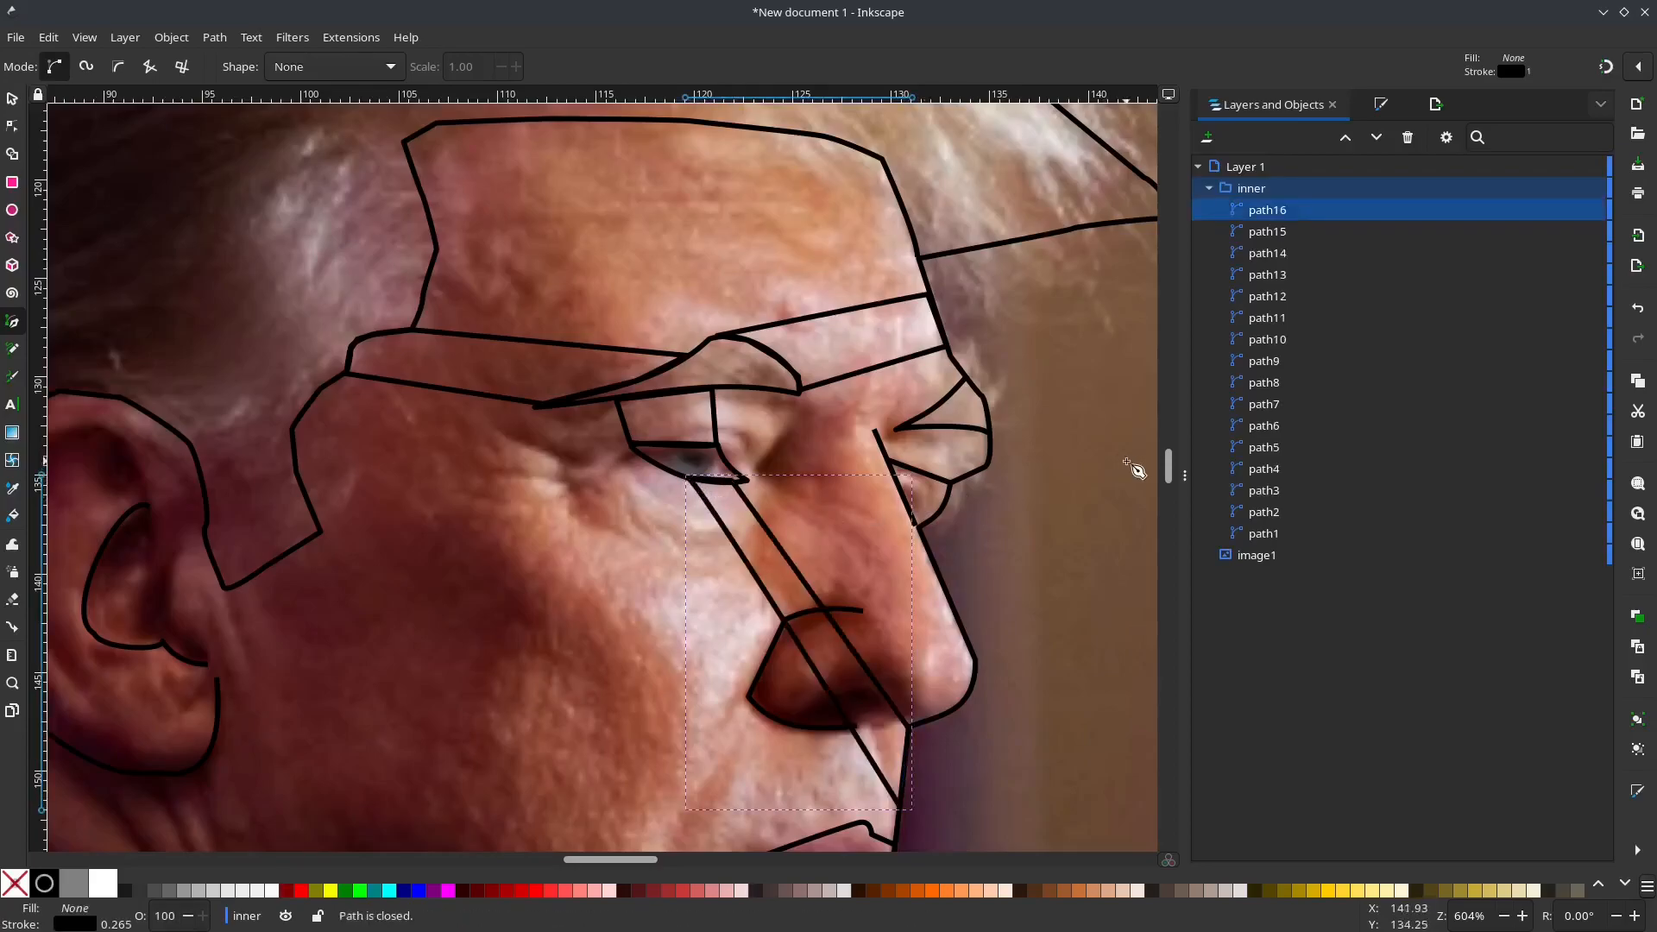
Step: Draw a closed four-sided shape at the nose bridge, linking the brow band's lower edge with the far eyebrow and eye line
left_click(889, 460)
left_click(911, 426)
left_click(901, 362)
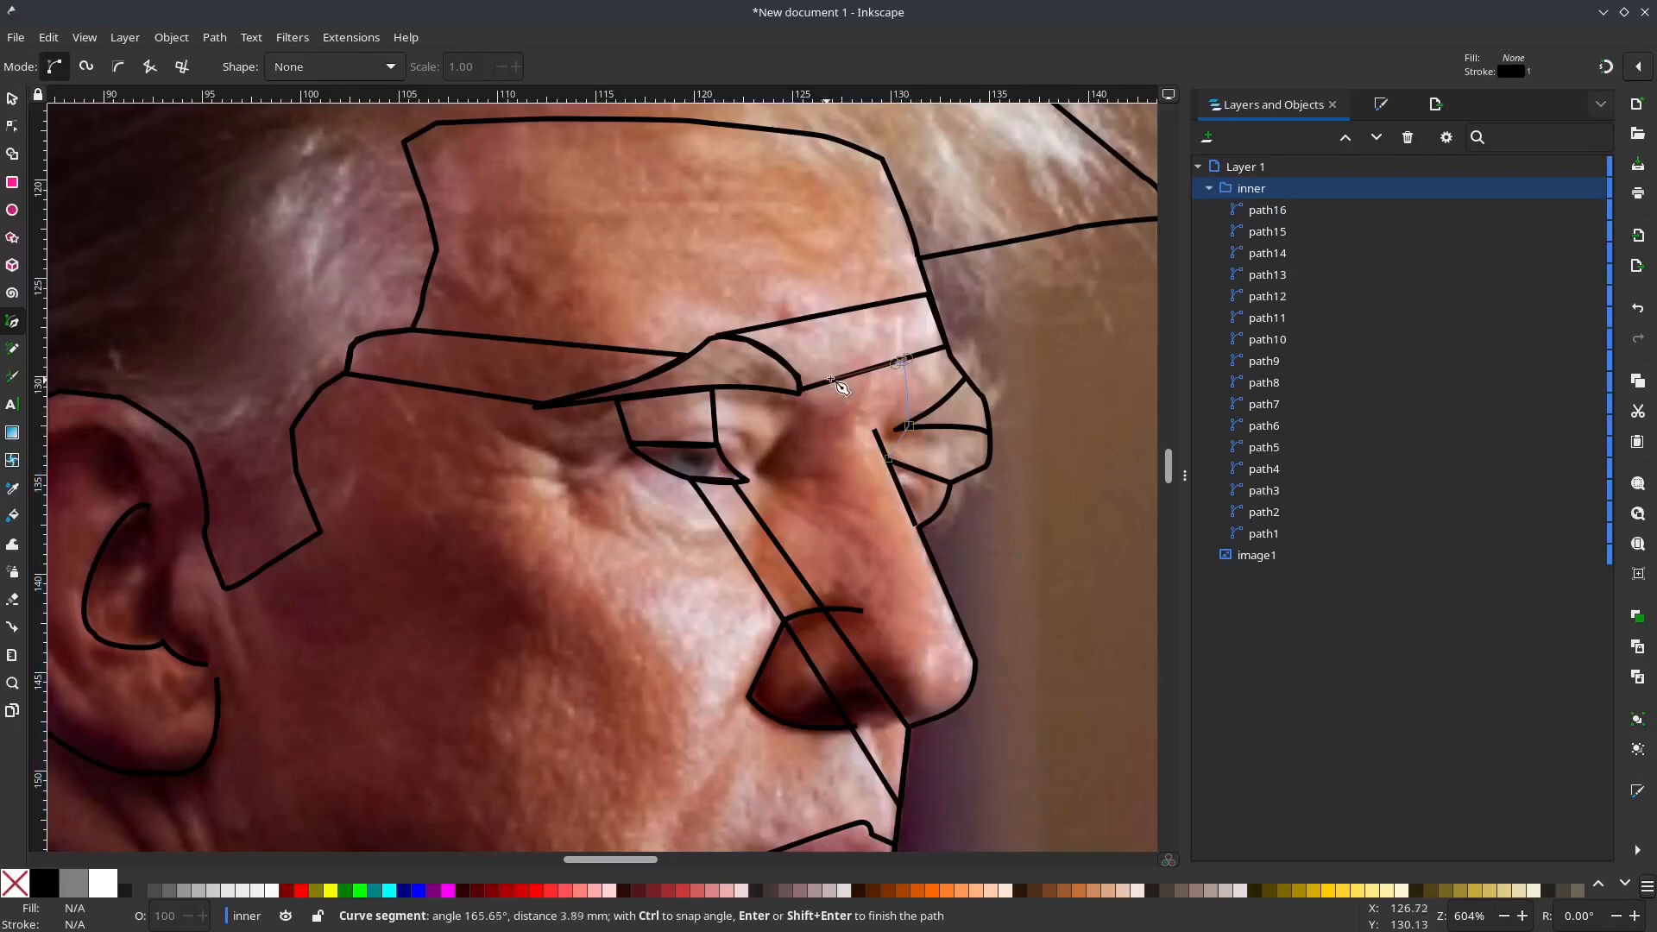
key("Return")
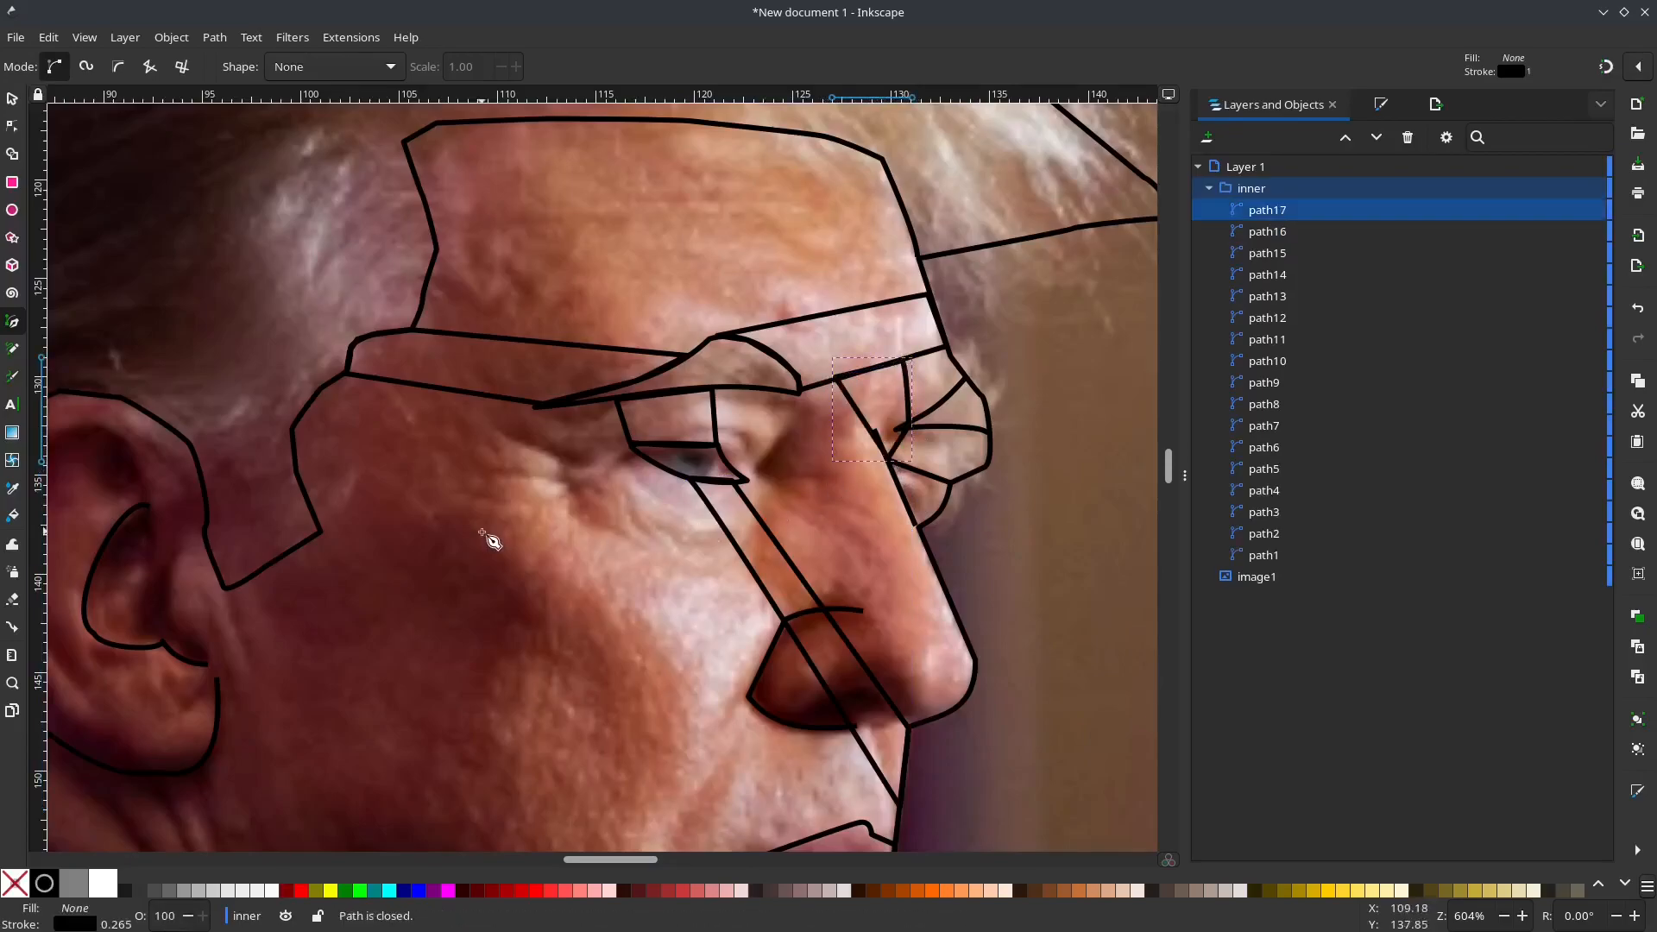
Step: Draw a closed diagonal band across the ear, from its front edge near the sideburn to its back edge
scroll(480, 548, "down", 2)
left_click_drag(450, 577, 742, 583)
scroll(701, 584, "up", 2)
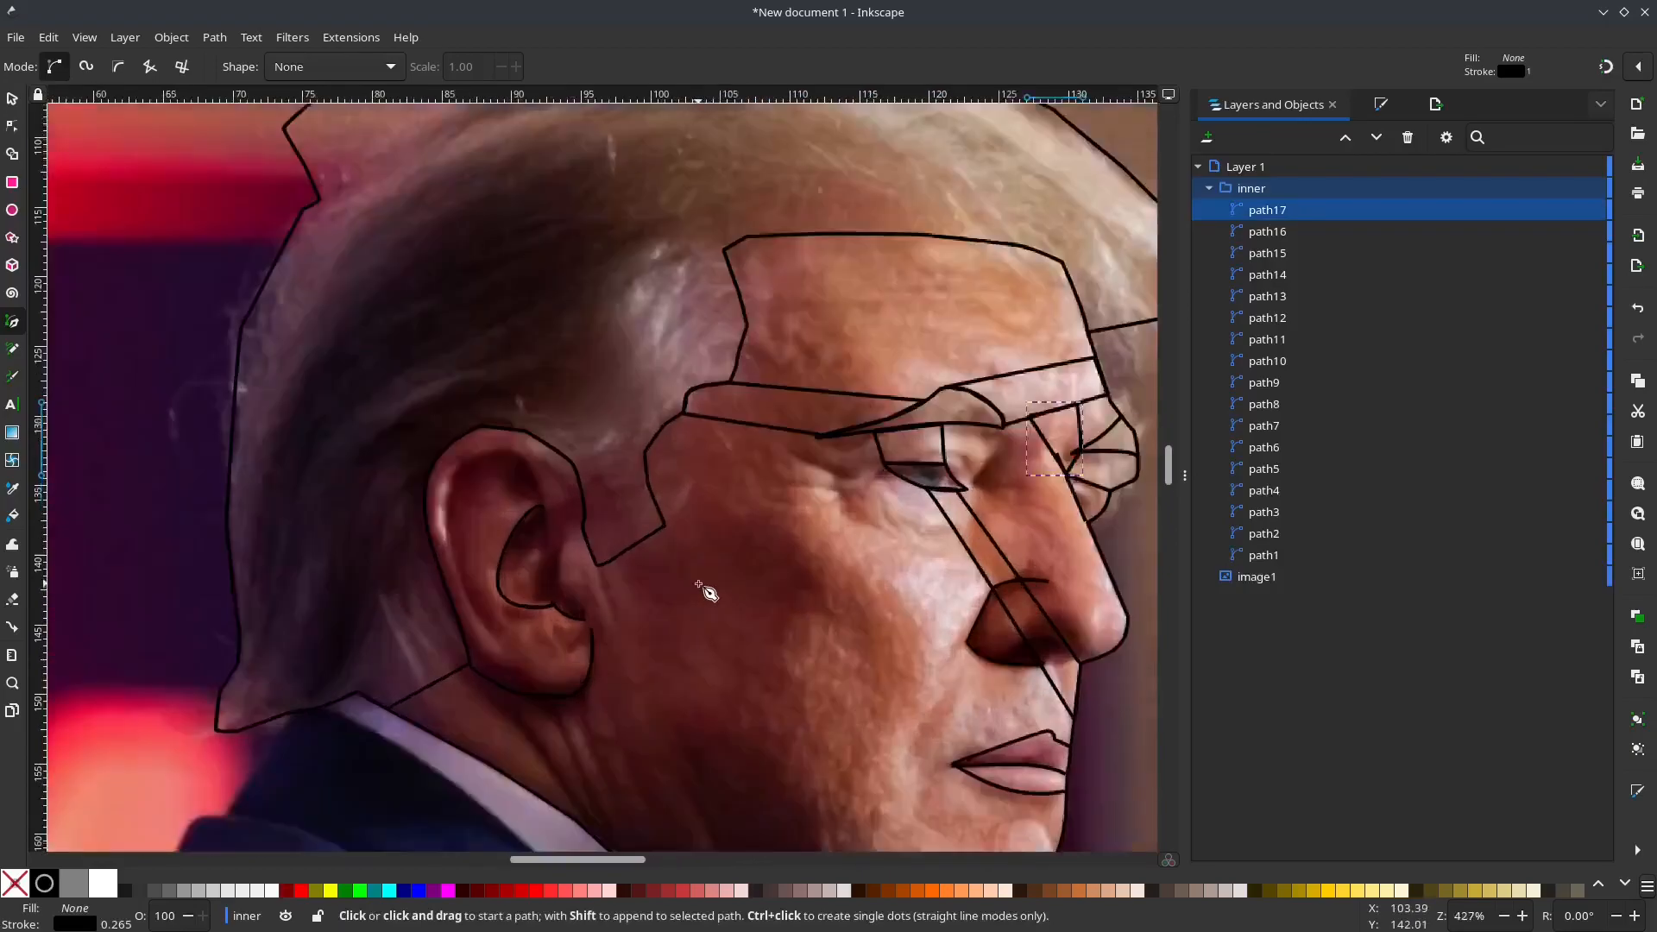
left_click(525, 435)
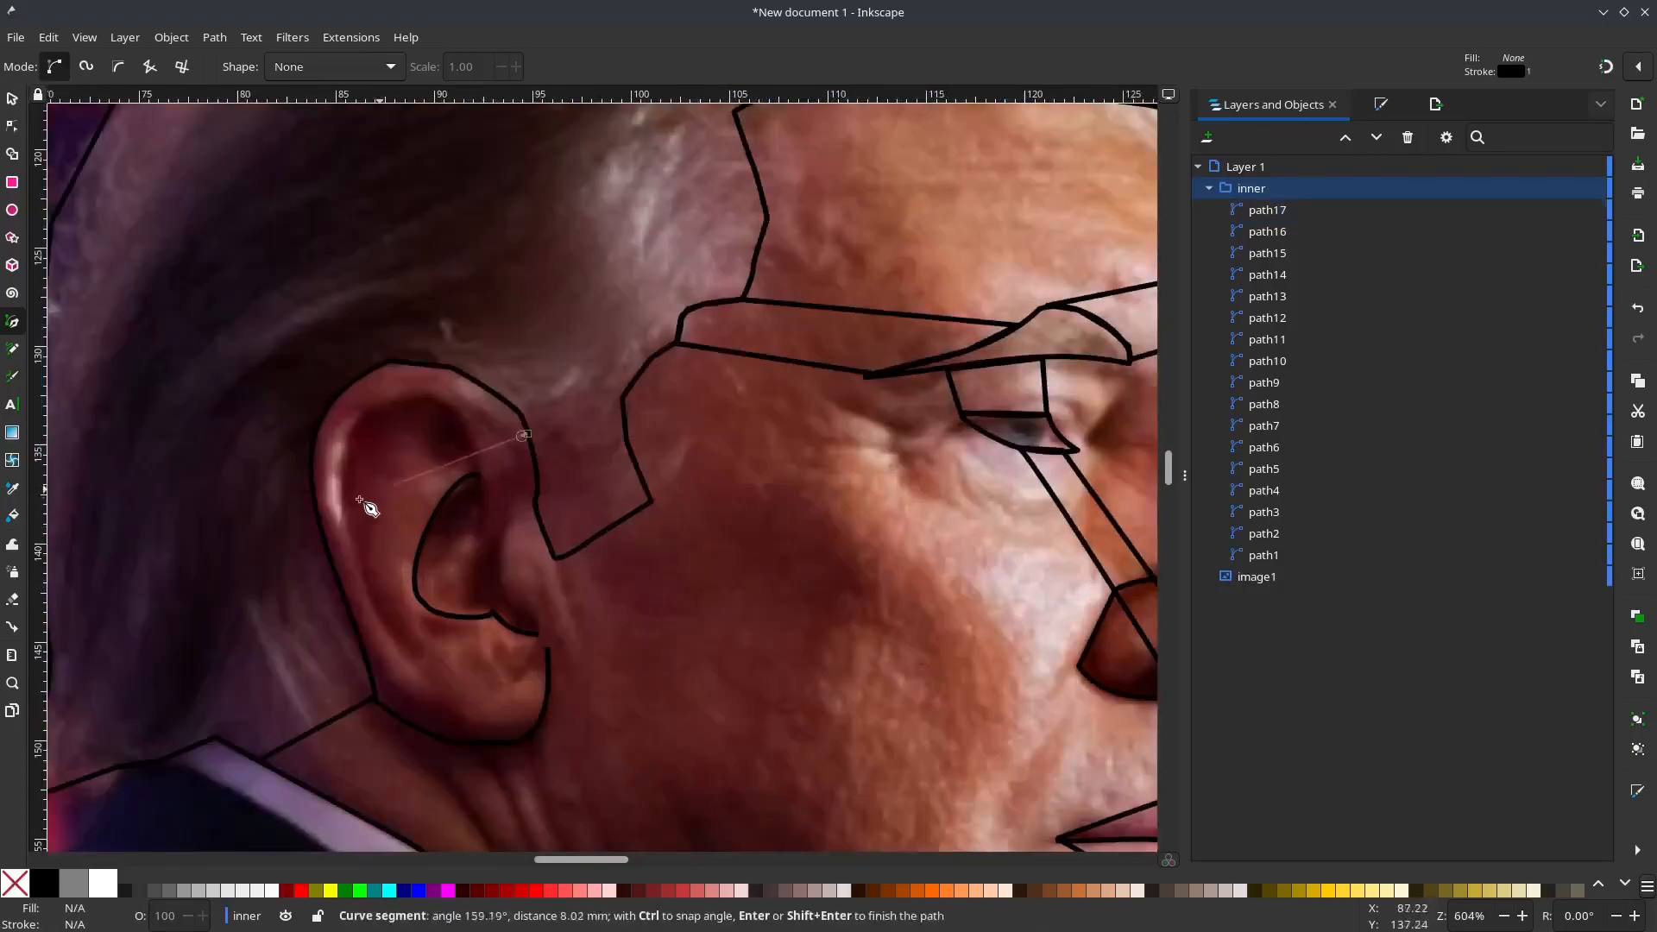
left_click(324, 541)
left_click(362, 644)
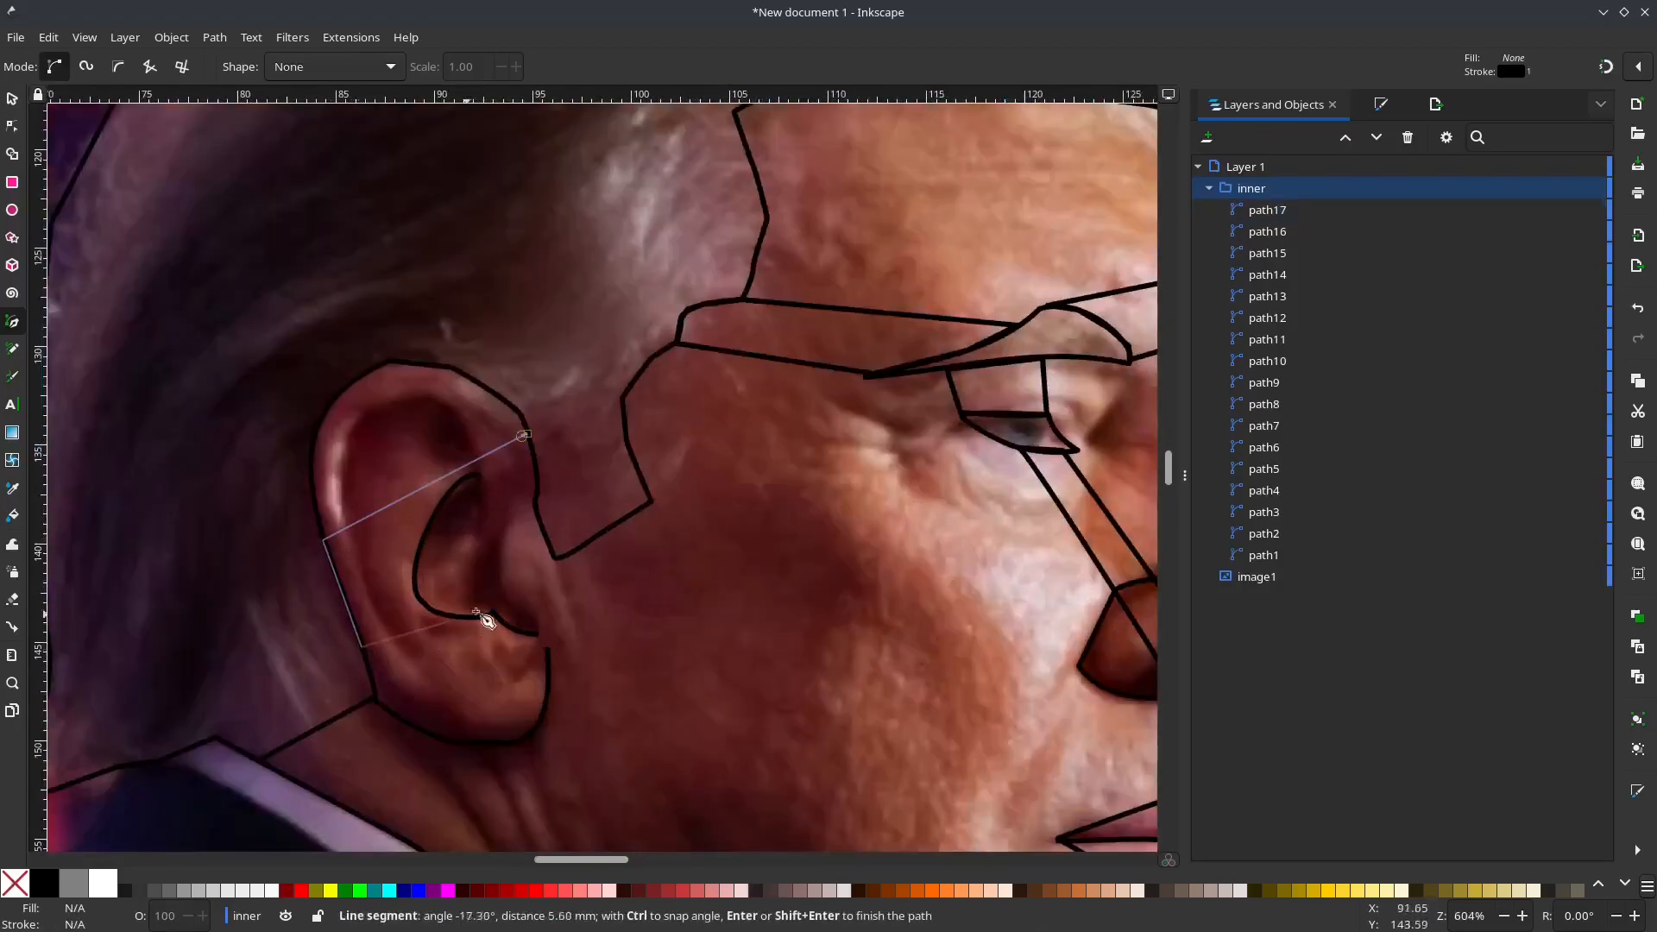
left_click(544, 537)
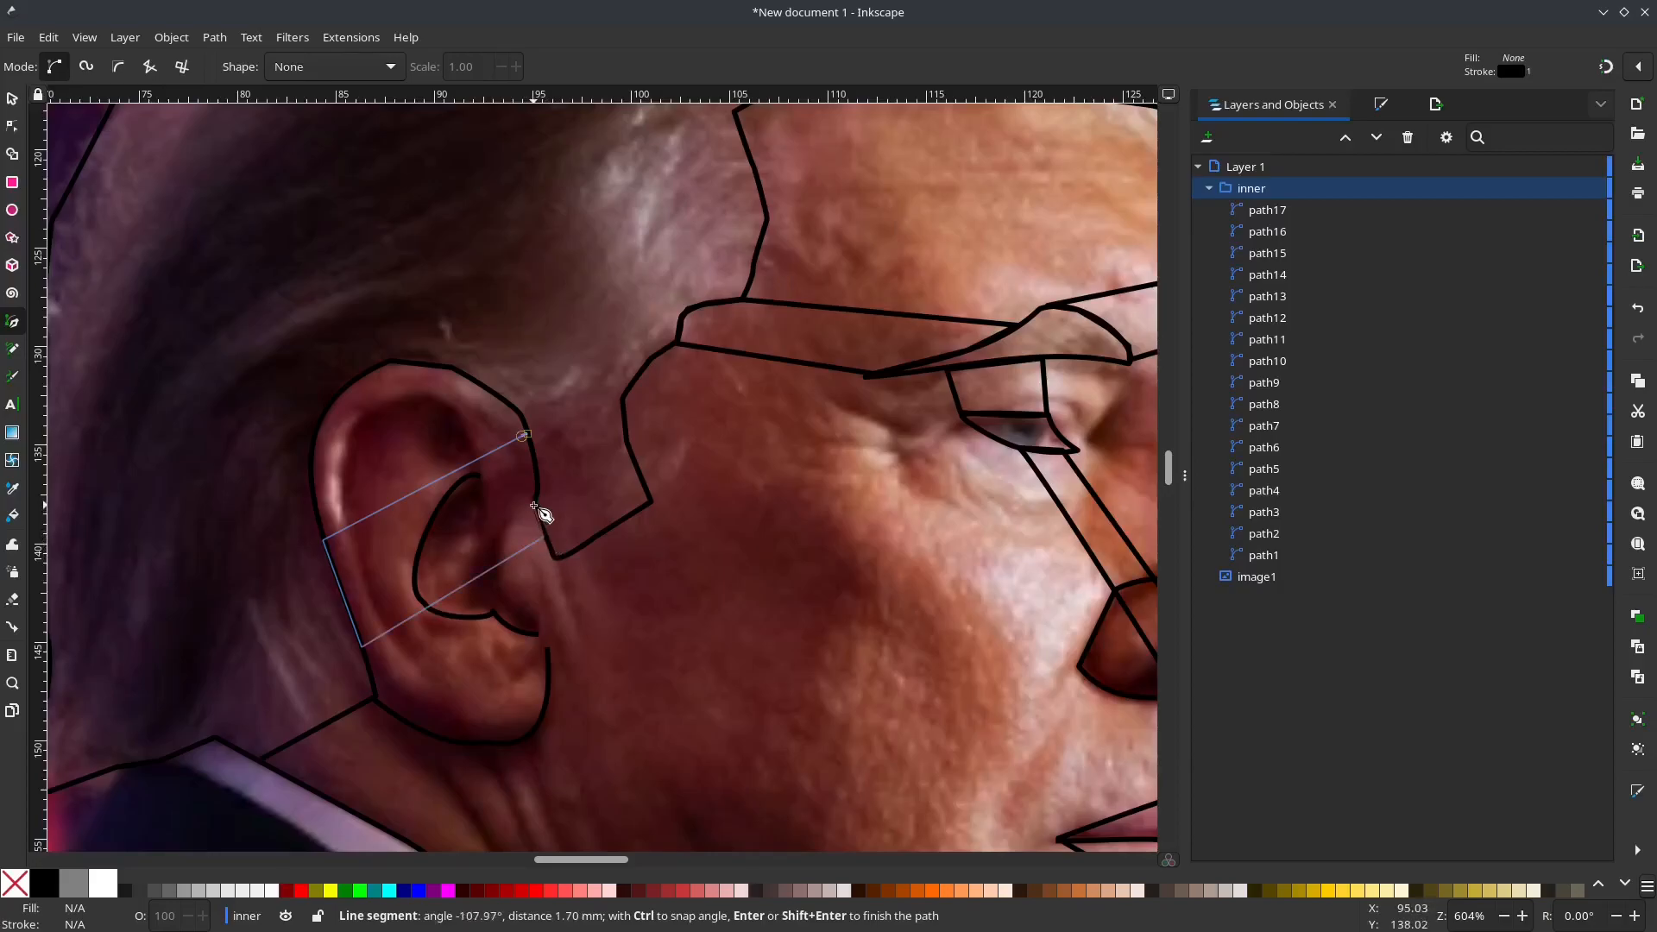
left_click(527, 434)
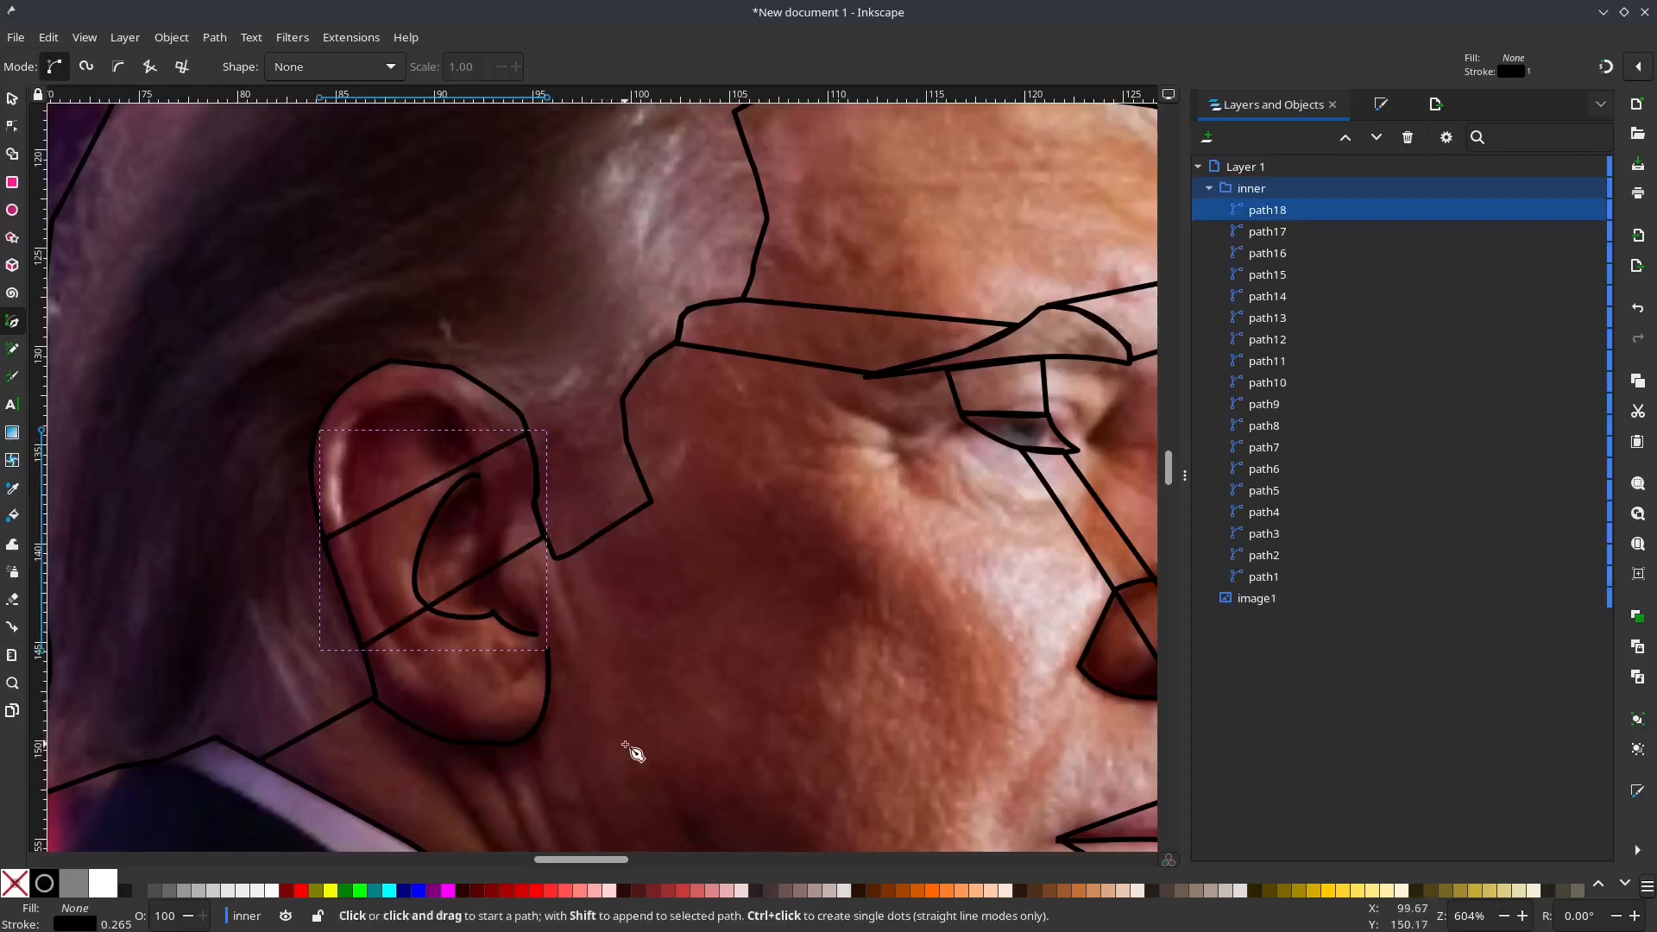
Step: Draw a closed narrow diagonal strip from the front edge of the earlobe up into the inner ear fold
left_click(548, 688)
left_click(446, 558)
left_click(486, 532)
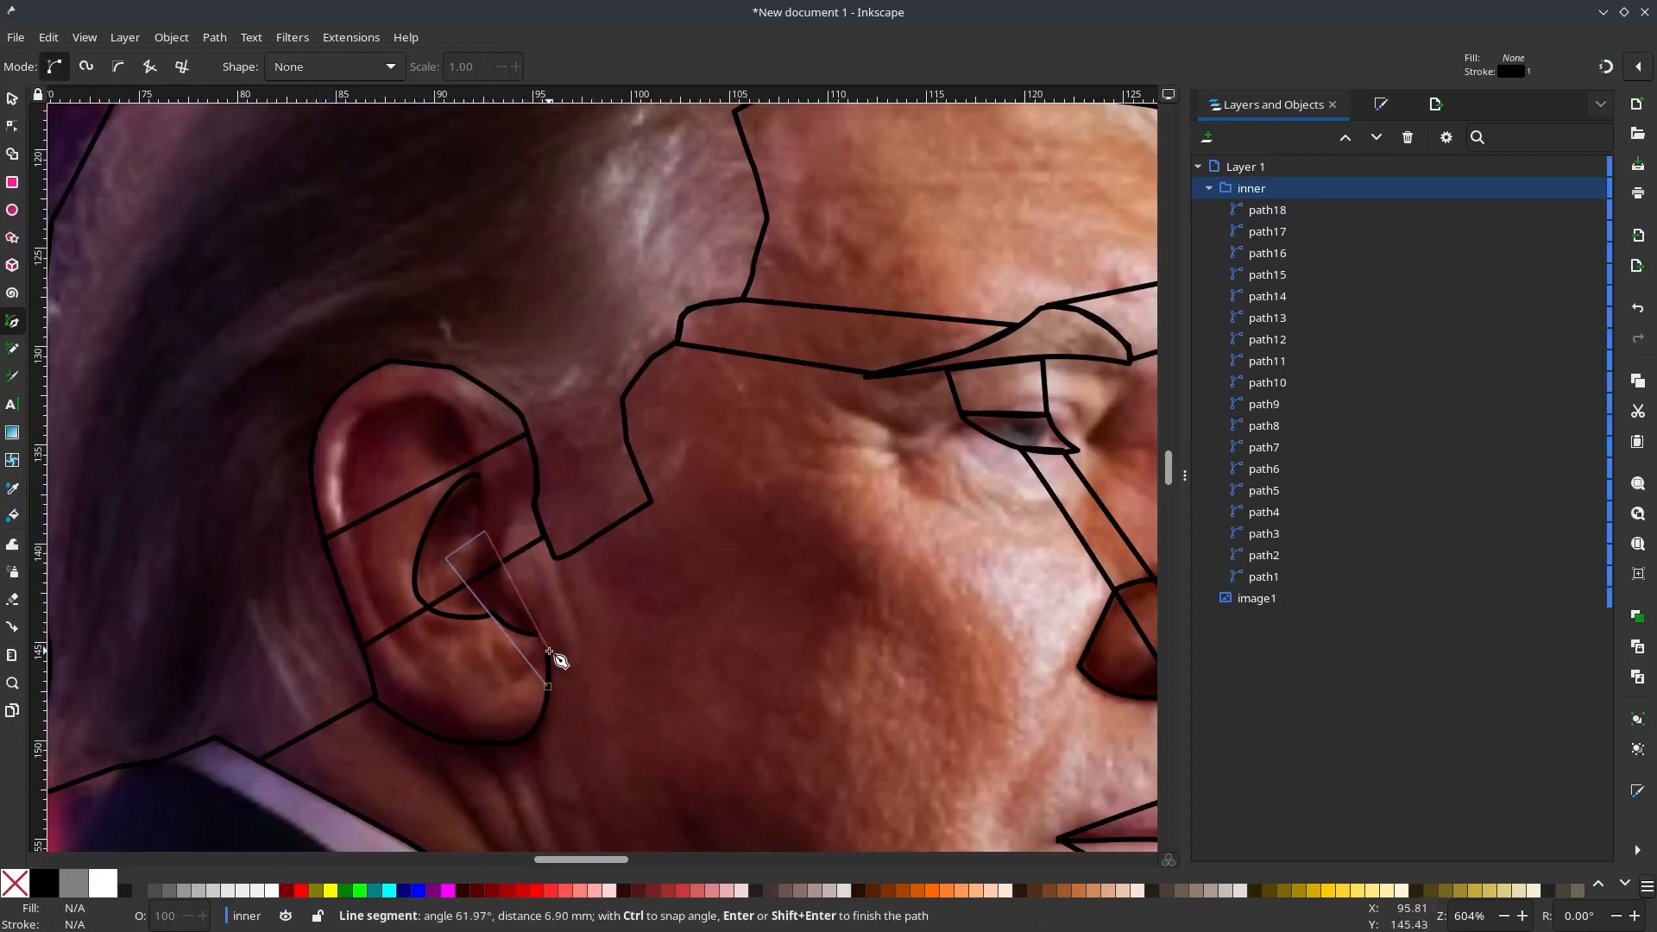
left_click(548, 688)
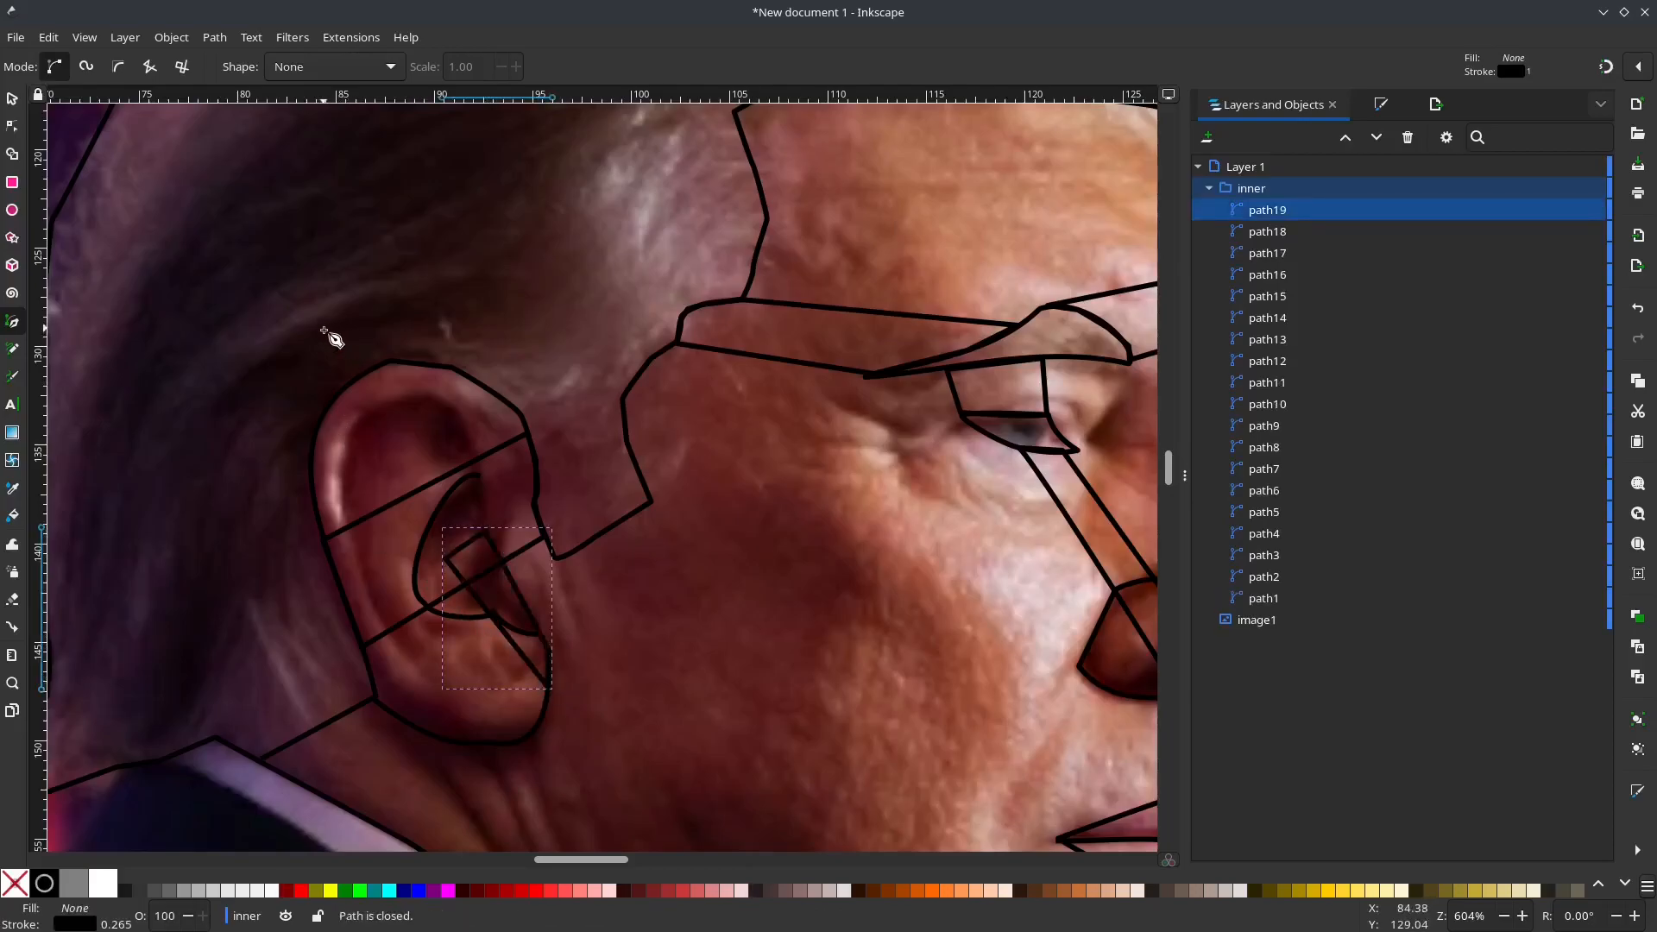
Step: Draw a closed diagonal band across the hair, from the forehead's upper hairline corner to the top of the head outline
scroll(492, 547, "down", 1)
scroll(552, 432, "down", 1)
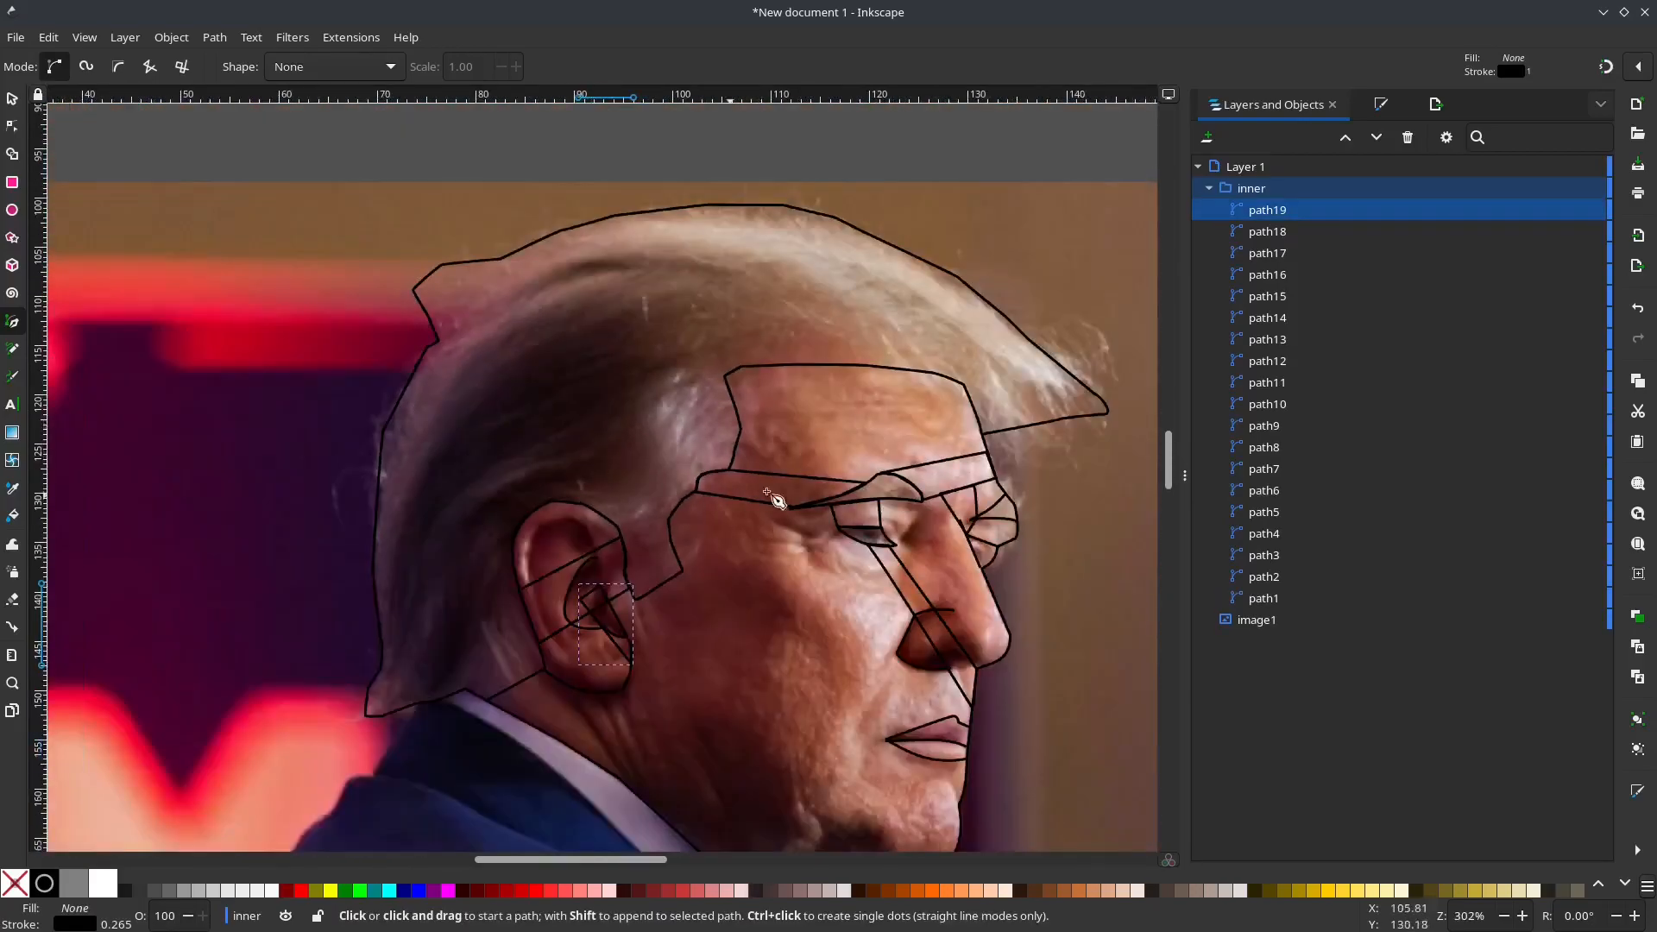
left_click(725, 377)
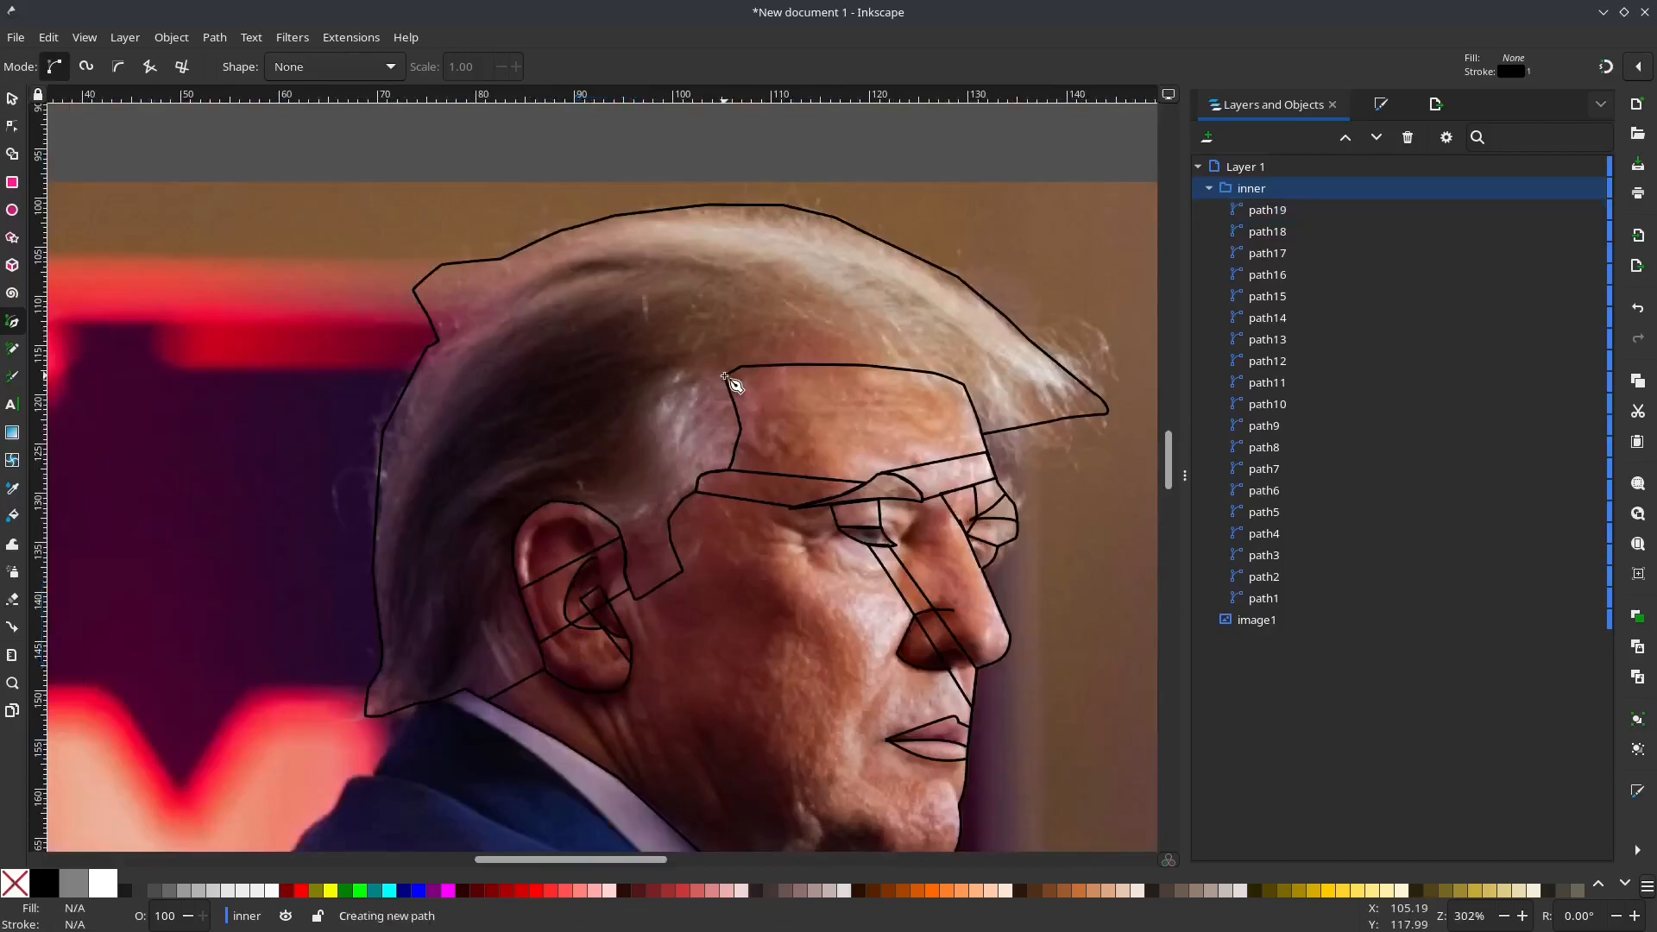
scroll(622, 216, "up", 1)
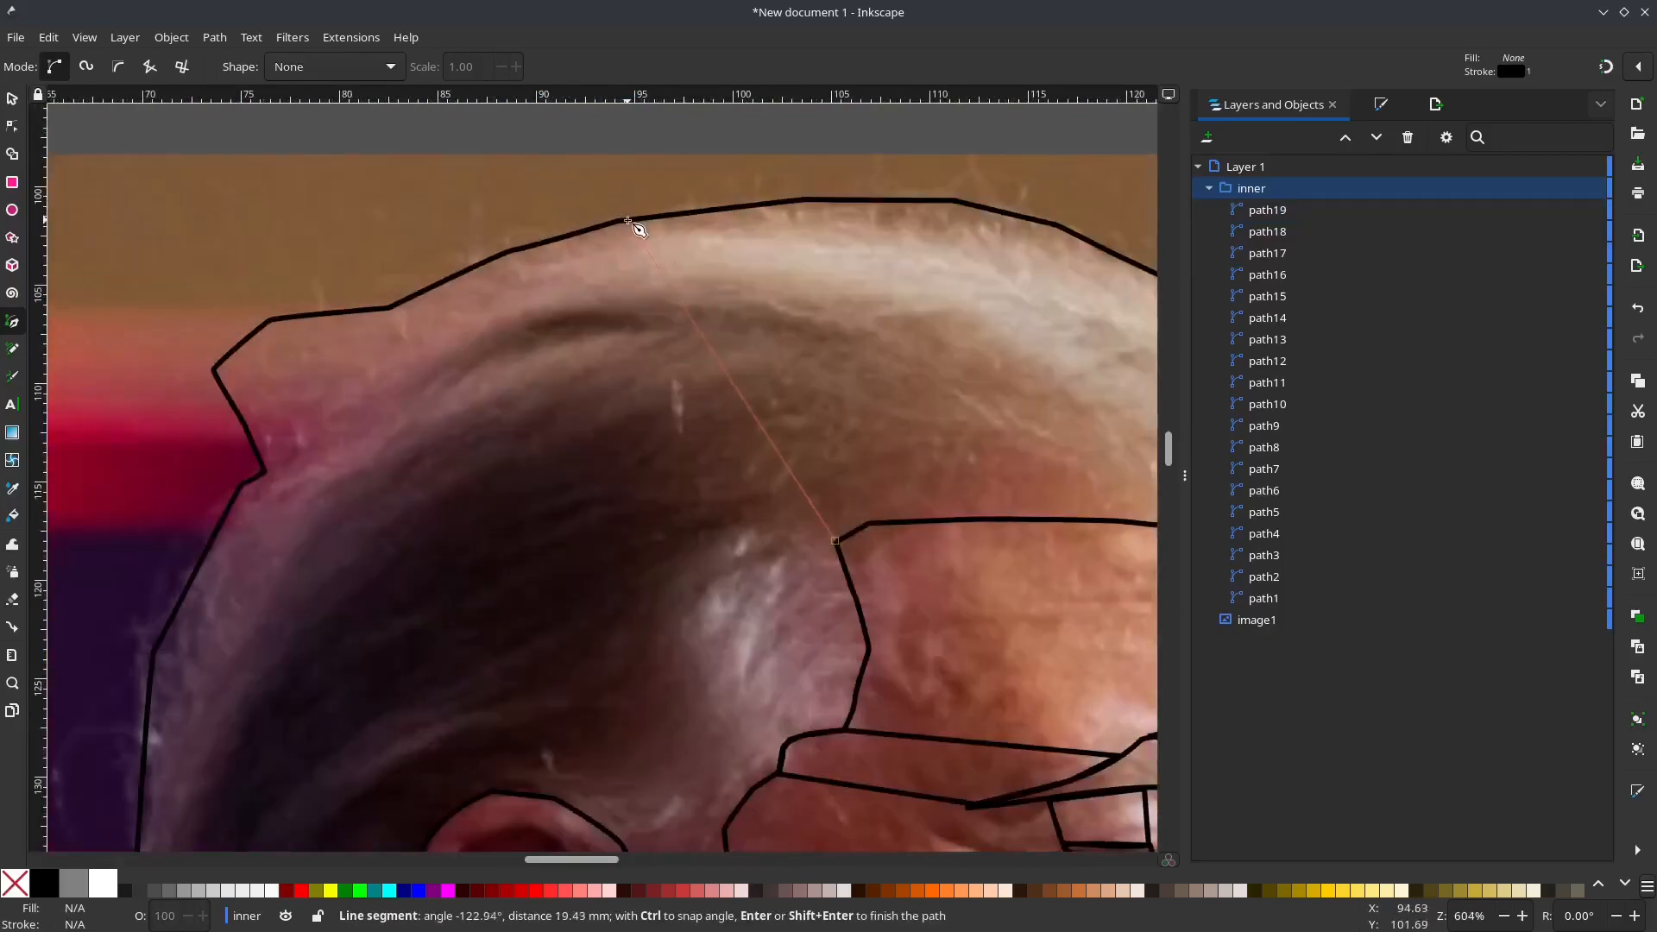
left_click(709, 207)
left_click(918, 523)
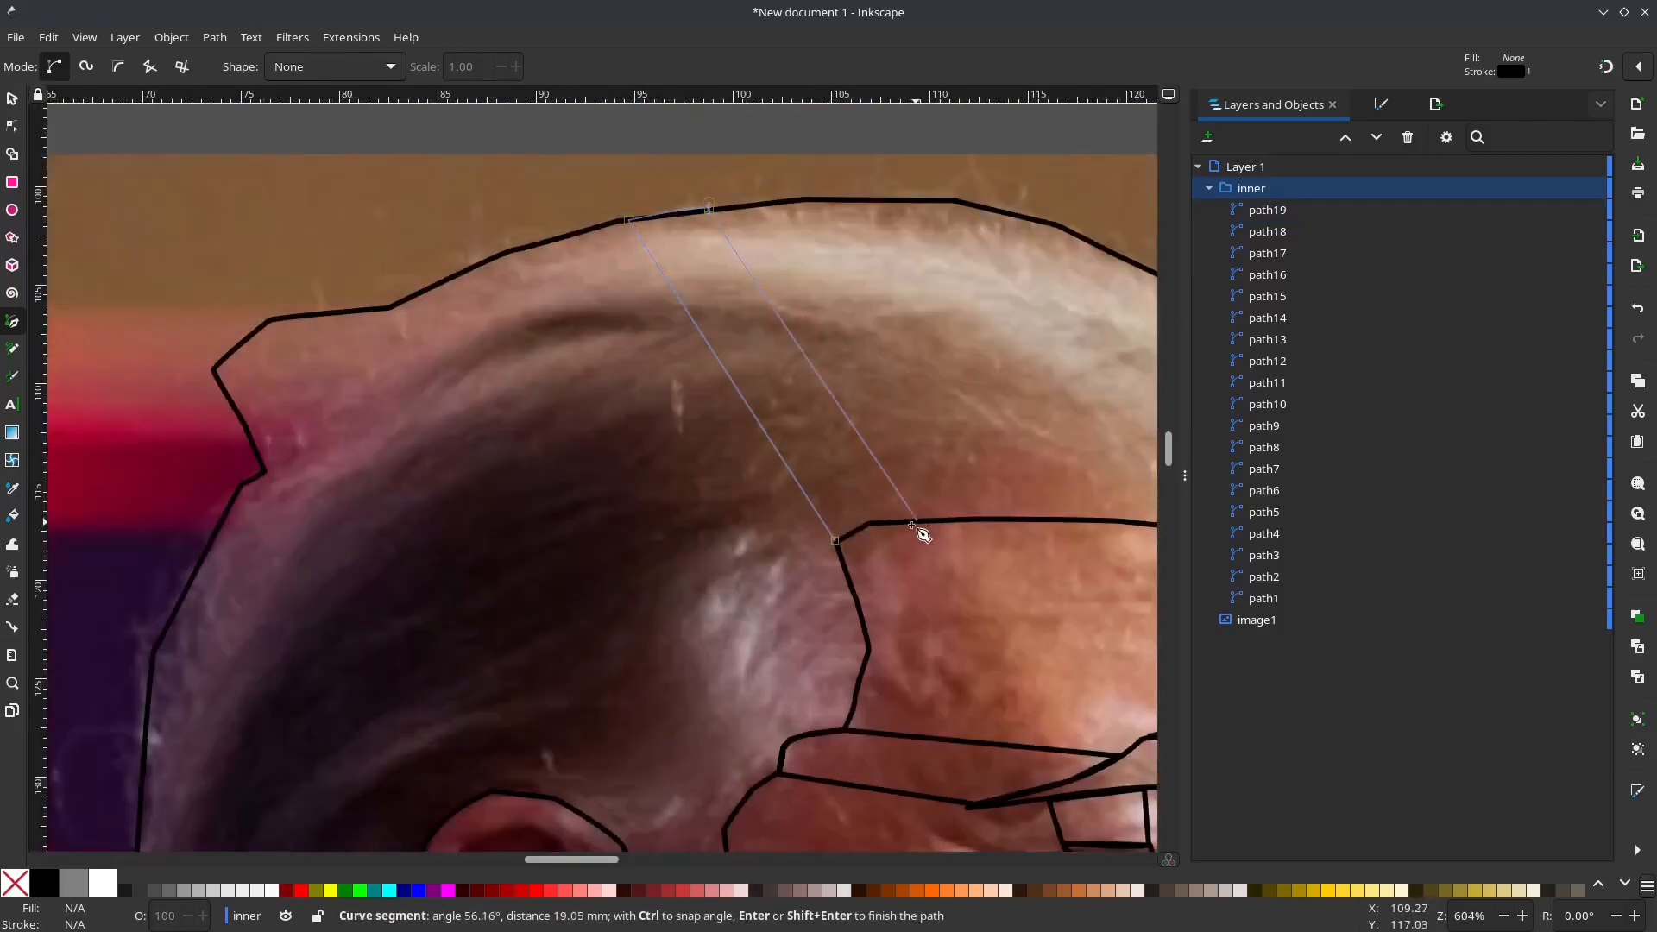
left_click(837, 540)
Step: Draw a closed four-sided strip linking the nostril's lower edge with the upper lip near the mouth corner
scroll(631, 664, "down", 2)
left_click_drag(629, 689, 619, 467)
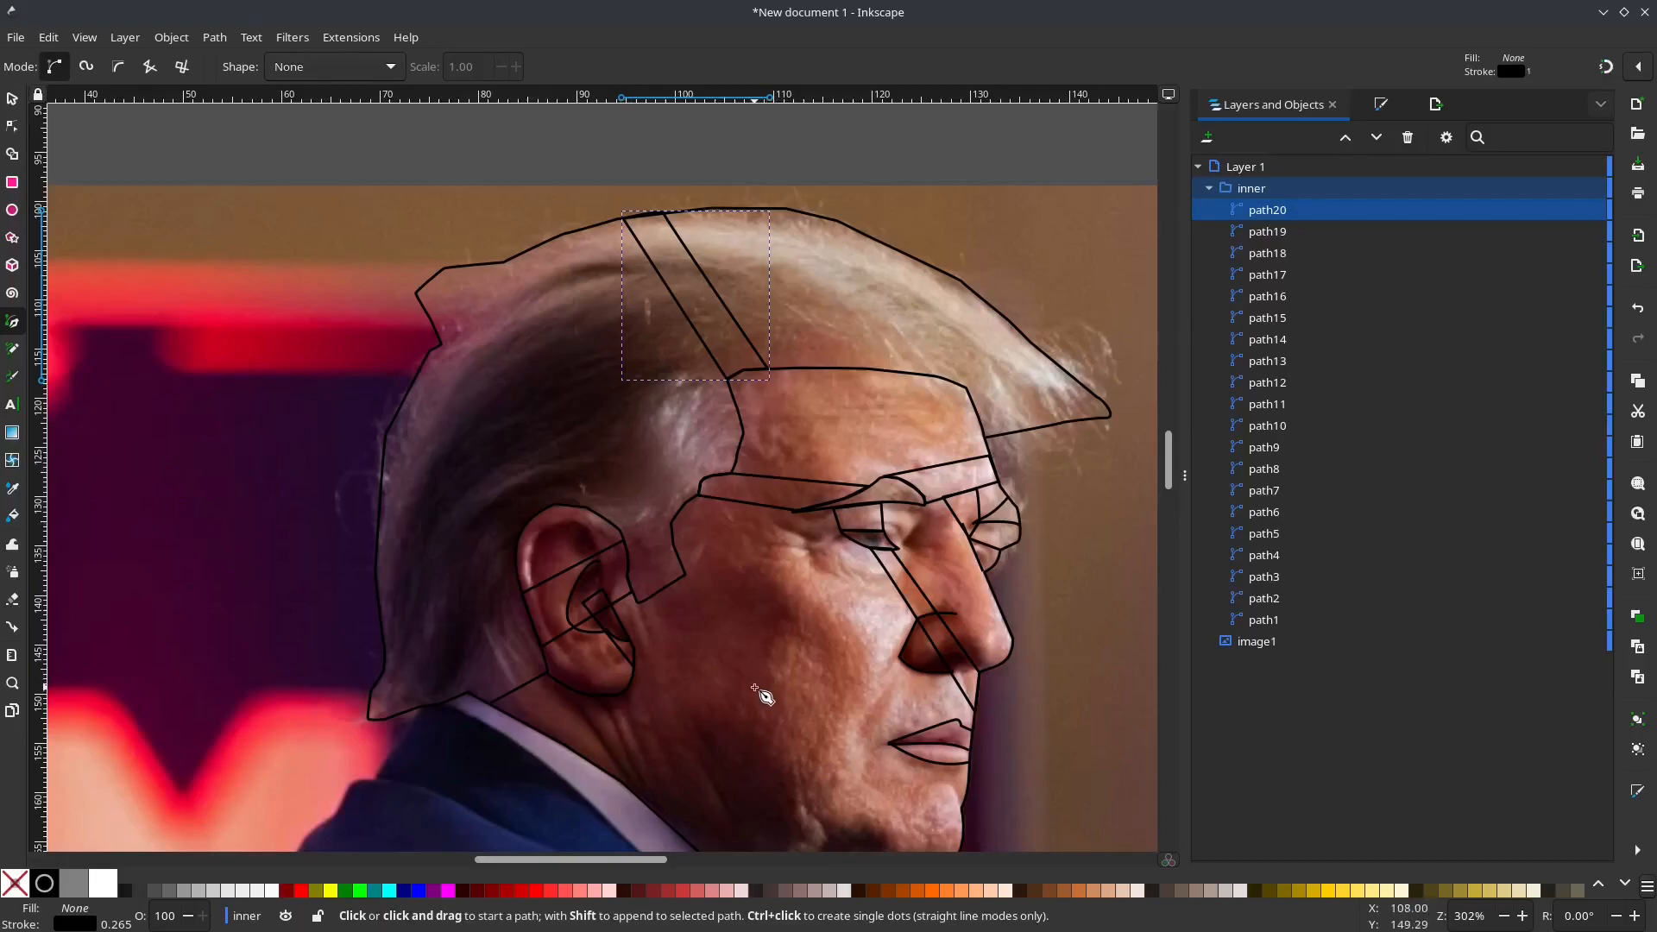
left_click_drag(764, 708, 715, 509)
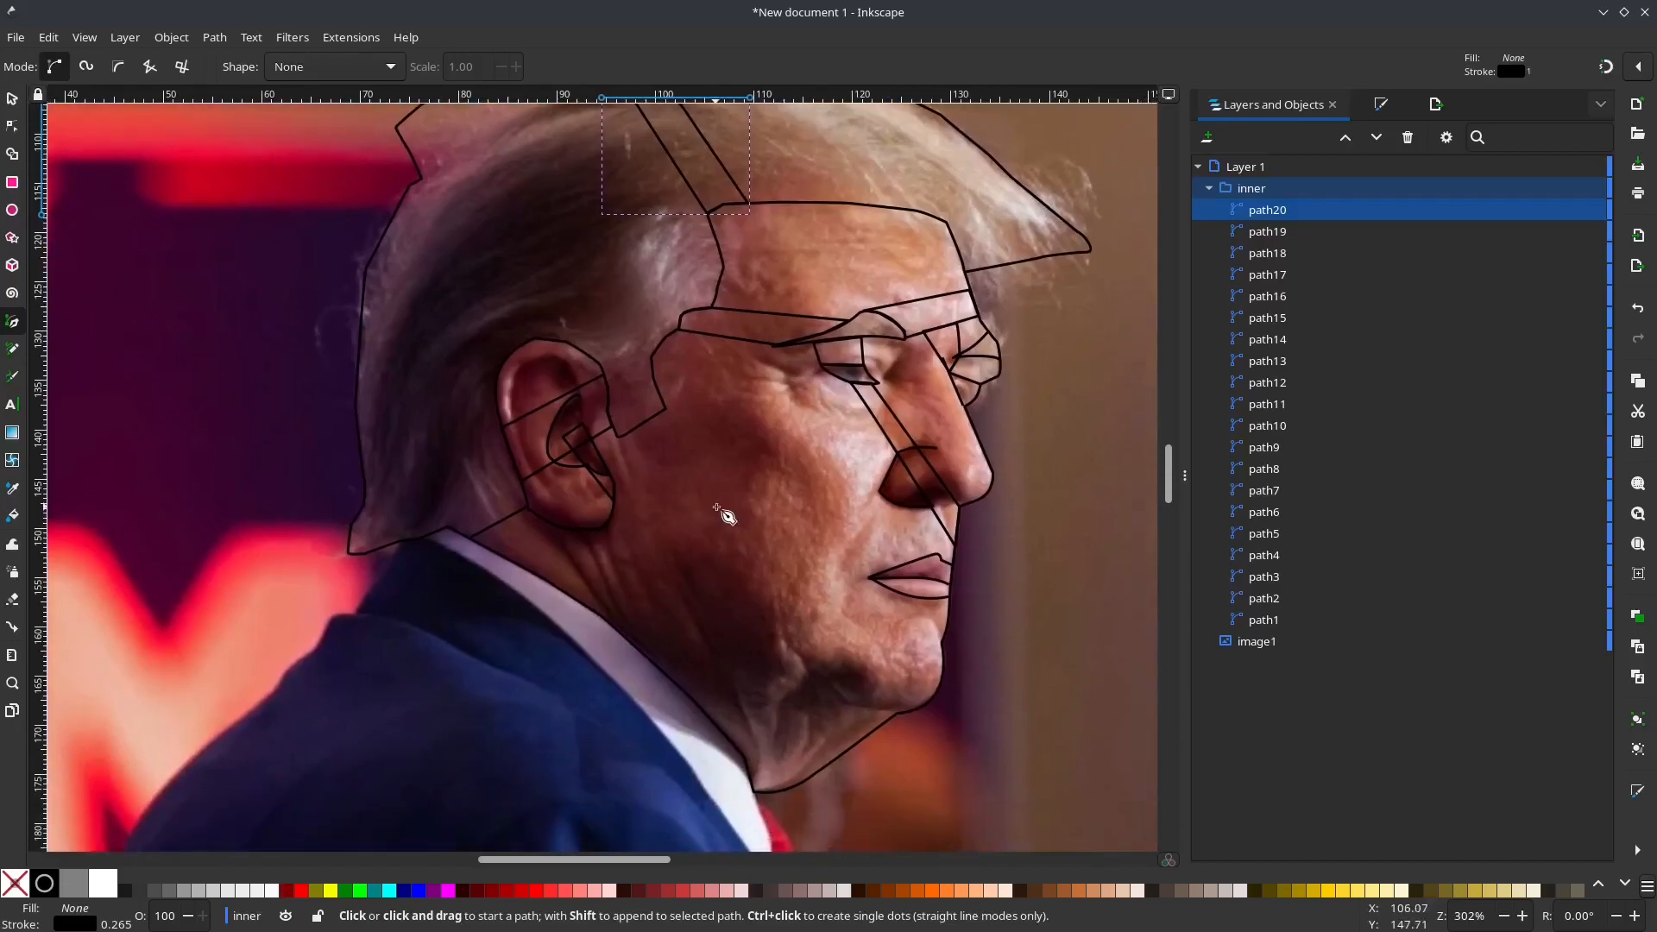
scroll(842, 585, "up", 2)
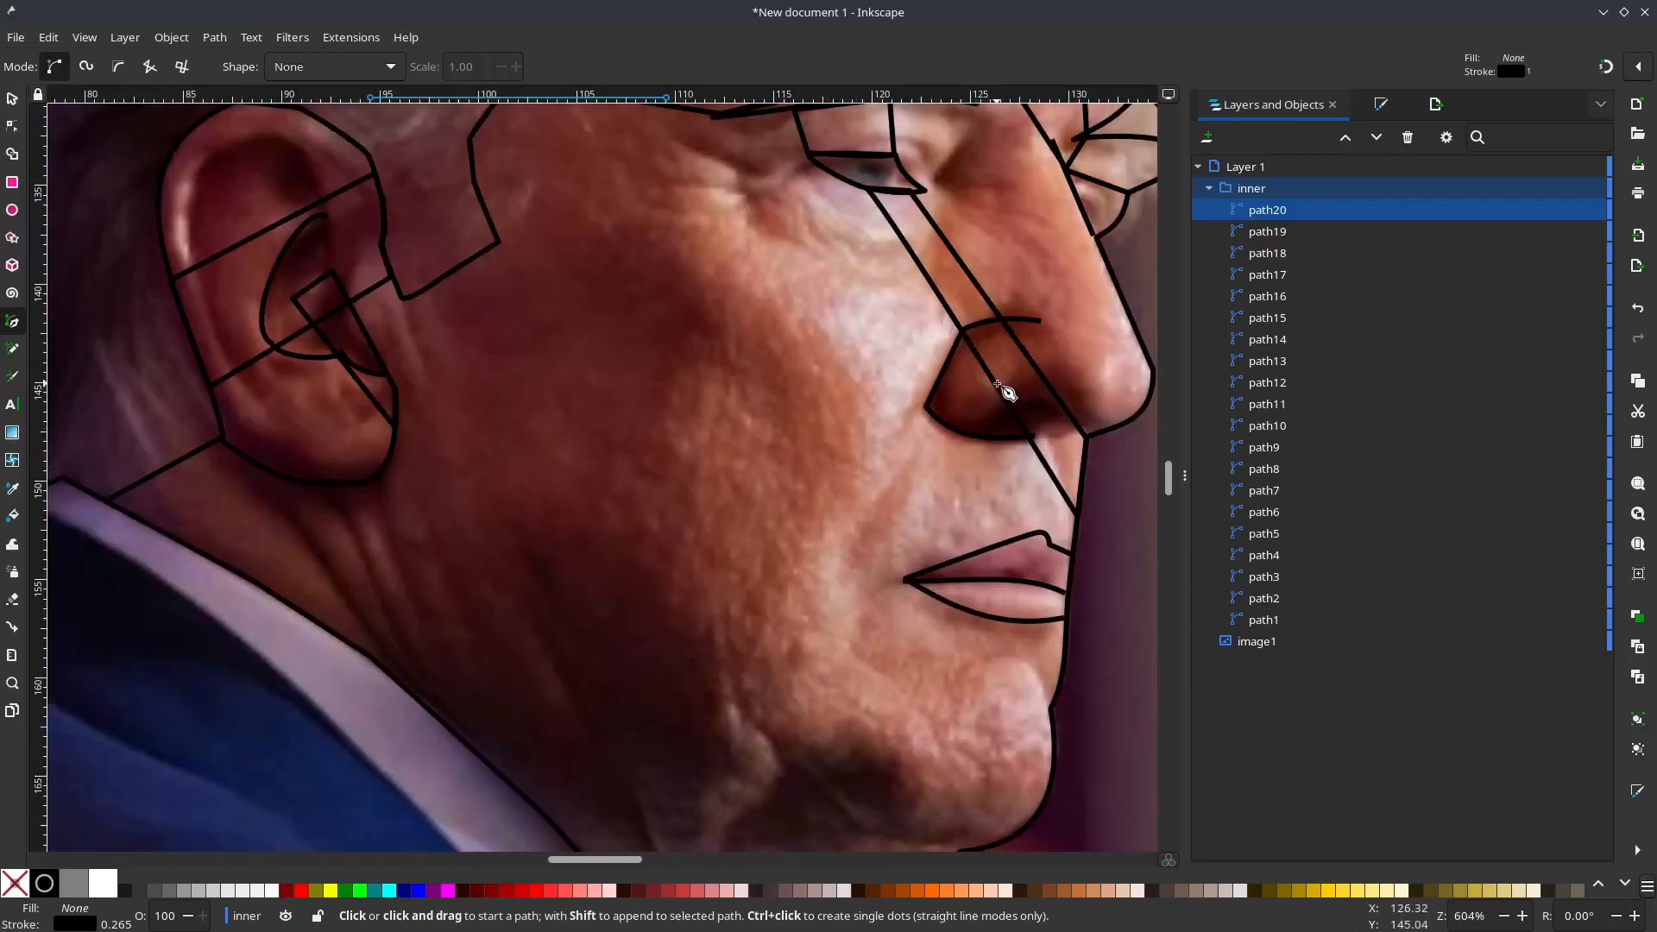
left_click_drag(997, 383, 990, 397)
left_click_drag(907, 578, 977, 554)
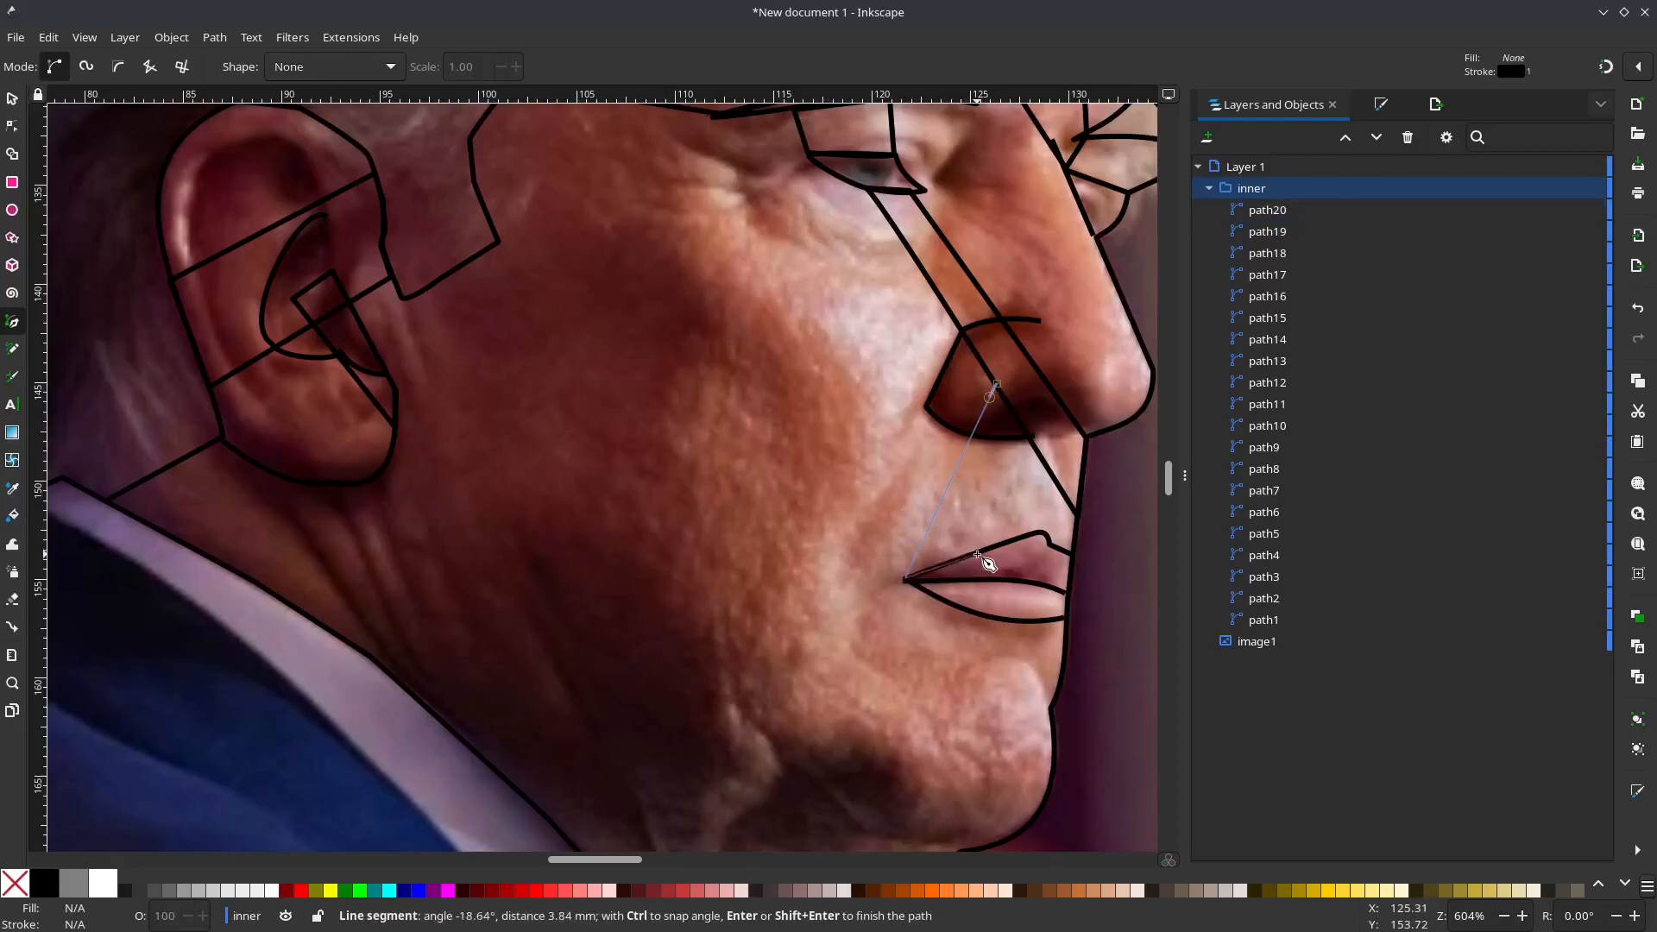
left_click(1031, 440)
left_click(997, 384)
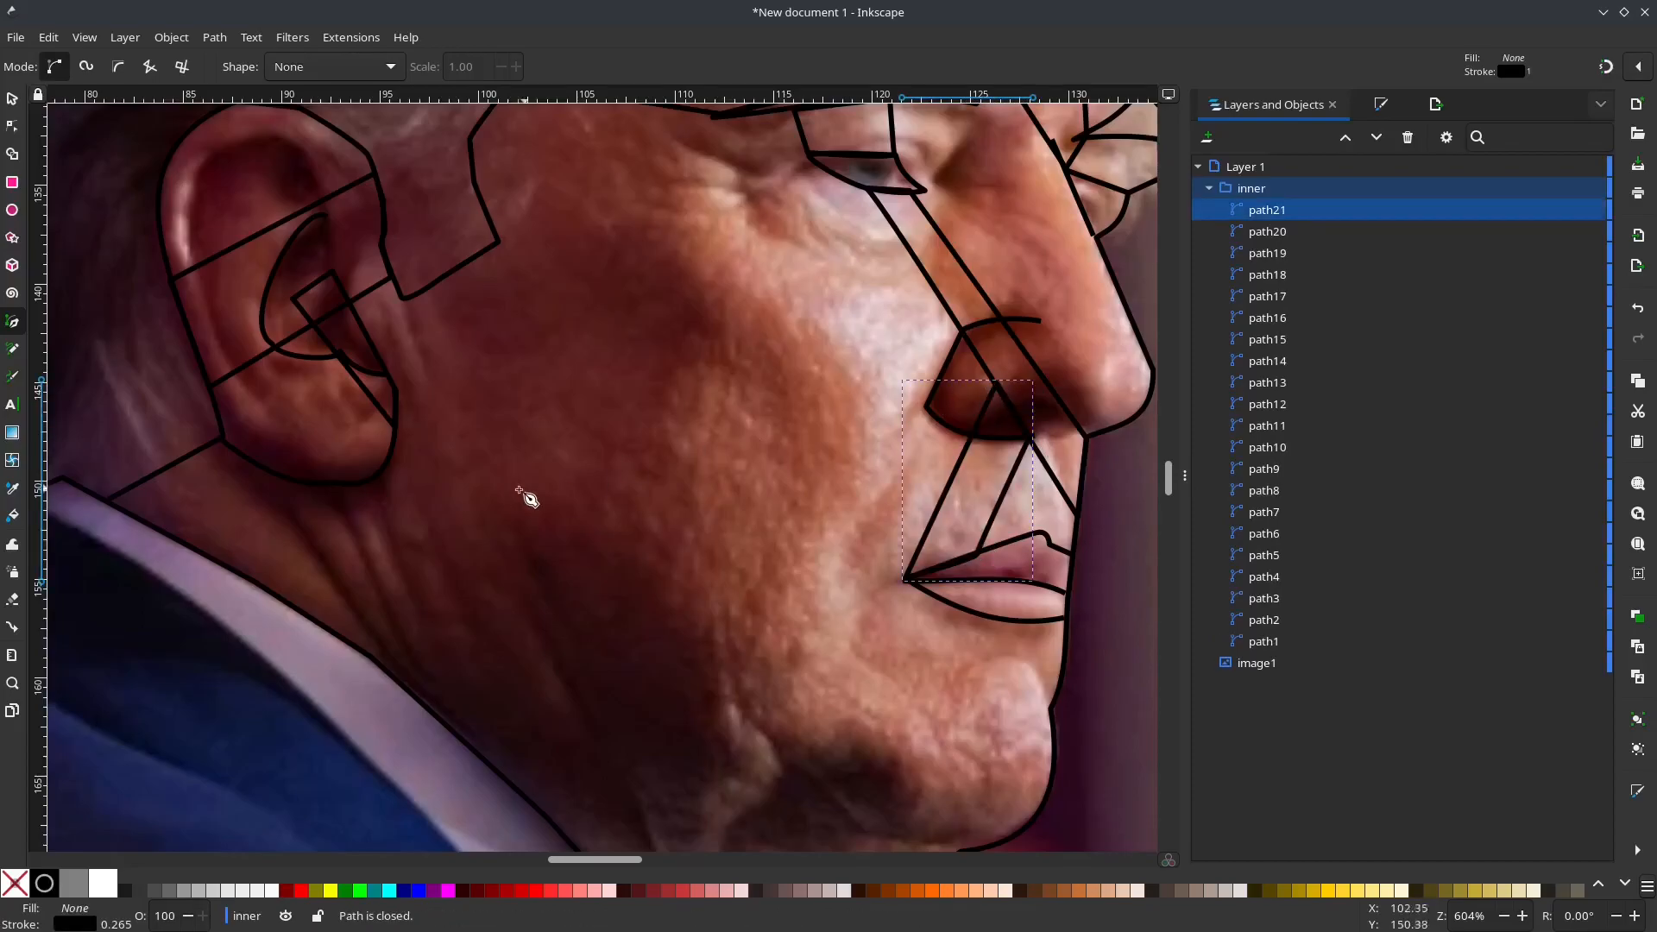
Step: Draw a closed diagonal band from the inner ear across the hair to the notch in the rear head outline
scroll(555, 451, "down", 2, "ctrl")
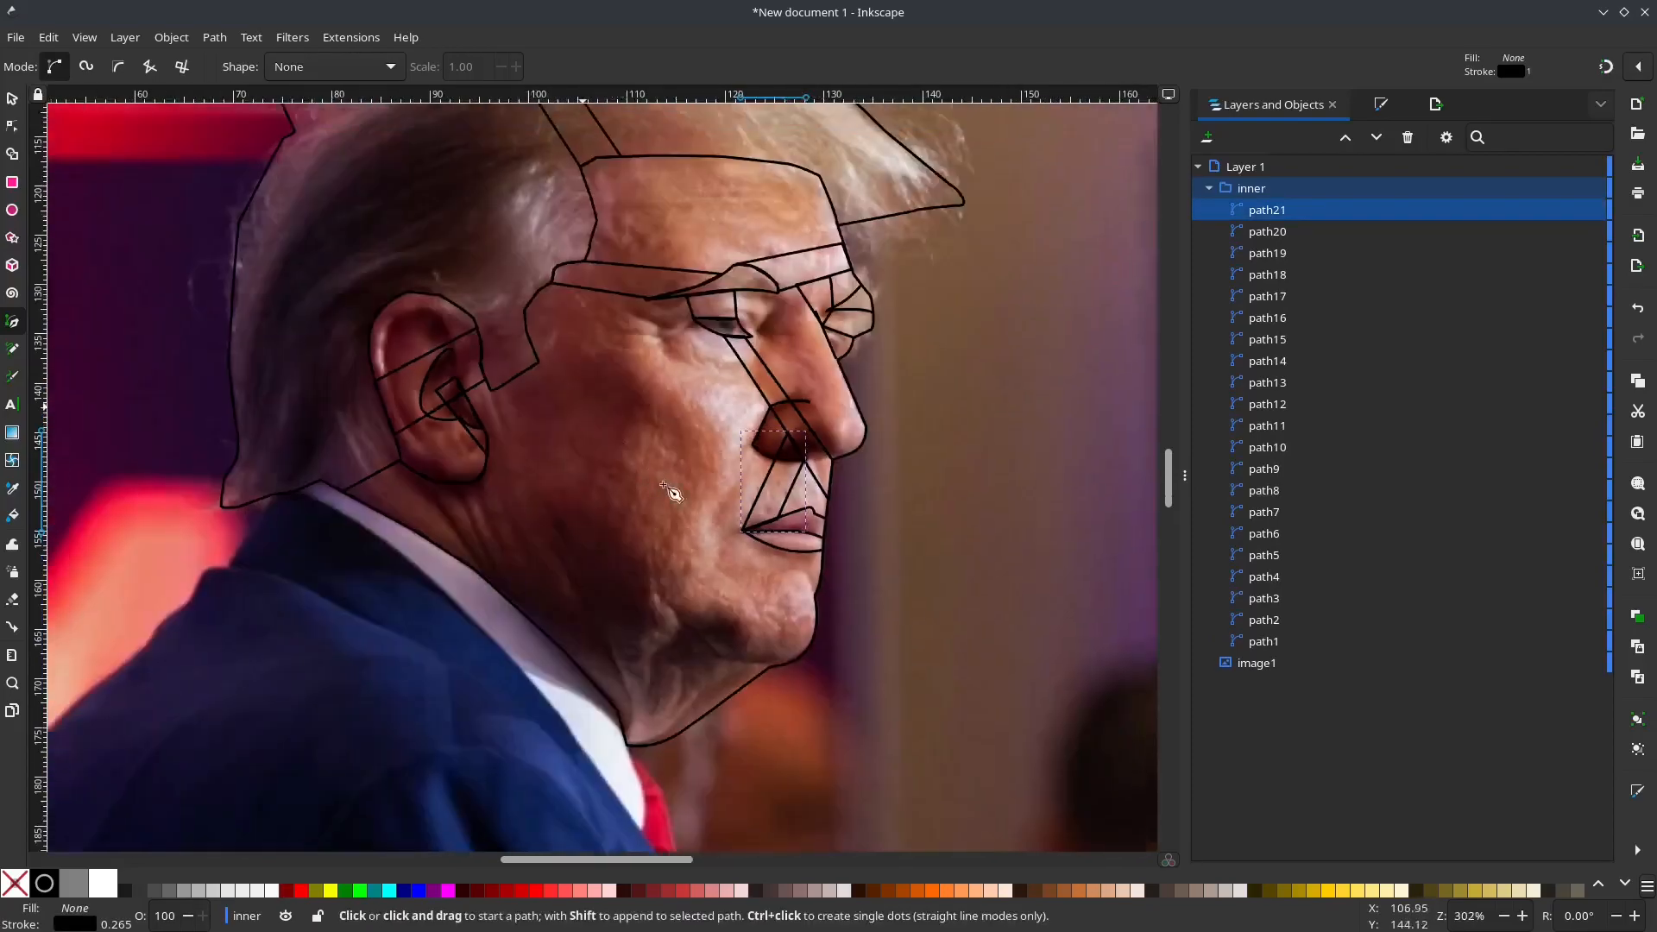
scroll(679, 421, "up", 2, "ctrl")
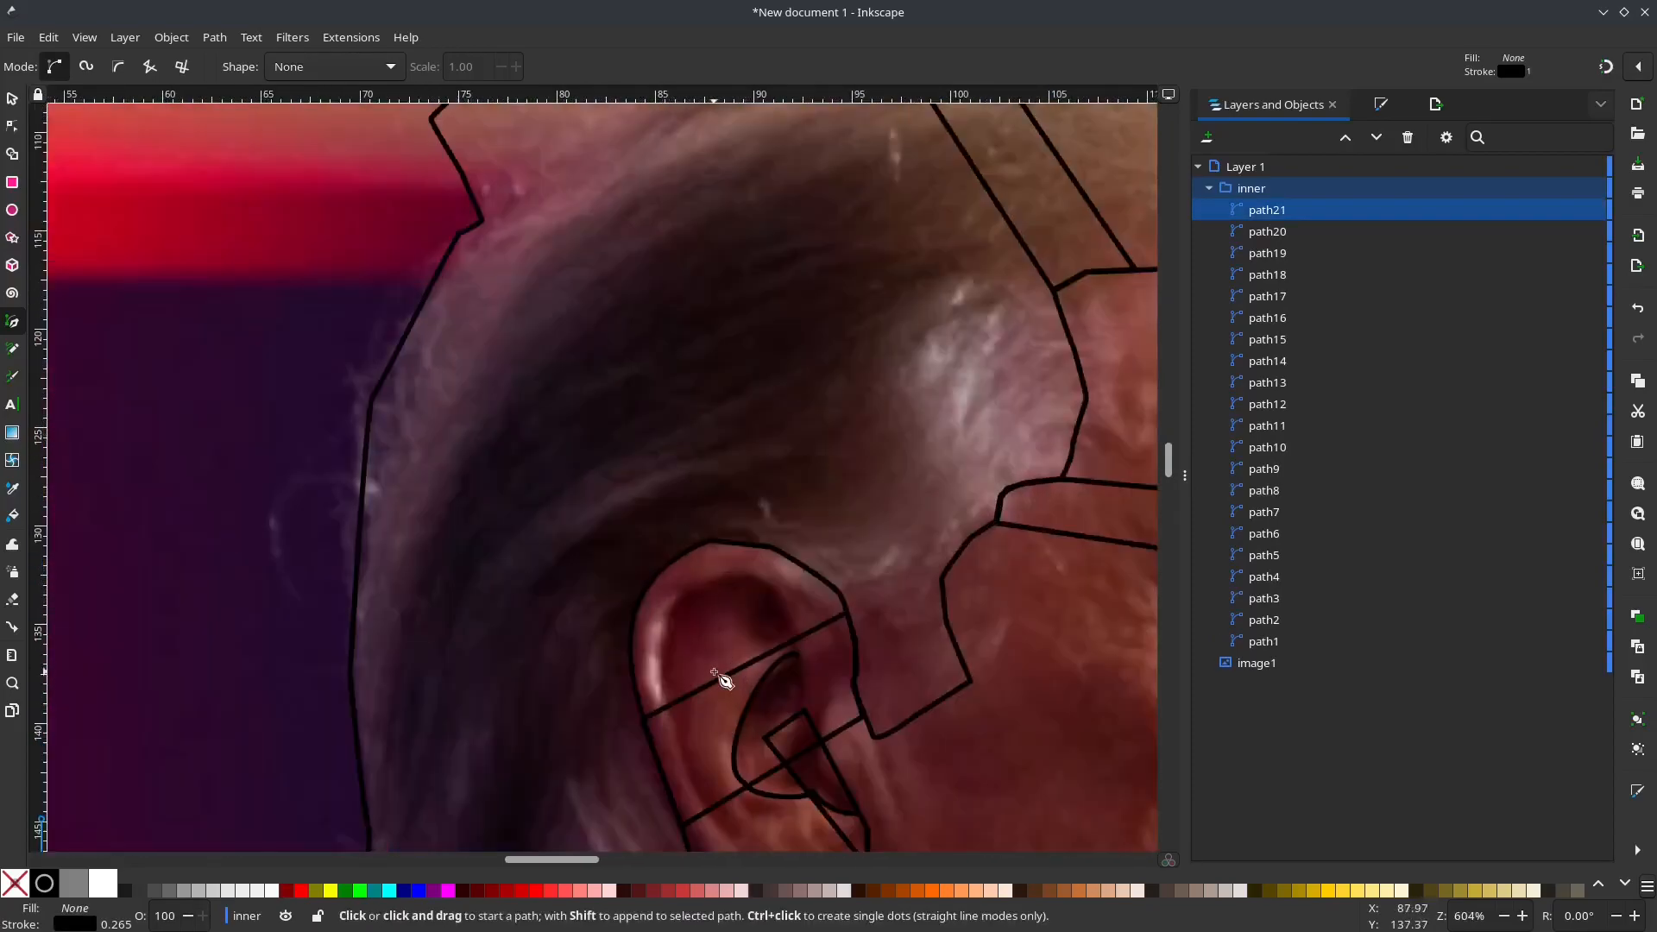
left_click(738, 689)
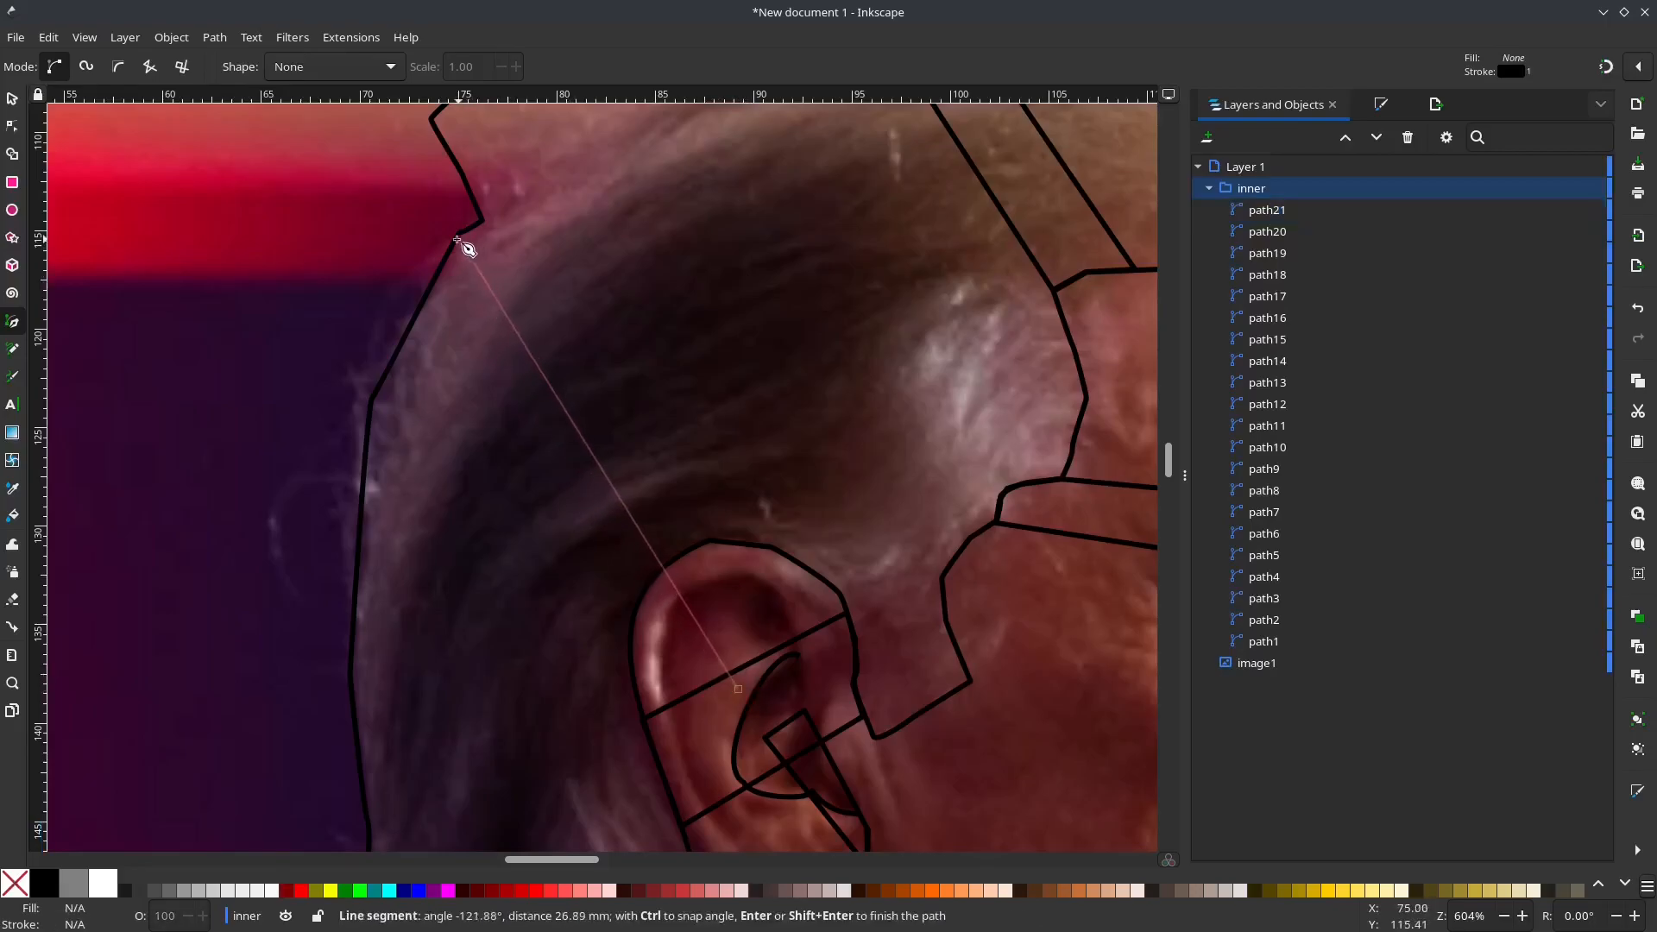
left_click(432, 288)
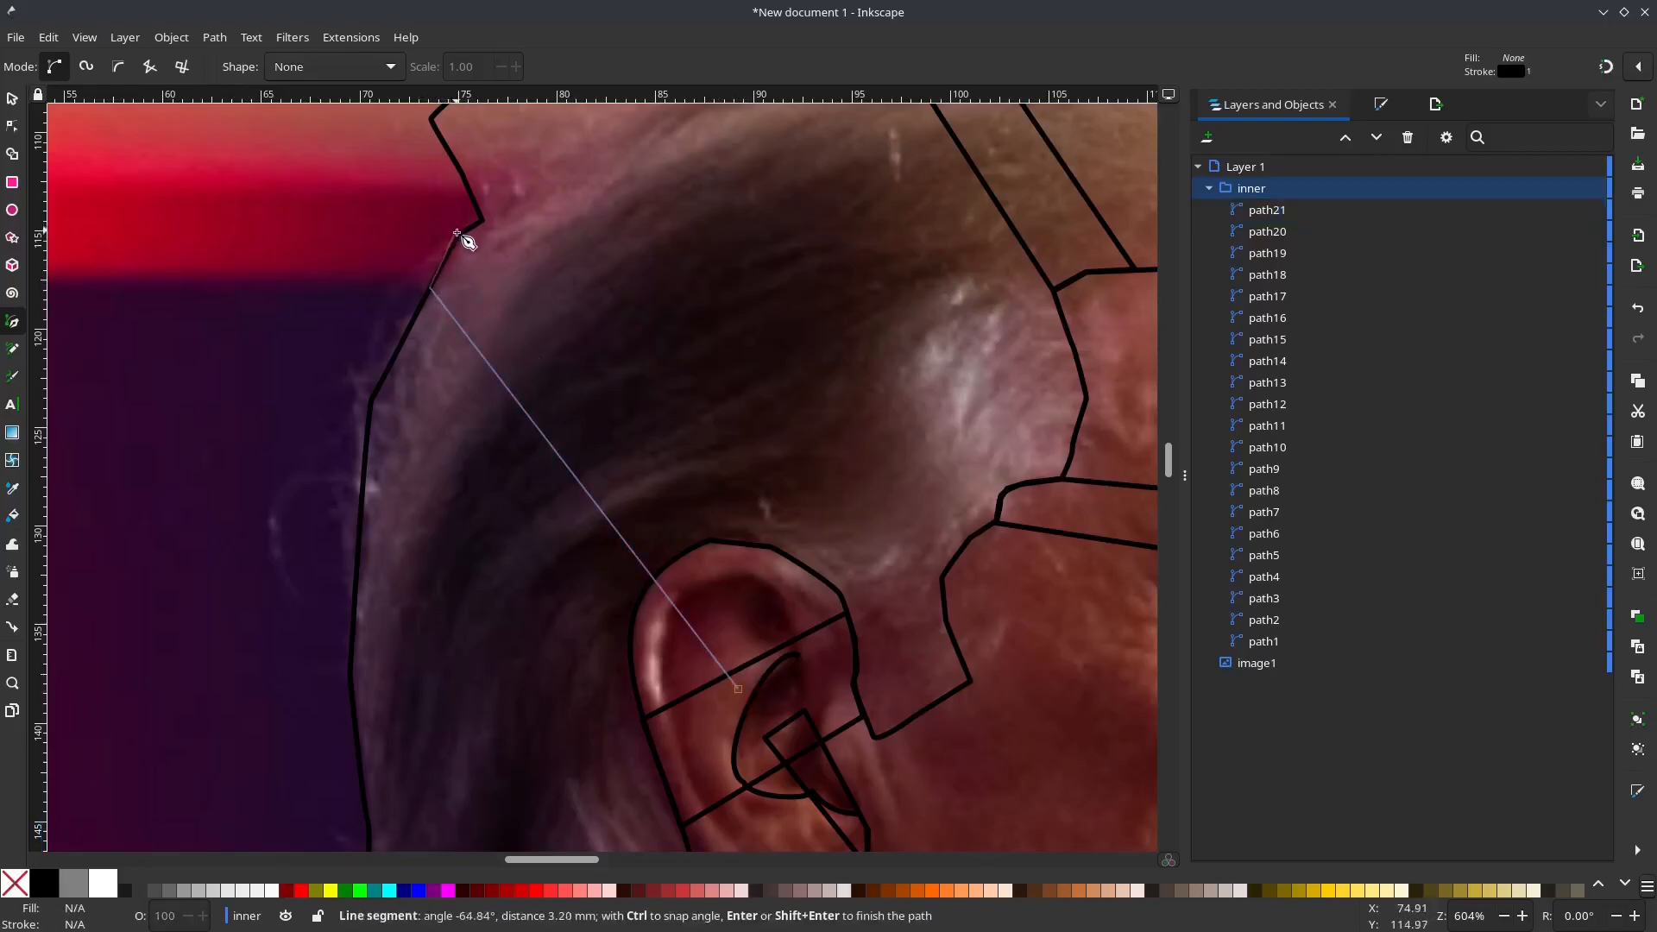
left_click(461, 234)
left_click(483, 222)
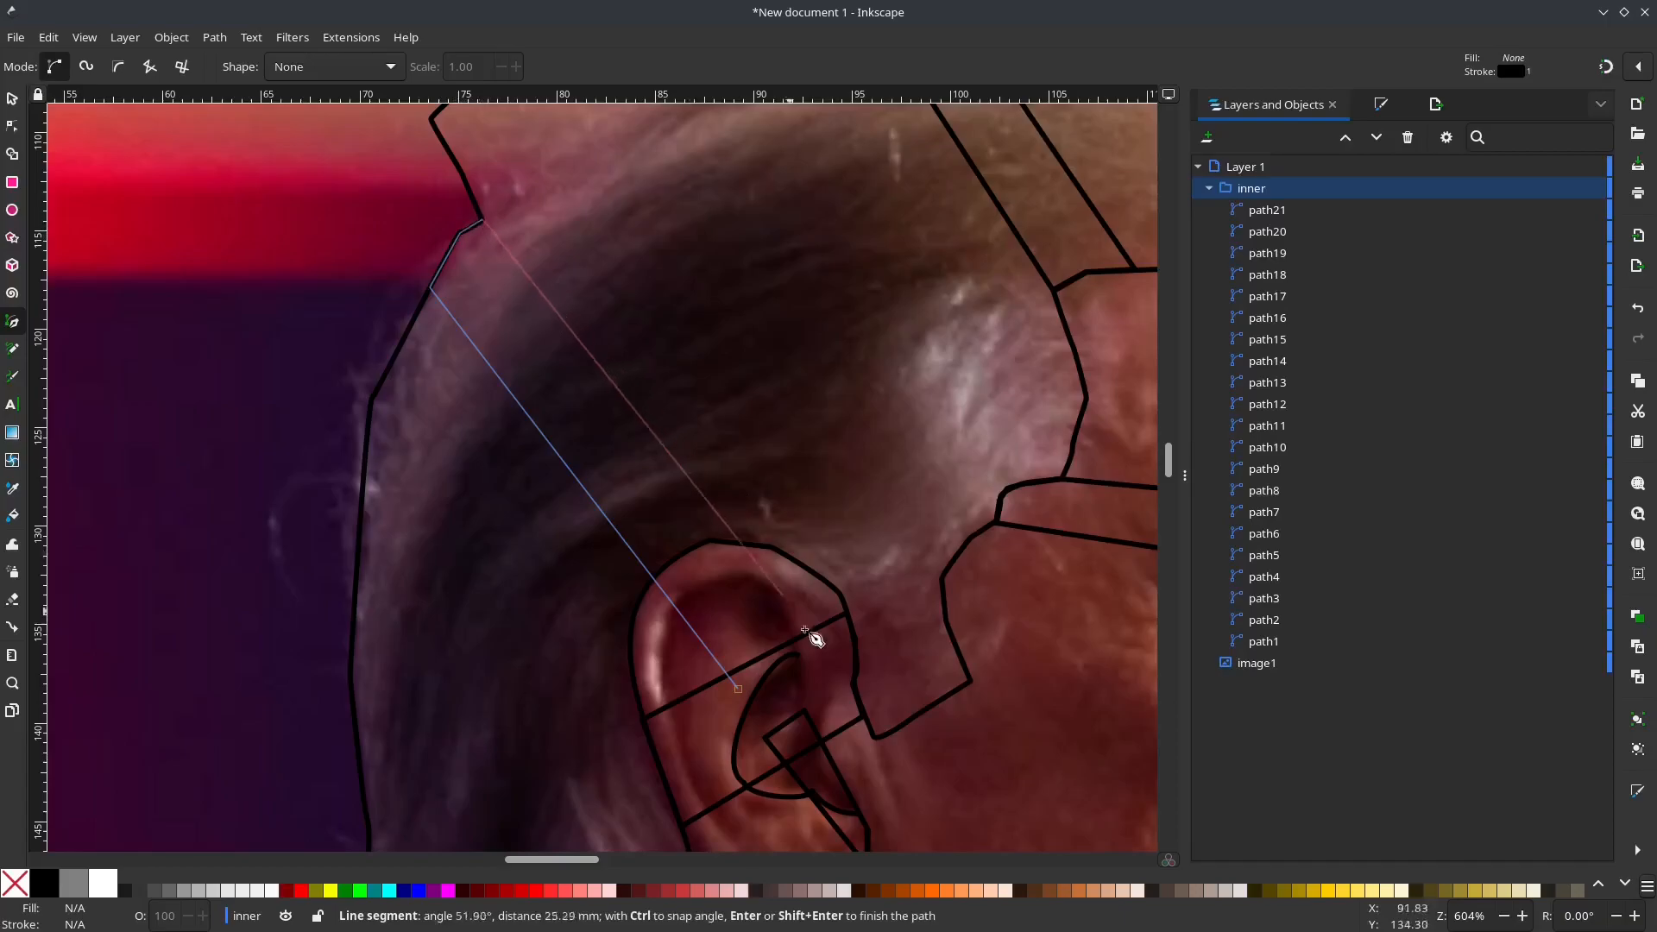
left_click(816, 649)
left_click(738, 689)
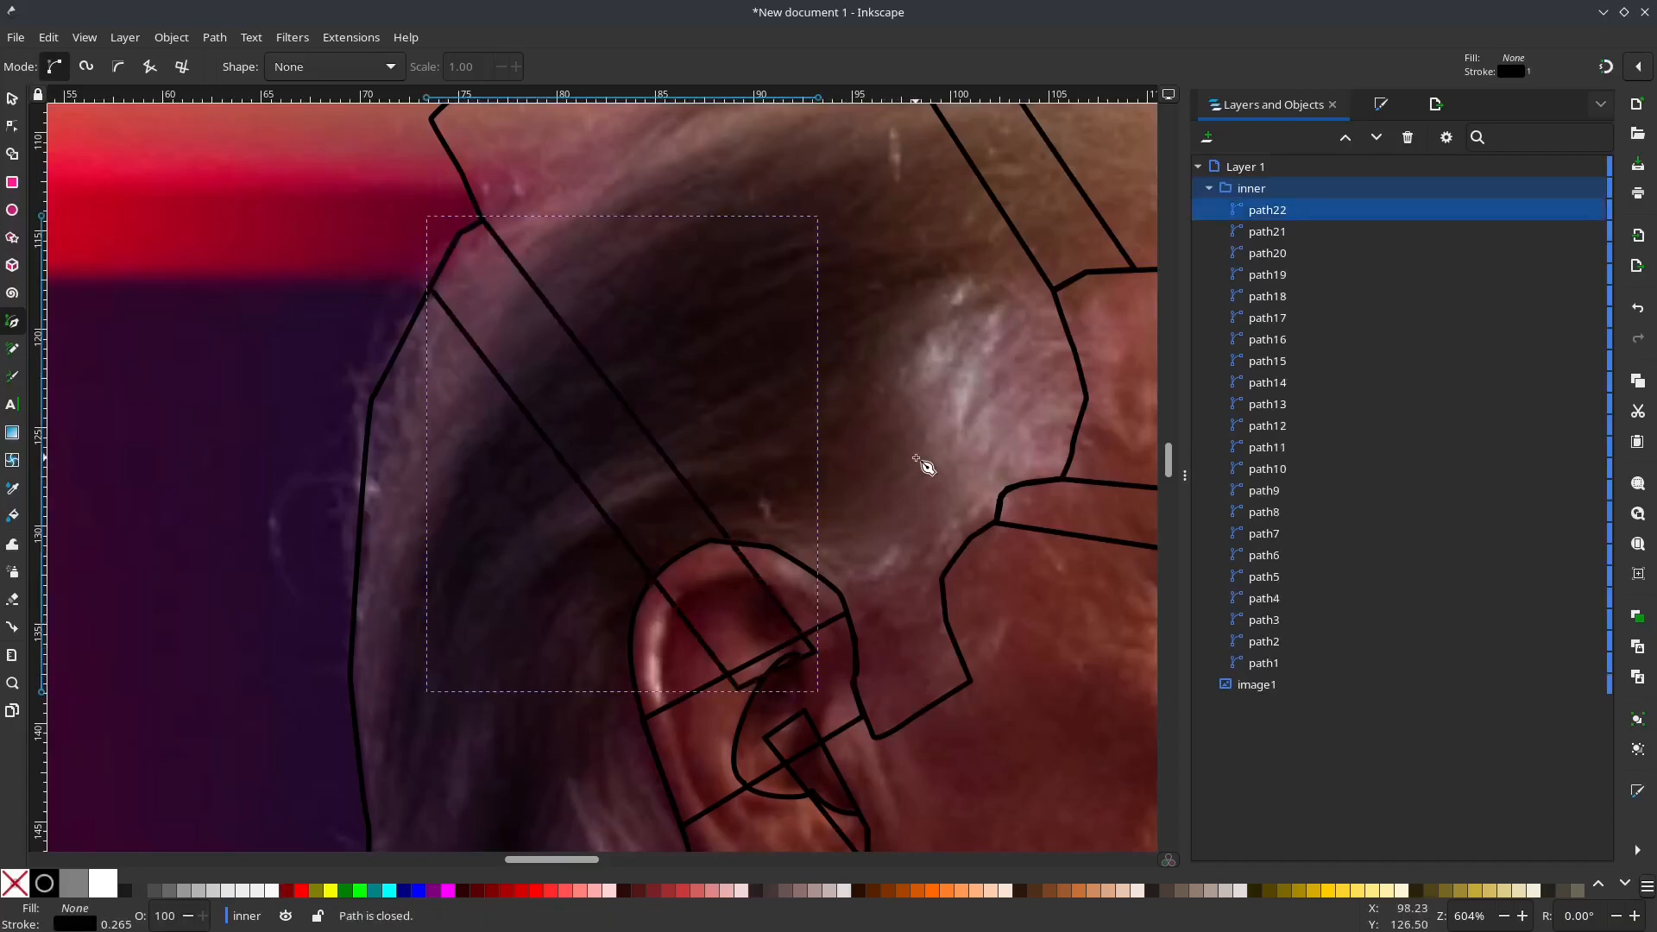
Step: Group the connecting strips and bands, path13 to path22, inside the "inner" group
scroll(924, 463, "down", 2)
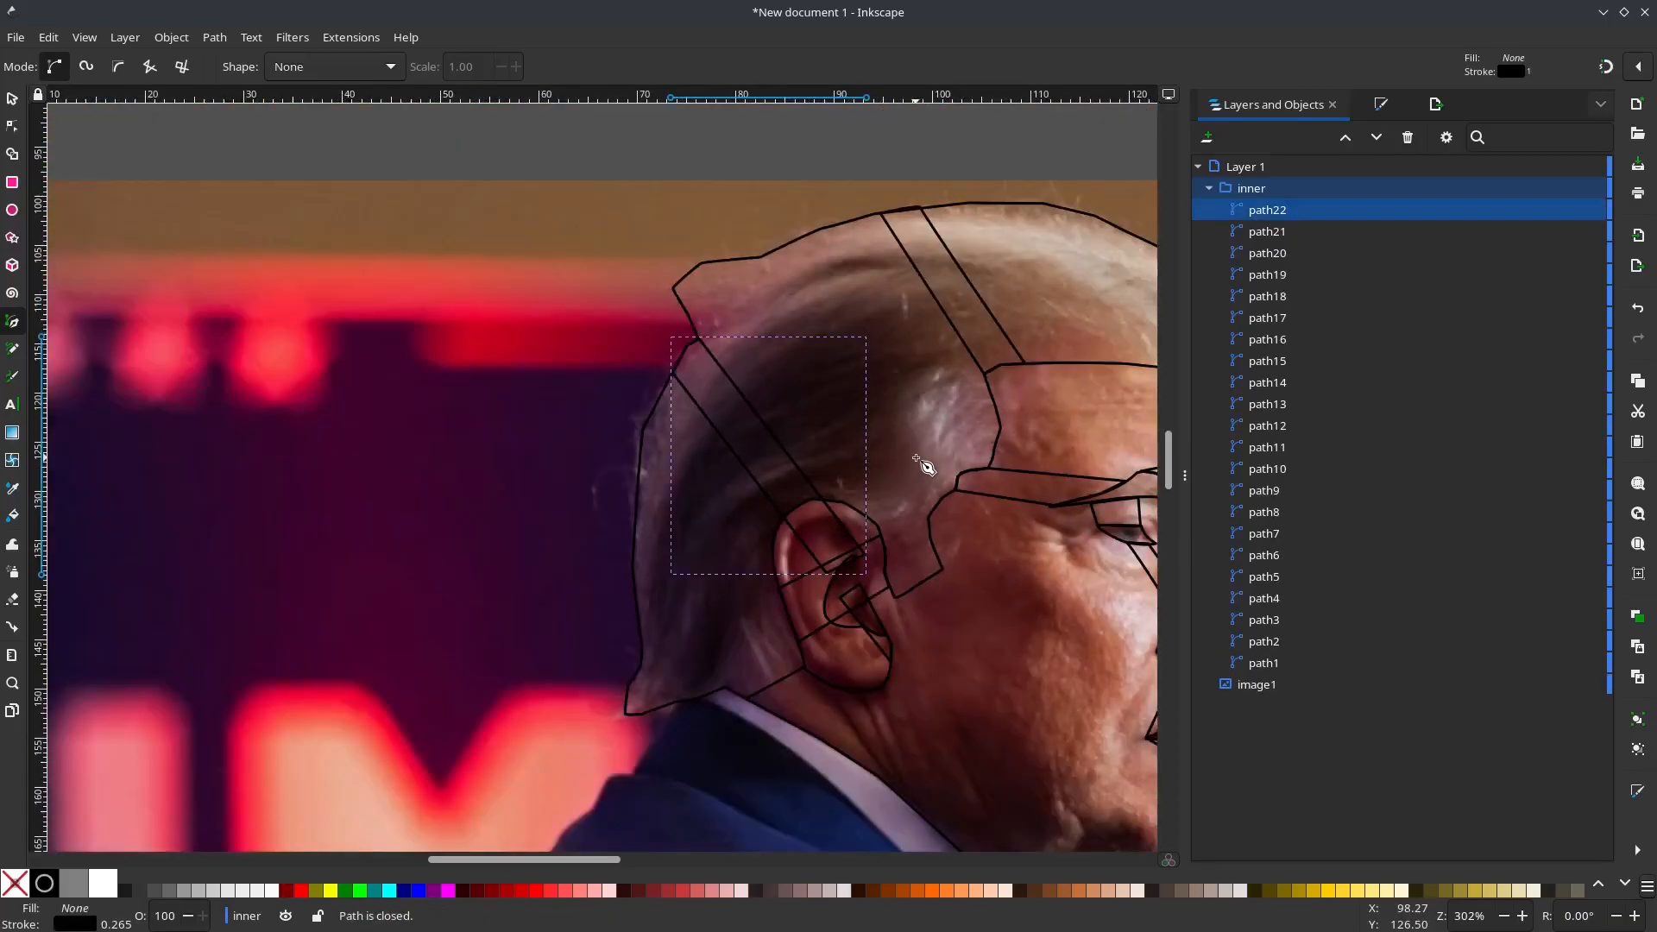
left_click(1280, 383)
scroll(1035, 636, "right", 5)
left_click(1311, 411)
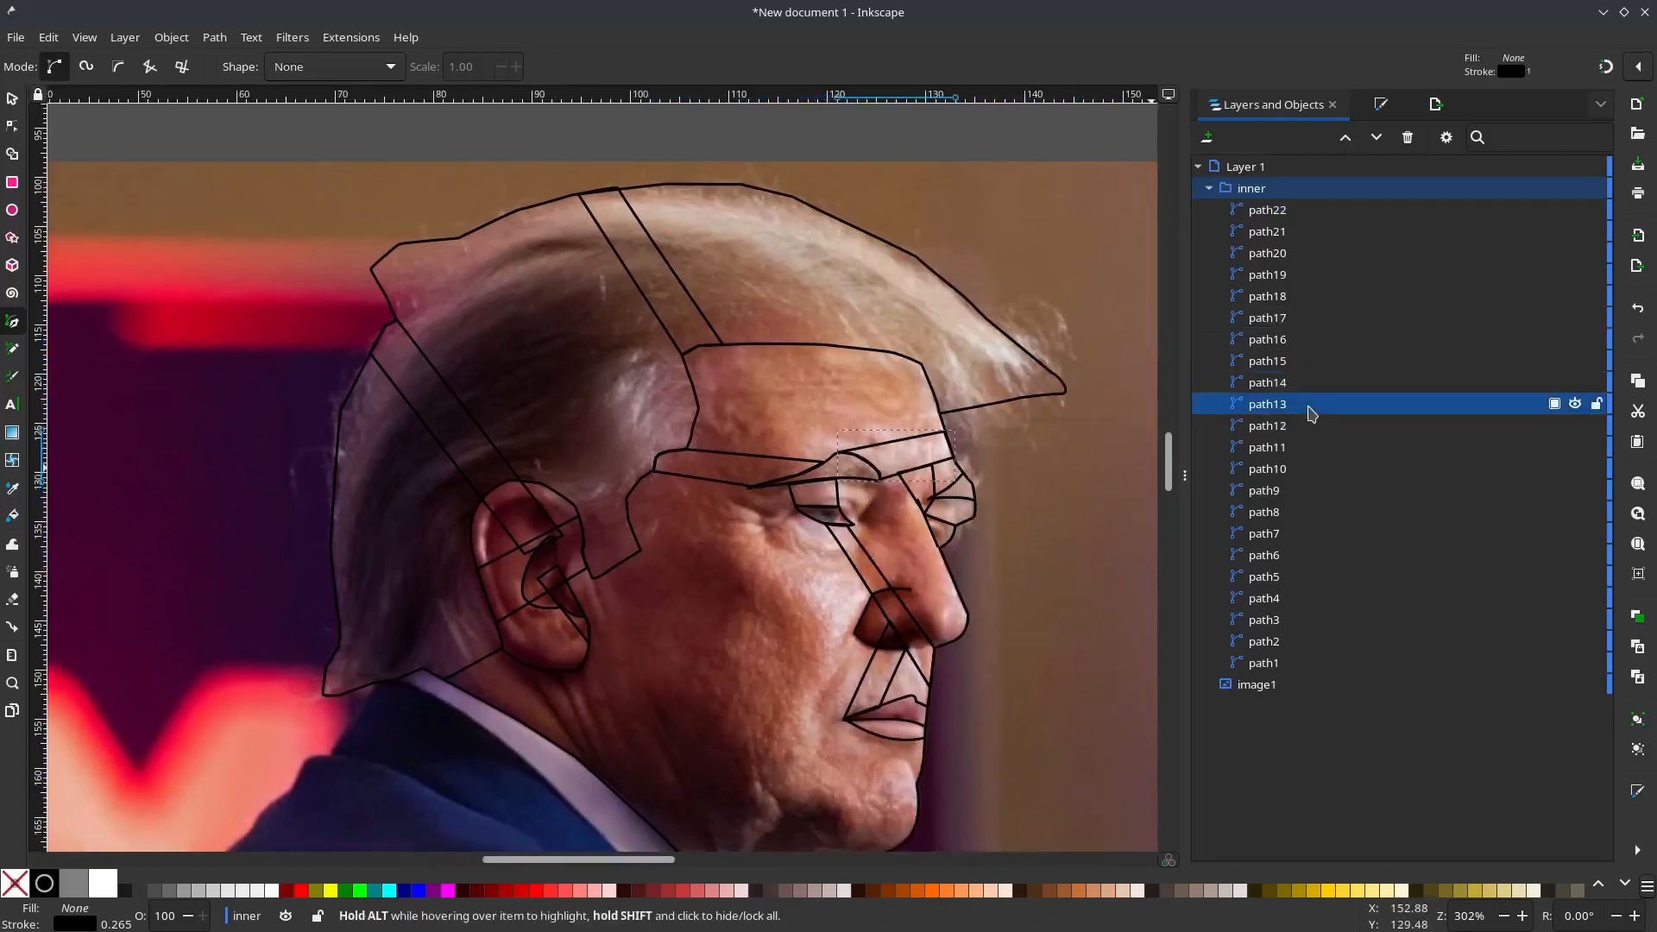
left_click(1310, 429)
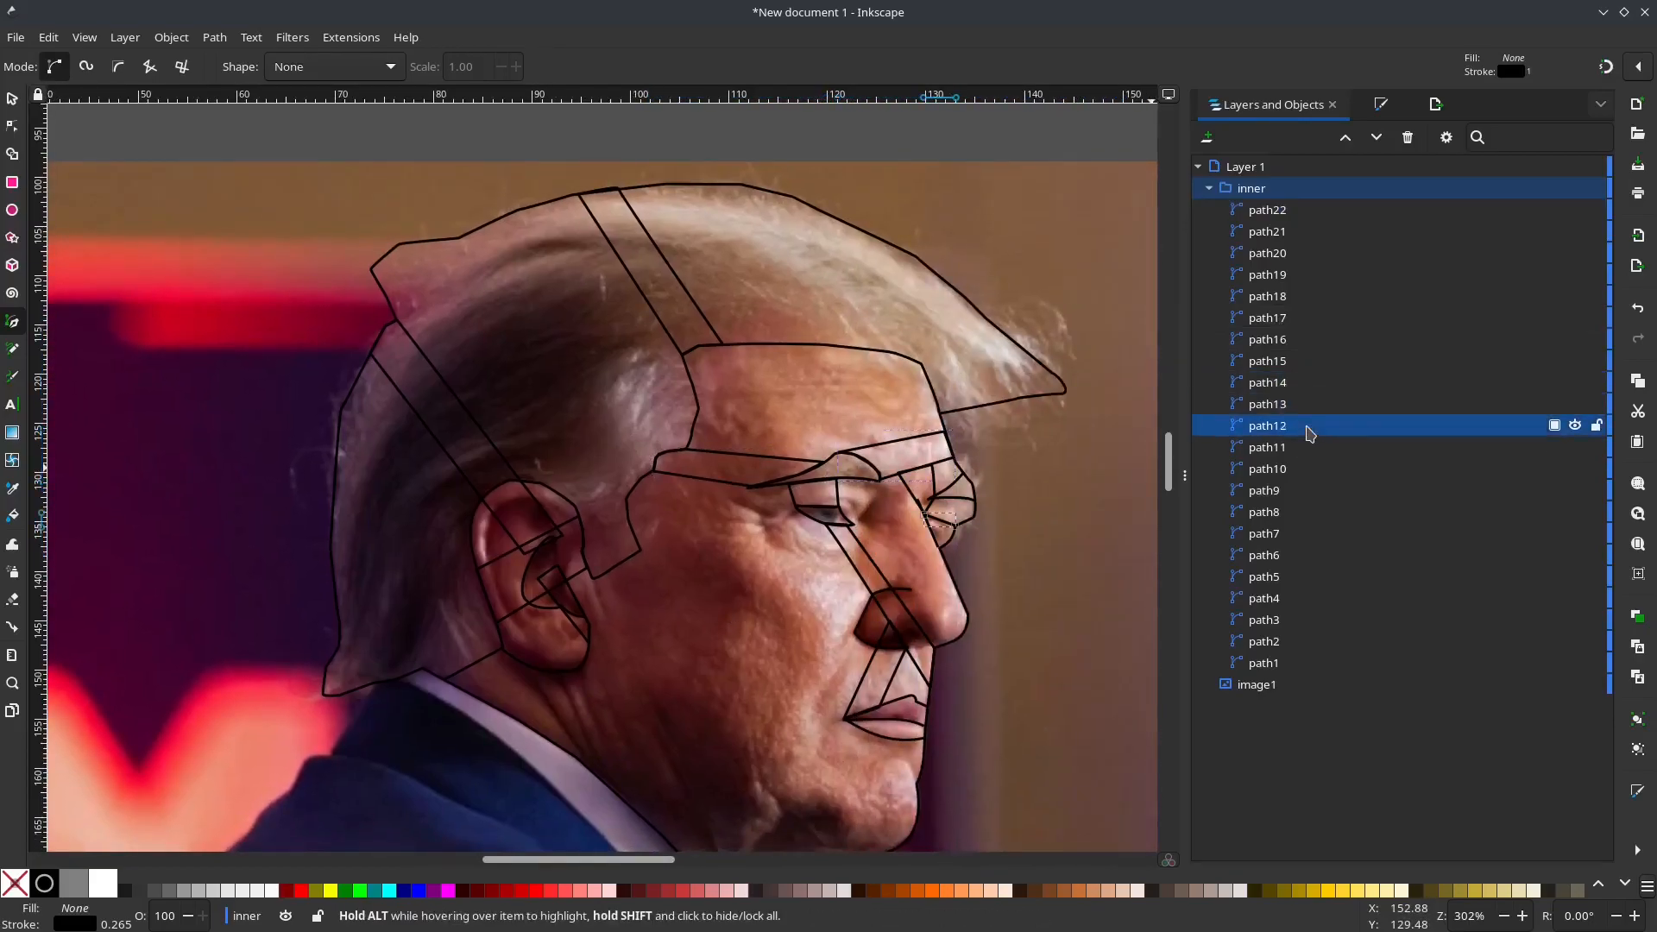
left_click(1312, 413)
left_click(1299, 214, "shift")
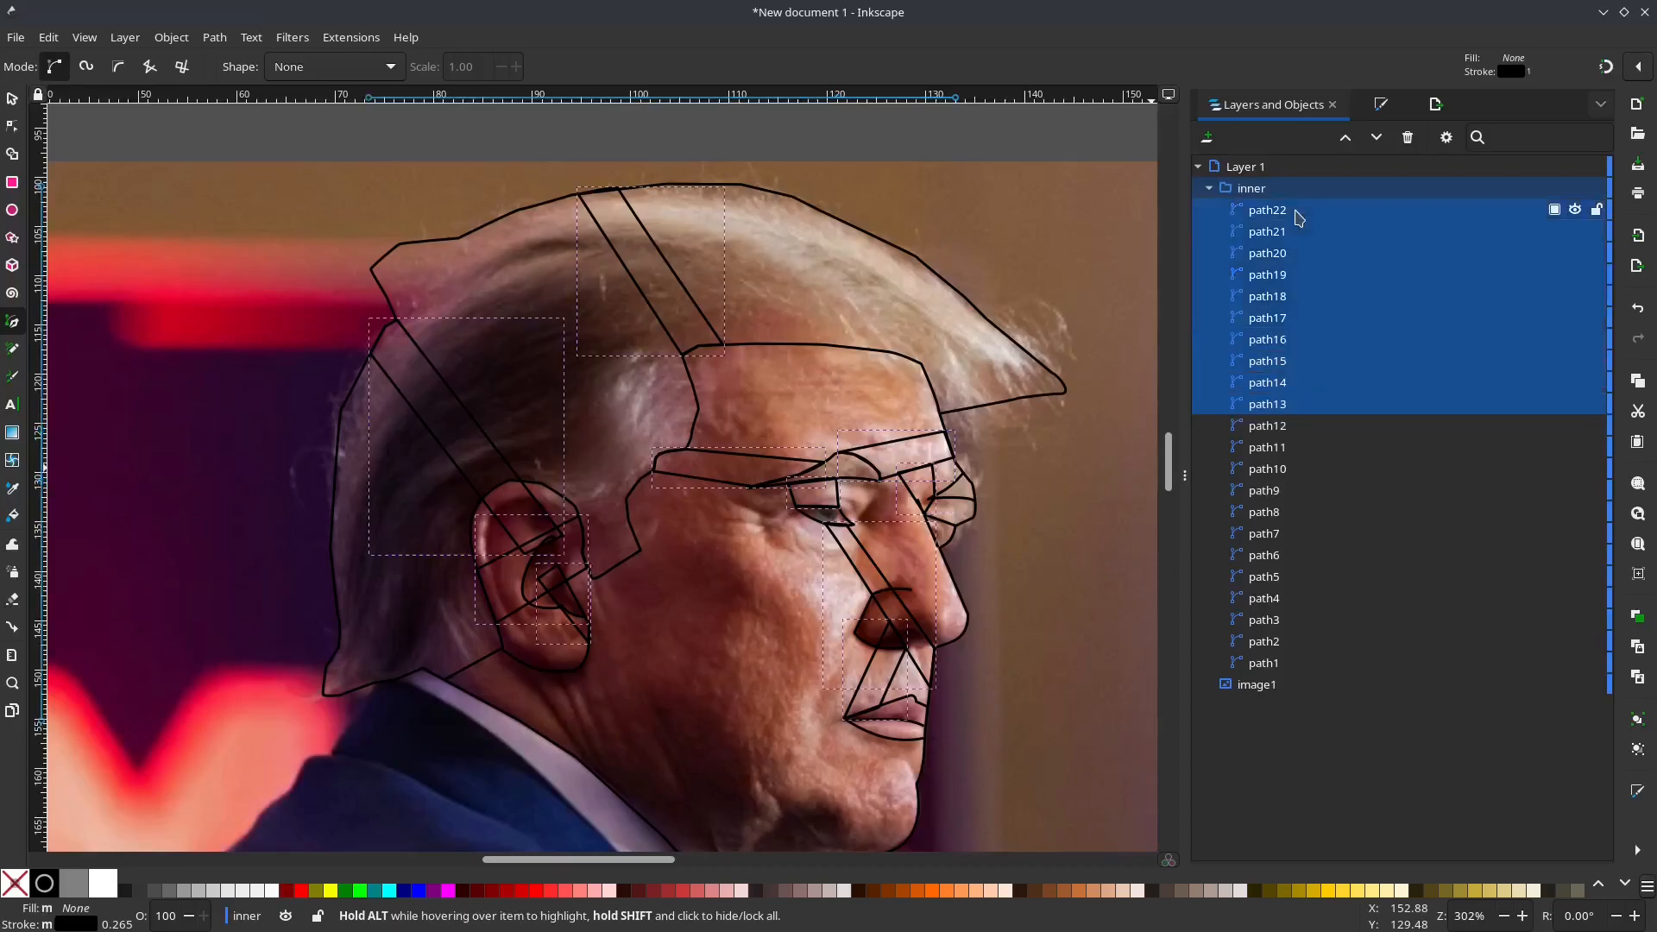
key("ctrl+g")
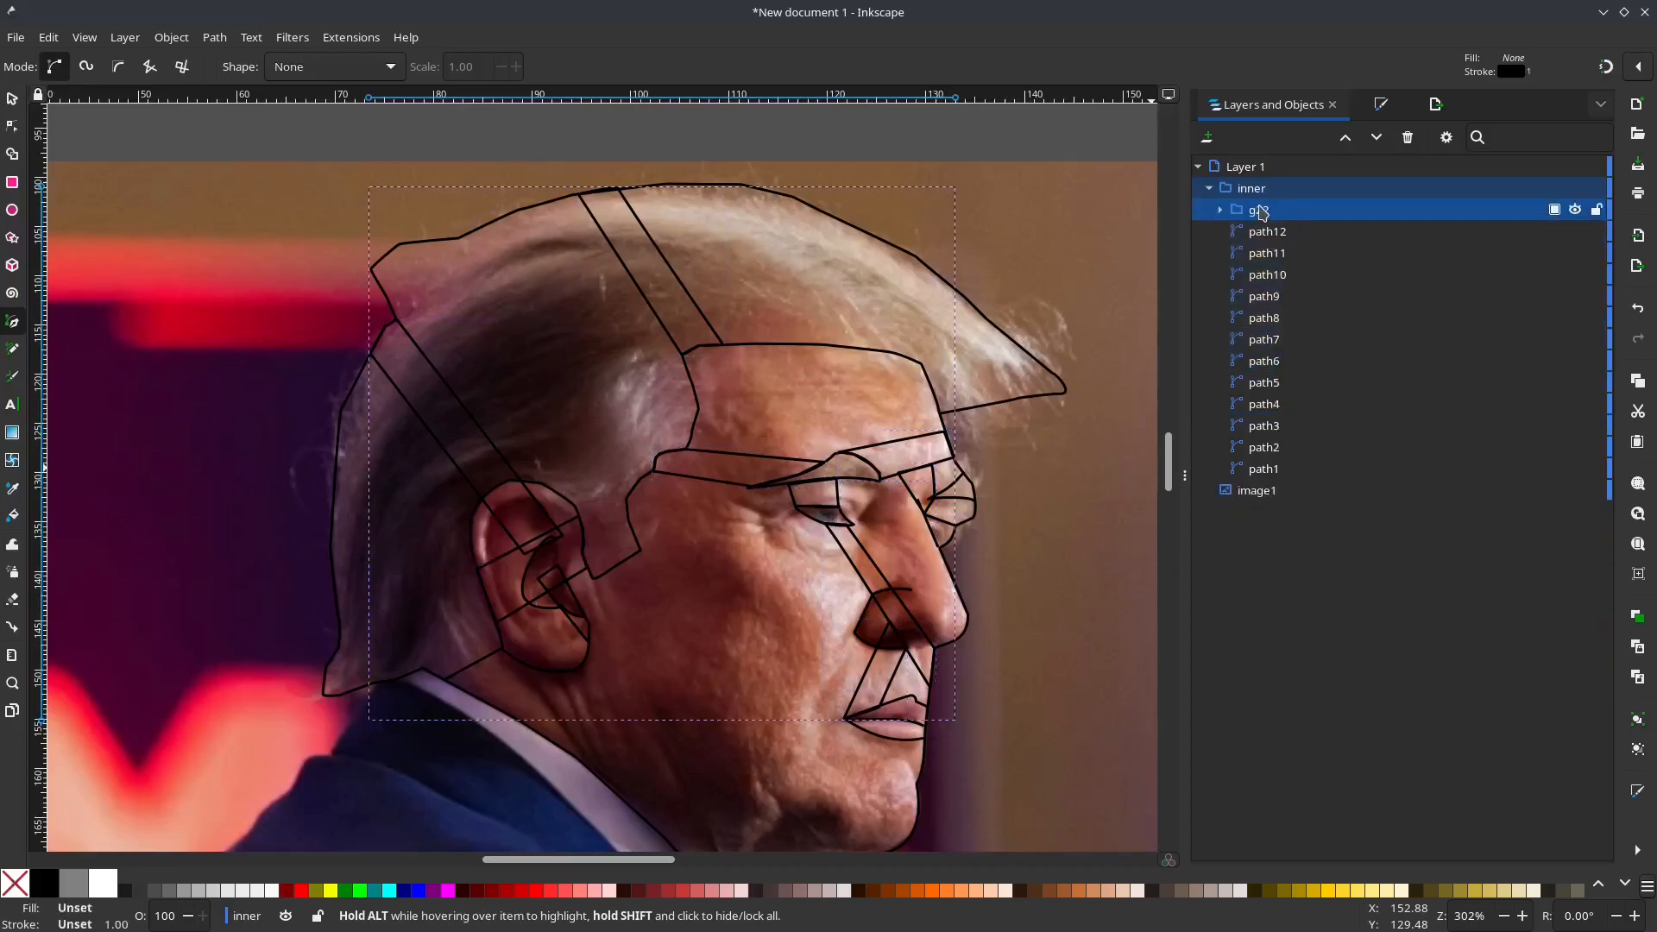
Step: Pop the new group of strips out of the "inner" group and rename it "supports"
right_click(1261, 215)
key("Escape")
left_click(171, 37)
left_click(315, 251)
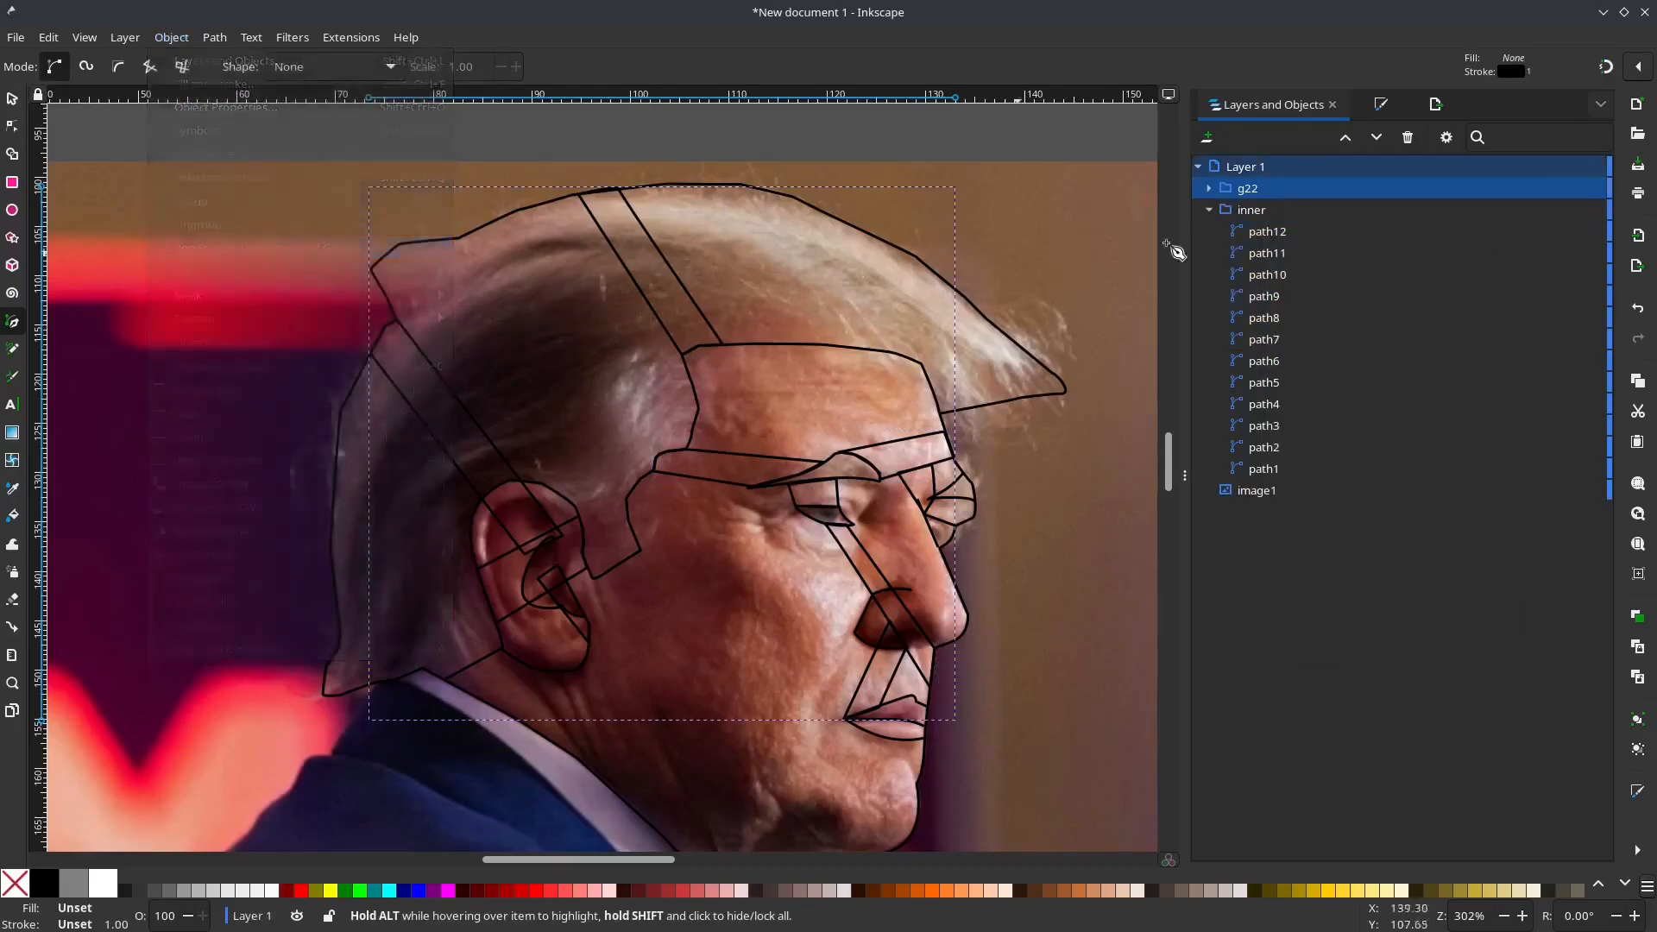
double_click(1251, 189)
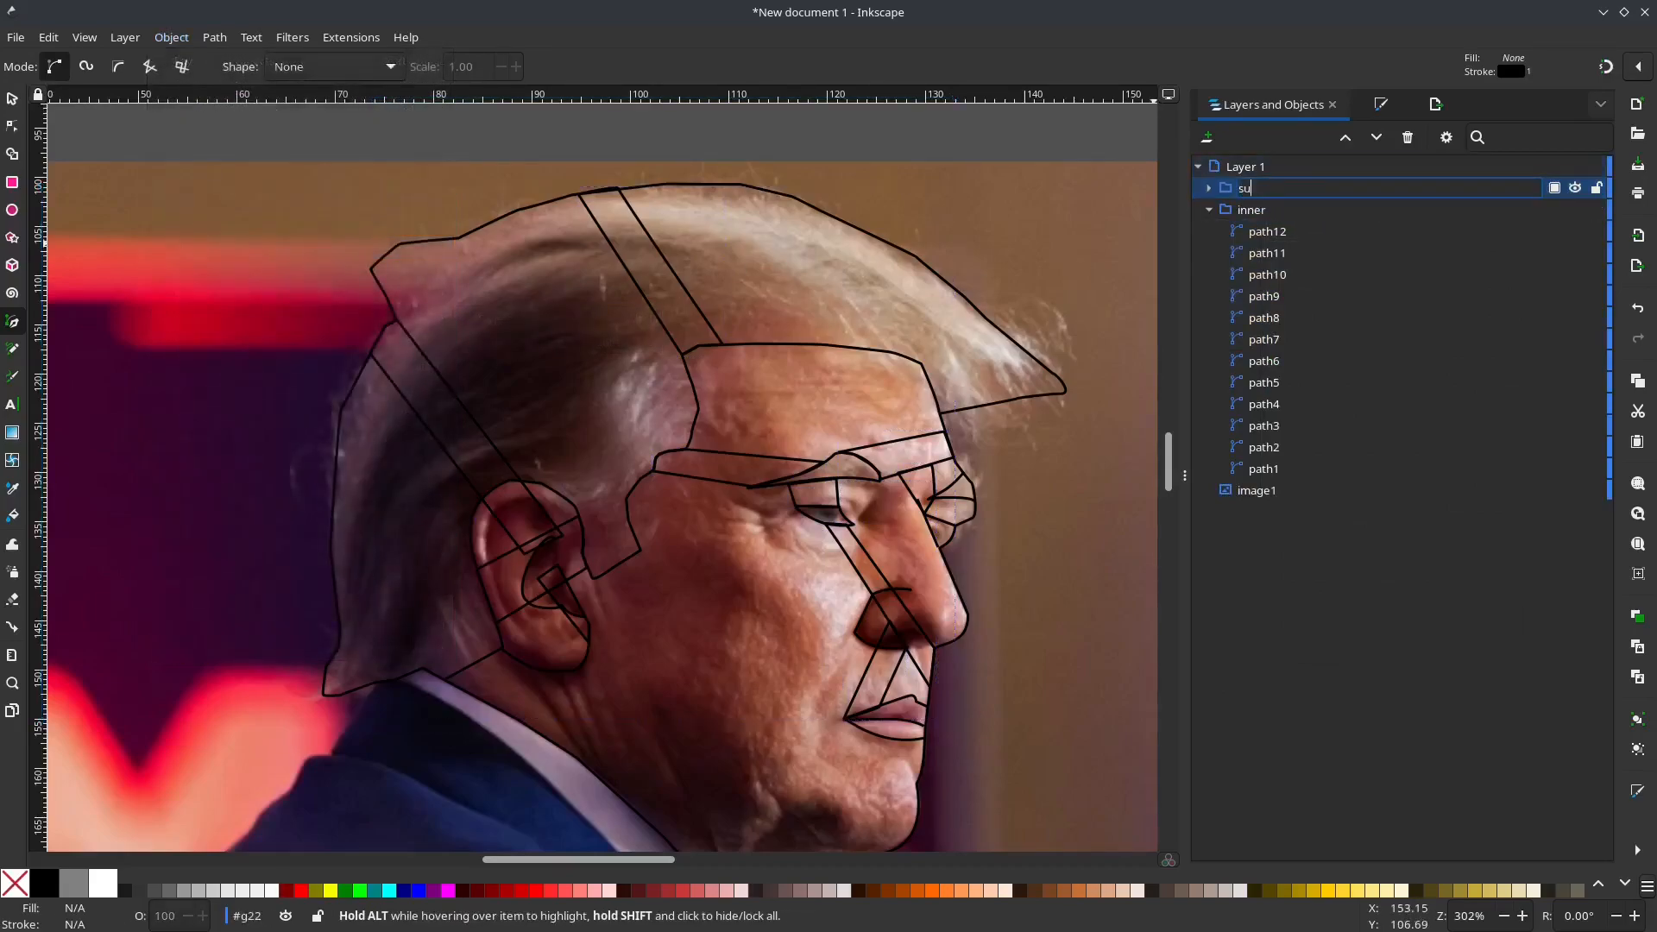
type("supports")
key("Return")
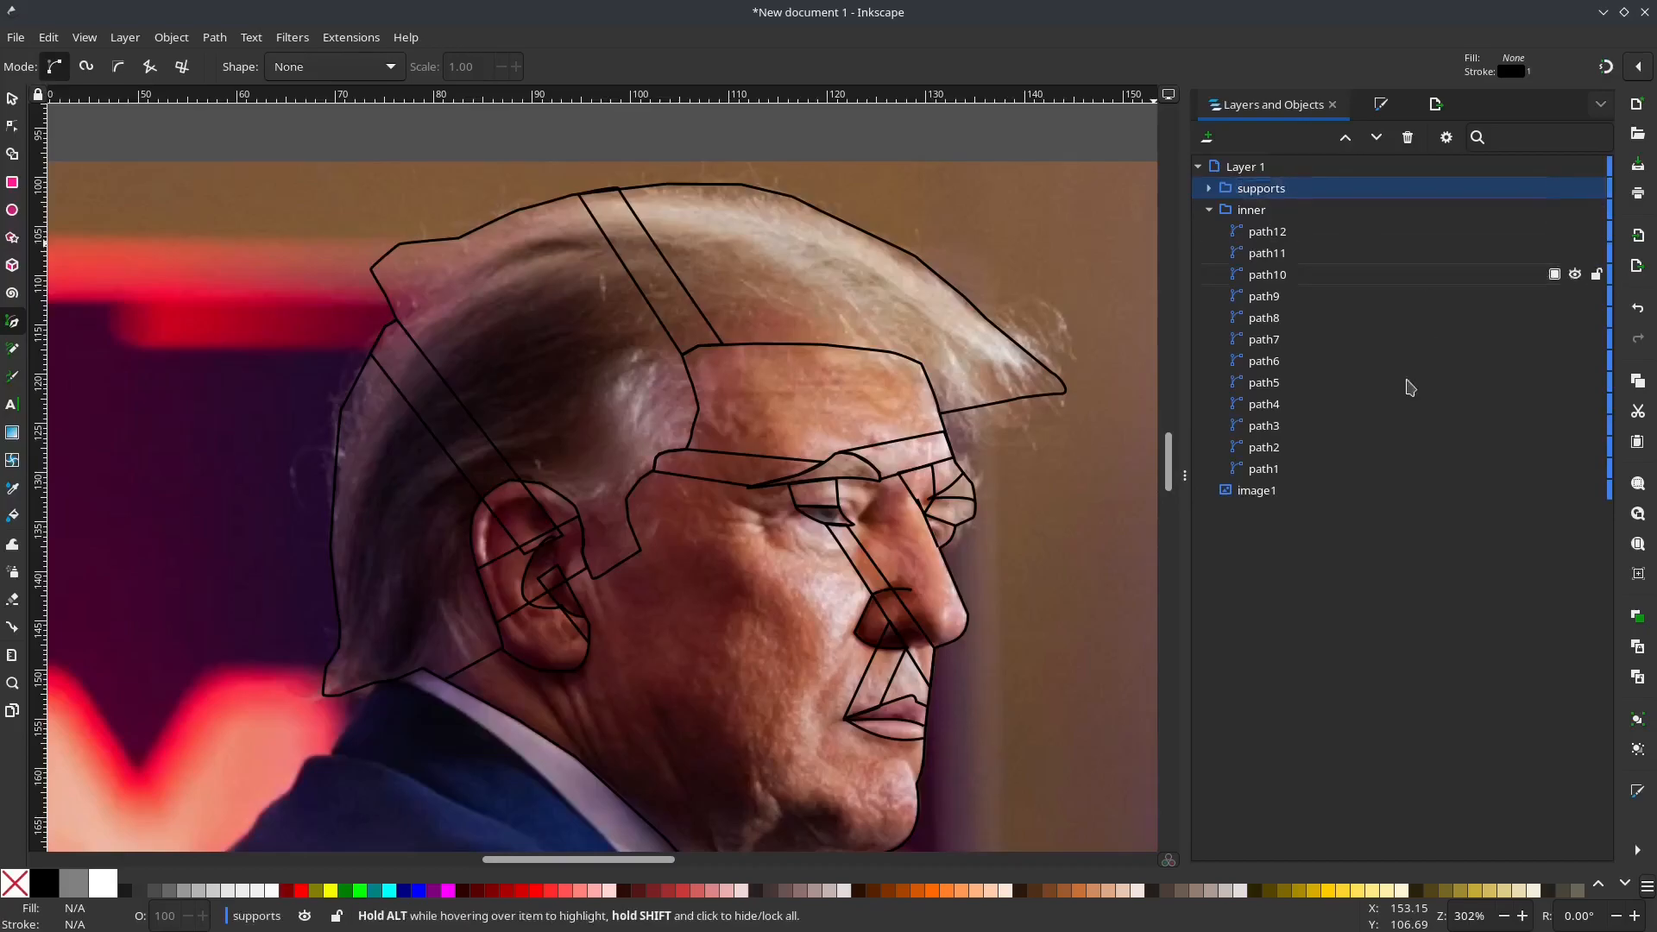
Step: Pop the head outline, path1, out of the "inner" group and rename it "outline"
left_click(1273, 471)
right_click(1285, 472)
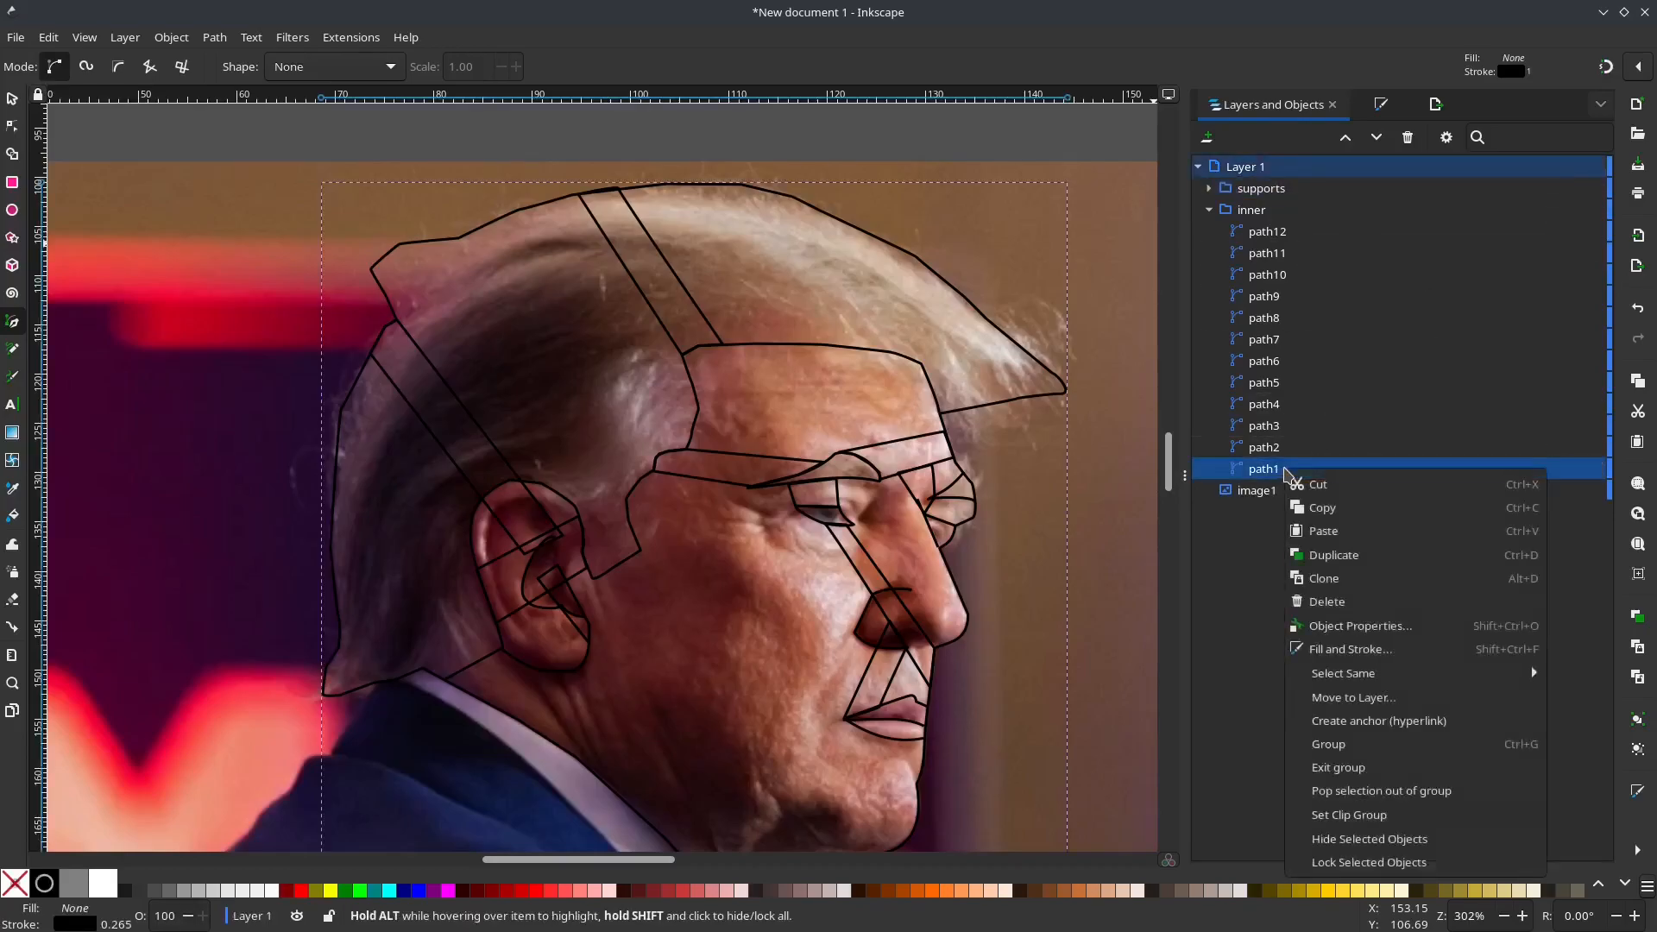
key("Escape")
left_click(172, 37)
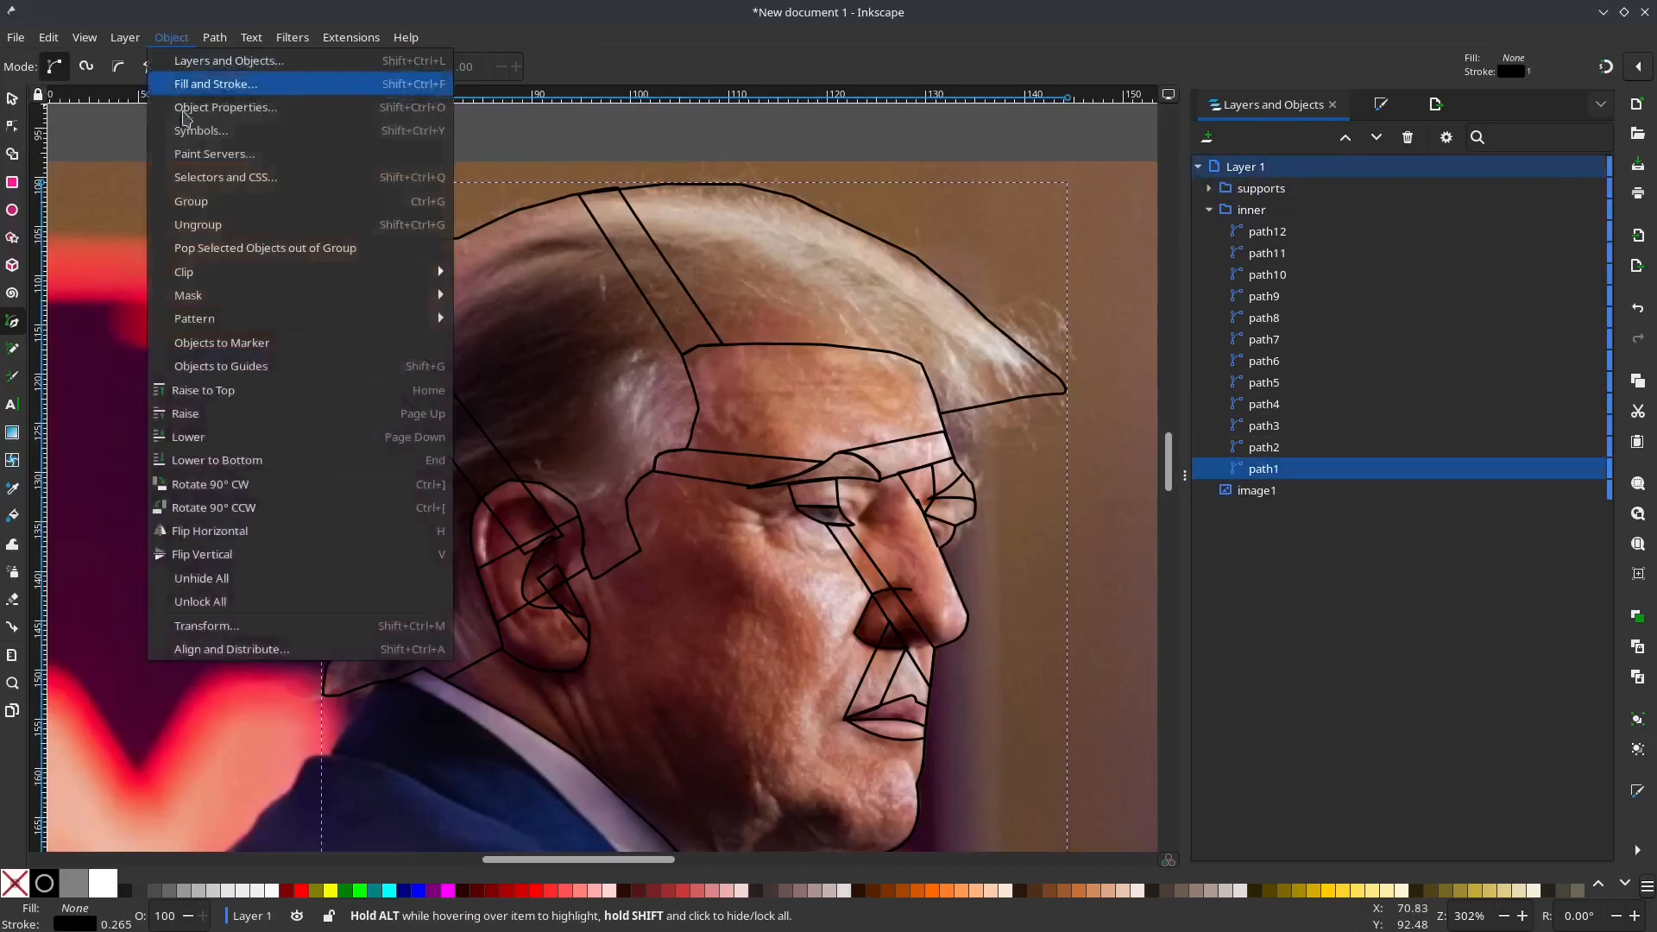
left_click(237, 251)
double_click(1248, 187)
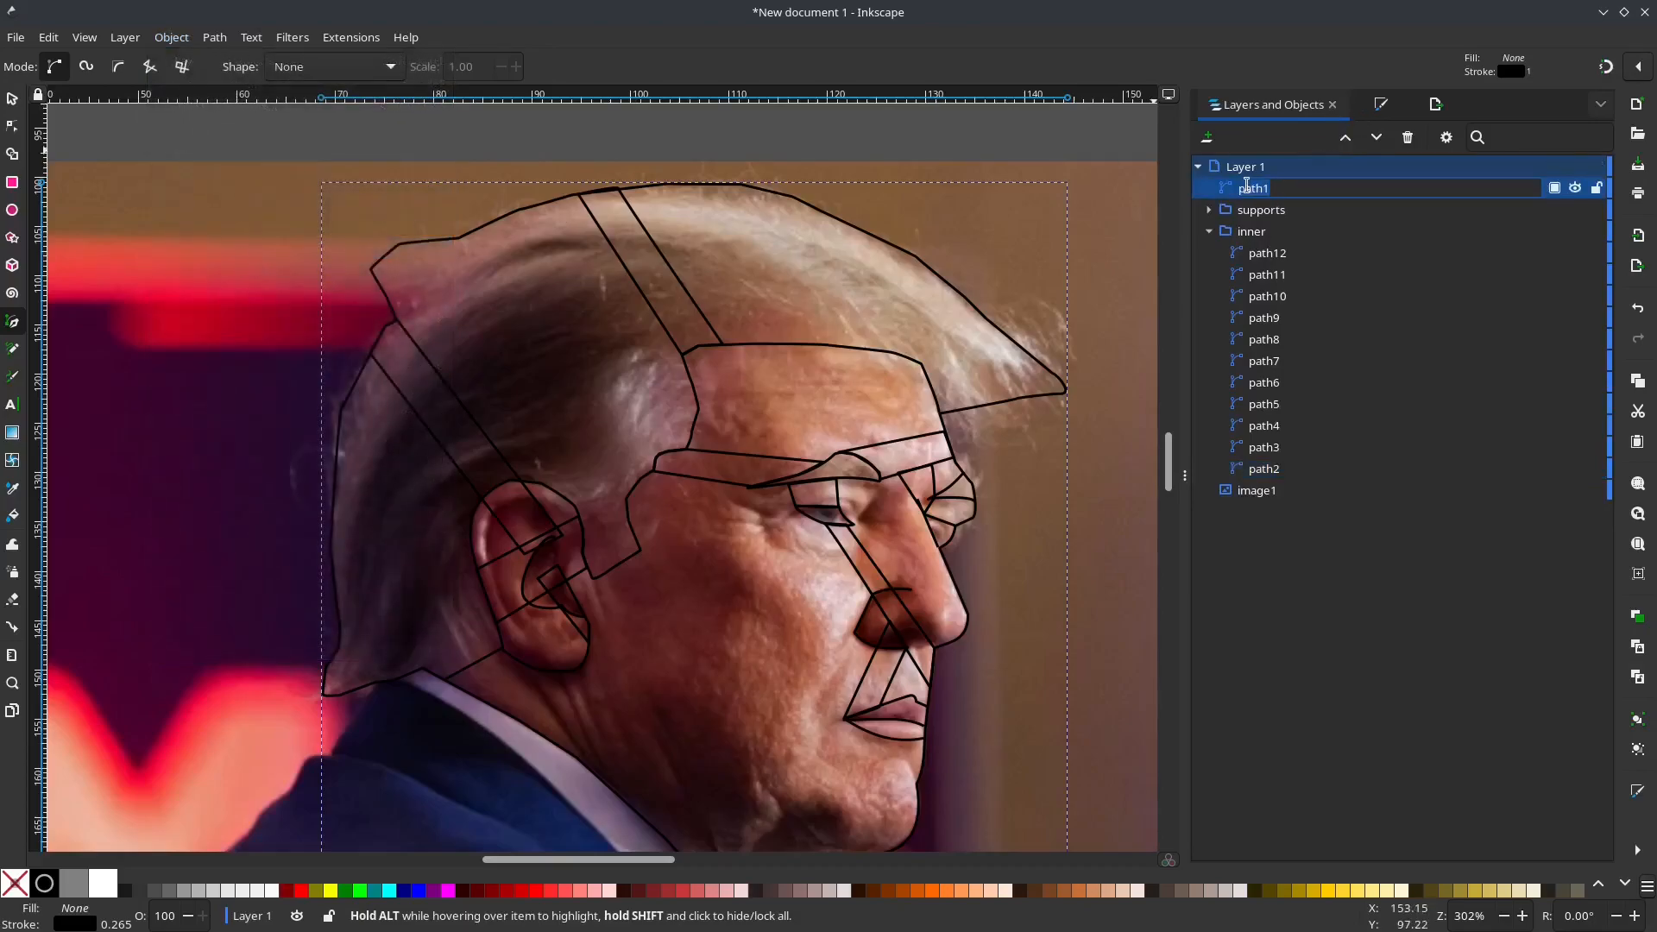
type("o")
key("Return")
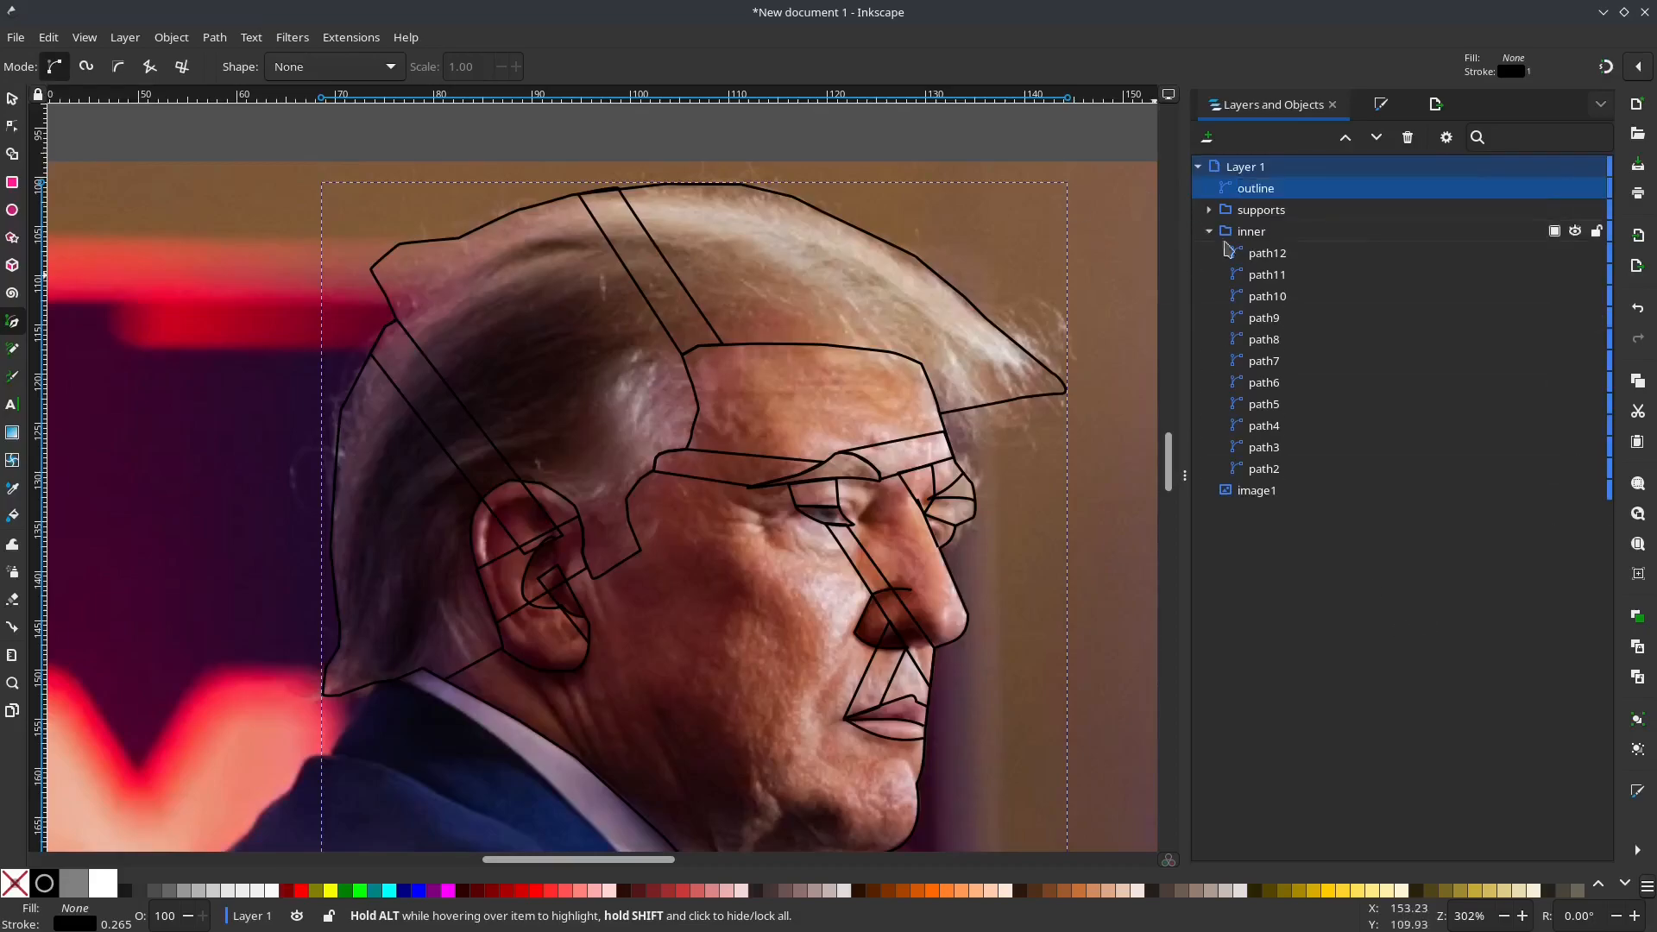
Step: Set the stroke of the head outline to pure red (ff0000)
left_click(1381, 120)
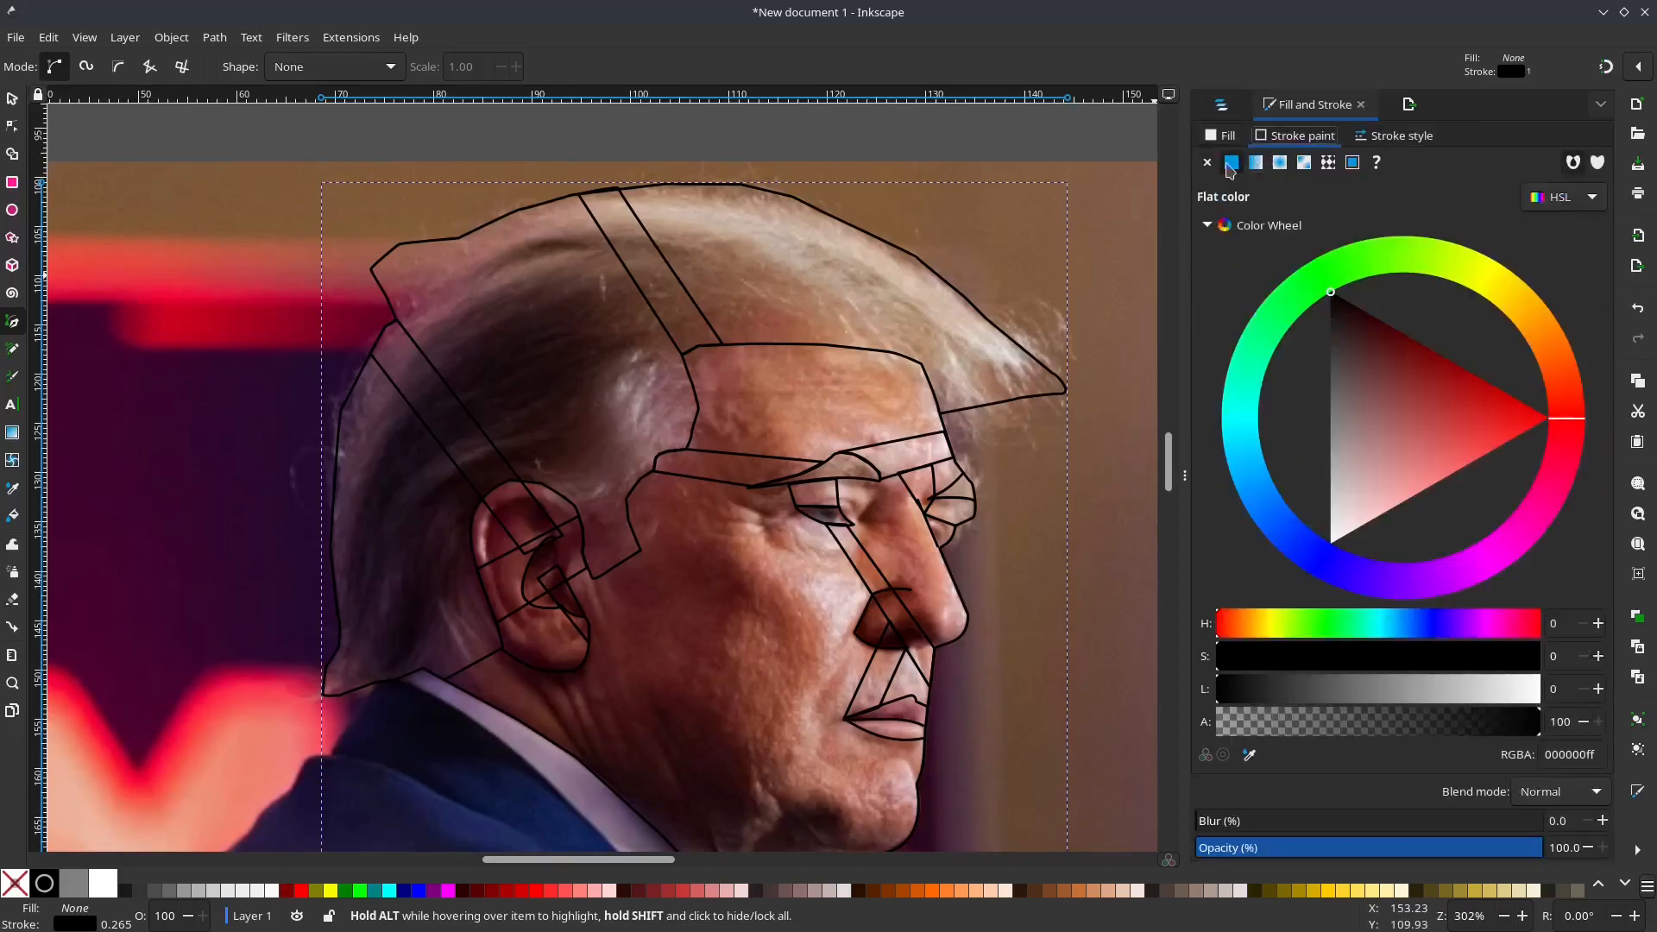
left_click_drag(1487, 434, 1652, 404)
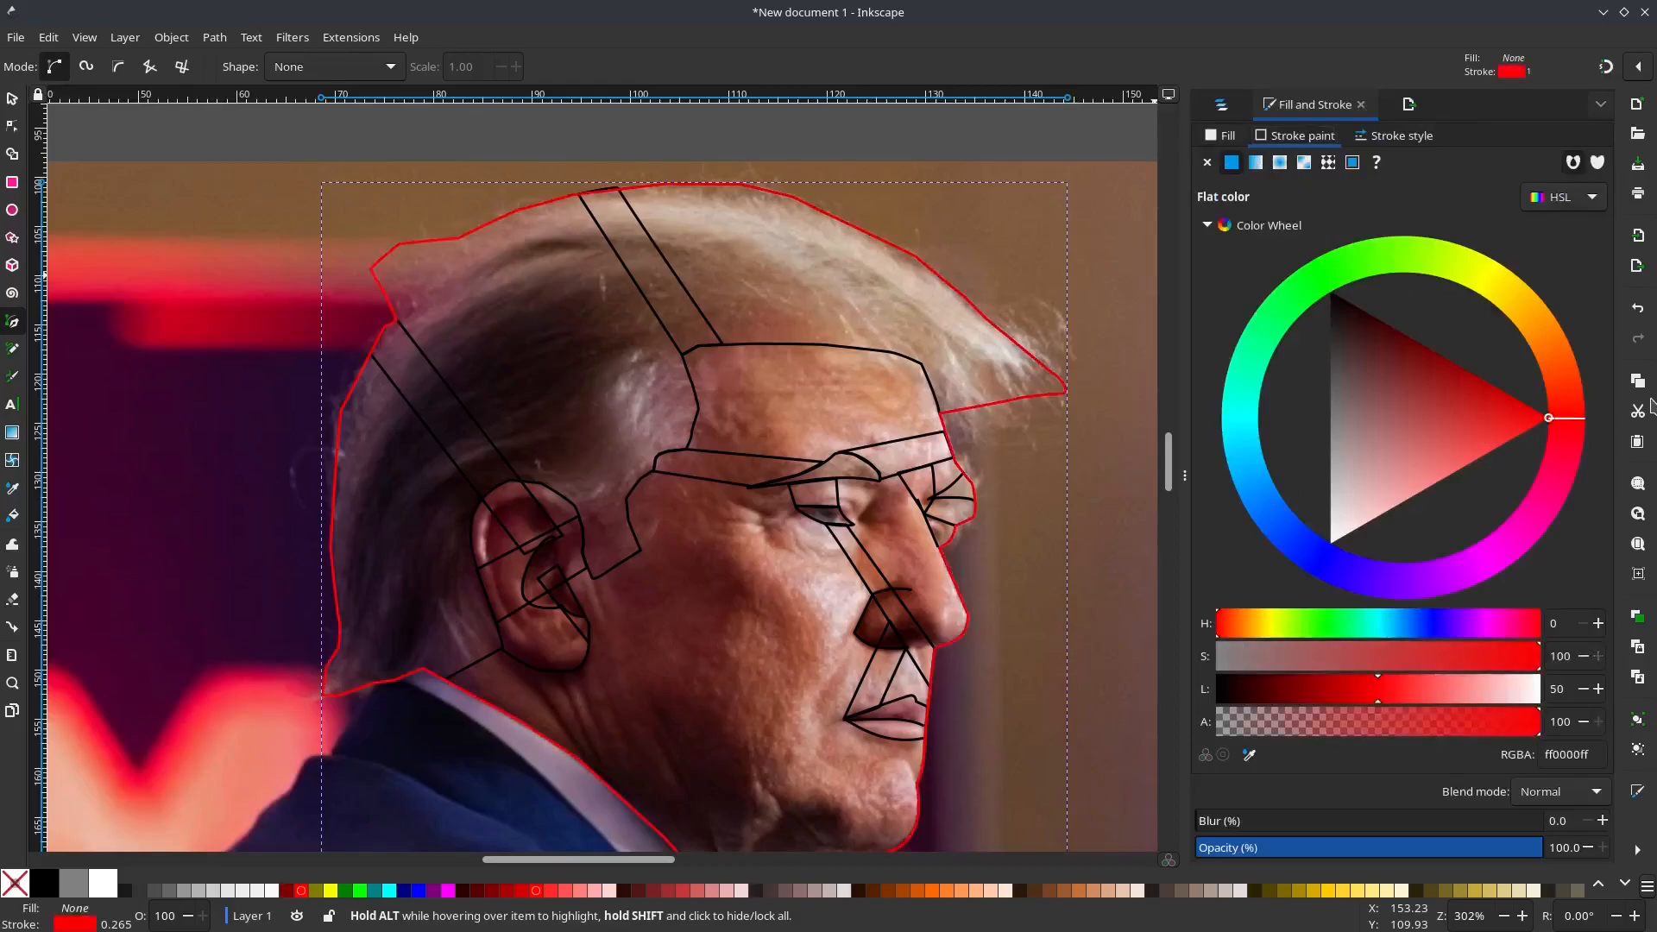
left_click(1230, 110)
Step: Remove the stroke from the "supports" group and give it a flat blue fill (0000ff)
left_click(1256, 235)
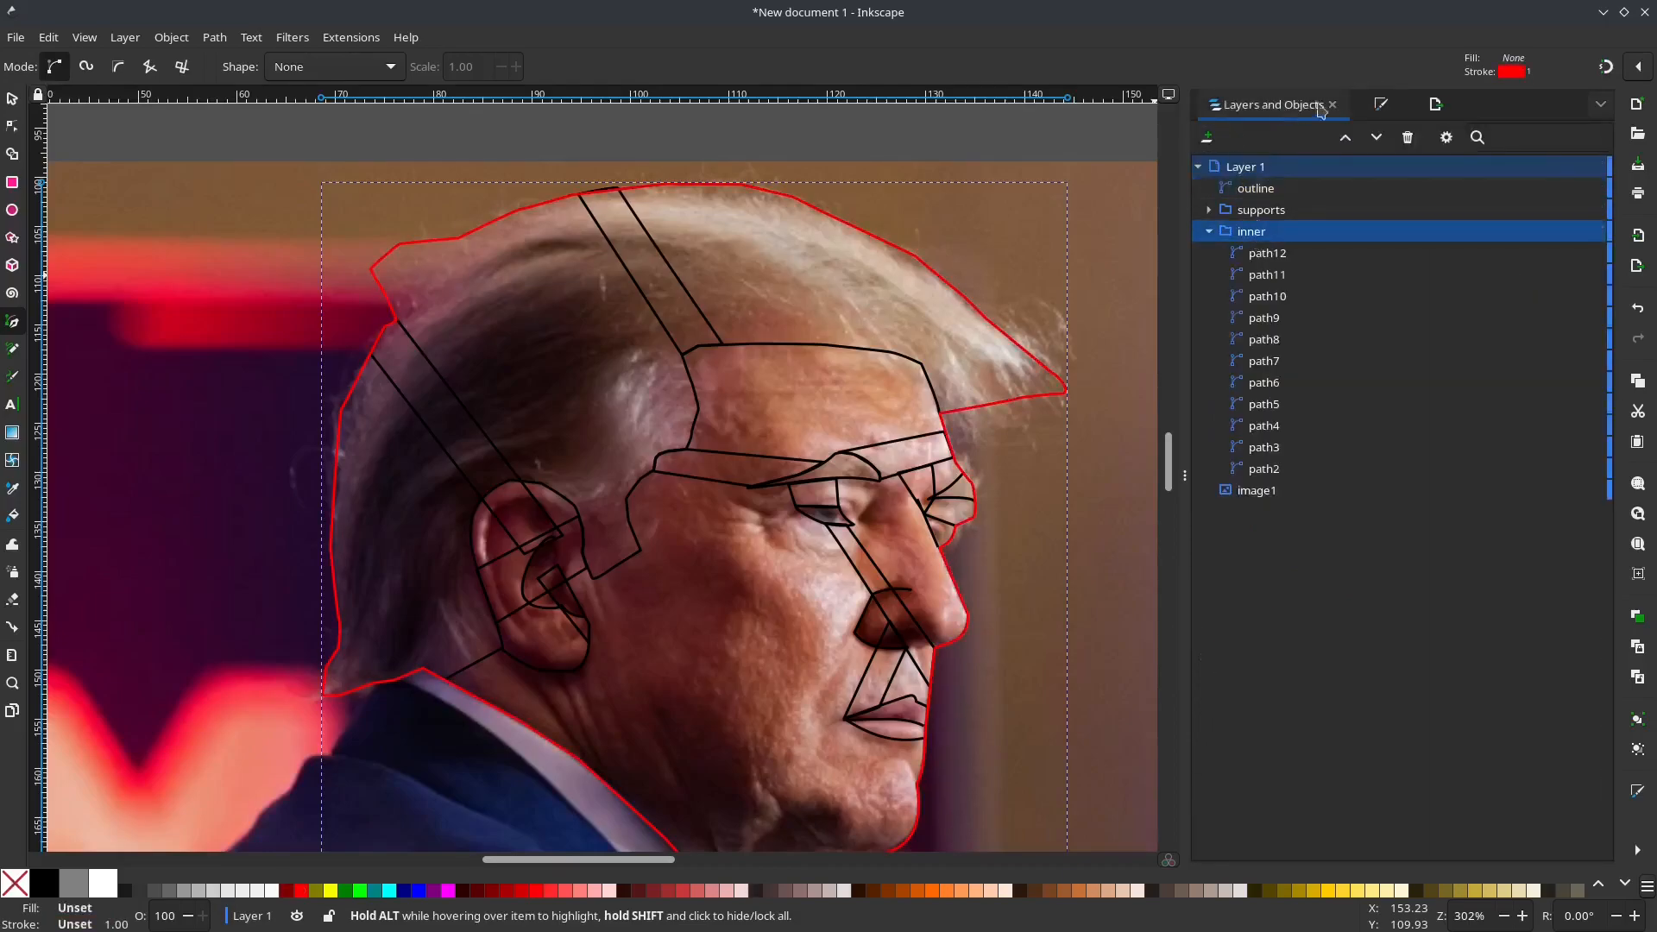
left_click(1284, 218)
left_click(1379, 105)
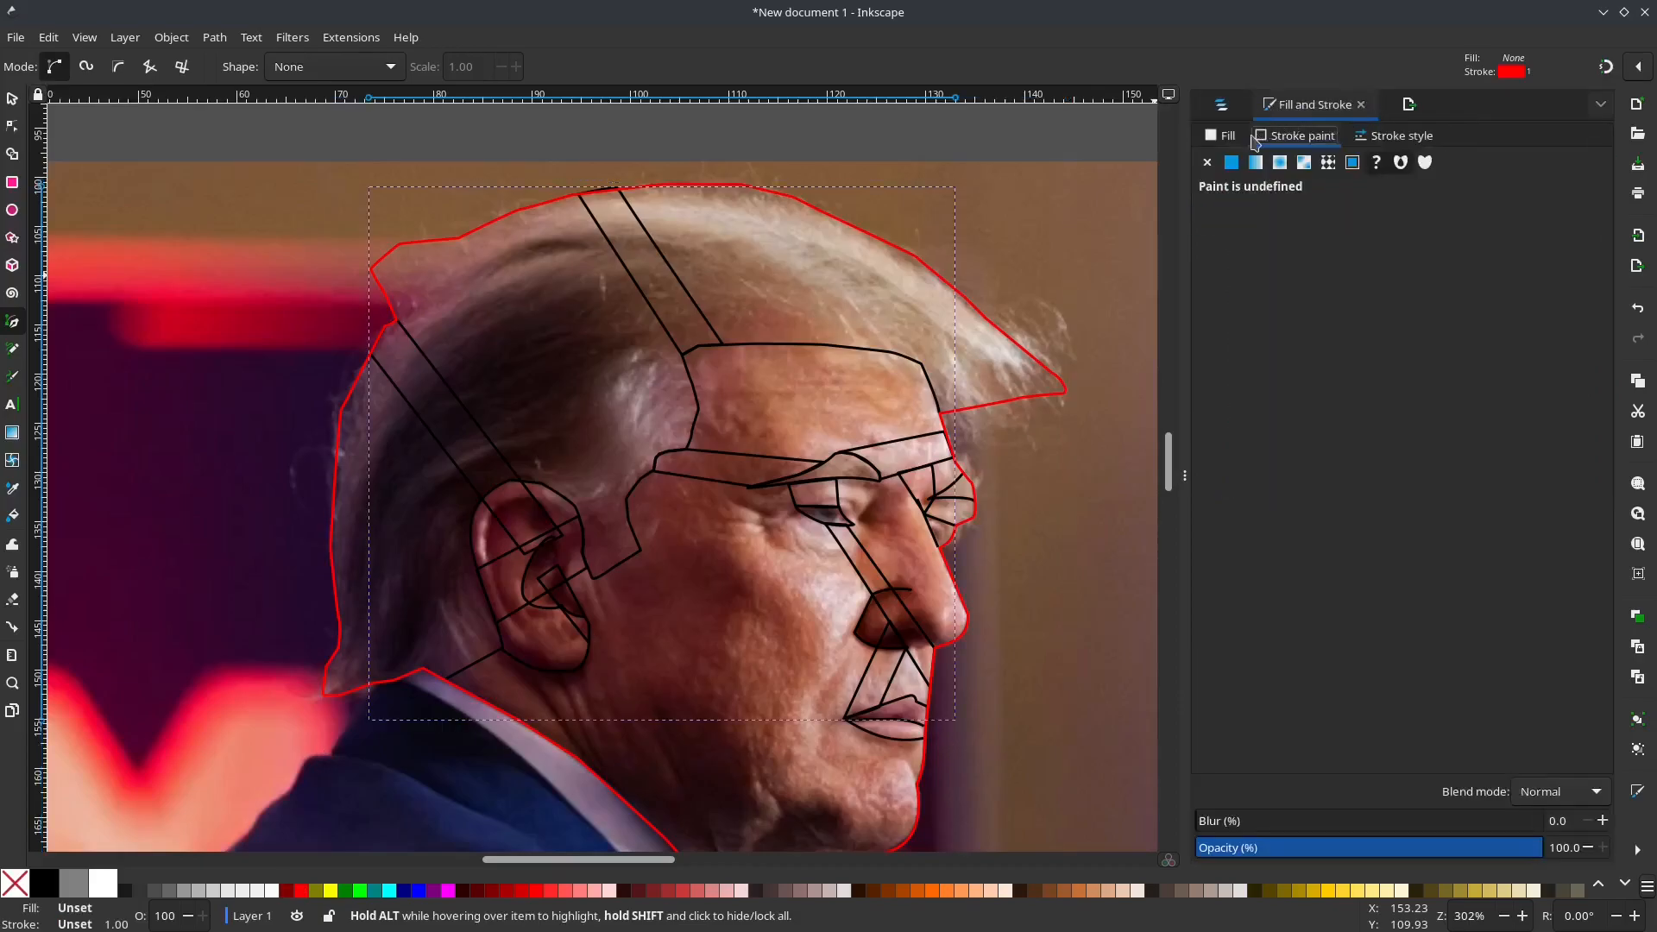
left_click(1208, 162)
left_click(1221, 136)
left_click(1231, 162)
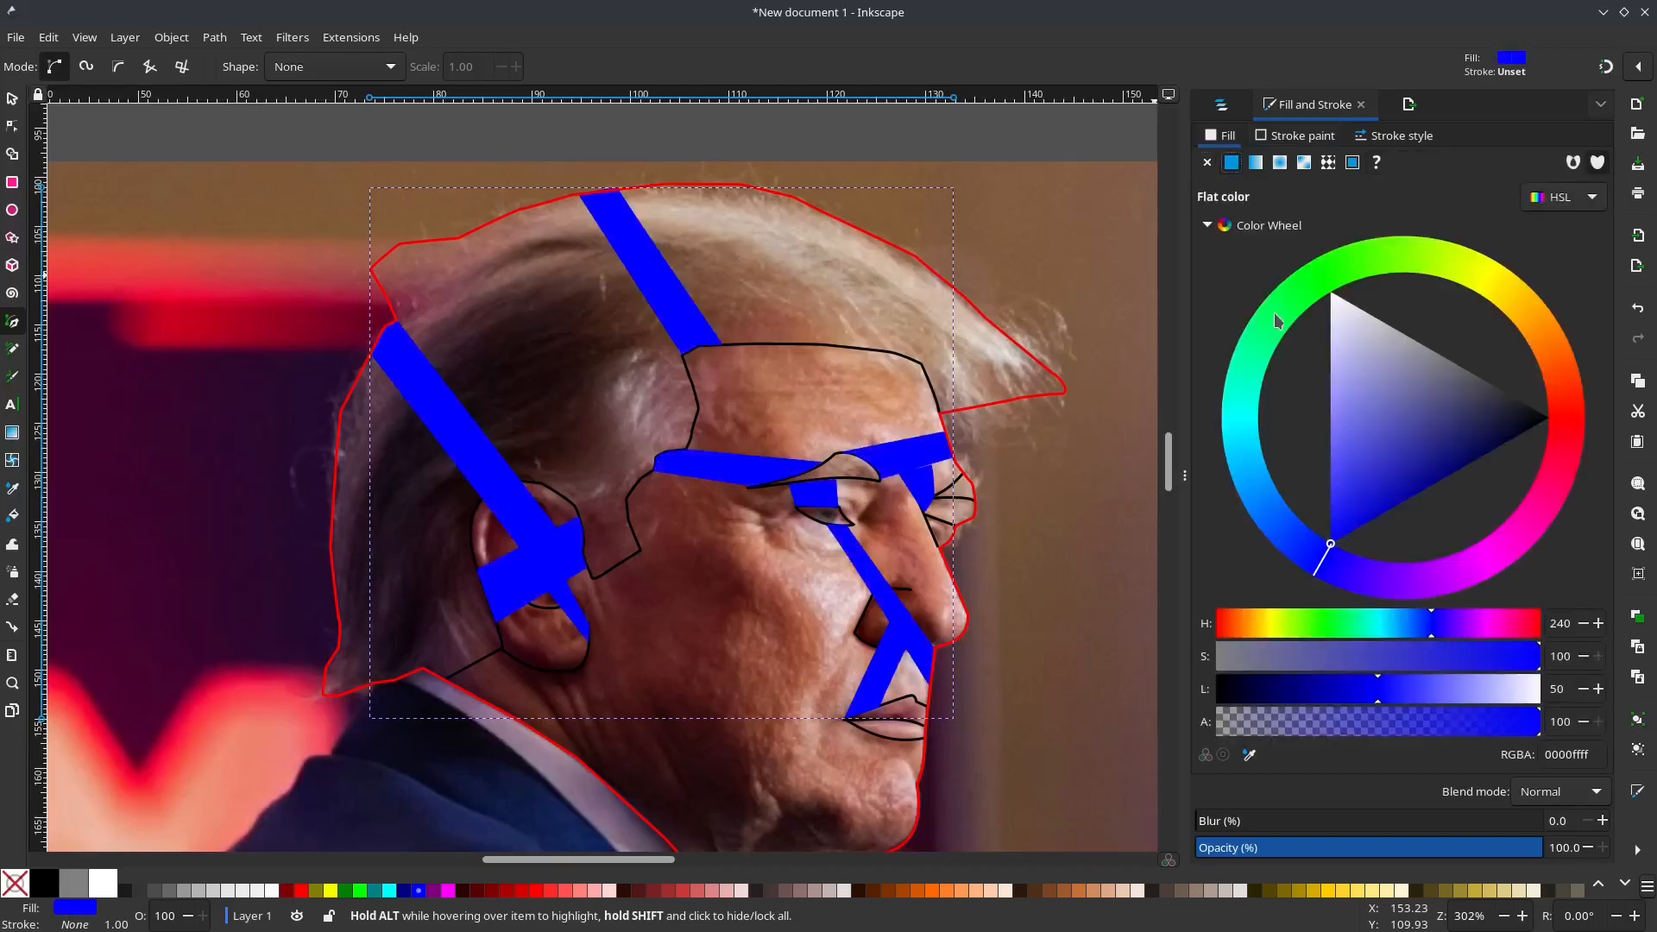
left_click(1222, 107)
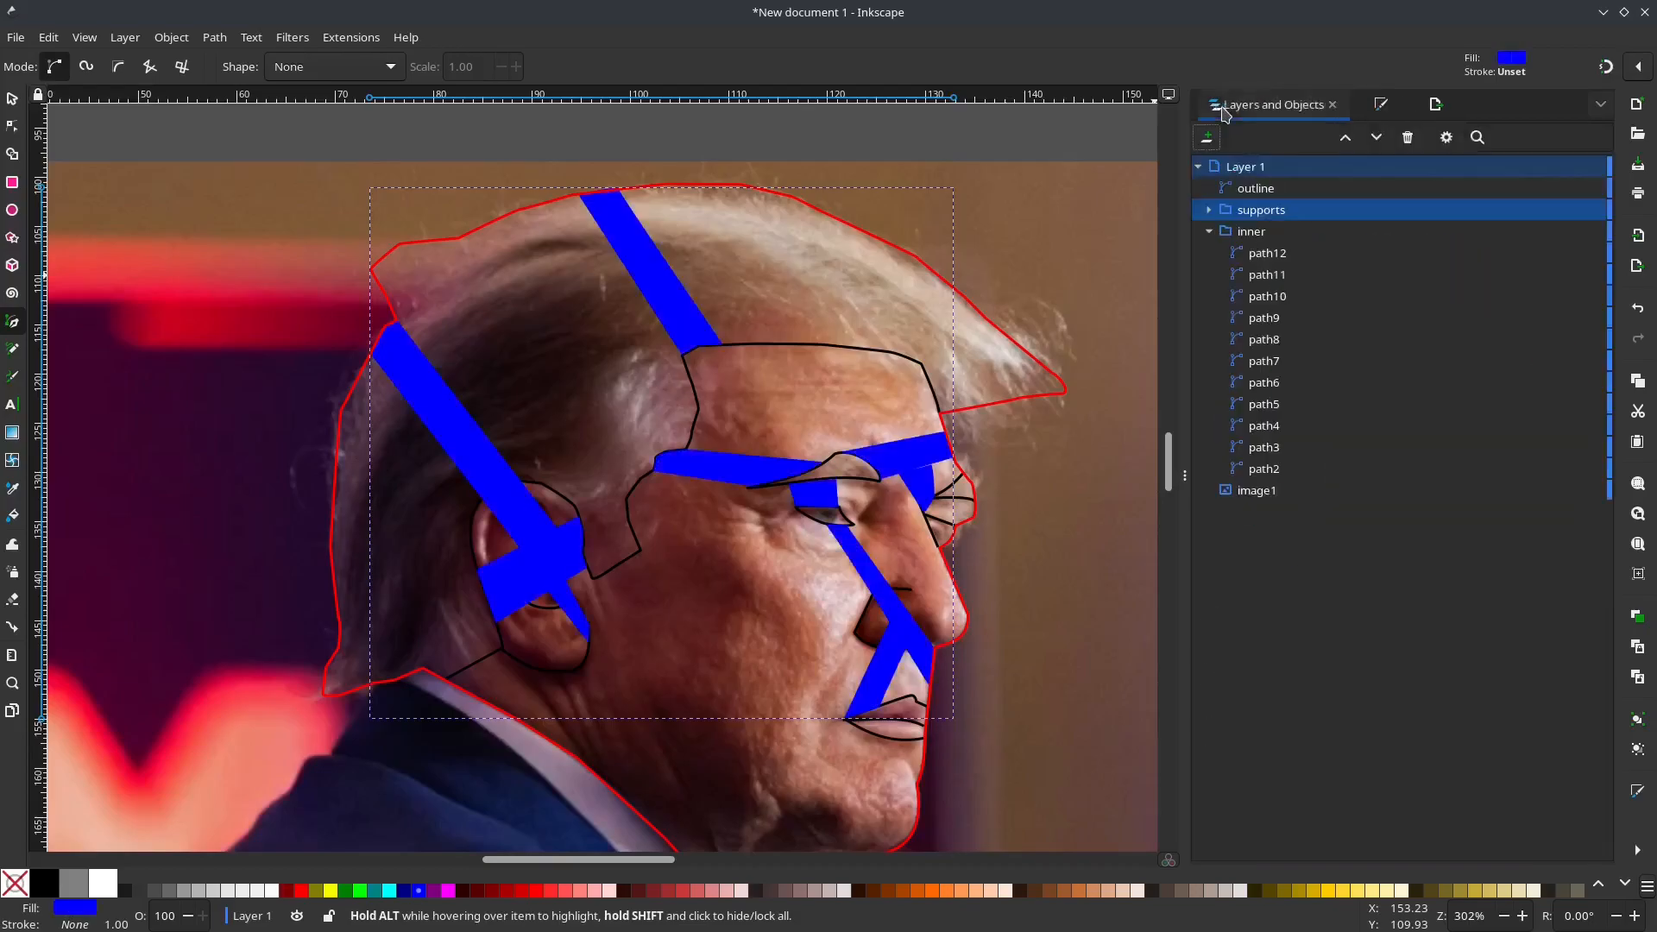
Step: Lower the "supports" group beneath the "inner" group so the blue strips sit behind the black lines
left_click(1271, 214)
left_click(1376, 138)
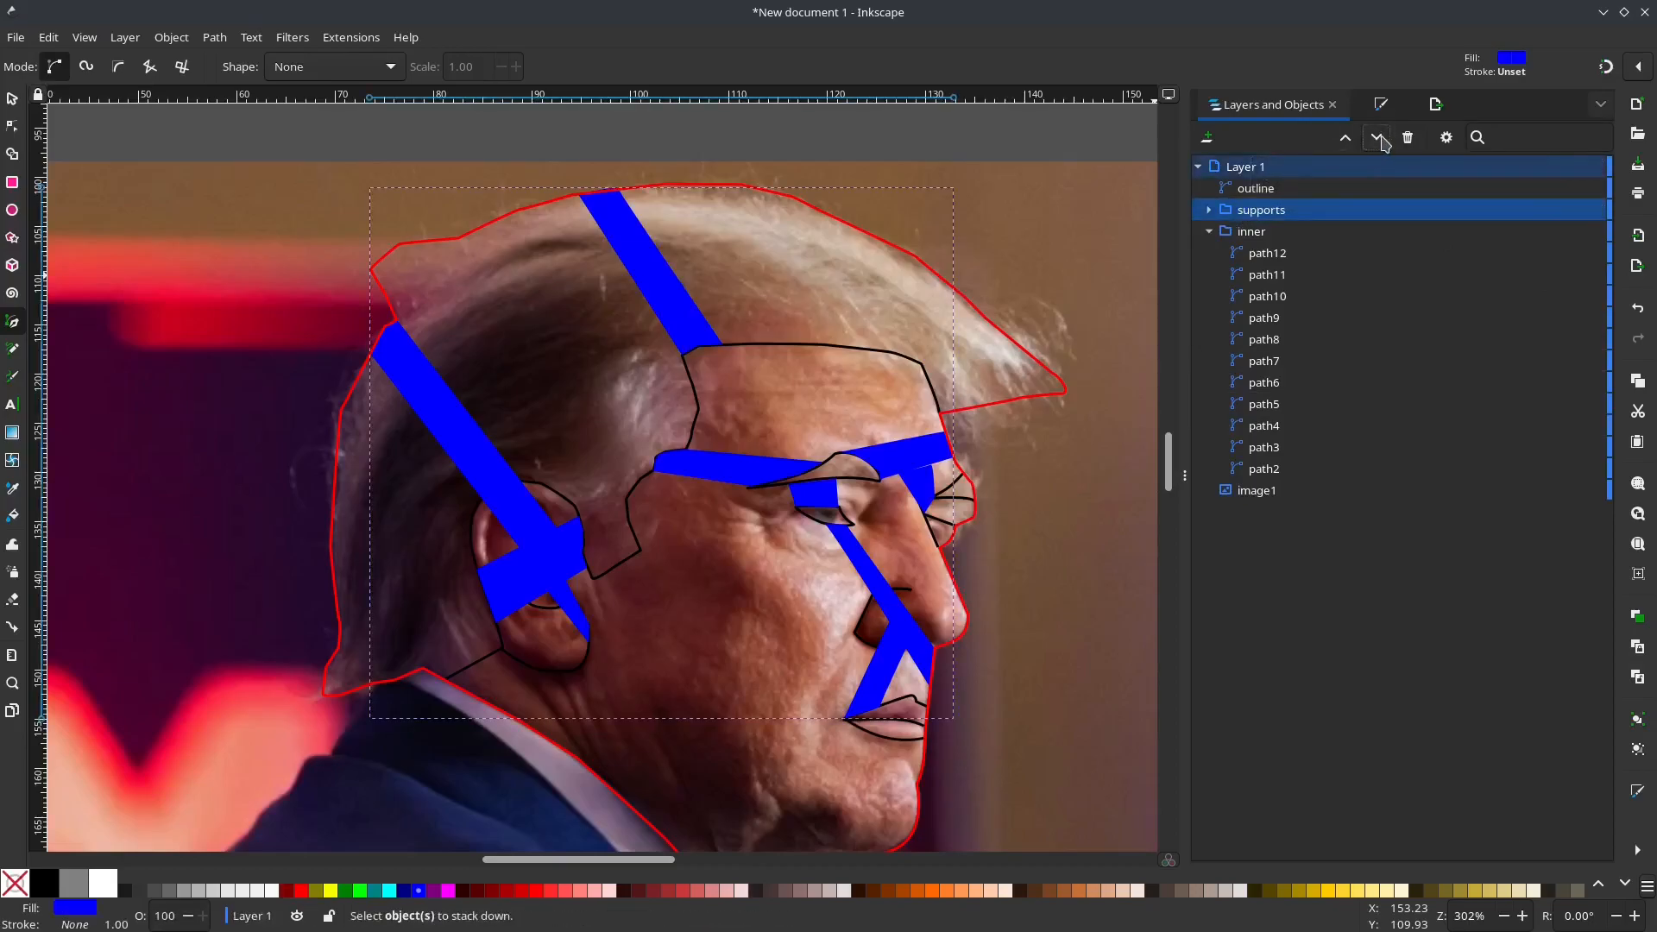
left_click(1377, 140)
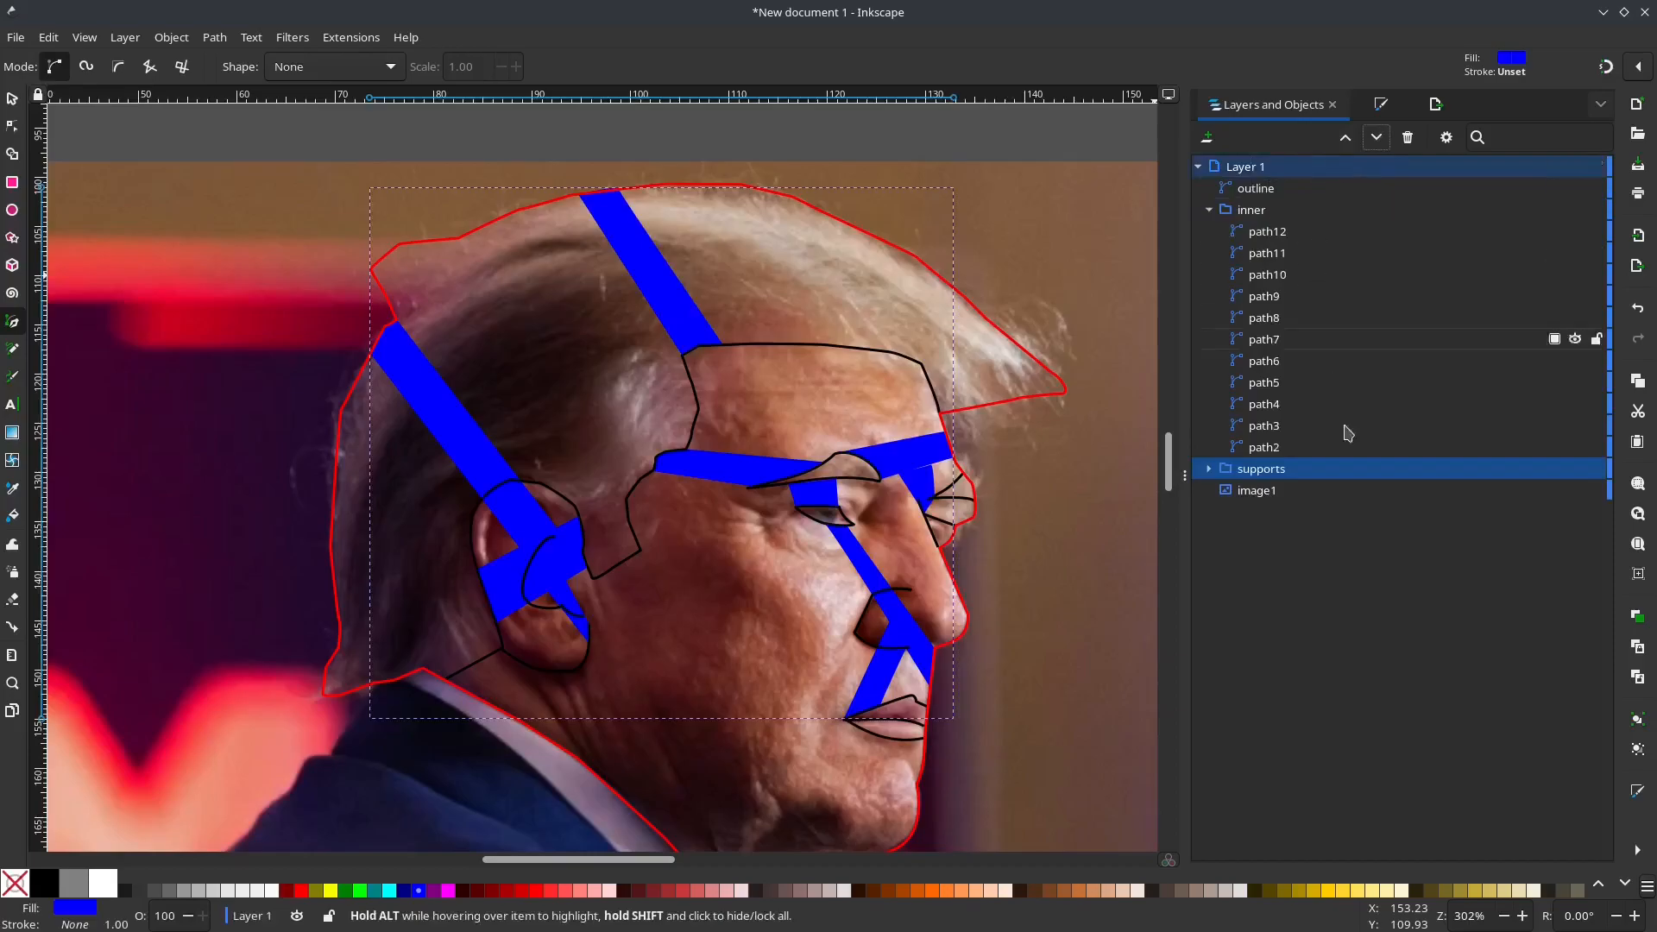
Step: Move the upper corner node of path17, the support at the nose bridge, up into the eyebrow strip to close the gap
scroll(928, 479, "up", 1)
scroll(928, 479, "up", 2)
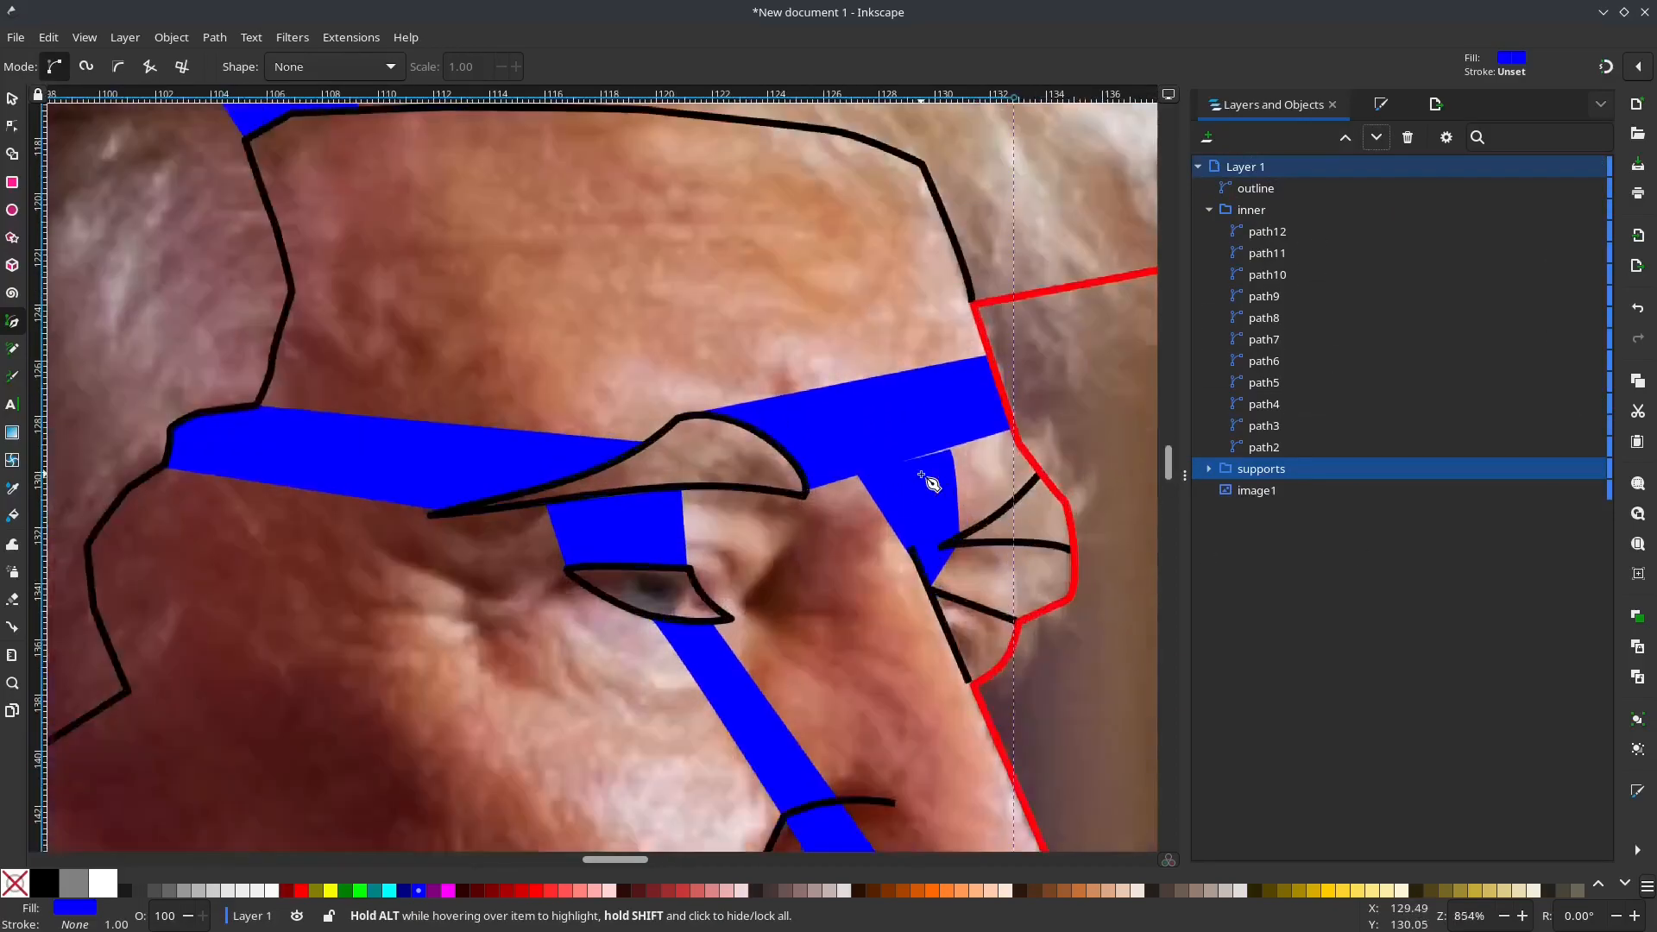
key("s")
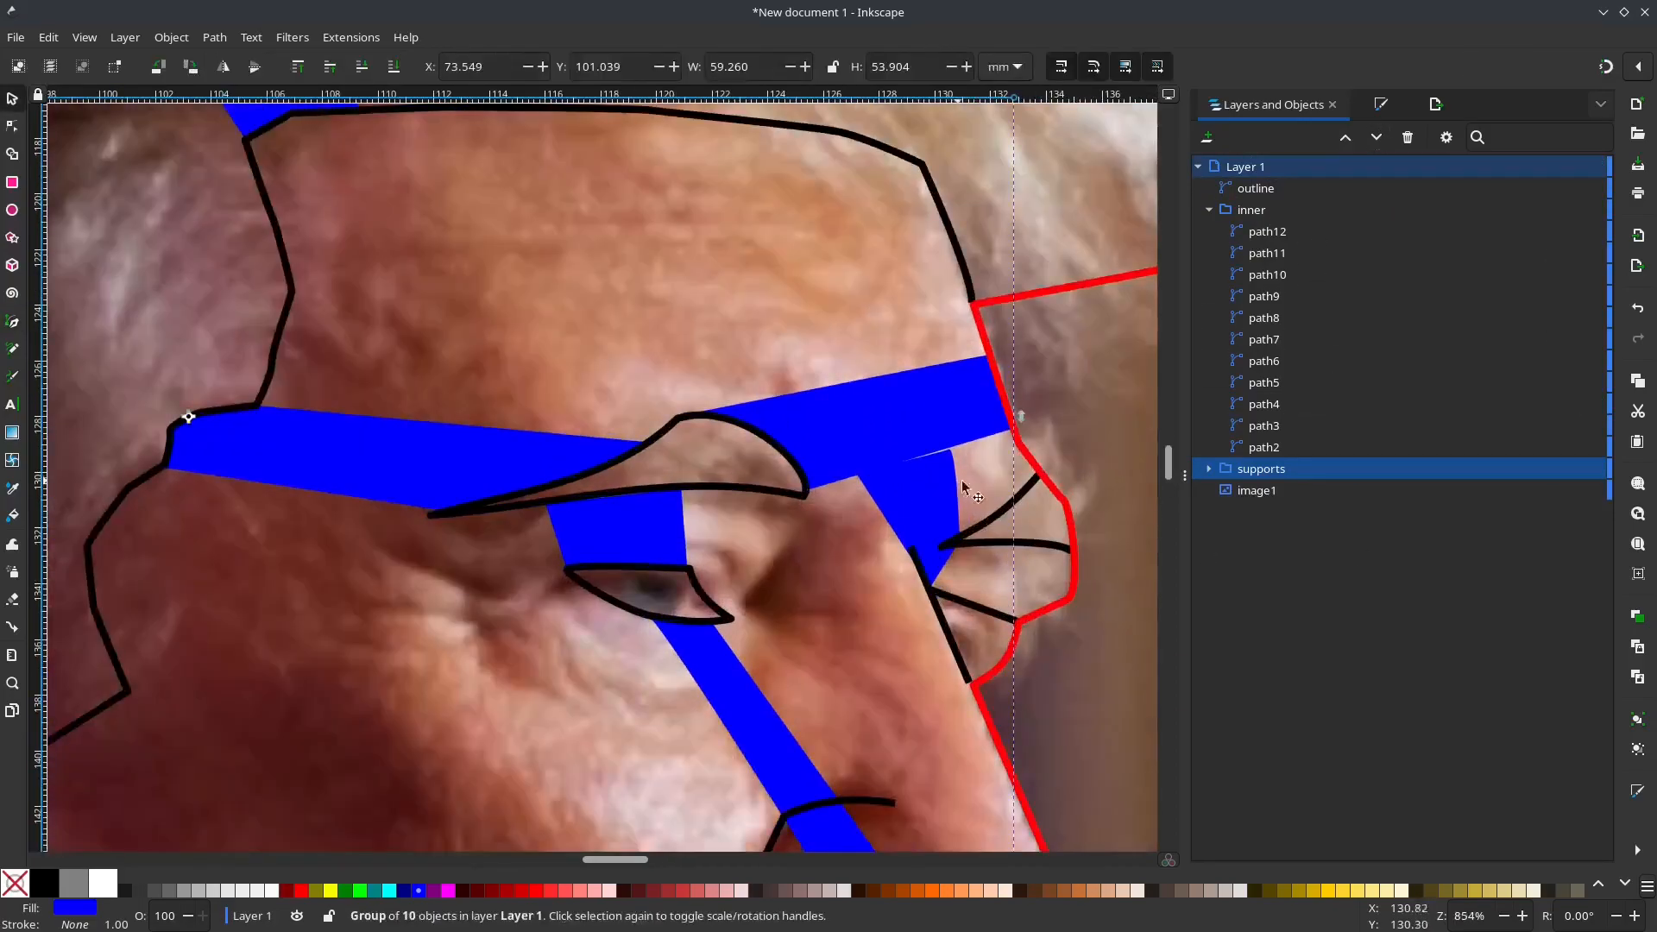
left_click(1209, 468)
left_click(1265, 534)
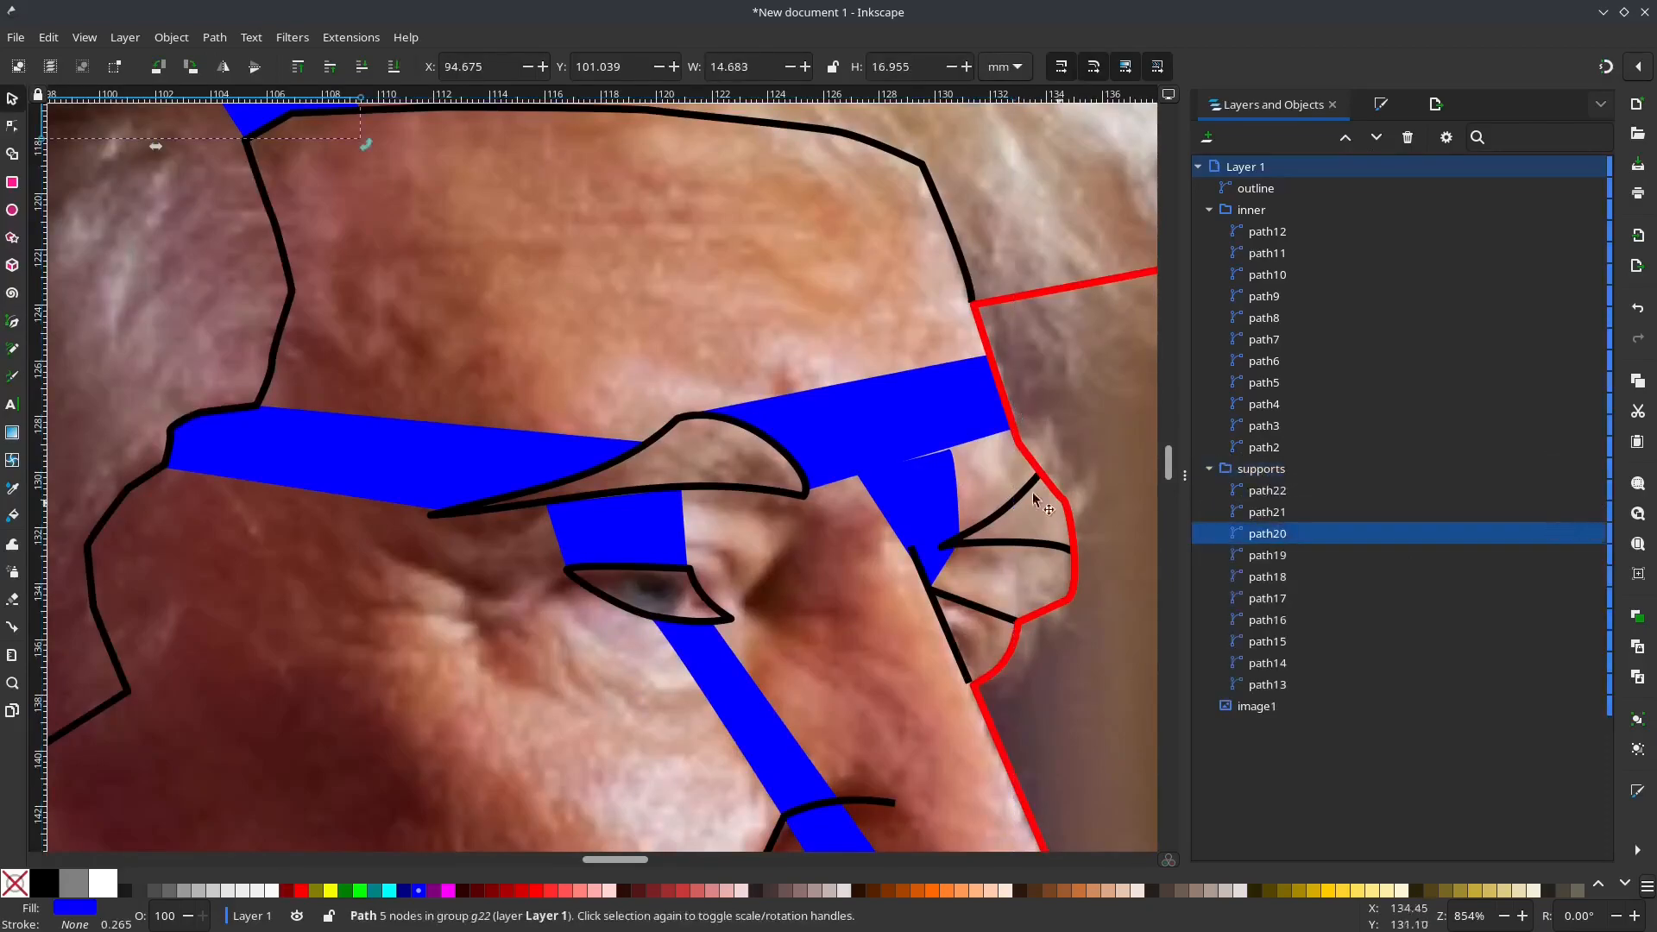
left_click(954, 475)
left_click(1266, 491)
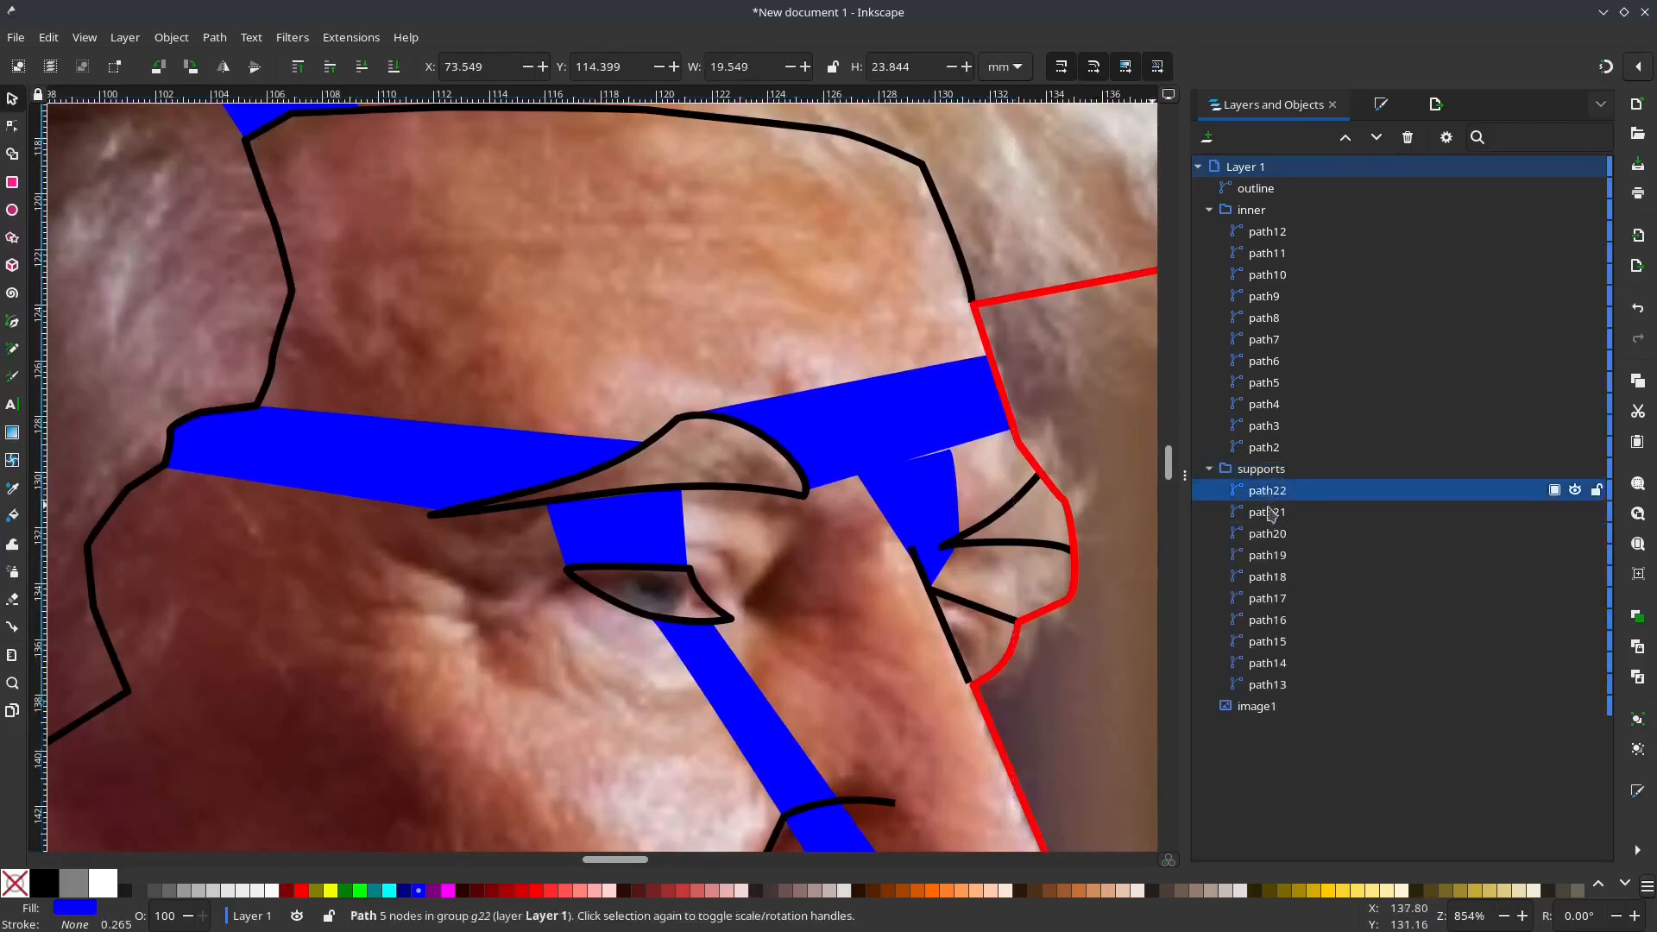
left_click(1281, 686)
left_click(1281, 663)
left_click(1280, 643)
left_click(1274, 621)
left_click(1271, 601)
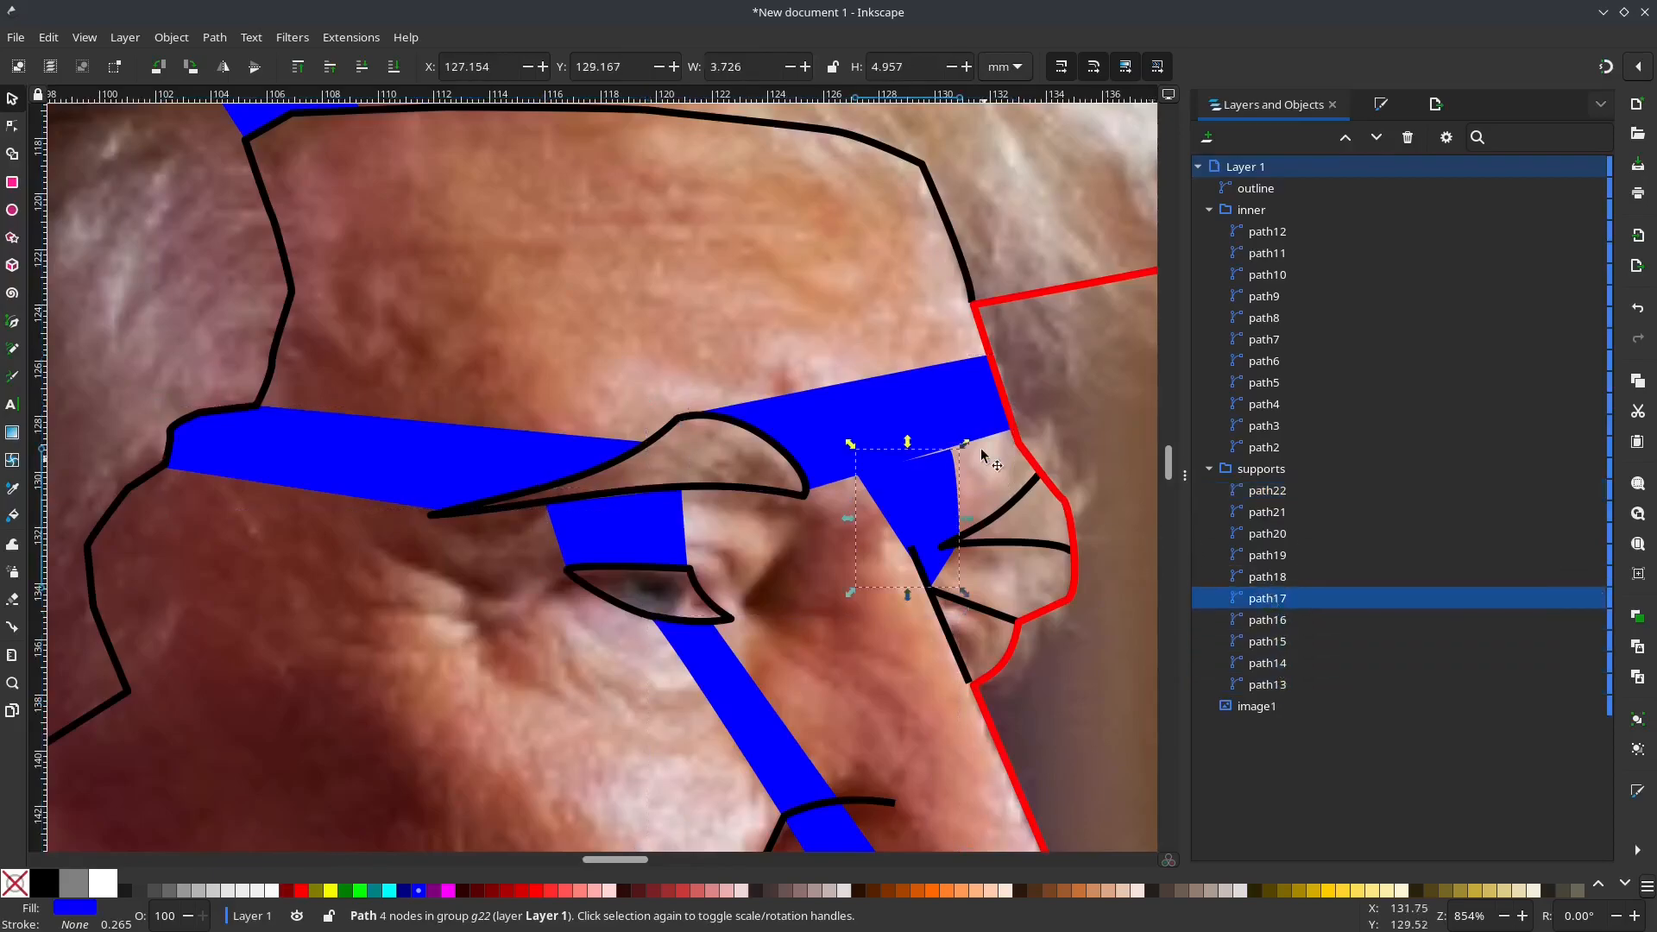
double_click(949, 462)
left_click_drag(954, 449, 949, 426)
left_click(990, 484)
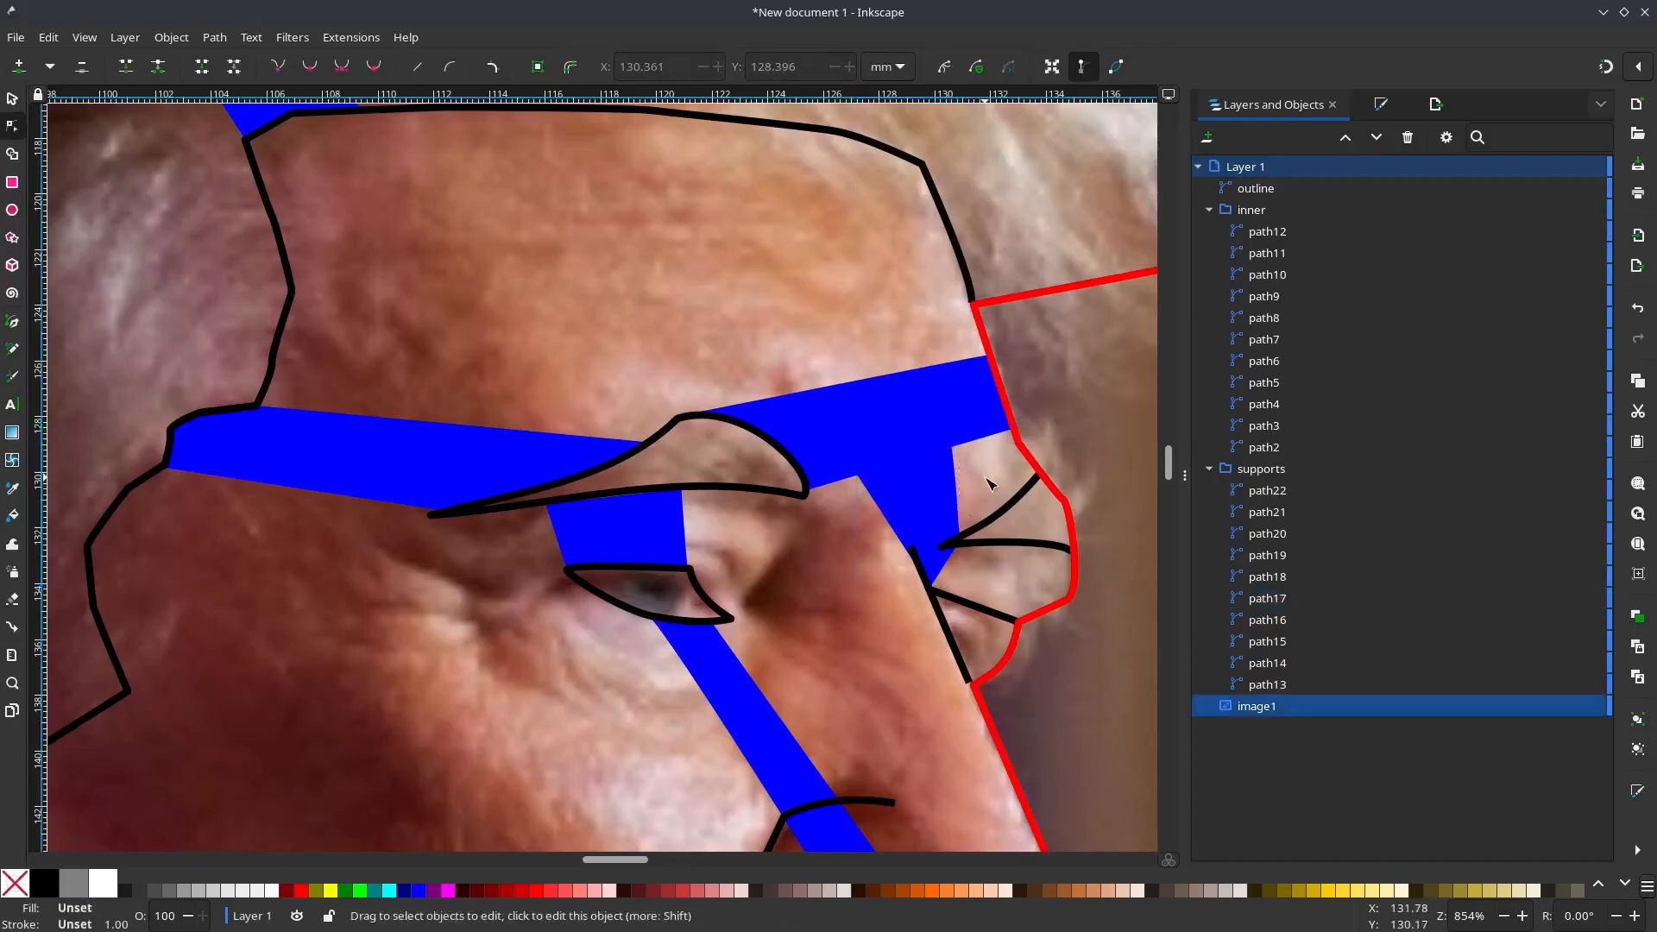
Step: Hide the reference photo, image1, so only the vector line art shows
scroll(990, 484, "down", 2)
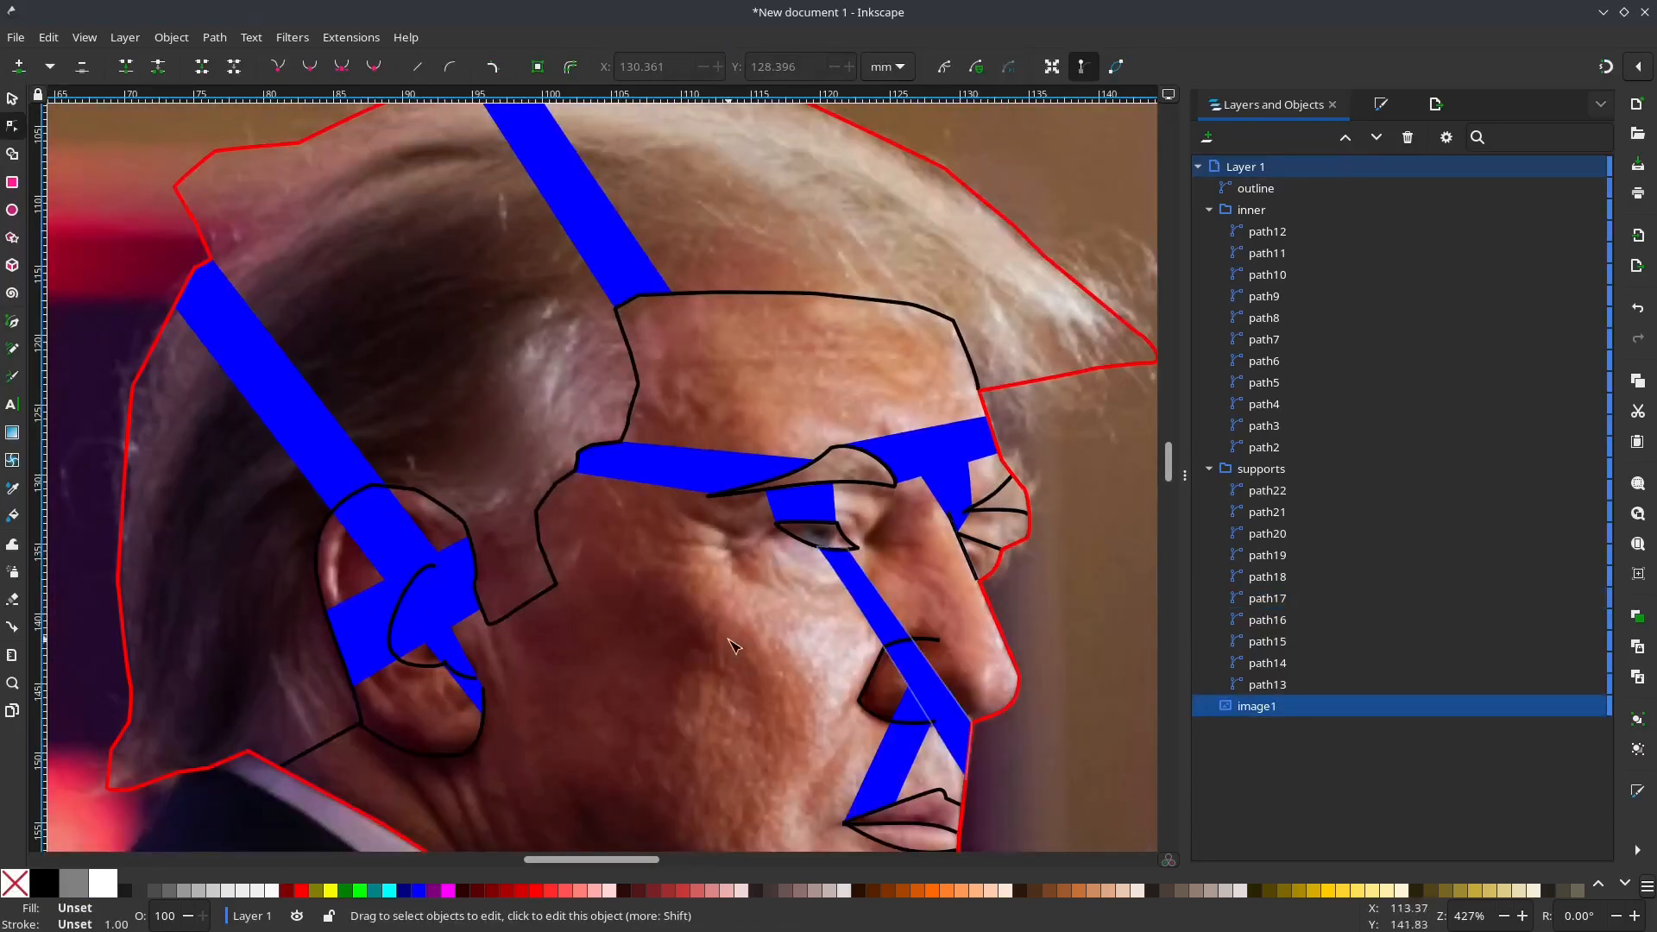
left_click_drag(695, 597, 731, 529)
scroll(730, 601, "down", 2)
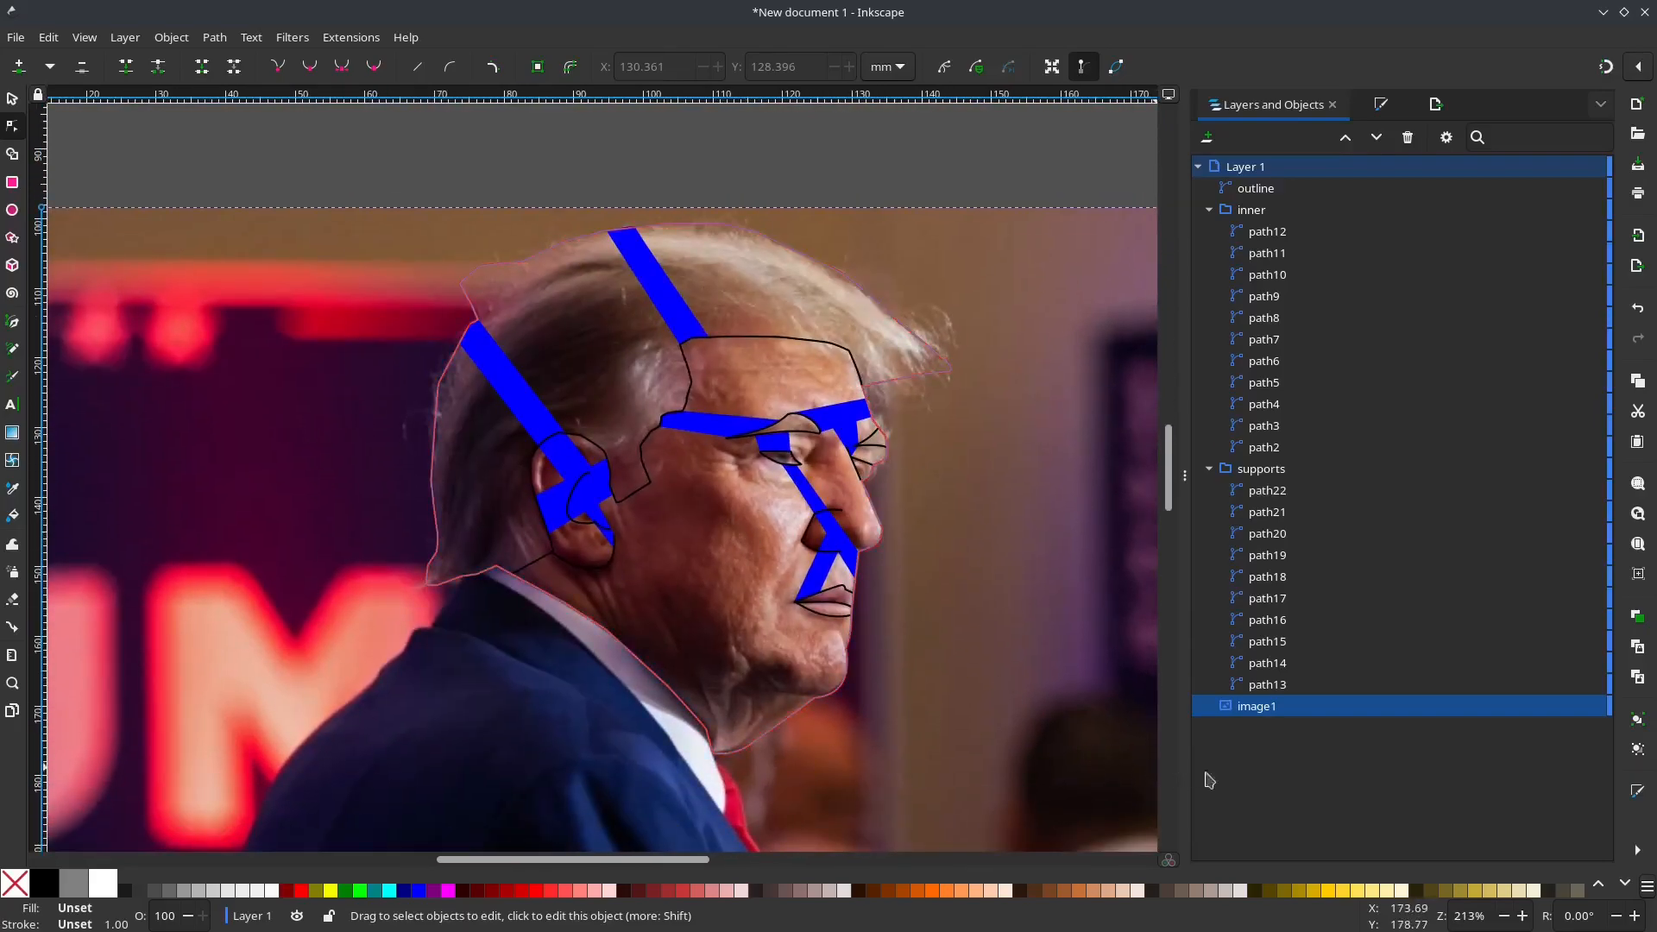
left_click(1575, 706)
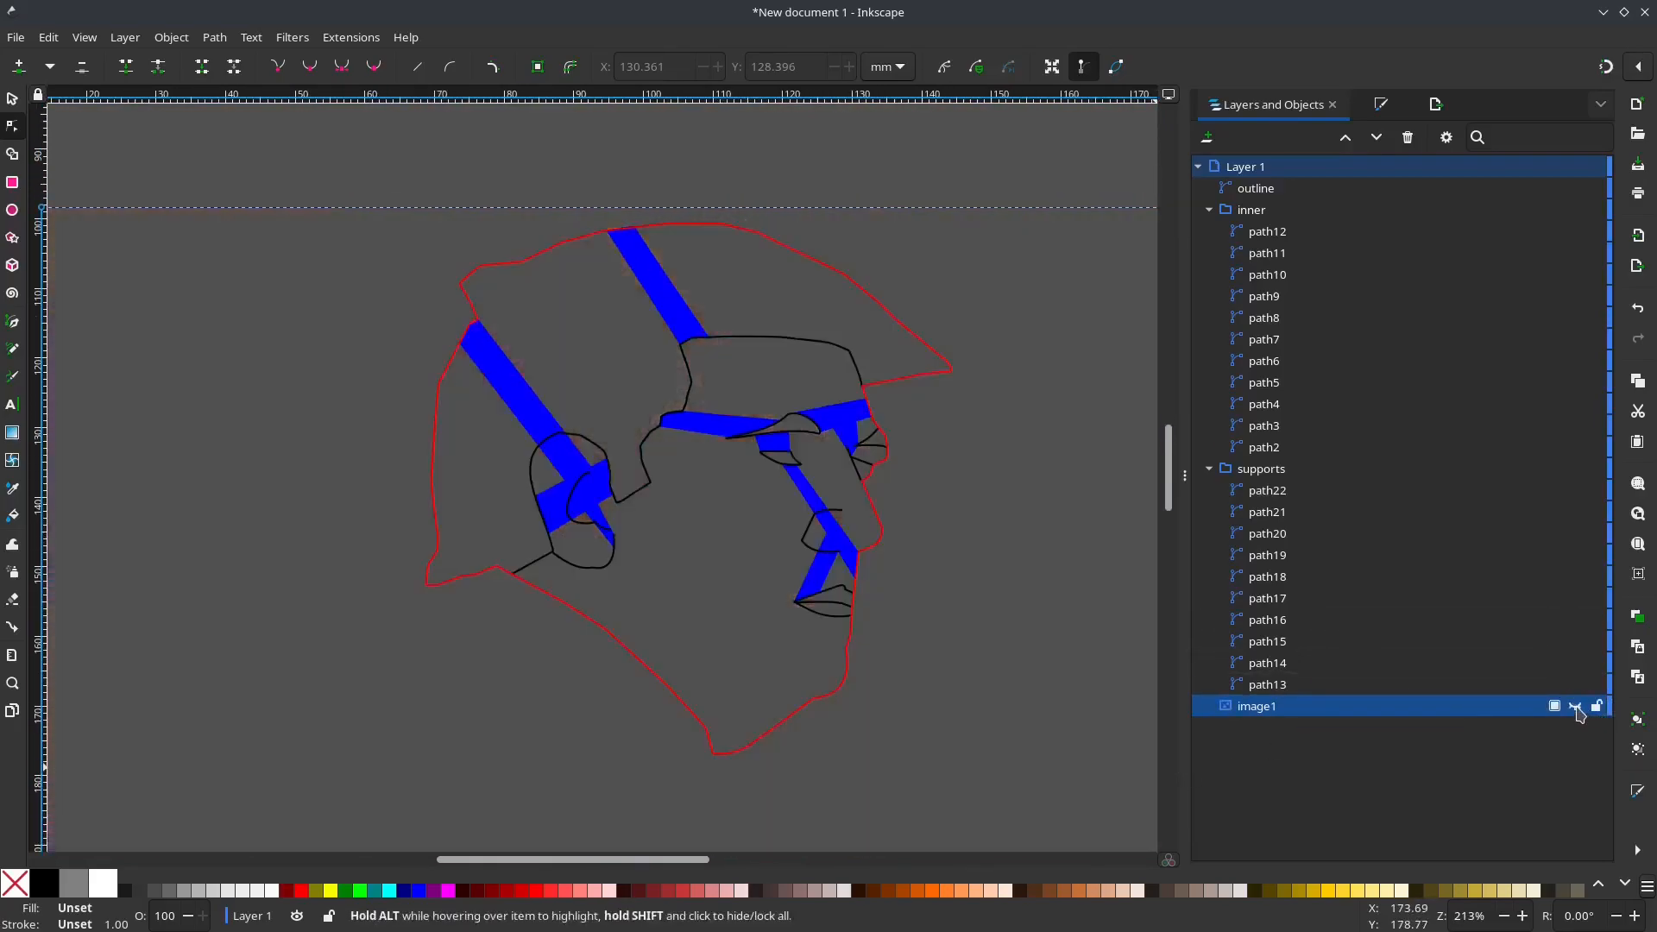
Step: Scale the outline, inner and supports together to a height of 4 in, with the width-height ratio locked
key("ctrl+a")
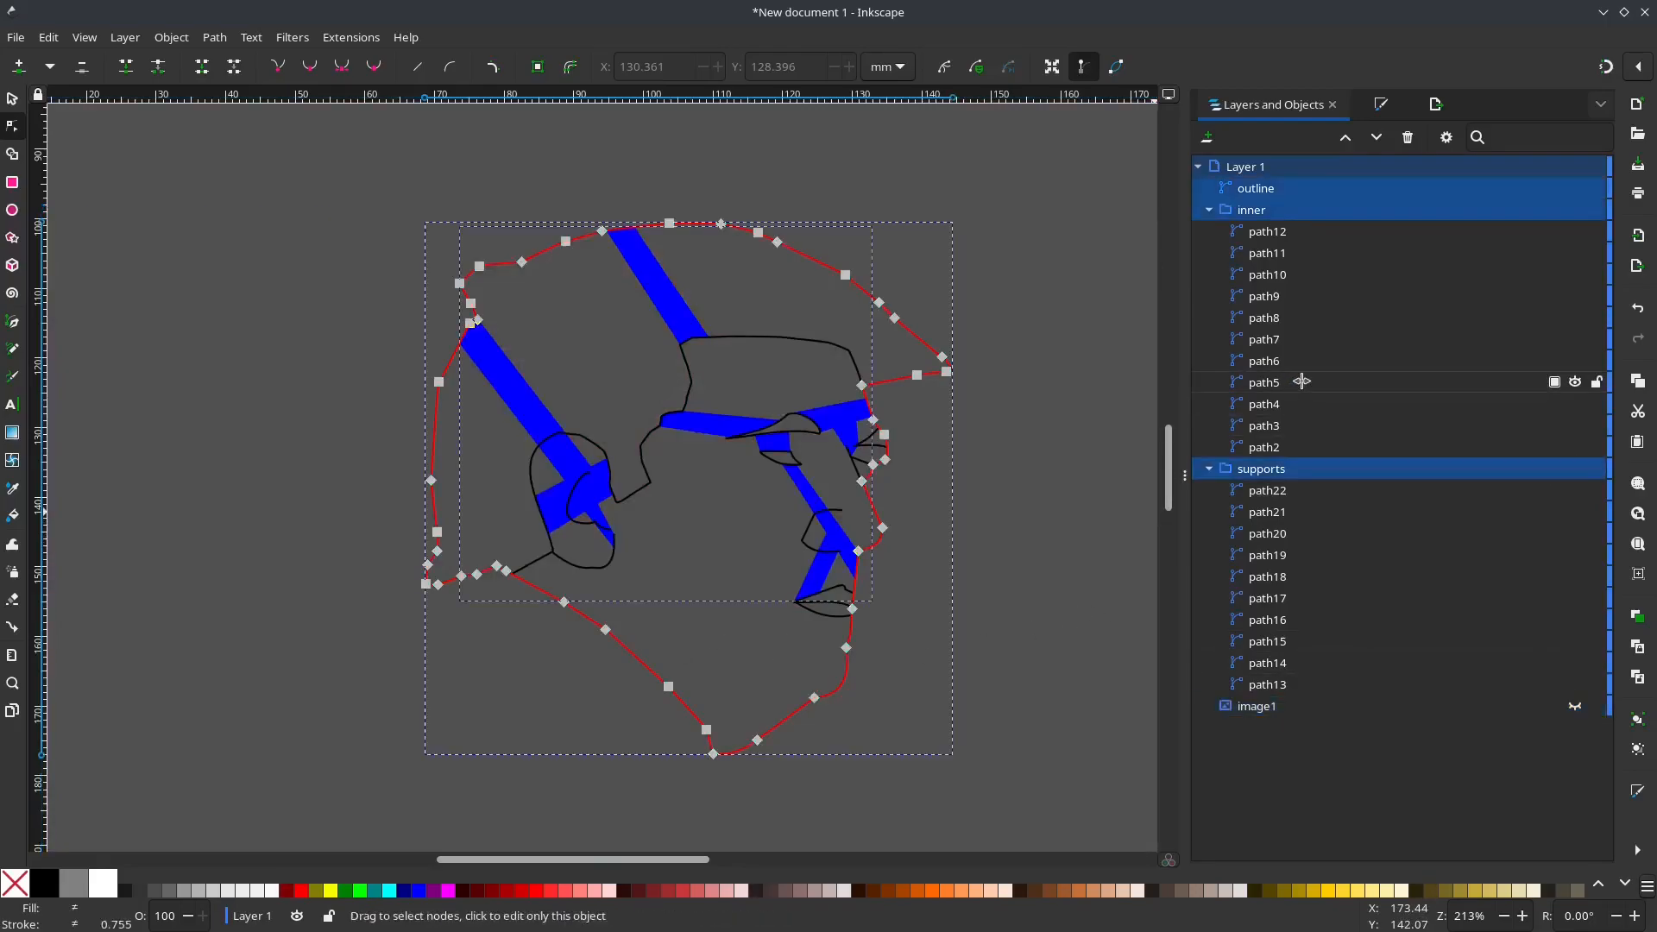
key("s")
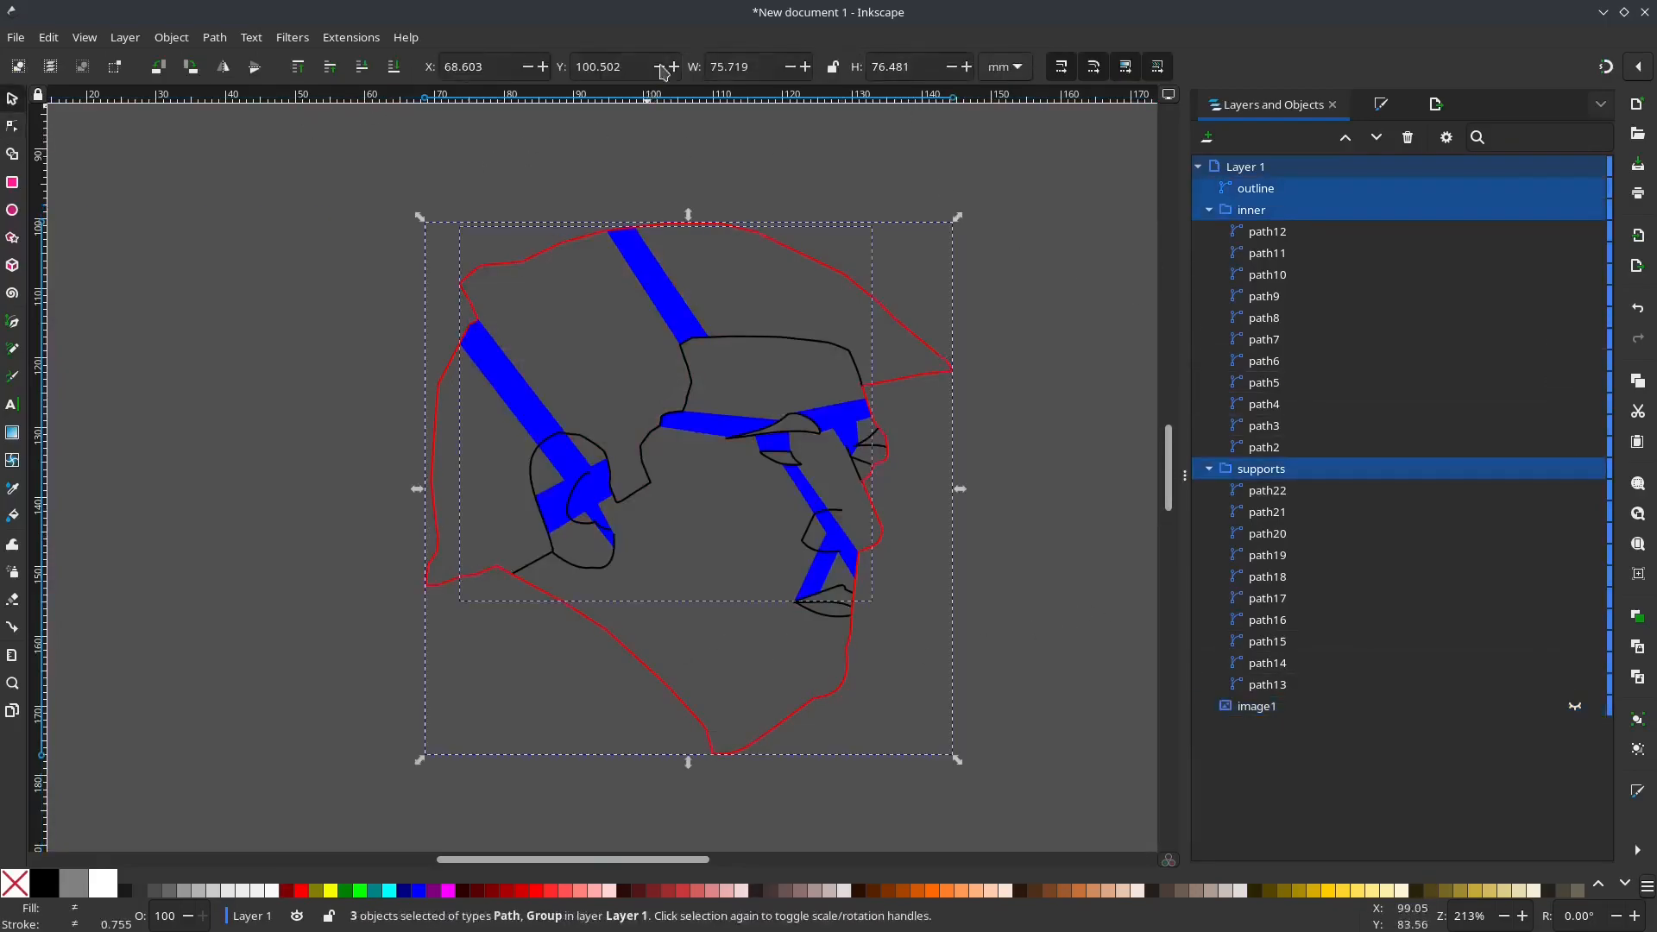
left_click(1019, 69)
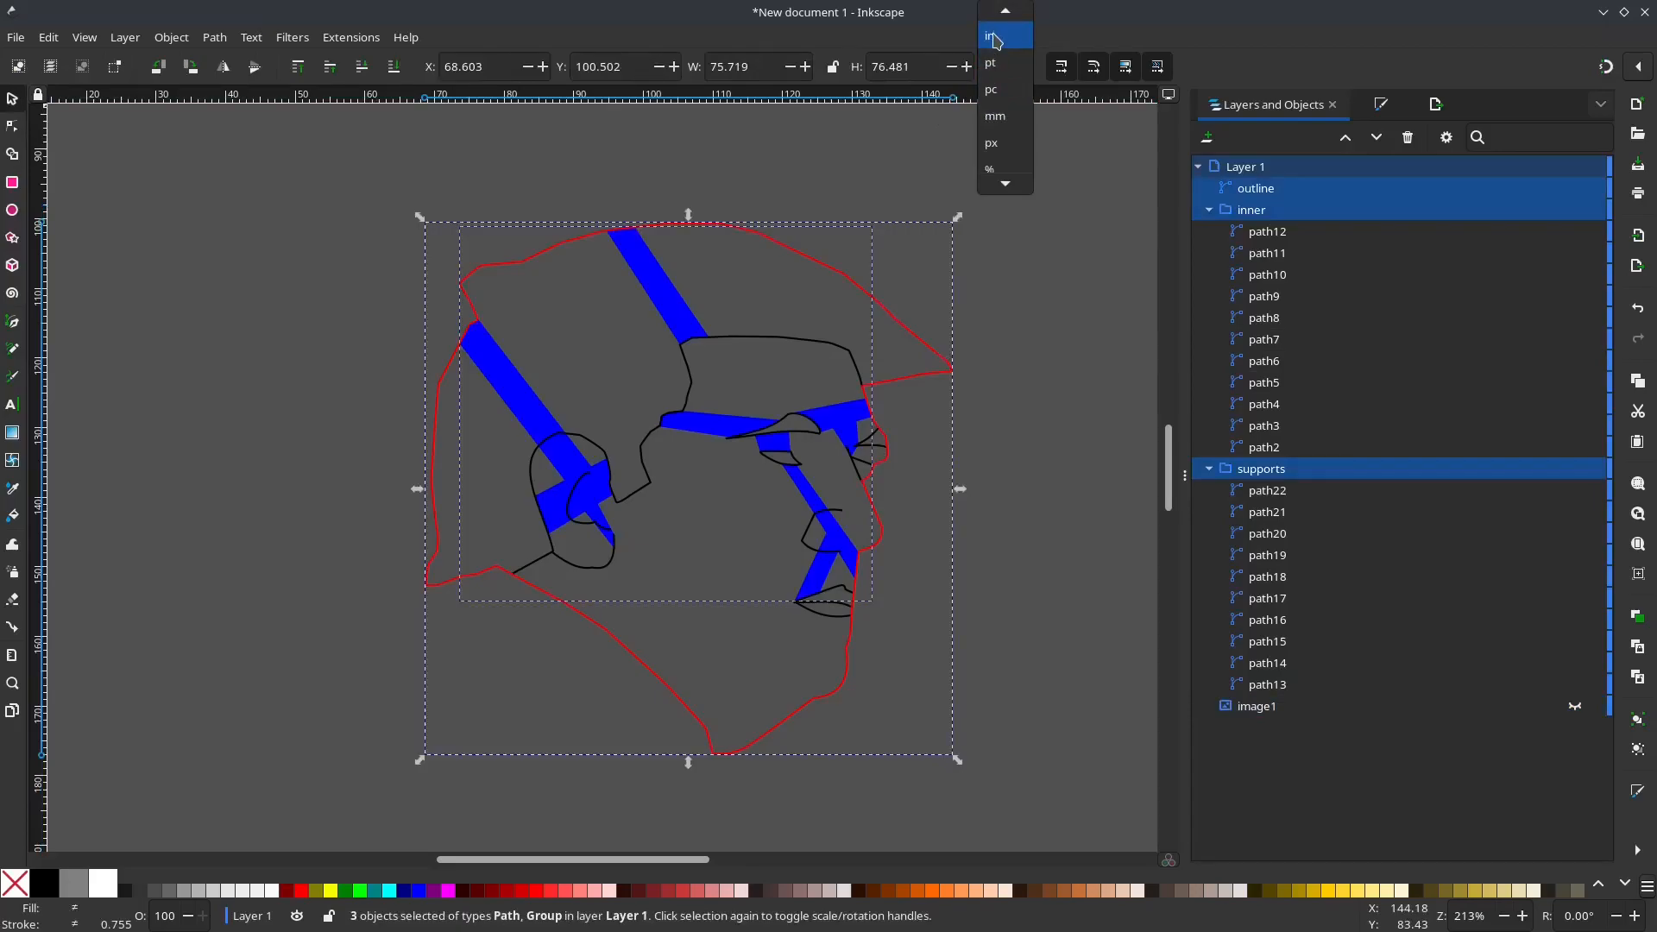
left_click(1000, 33)
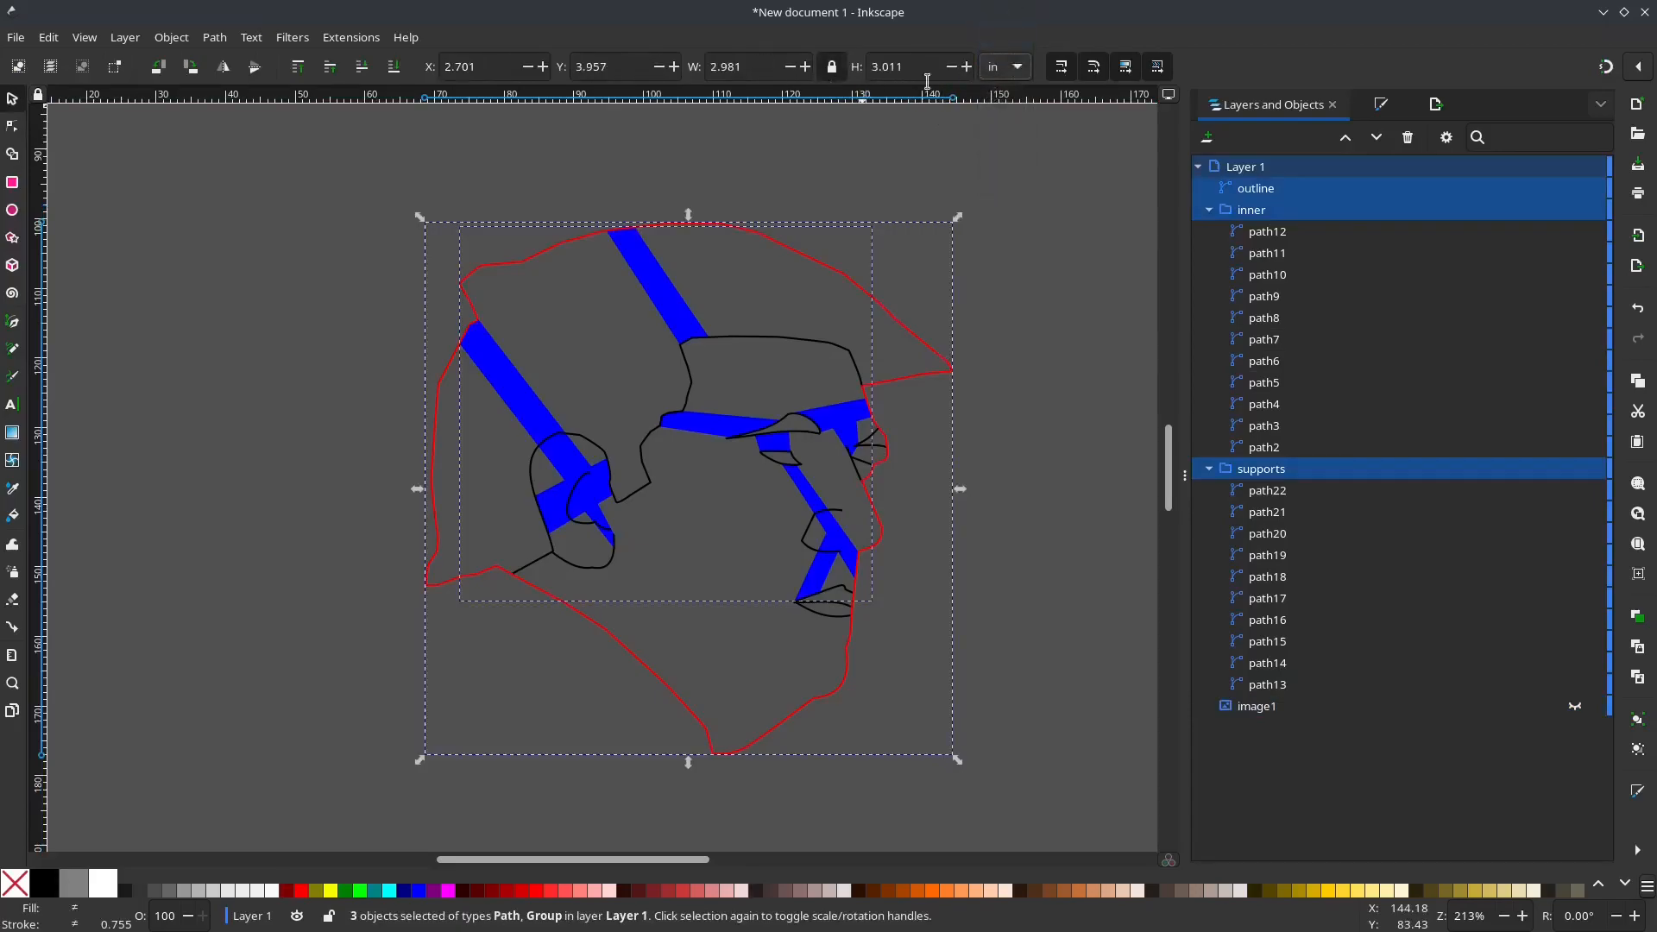
left_click_drag(873, 69, 771, 76)
type("4")
key("Return")
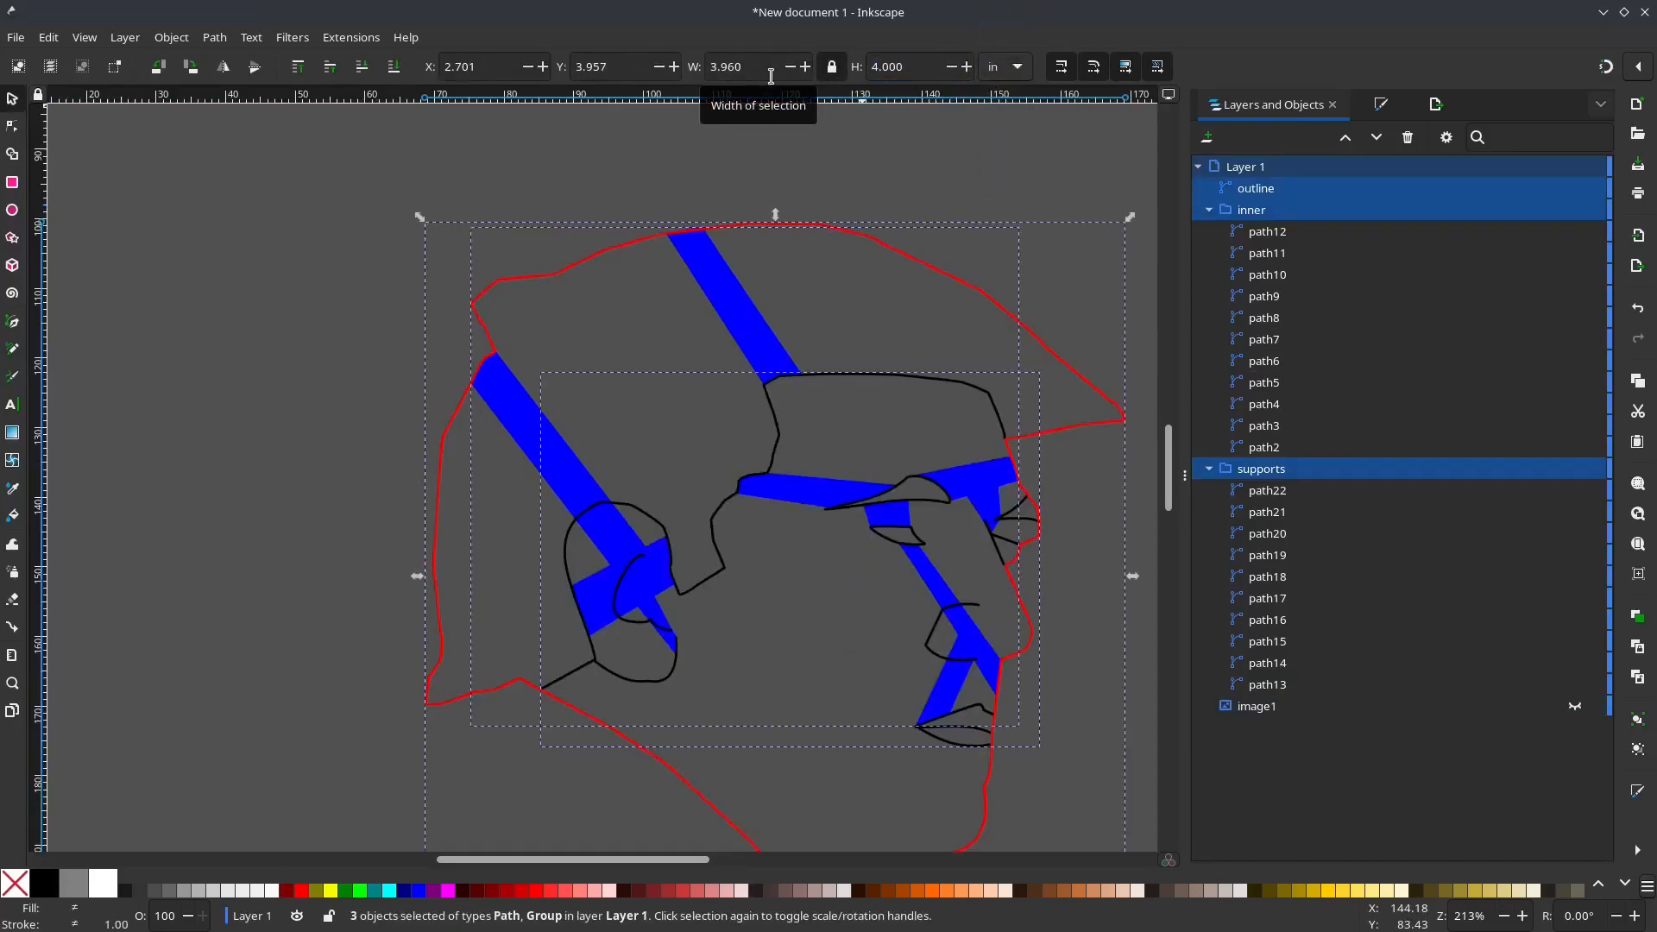
Step: Resize the page to fit the selected head artwork
key("ctrl+shift+r")
scroll(784, 636, "down", 1)
mouse_move(781, 622)
left_mouse_down()
mouse_move(758, 586)
mouse_move(653, 543)
left_mouse_up()
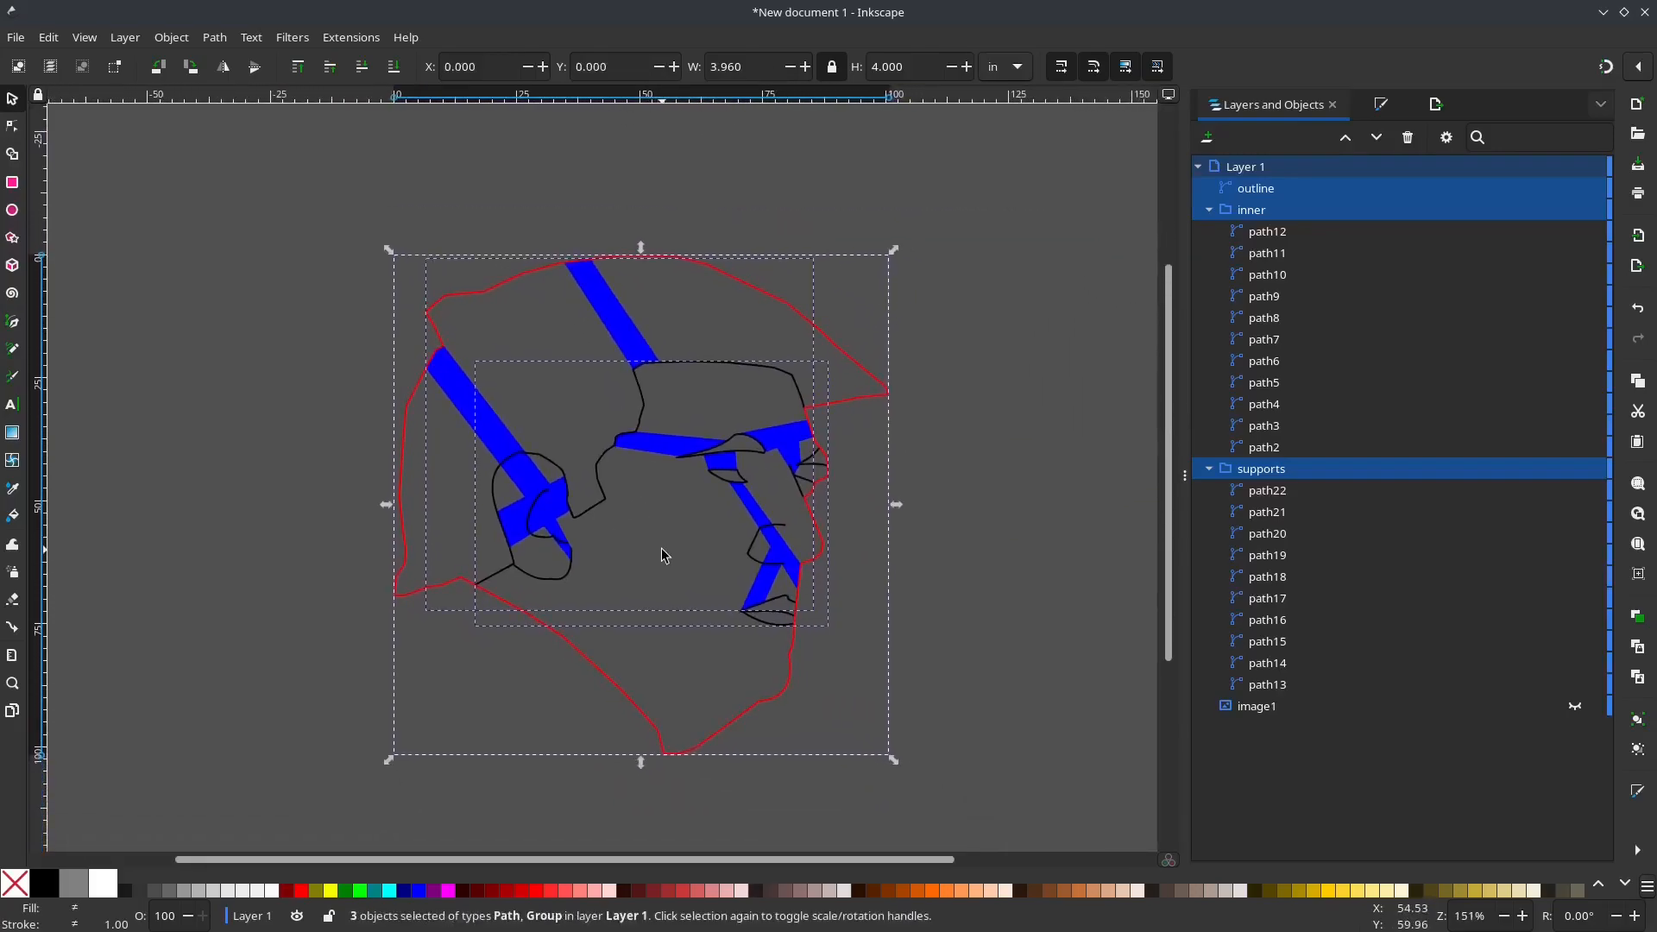